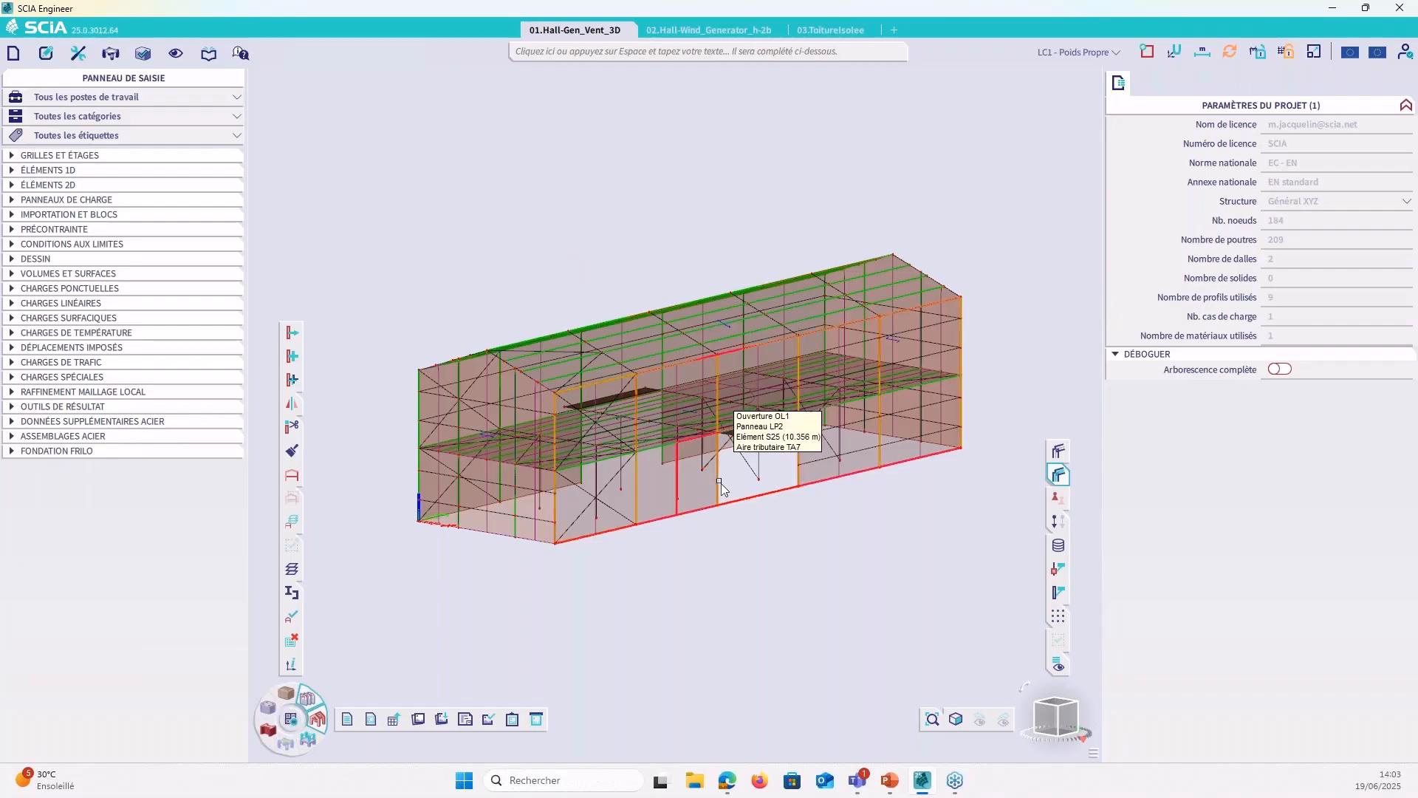
Step: Examine the opening in the front long wall and the properties of the slab above it
{"action": "left_click", "coordinate": [720, 482]}
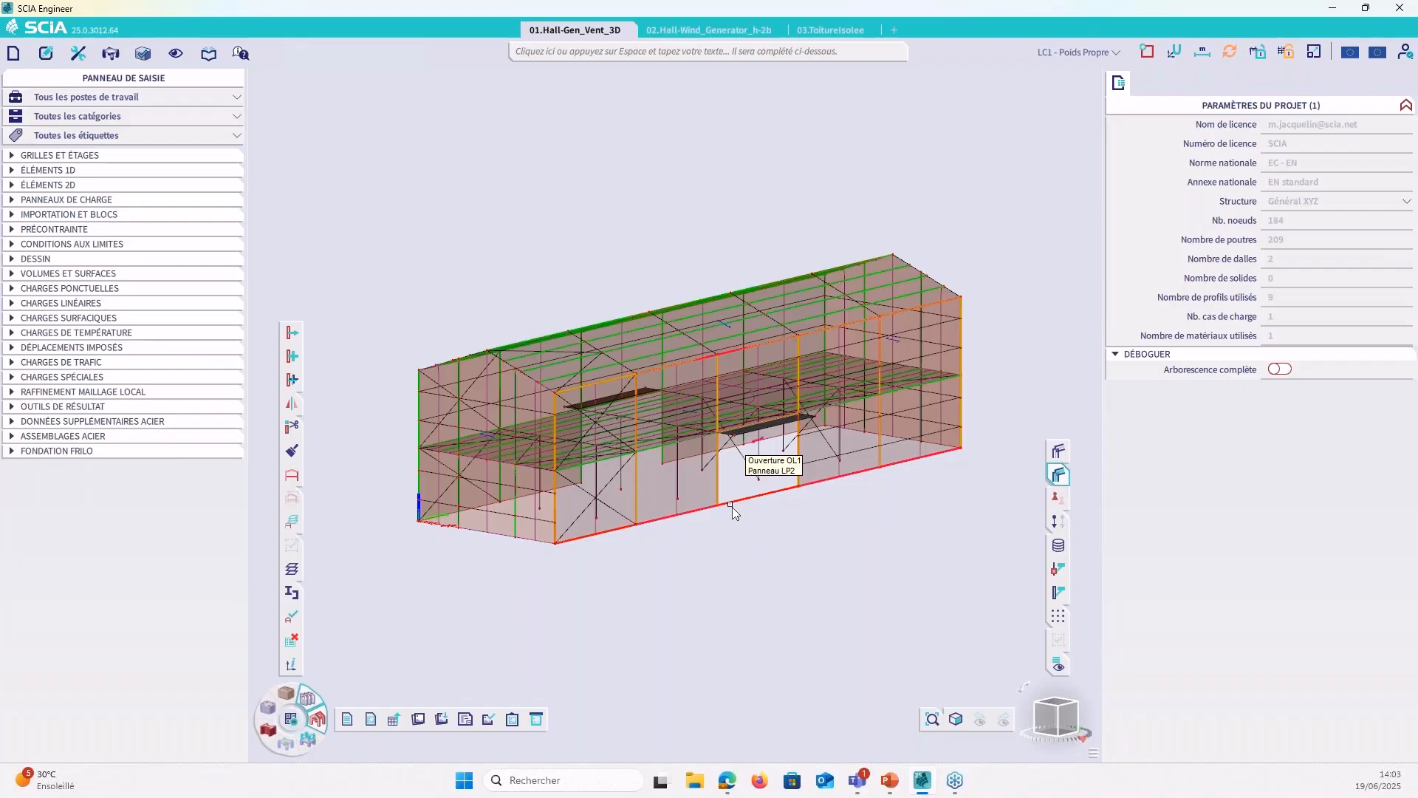
{"action": "scroll", "coordinate": [731, 488], "scroll_direction": "up", "scroll_amount": 3}
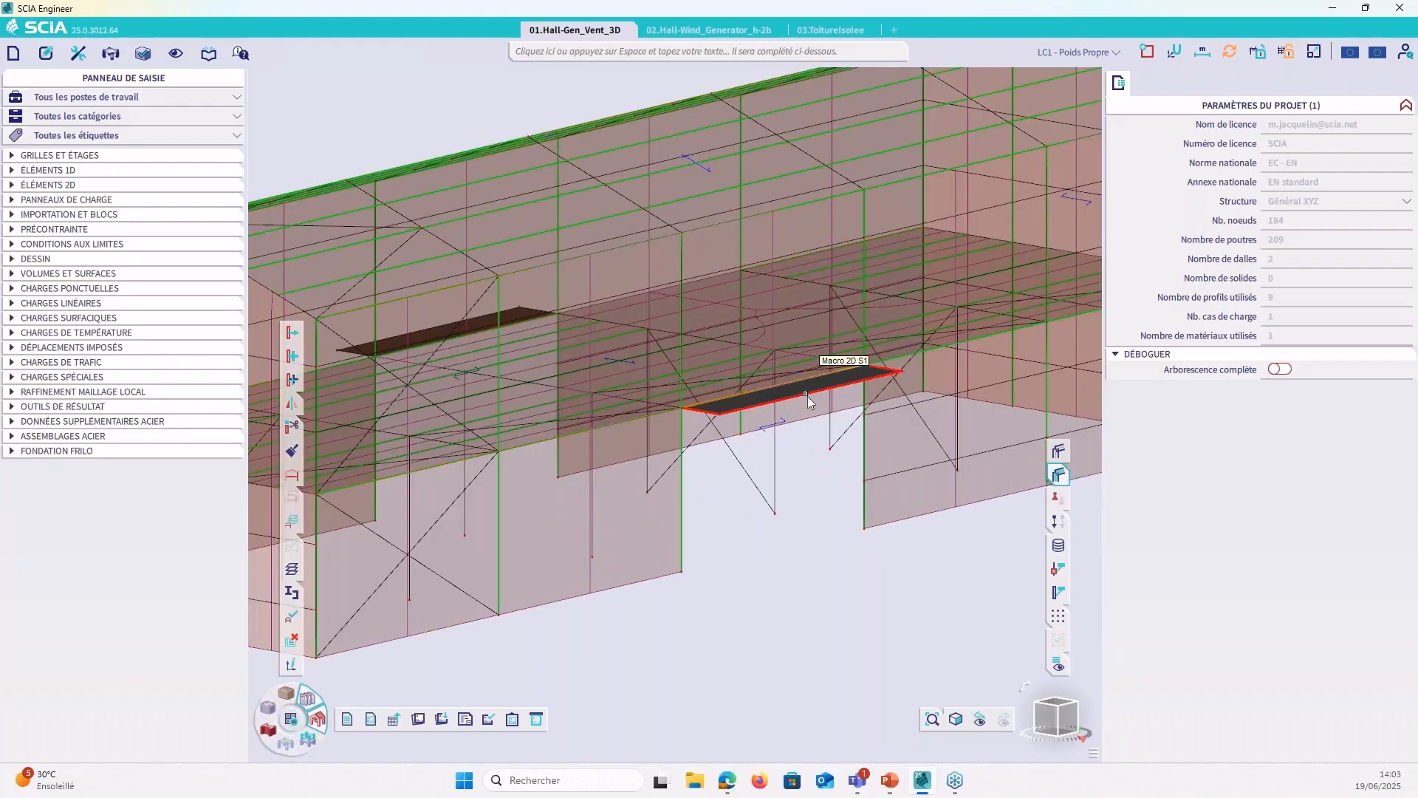
{"action": "left_click", "coordinate": [808, 396]}
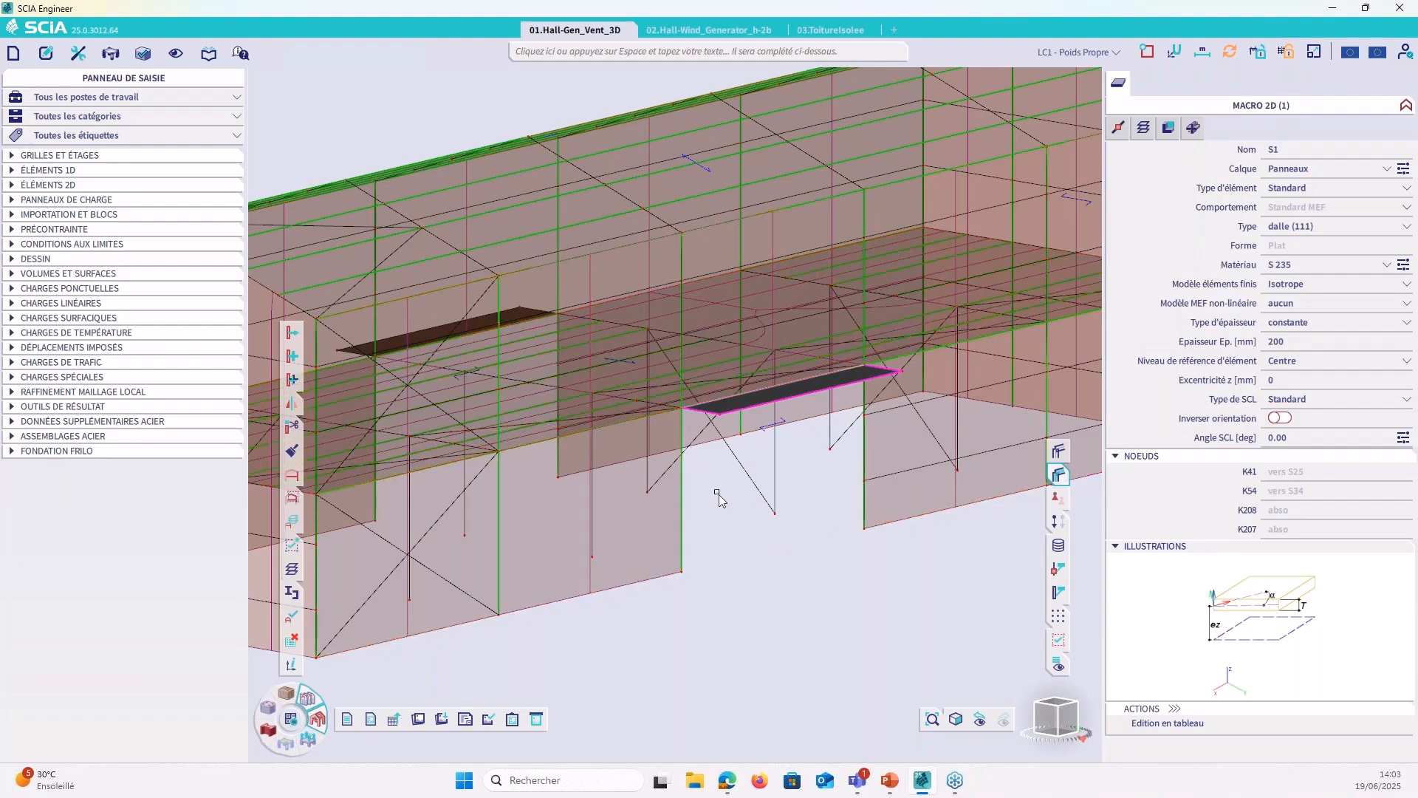
{"action": "scroll", "coordinate": [731, 499], "scroll_direction": "down", "scroll_amount": 2}
{"action": "key", "text": "Escape"}
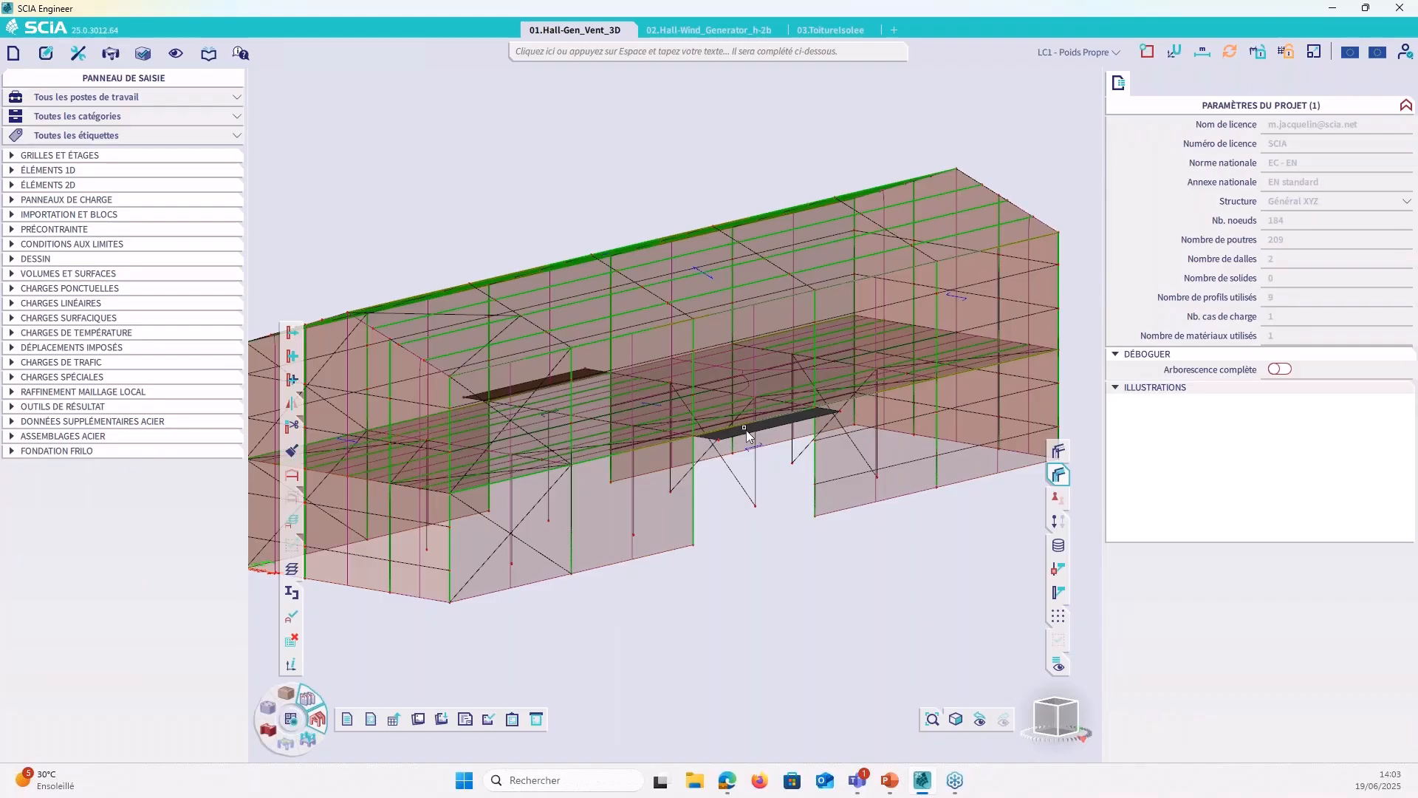
{"action": "scroll", "coordinate": [749, 436], "scroll_direction": "down", "scroll_amount": 2}
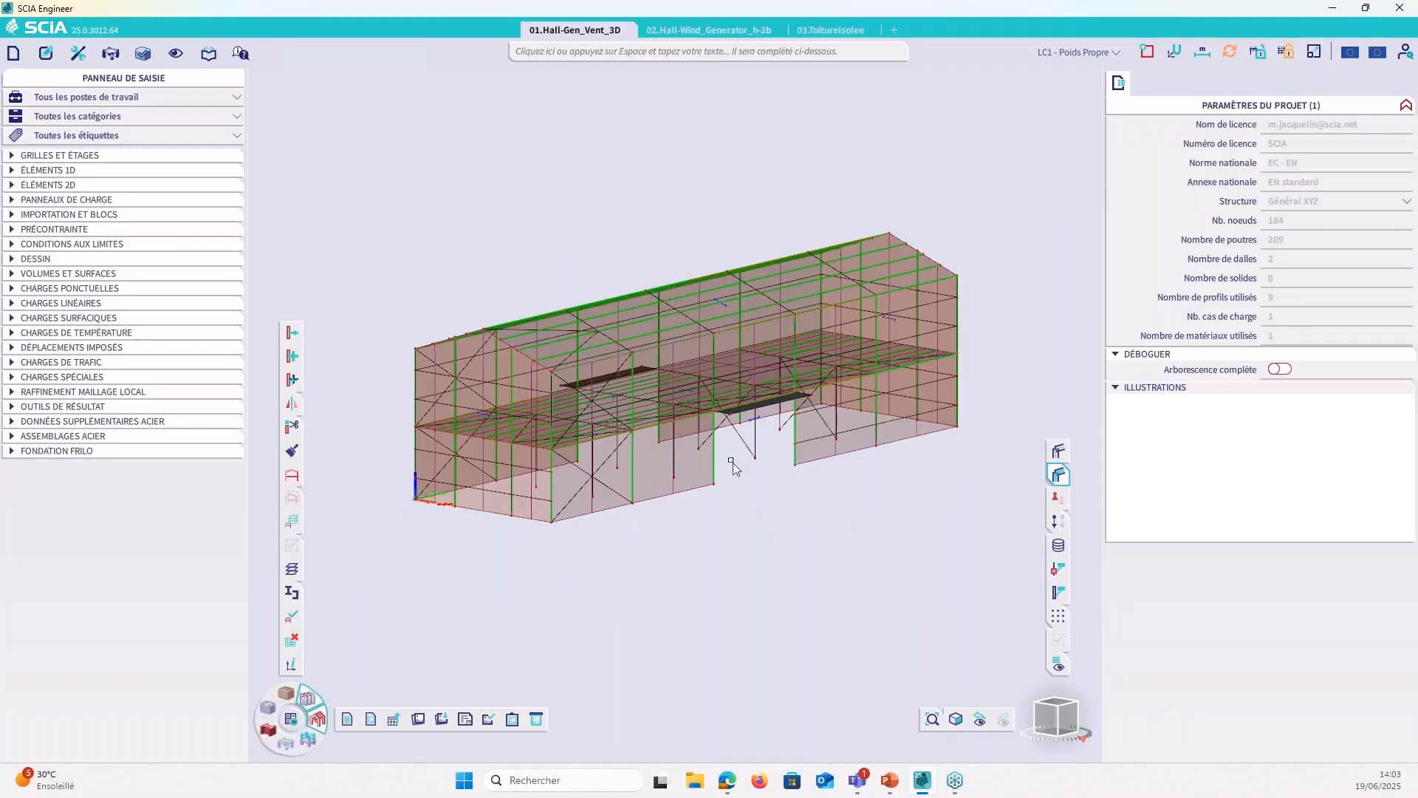
Step: Limit the model display to the Panneaux layer with the Instellingen_2 layer visibility setting
{"action": "left_click", "coordinate": [293, 523]}
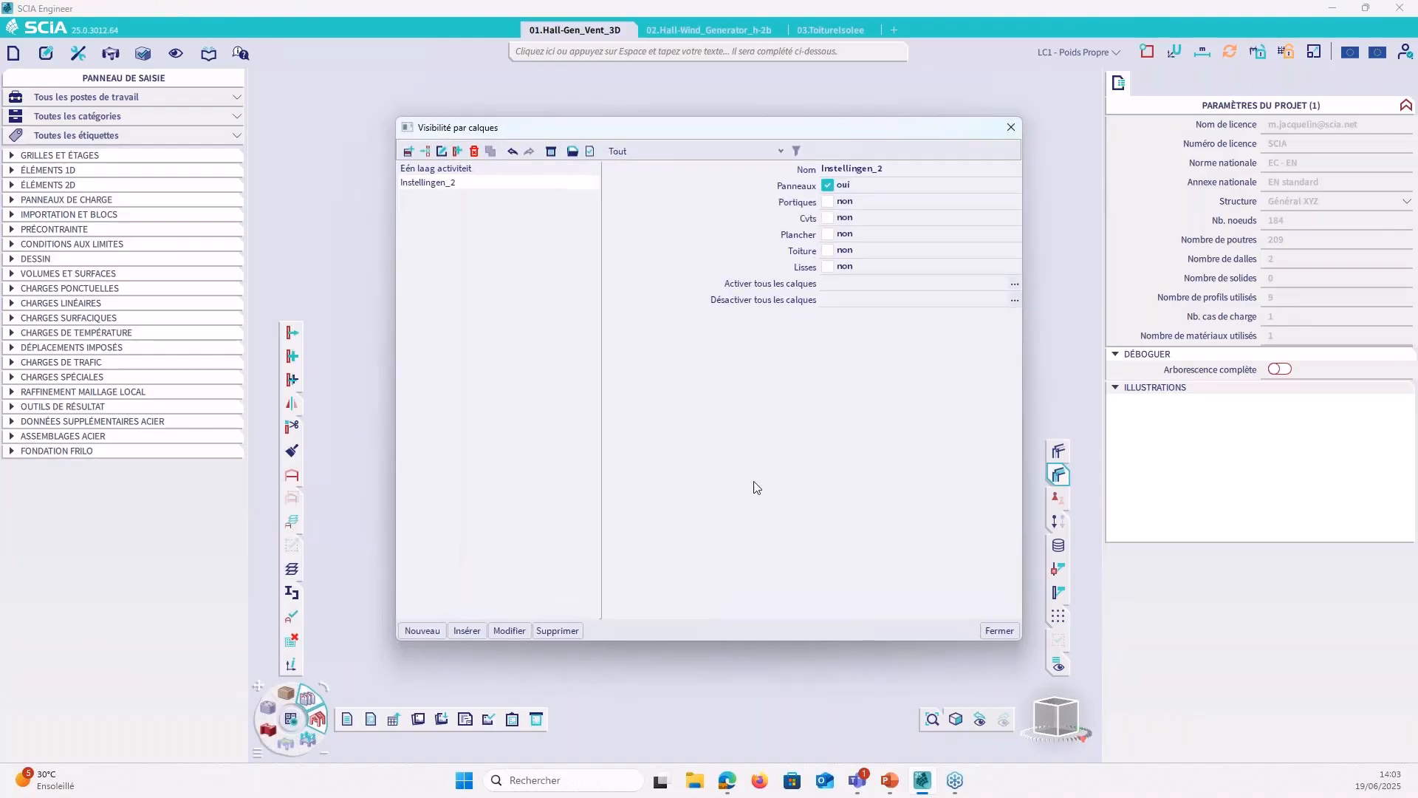
{"action": "left_click", "coordinate": [998, 630]}
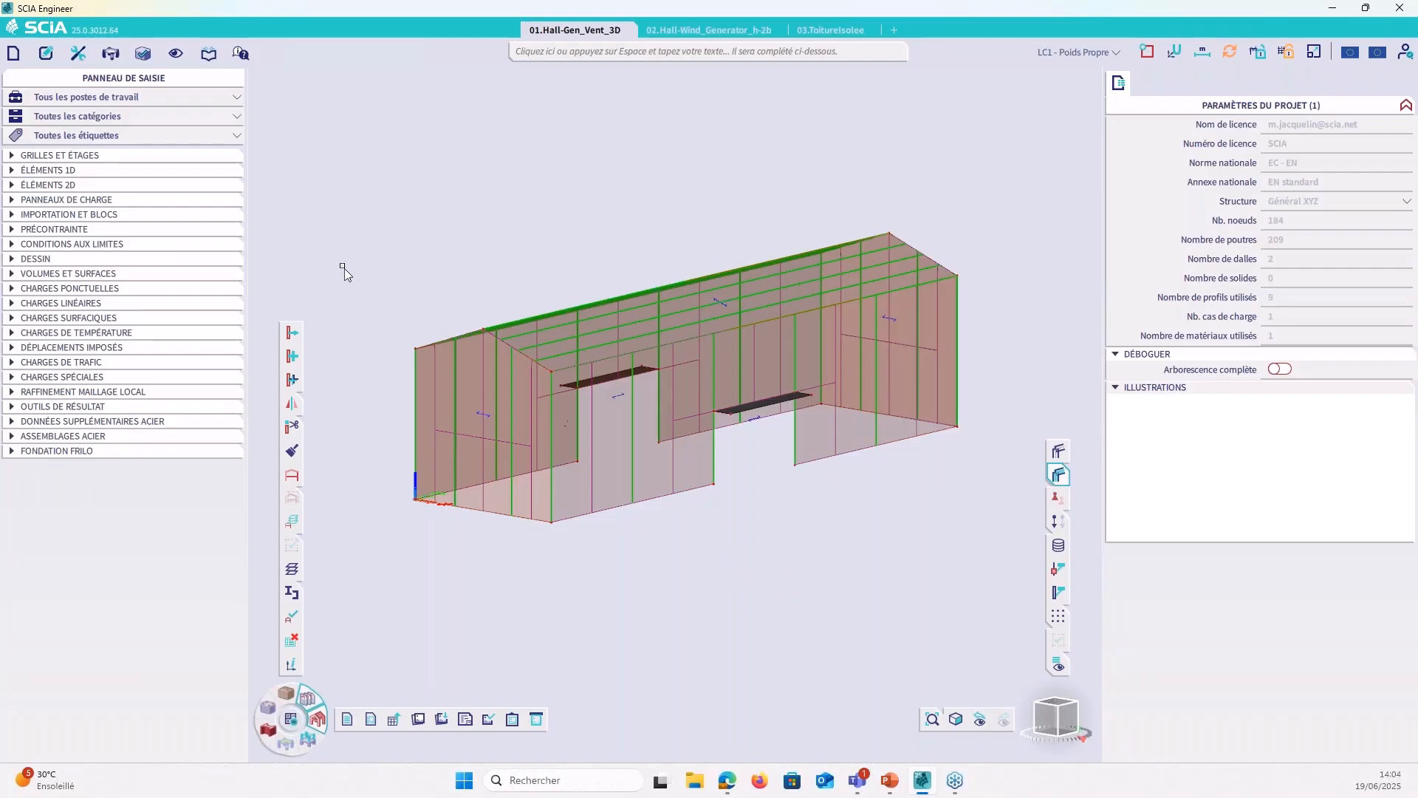
Step: Enable the Charges climatiques functionality in the project settings
{"action": "left_click", "coordinate": [14, 54]}
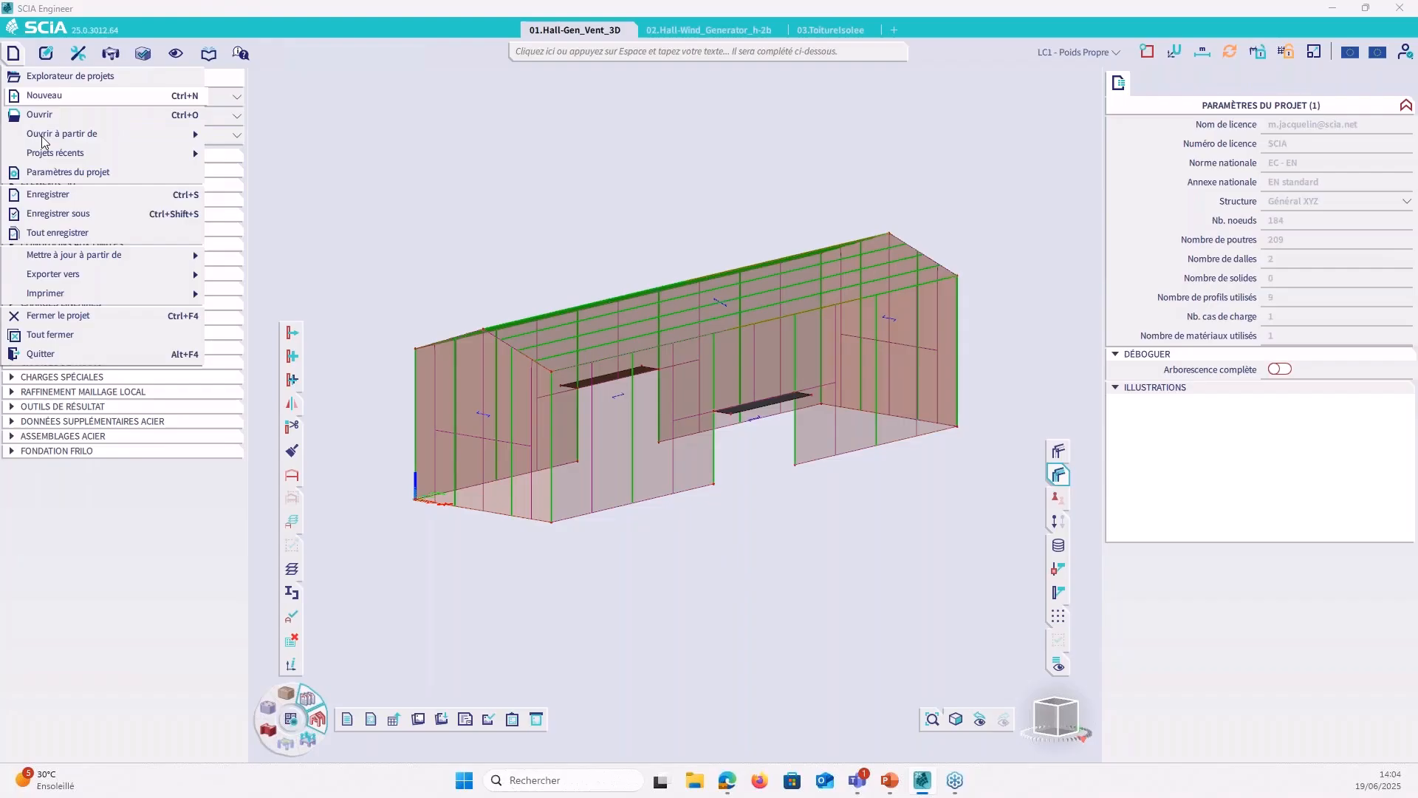
{"action": "left_click", "coordinate": [58, 175]}
{"action": "left_click", "coordinate": [591, 243]}
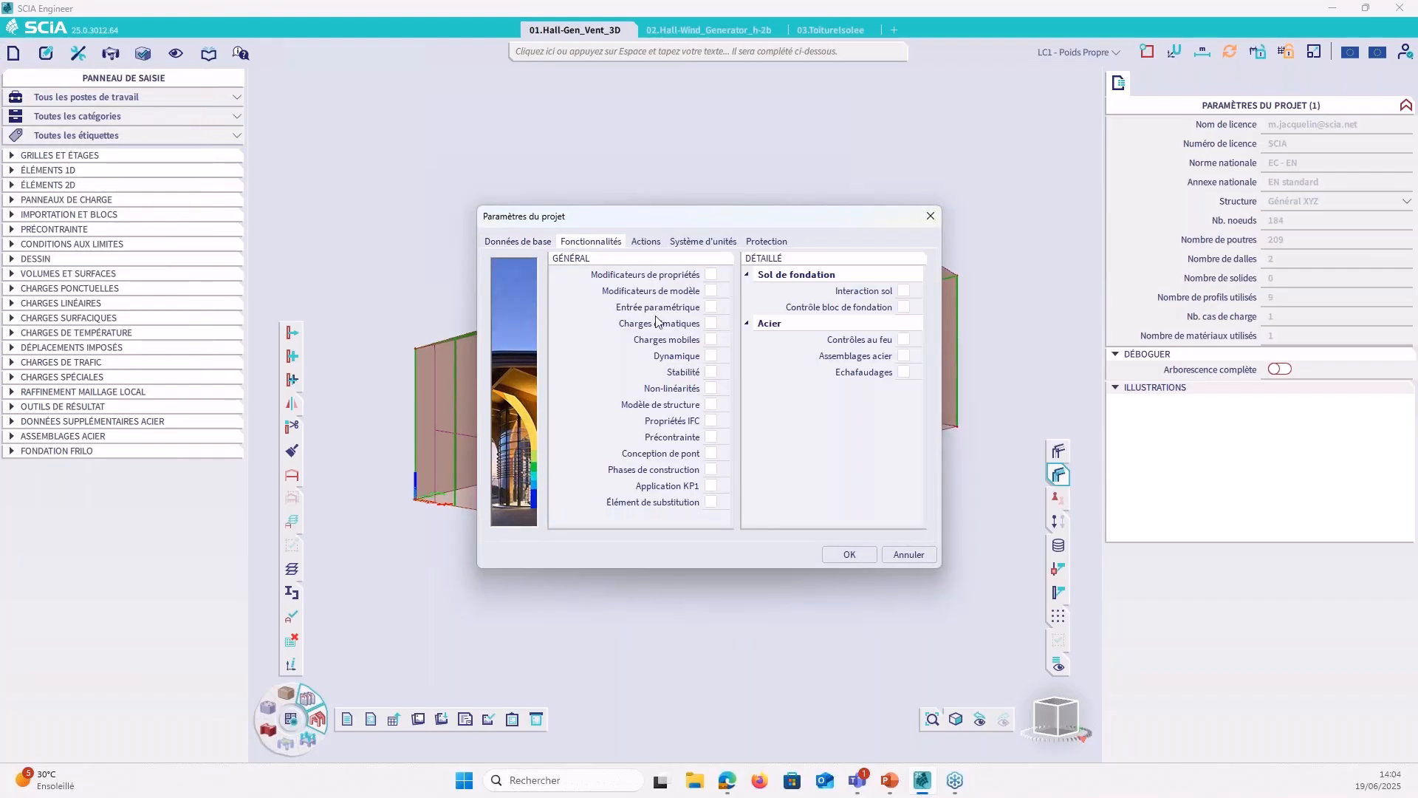
{"action": "left_click", "coordinate": [710, 324]}
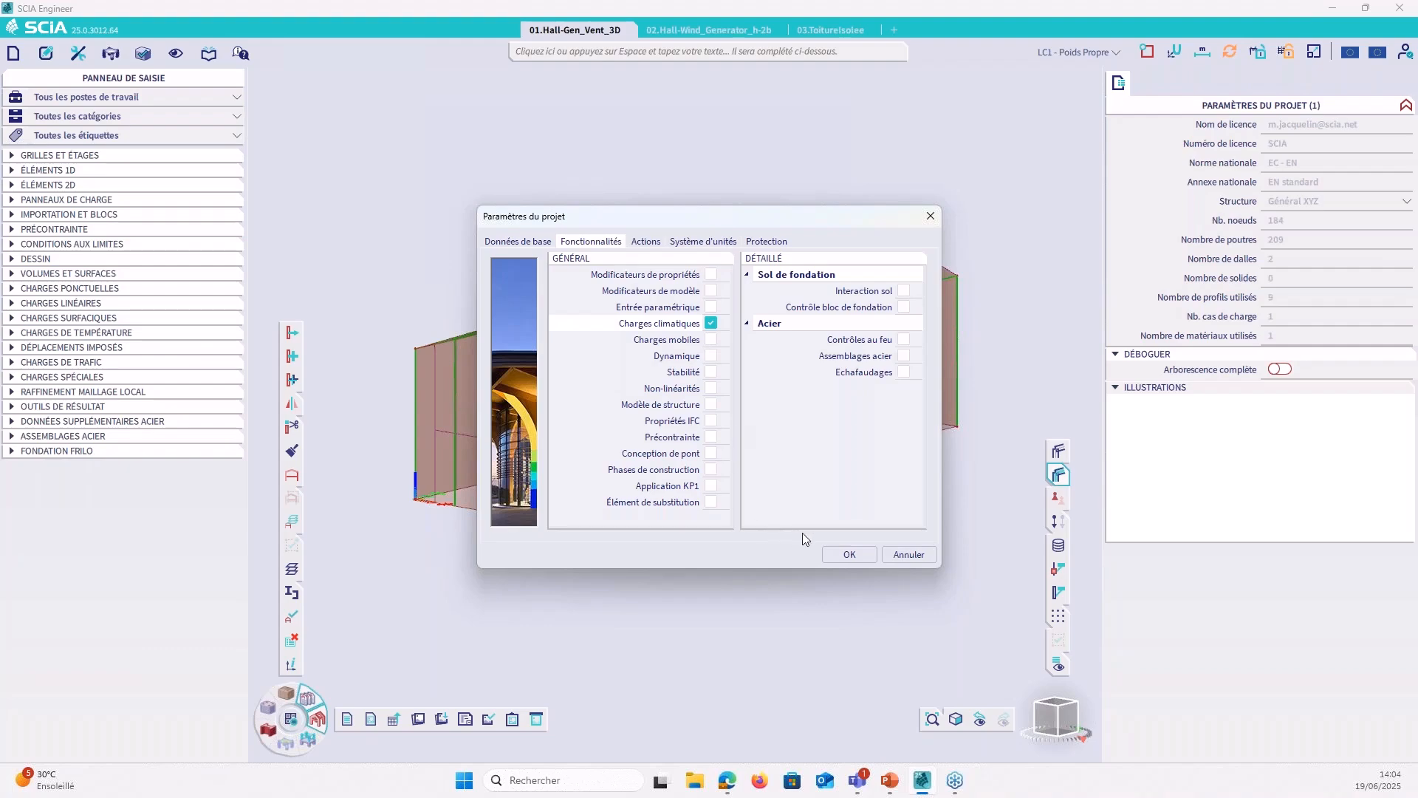
{"action": "left_click", "coordinate": [849, 555]}
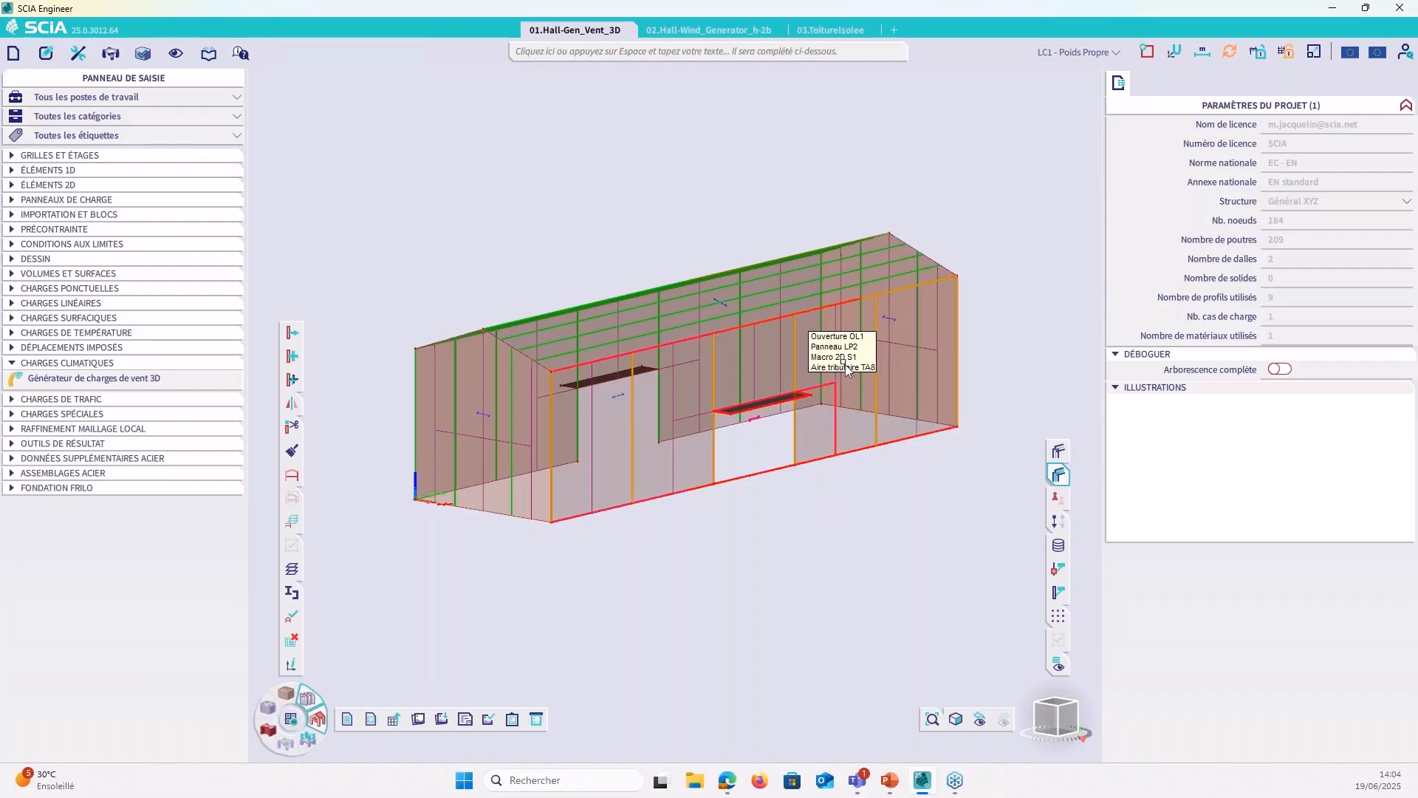
Step: Select all load panels on the Panneaux layer and enable Vent 3D for them
{"action": "left_click", "coordinate": [897, 325]}
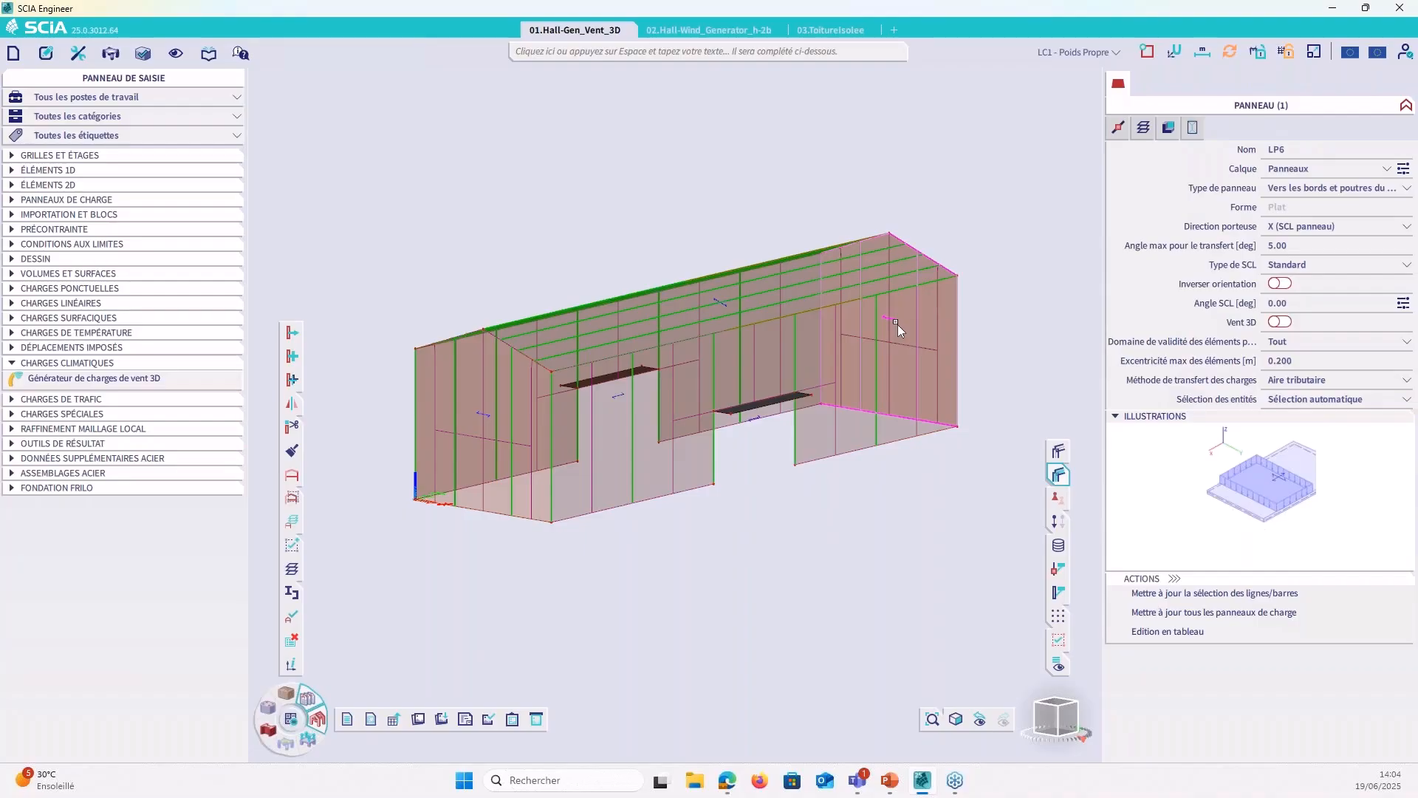
{"action": "right_click", "coordinate": [1280, 168]}
{"action": "left_click", "coordinate": [1166, 197]}
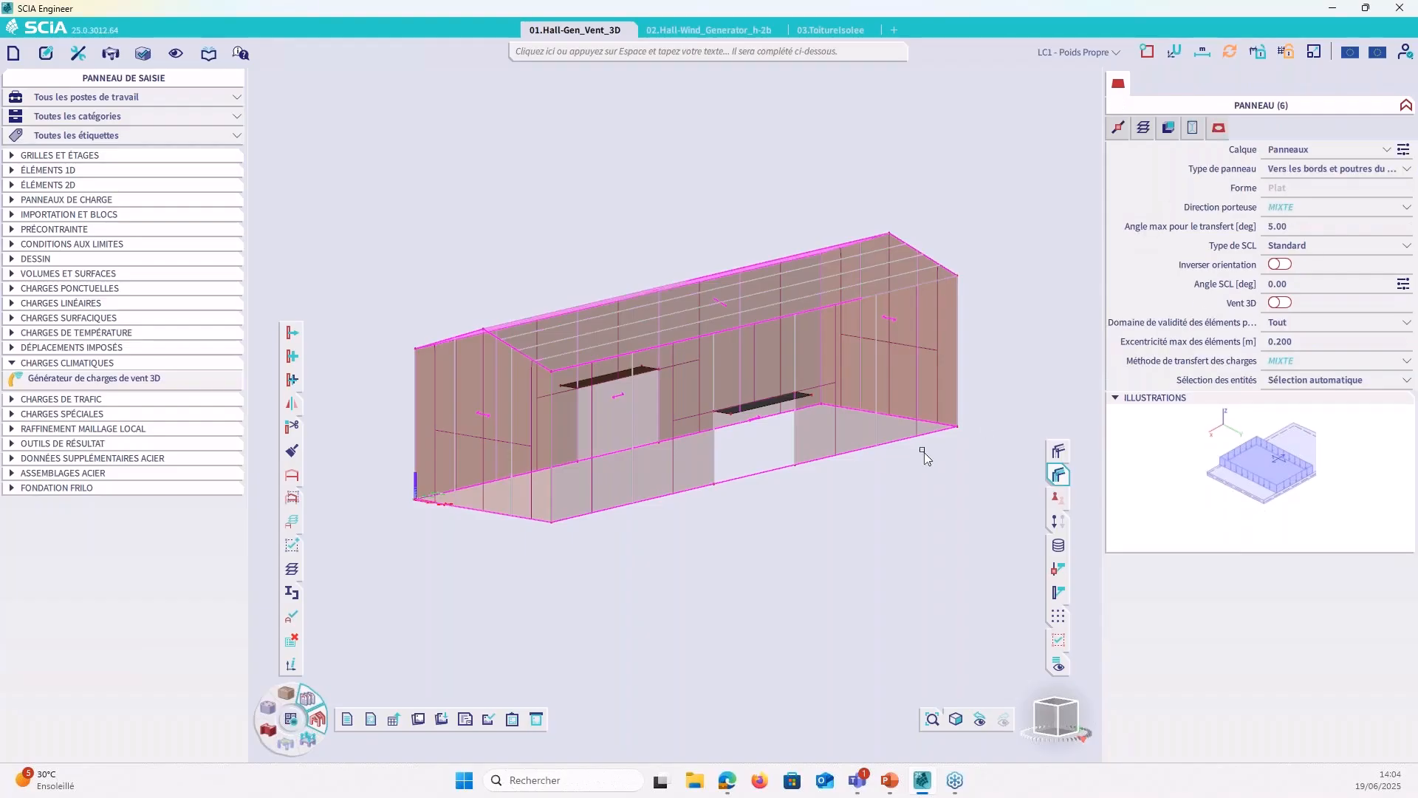
{"action": "left_click", "coordinate": [1283, 303]}
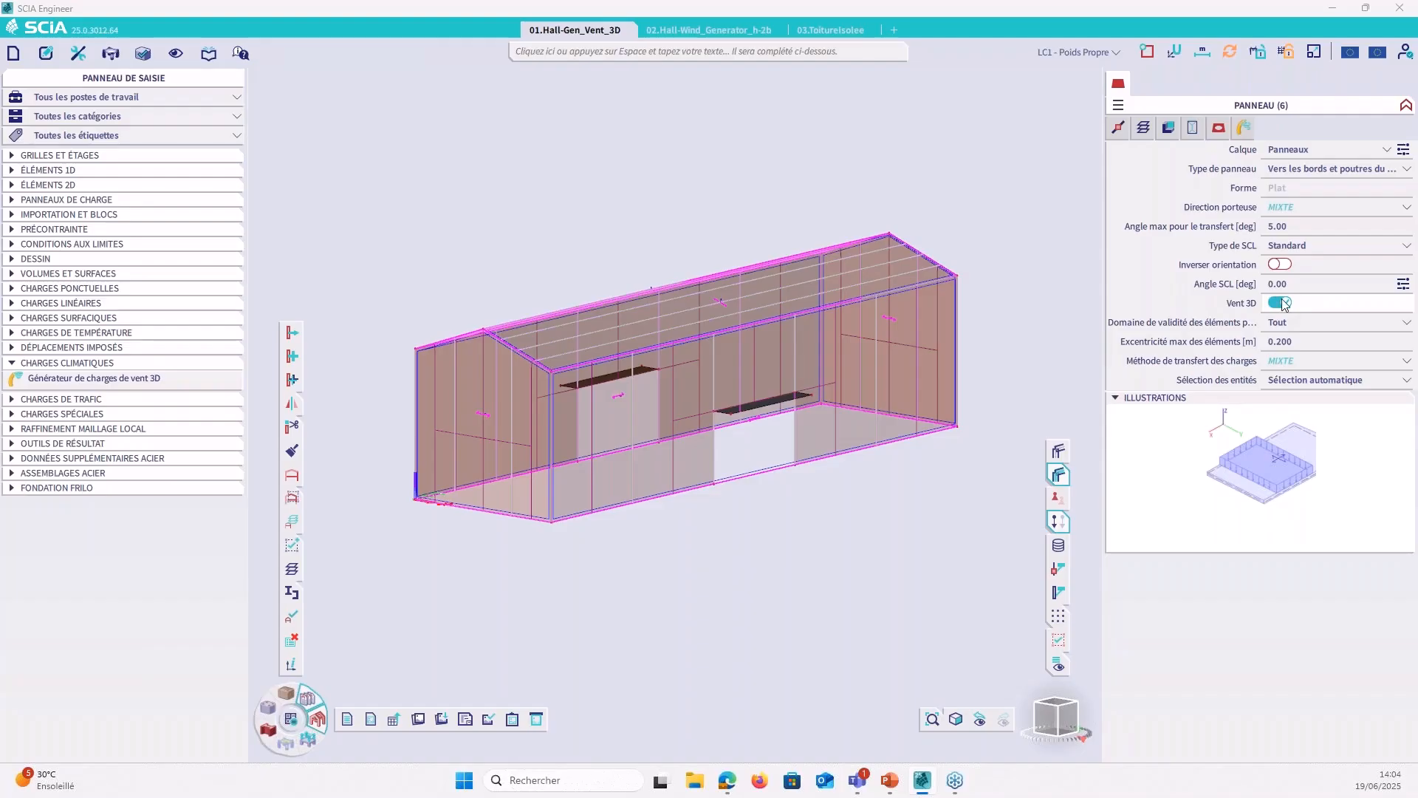
{"action": "key", "text": "Escape"}
Step: Set the display scale of the model data (Échelle des données) to 2
{"action": "scroll", "coordinate": [468, 424], "scroll_direction": "up", "scroll_amount": 5}
{"action": "scroll", "coordinate": [480, 408], "scroll_direction": "up", "scroll_amount": 2}
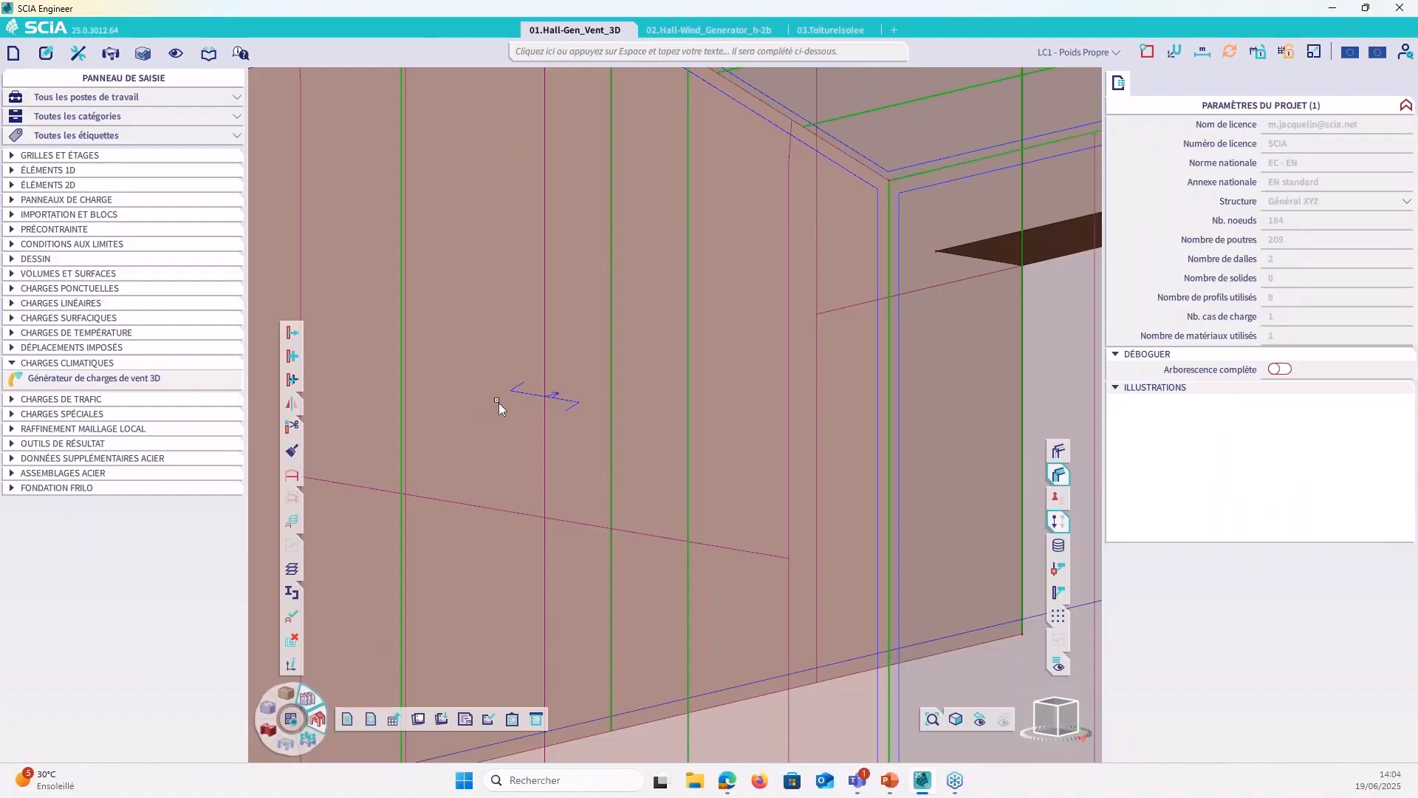
{"action": "key", "text": "ctrl+s"}
{"action": "left_click", "coordinate": [1314, 54]}
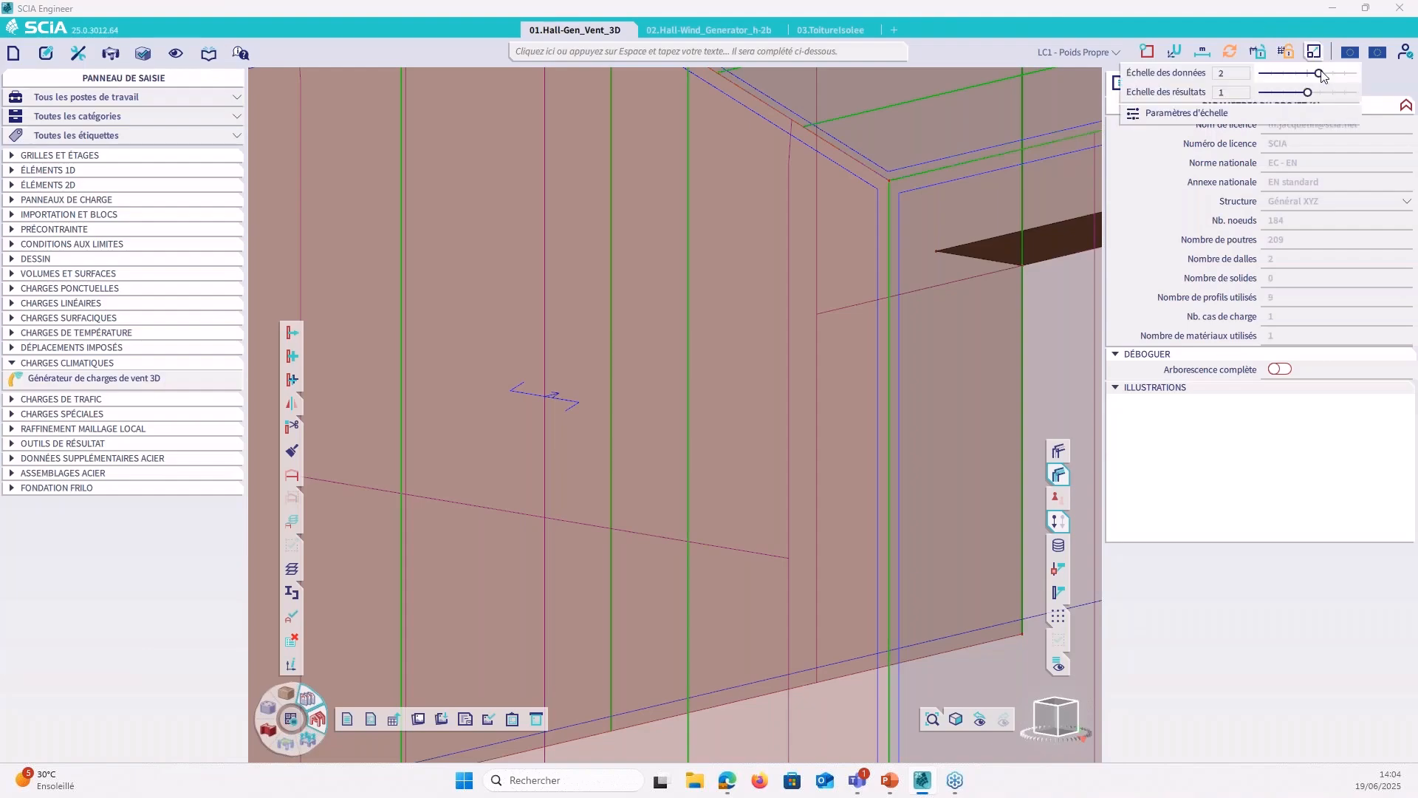
{"action": "mouse_move", "coordinate": [1321, 75]}
{"action": "left_mouse_down"}
{"action": "mouse_move", "coordinate": [1342, 78]}
{"action": "mouse_move", "coordinate": [1319, 80]}
{"action": "left_mouse_up"}
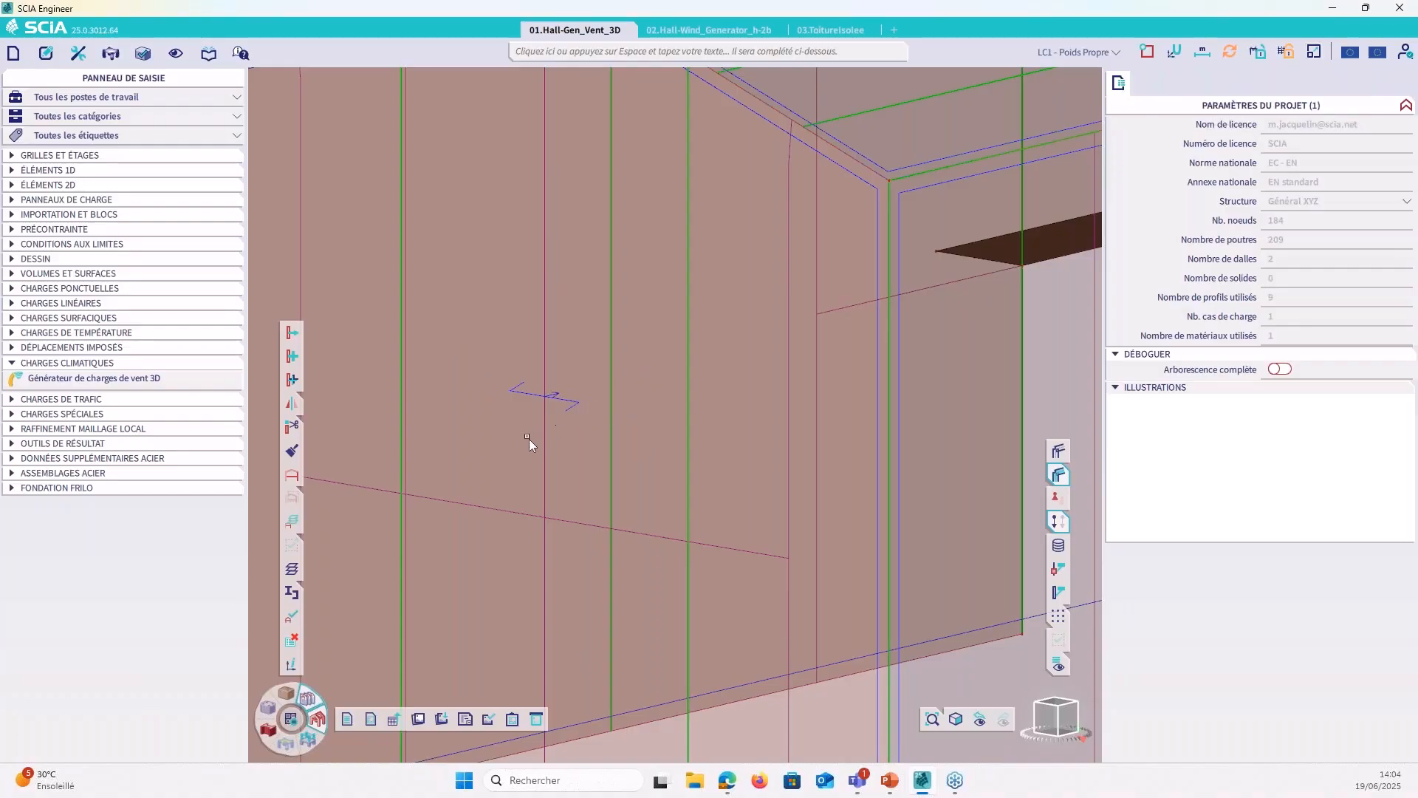
{"action": "scroll", "coordinate": [529, 438], "scroll_direction": "down", "scroll_amount": 5}
{"action": "scroll", "coordinate": [548, 413], "scroll_direction": "up", "scroll_amount": 3}
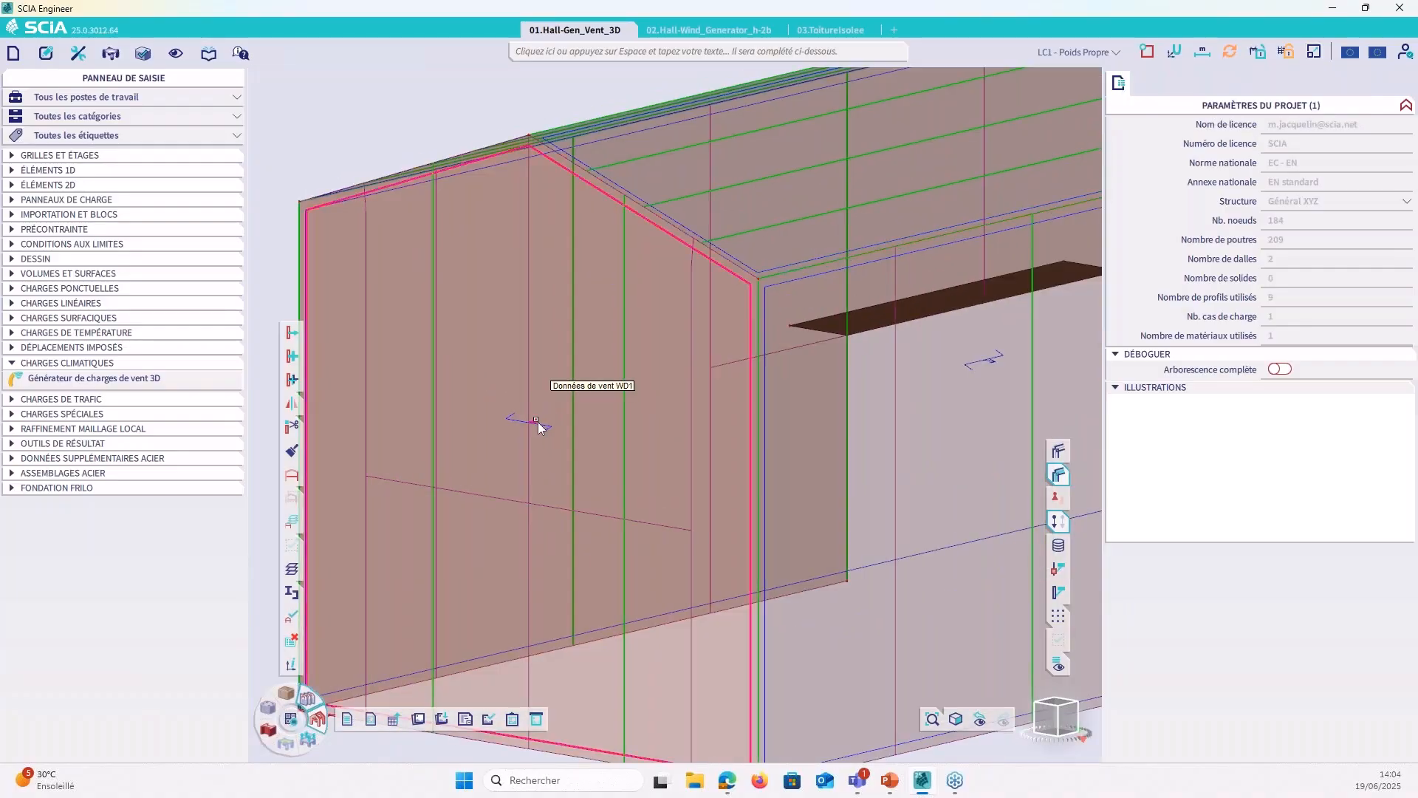
Step: Select the wind data of the near gable wall and the rear long wall and examine their properties
{"action": "left_click", "coordinate": [538, 422]}
{"action": "scroll", "coordinate": [538, 423], "scroll_direction": "down", "scroll_amount": 2}
{"action": "scroll", "coordinate": [820, 384], "scroll_direction": "up", "scroll_amount": 2}
{"action": "scroll", "coordinate": [842, 387], "scroll_direction": "up", "scroll_amount": 1}
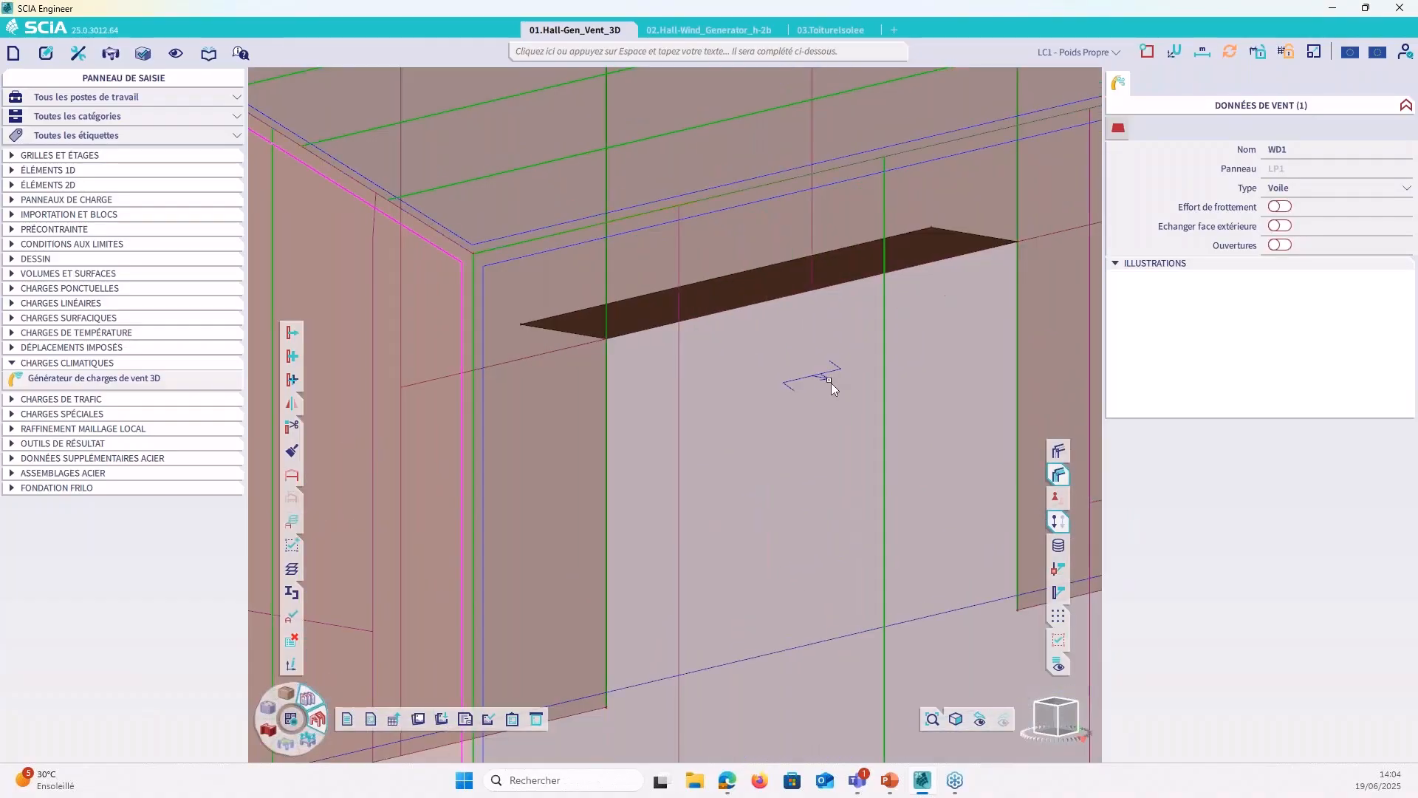
{"action": "left_click", "coordinate": [830, 383]}
{"action": "scroll", "coordinate": [821, 355], "scroll_direction": "down", "scroll_amount": 2}
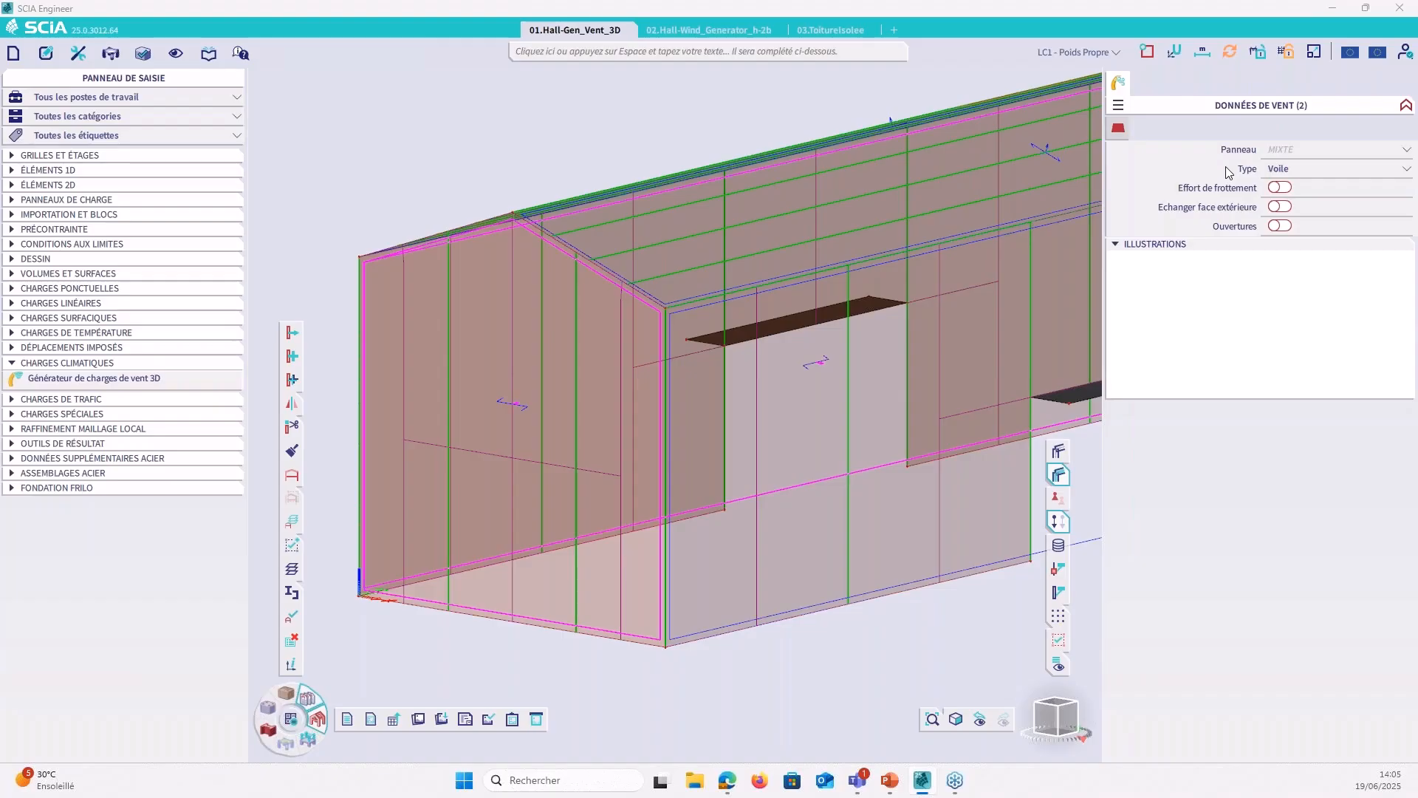
{"action": "key", "text": "ctrl+s"}
{"action": "scroll", "coordinate": [463, 418], "scroll_direction": "up", "scroll_amount": 2}
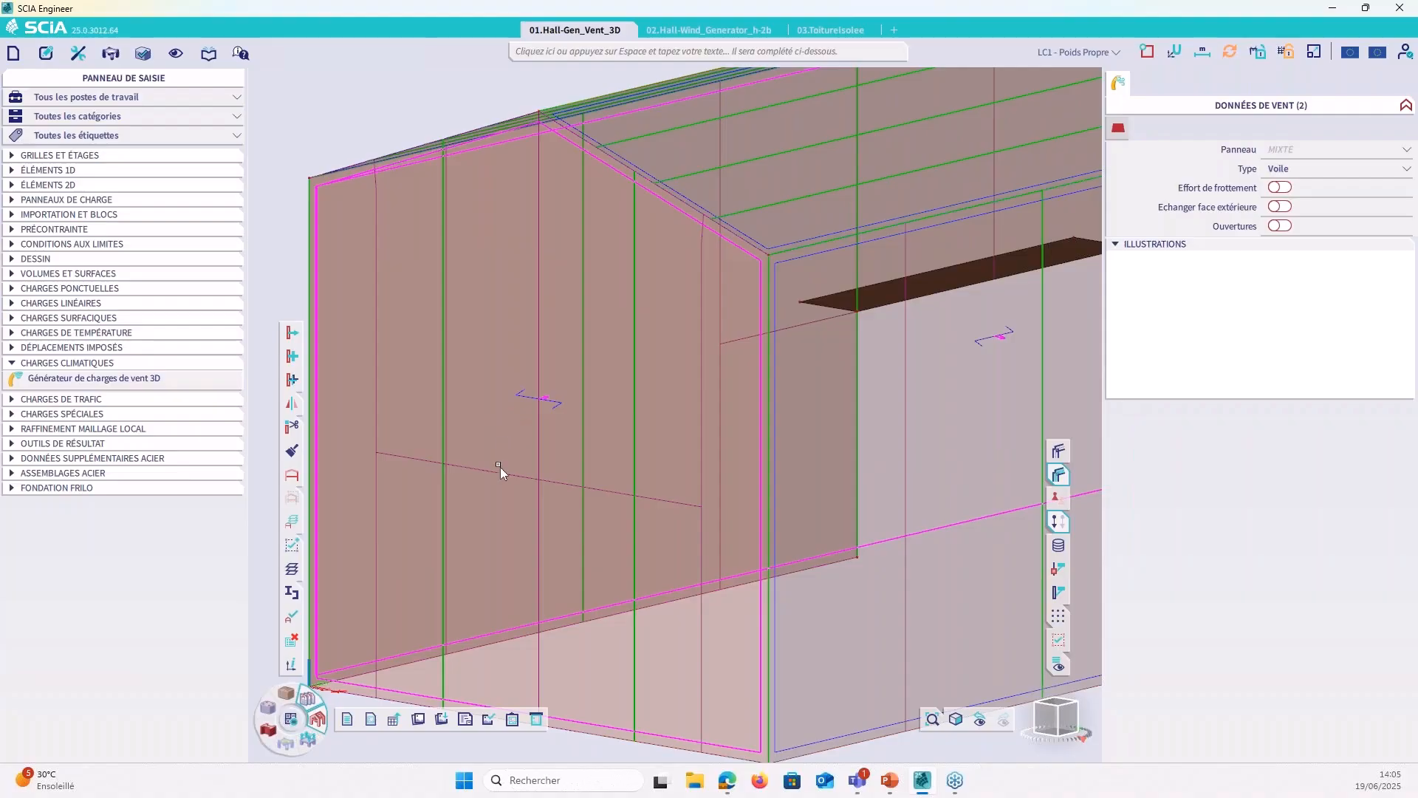
{"action": "scroll", "coordinate": [432, 592], "scroll_direction": "down", "scroll_amount": 2}
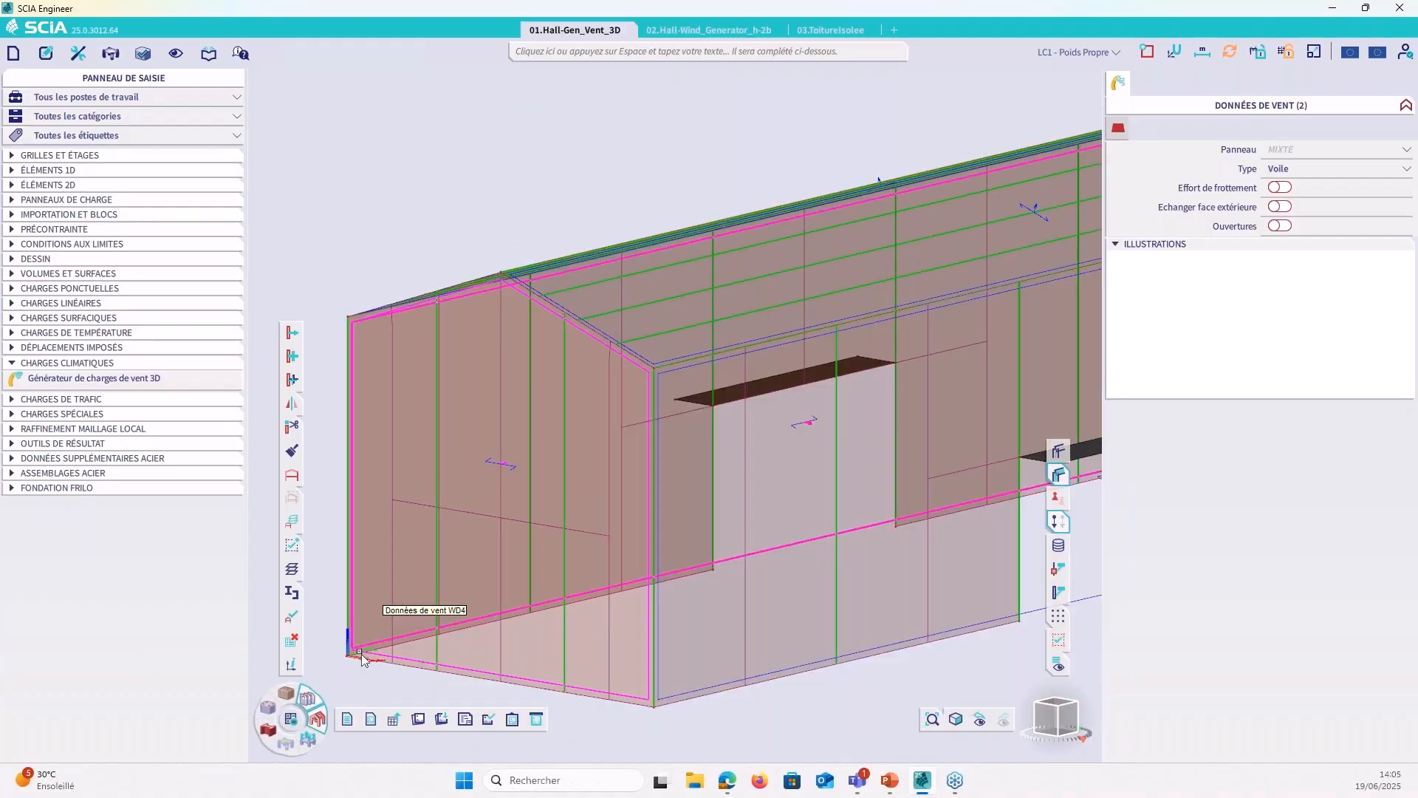
Step: Try Echanger face extérieure on the two selected wind data, switch it back off, and view their linked panel properties
{"action": "left_click", "coordinate": [384, 653]}
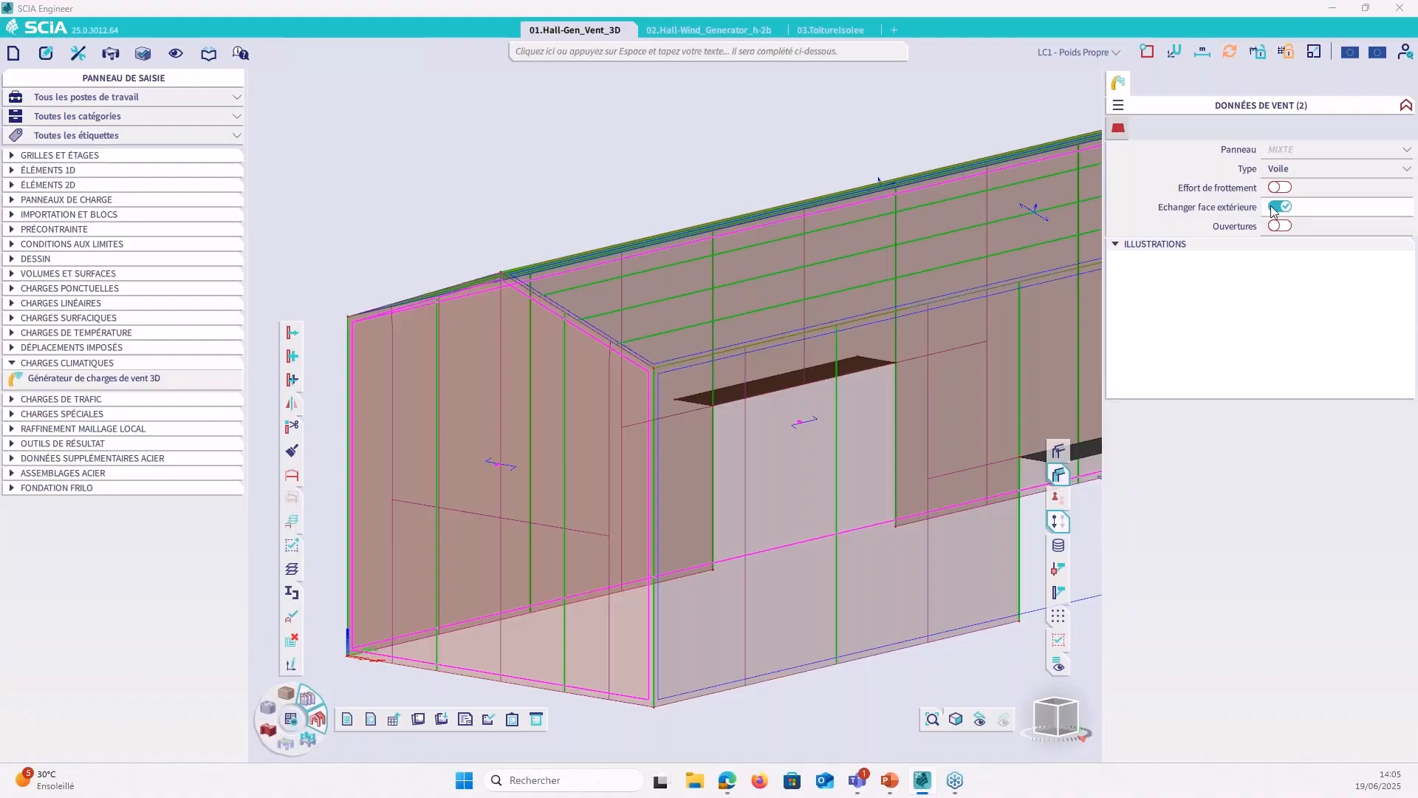
{"action": "left_click", "coordinate": [1273, 209]}
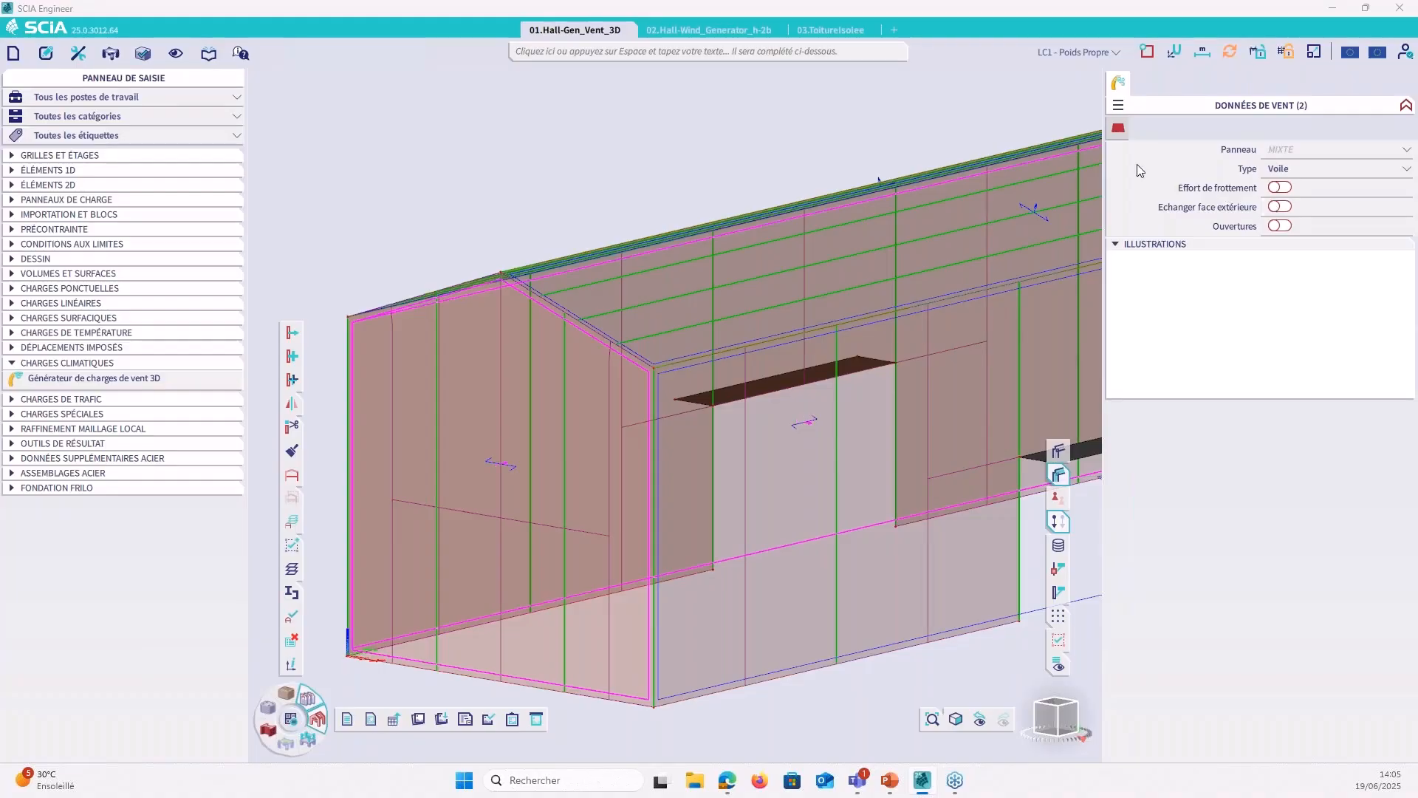
{"action": "left_click", "coordinate": [1128, 131]}
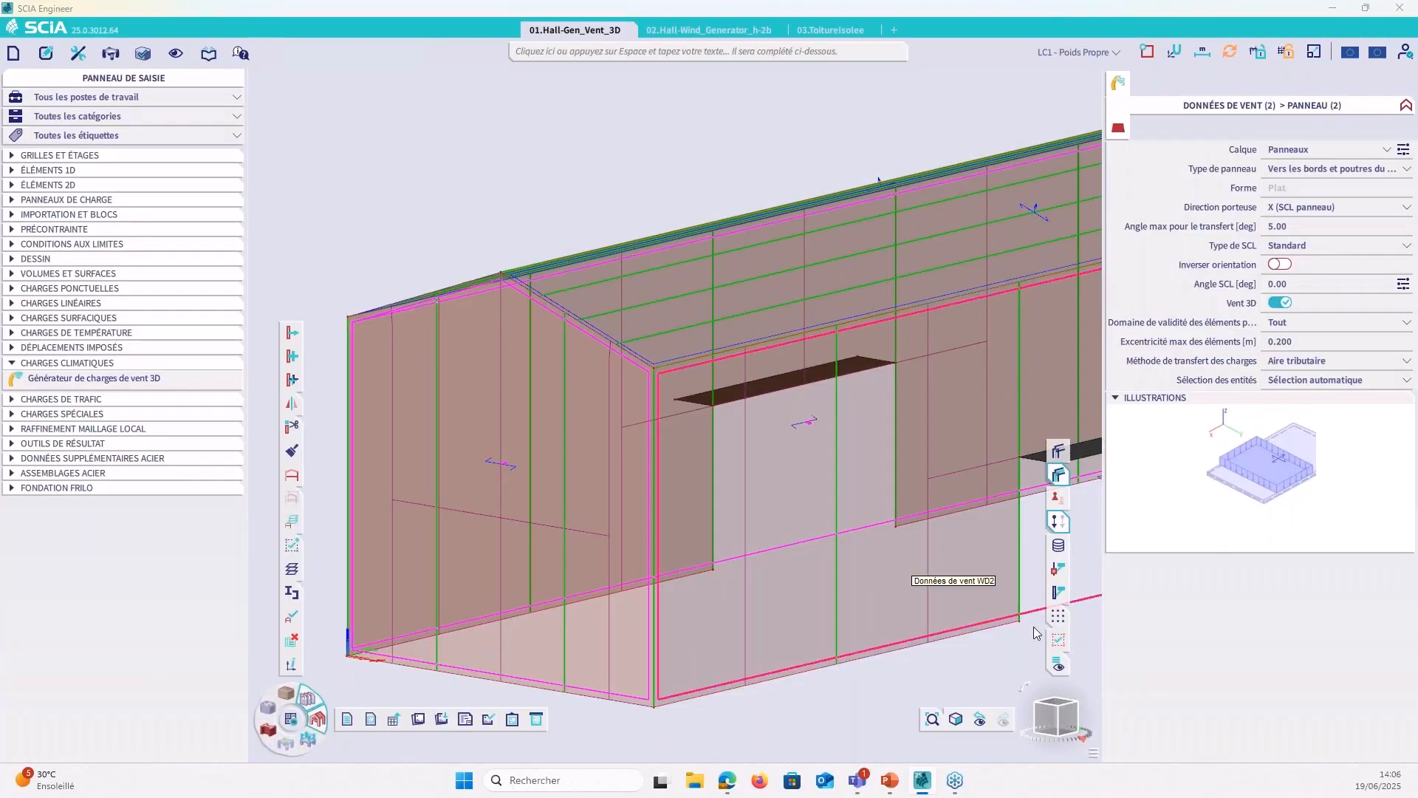
{"action": "key", "text": "Escape"}
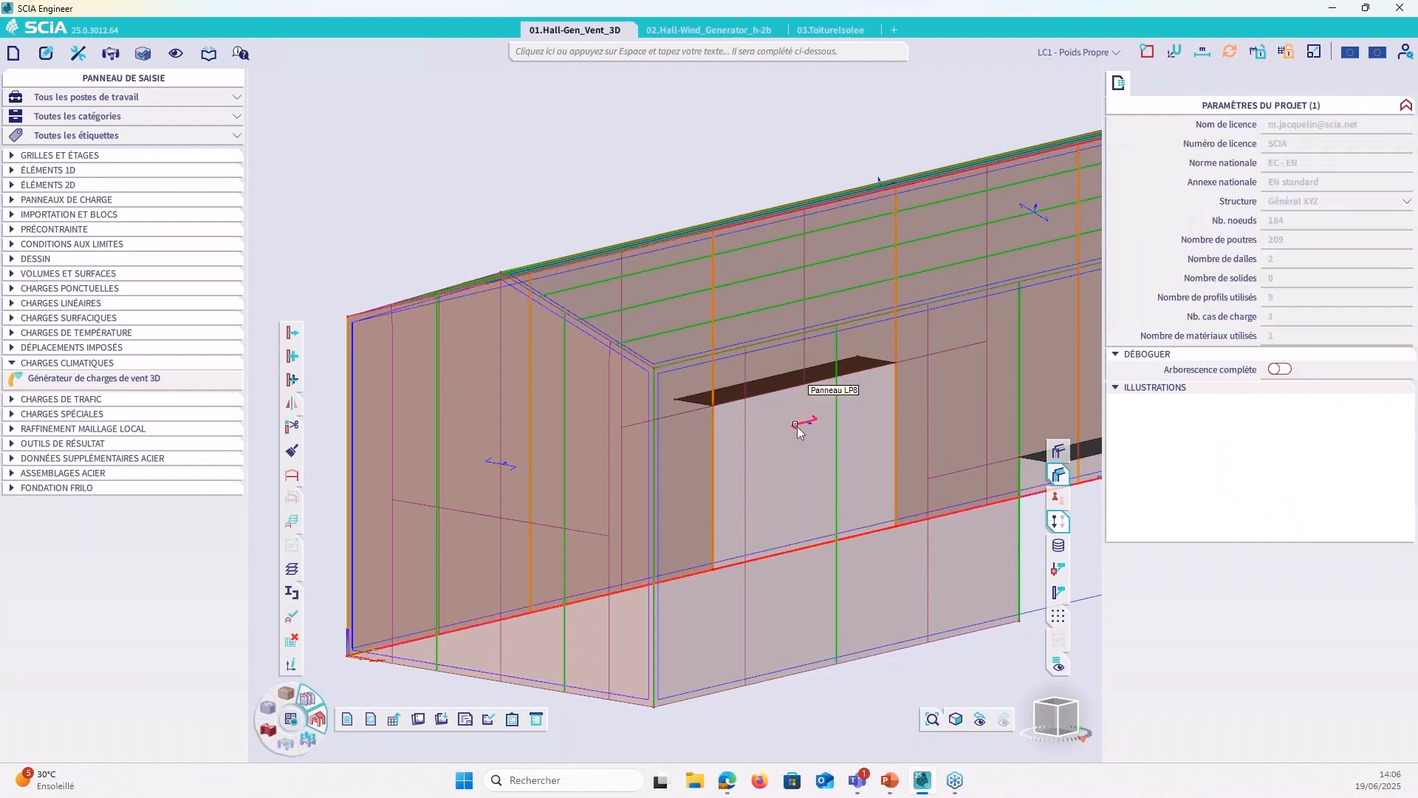
Step: Select the rear long wall and near gable load panels and display the local axes of the selection
{"action": "left_click", "coordinate": [502, 466]}
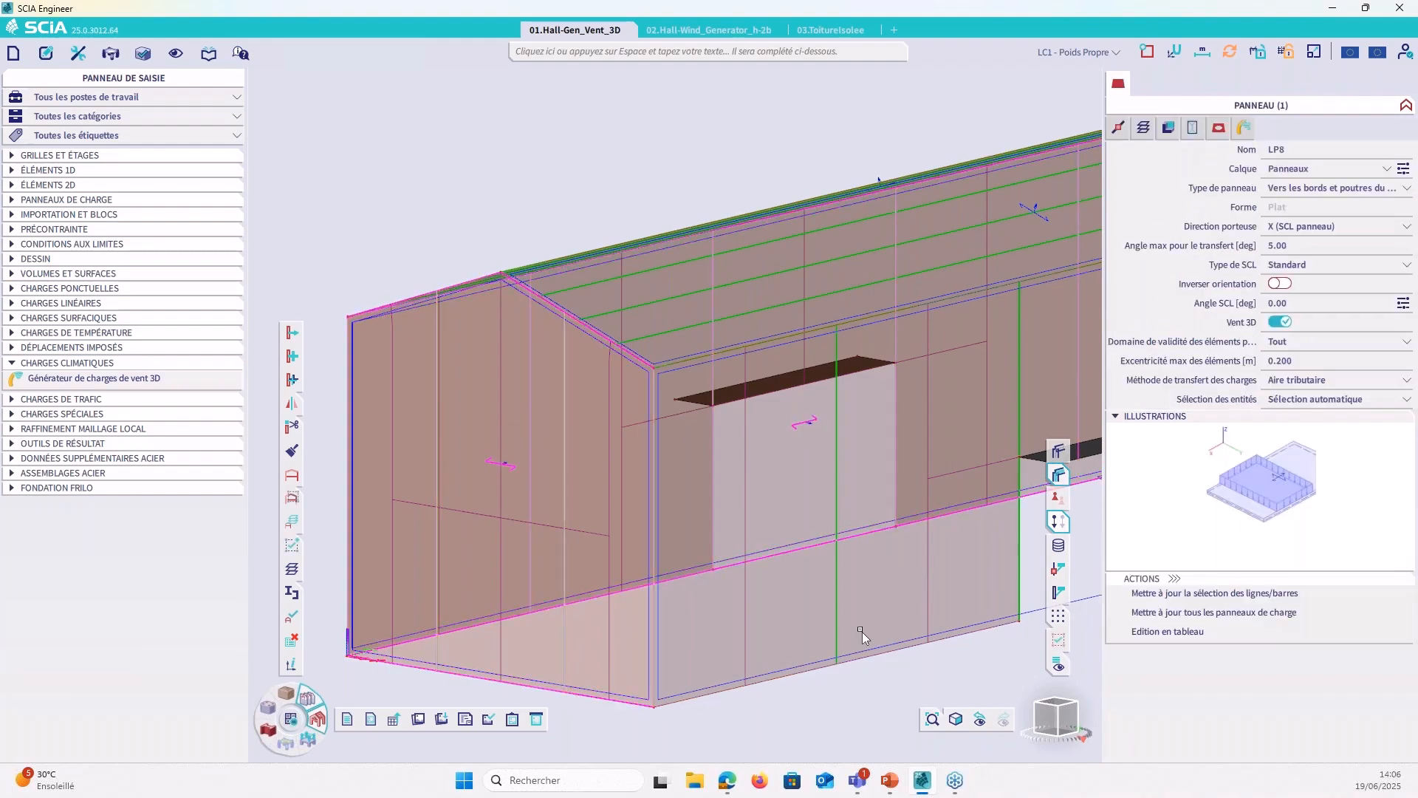
{"action": "left_click", "coordinate": [1058, 640]}
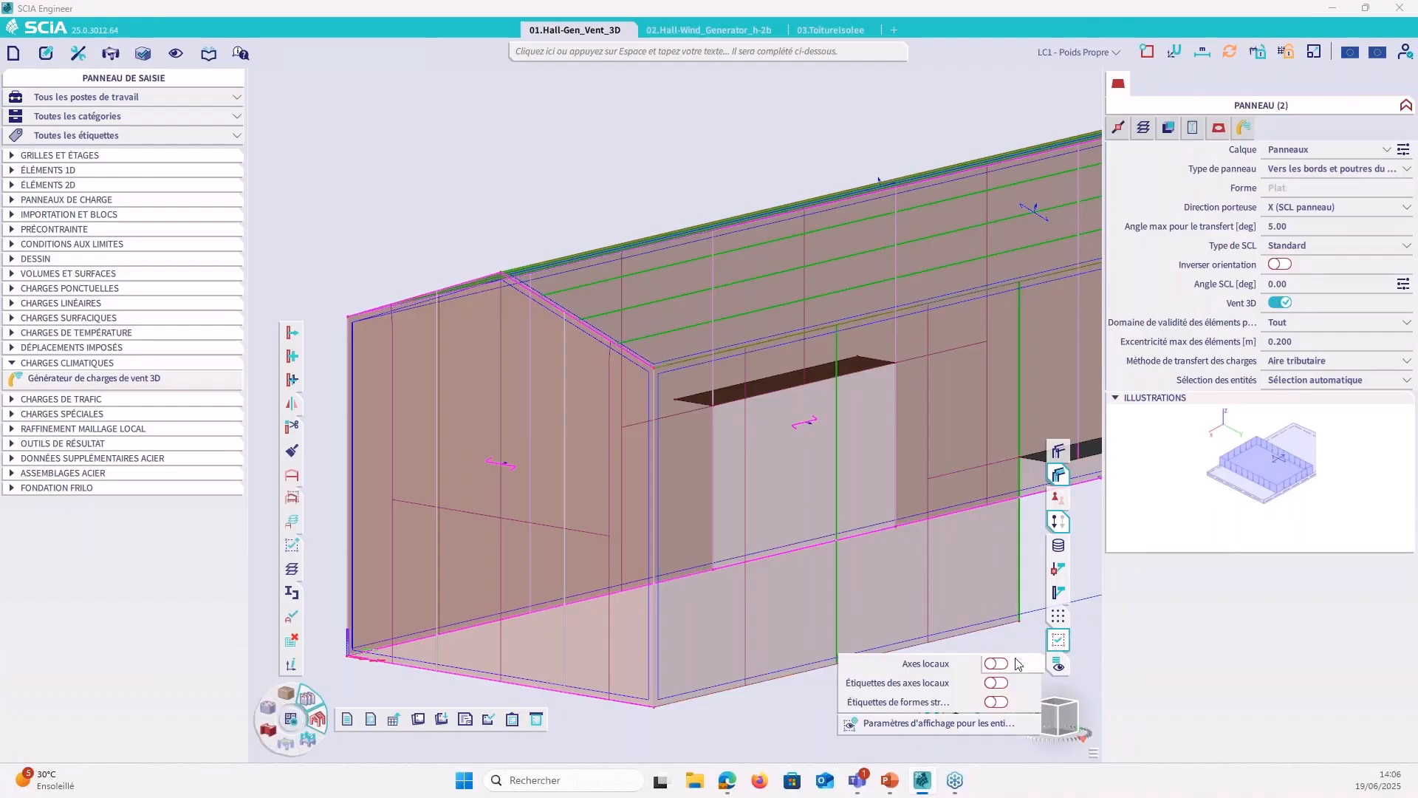
{"action": "left_click", "coordinate": [997, 663]}
{"action": "scroll", "coordinate": [831, 468], "scroll_direction": "up", "scroll_amount": 5}
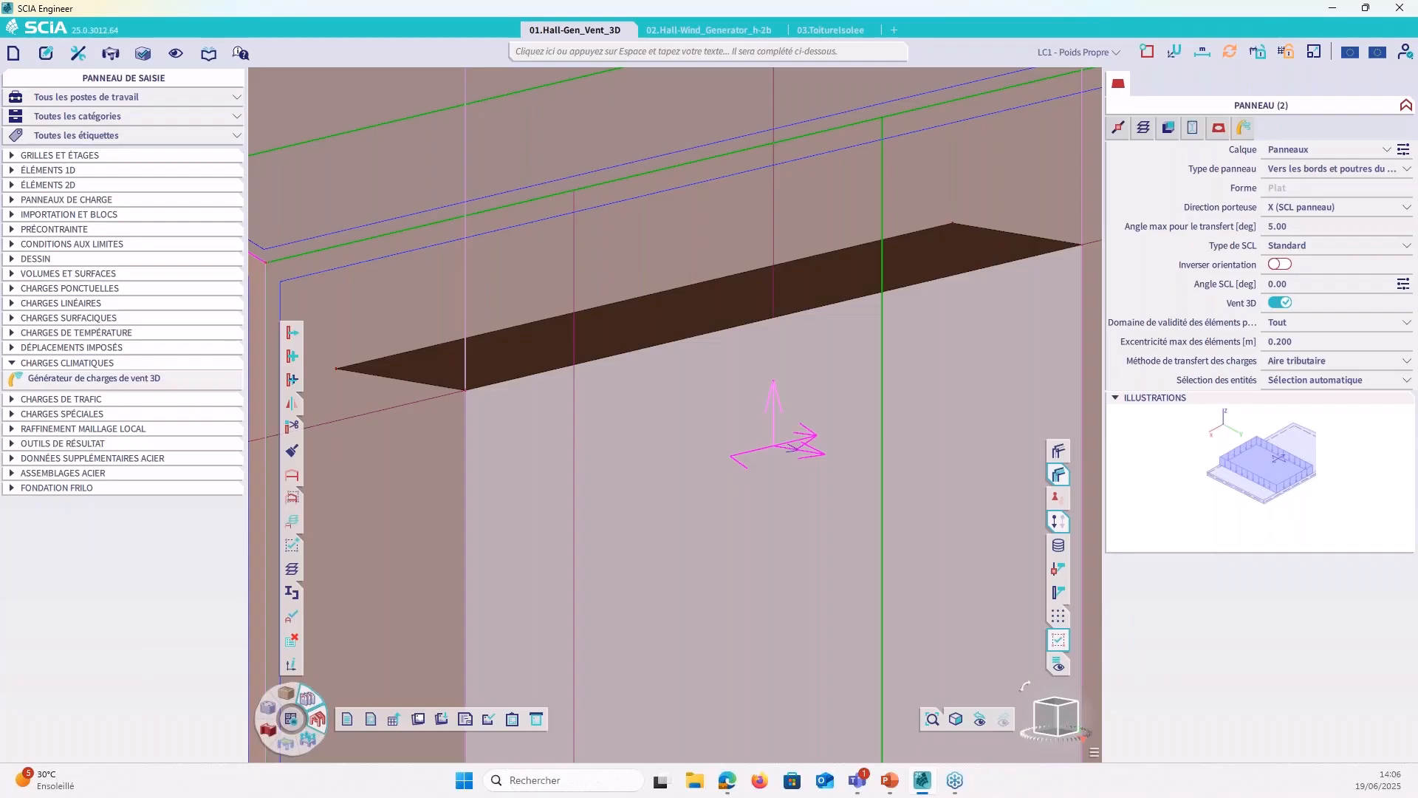
{"action": "scroll", "coordinate": [809, 403], "scroll_direction": "down", "scroll_amount": 5}
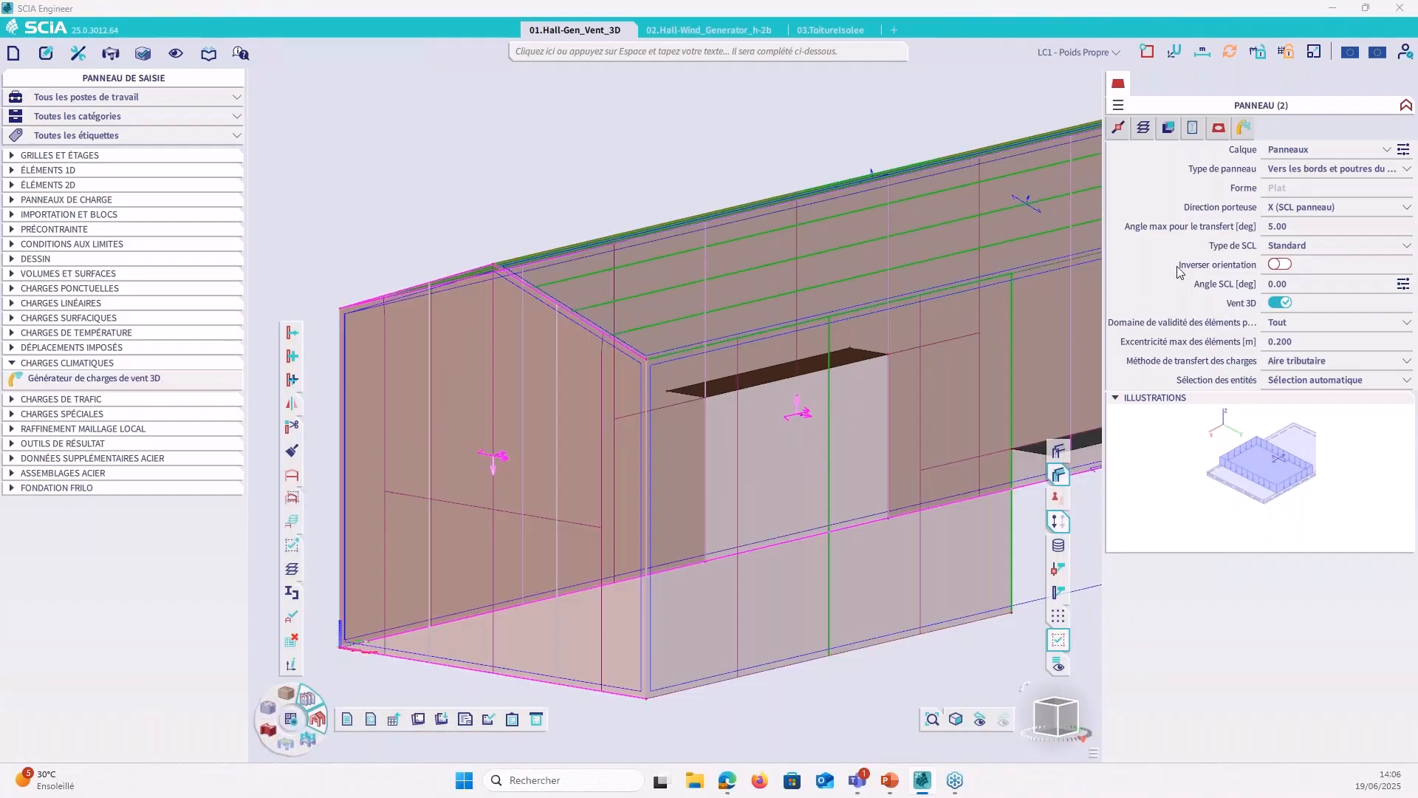
Step: Try Inverser orientation on the two selected panels and switch it back off
{"action": "left_click", "coordinate": [1280, 263]}
{"action": "scroll", "coordinate": [796, 391], "scroll_direction": "up", "scroll_amount": 2}
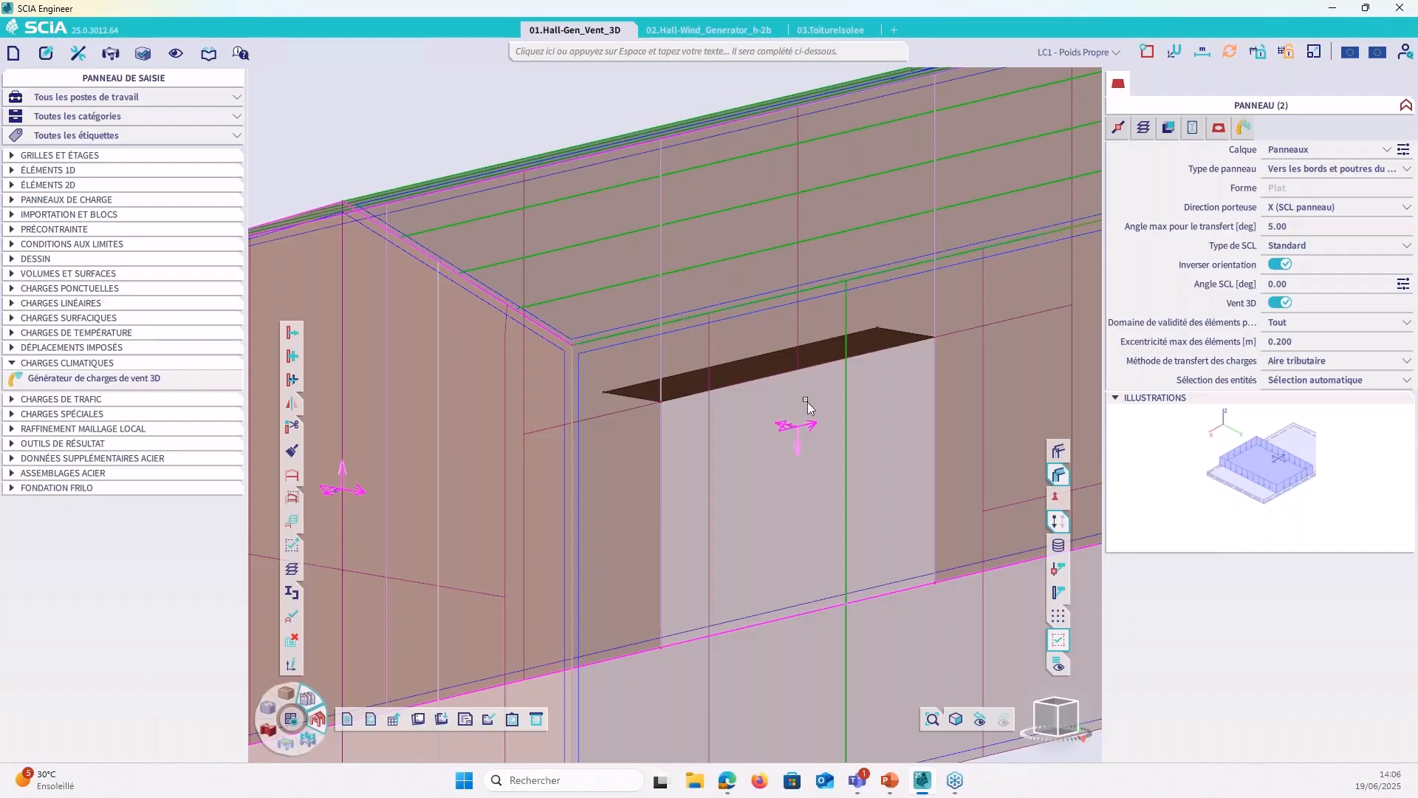
{"action": "left_click", "coordinate": [1280, 264]}
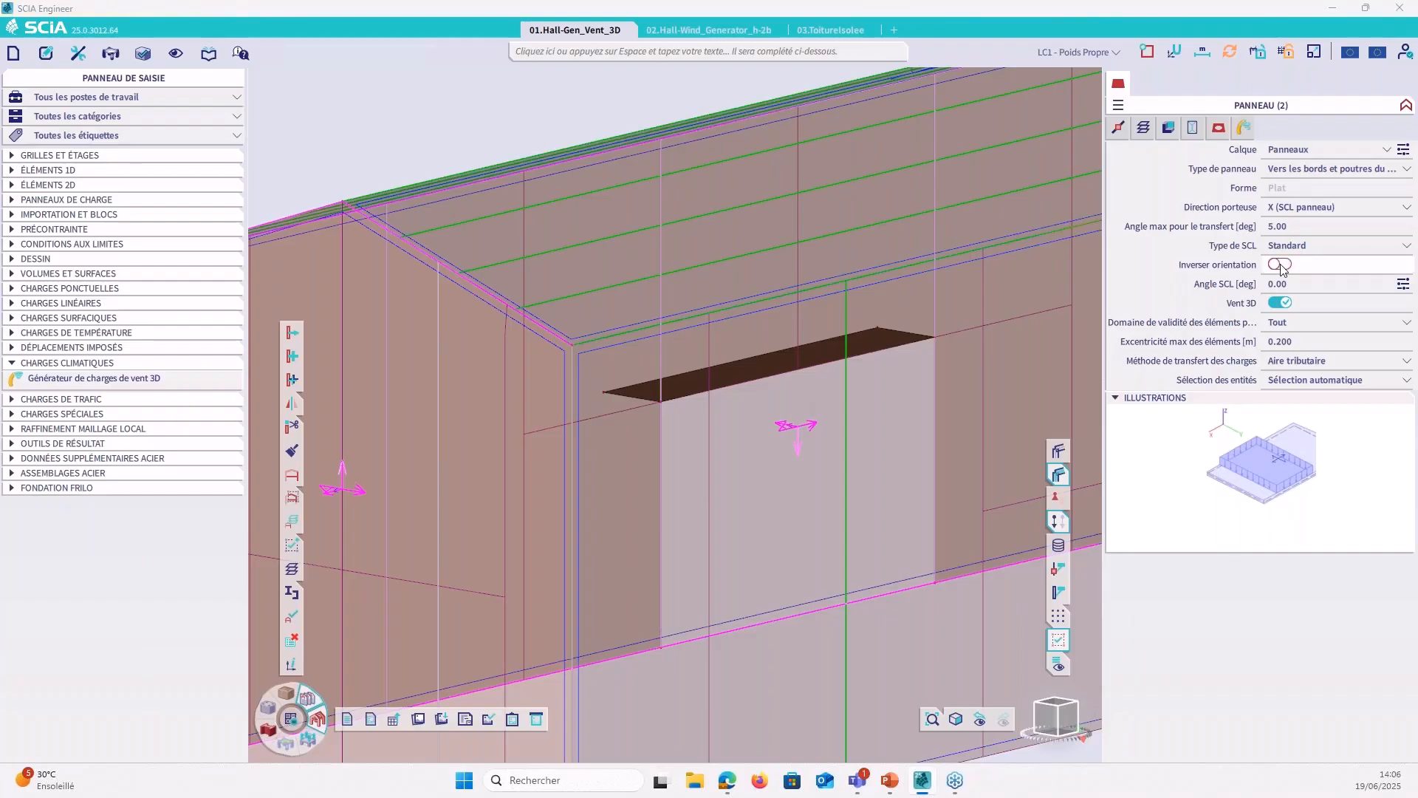
Step: Enable Echanger face extérieure in the wind data of the two selected panels
{"action": "left_click", "coordinate": [1244, 129]}
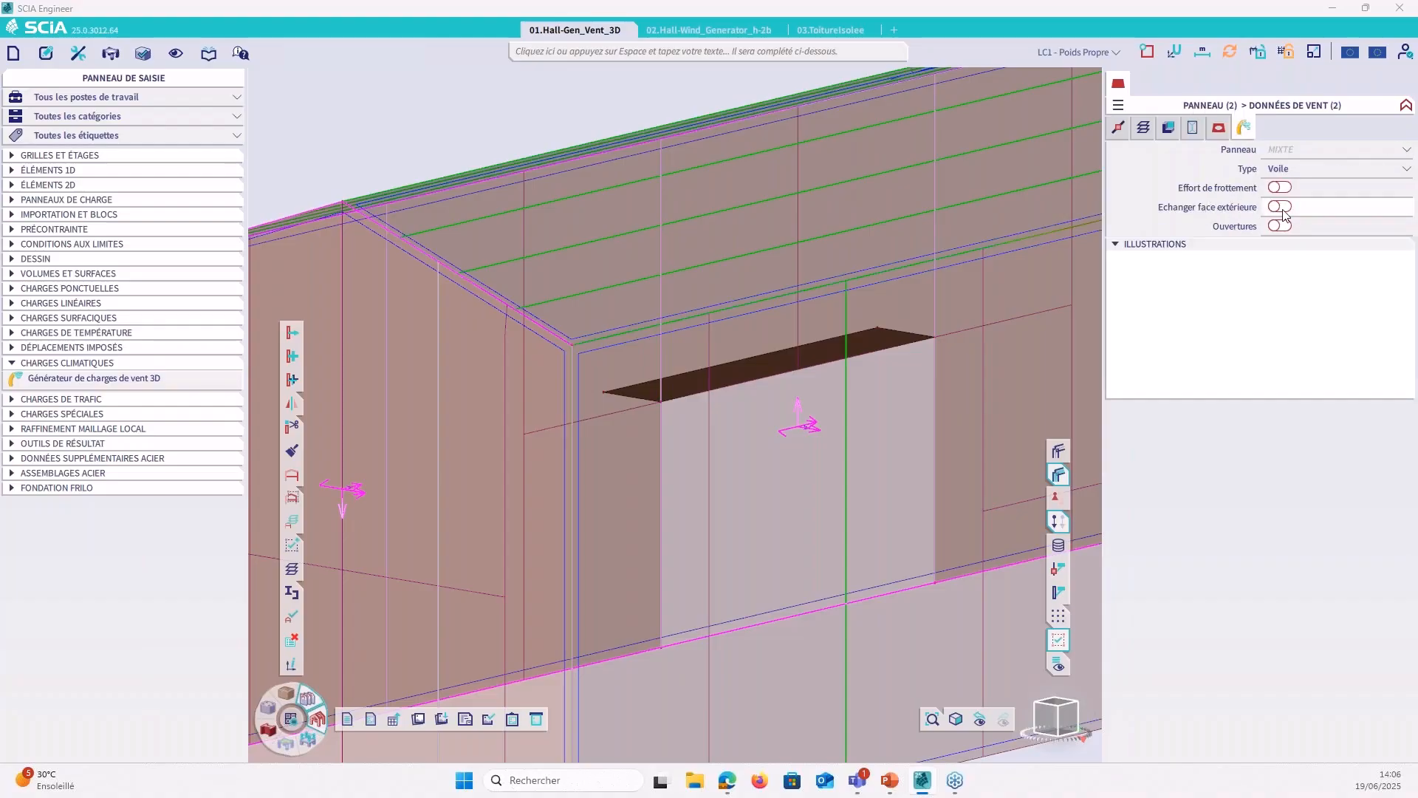
{"action": "left_click", "coordinate": [1282, 209]}
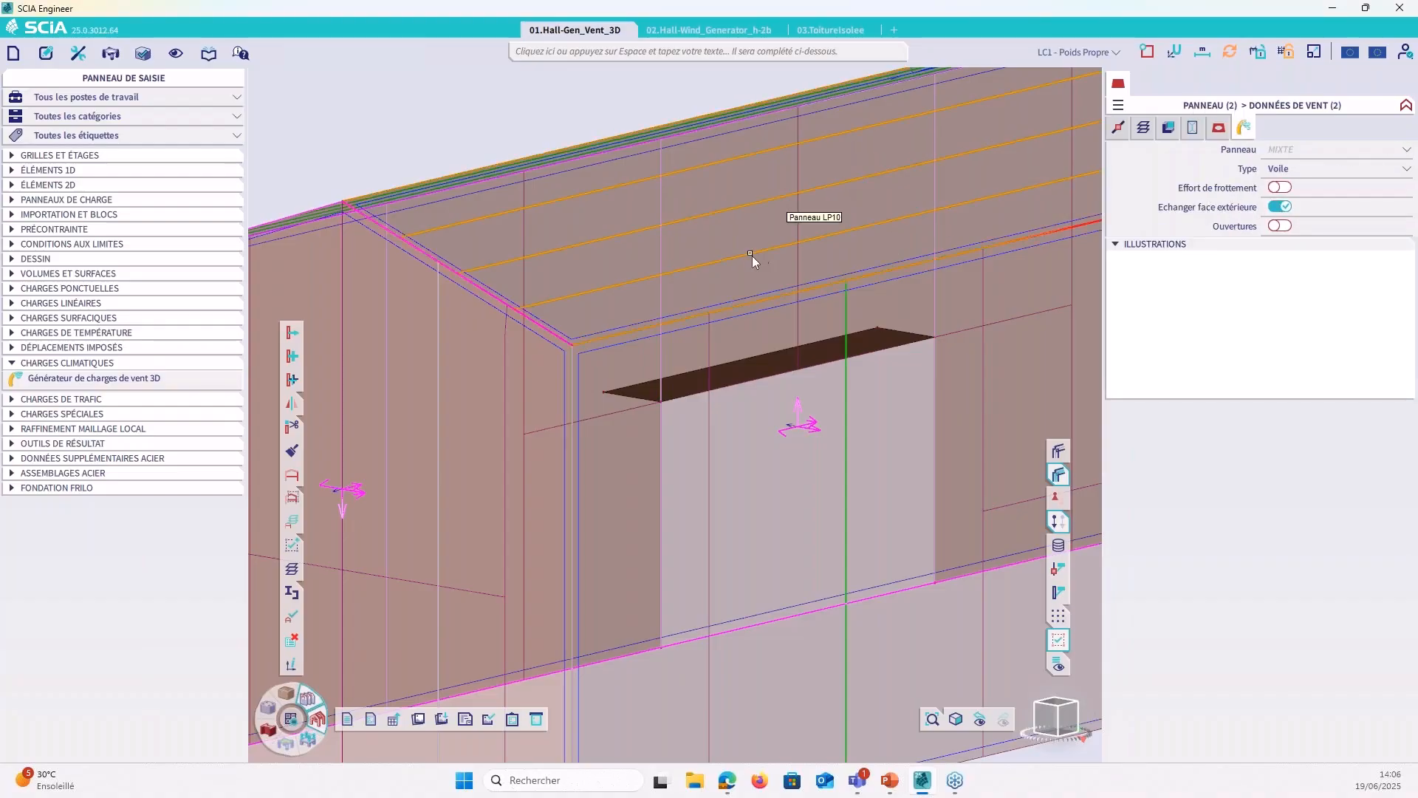
{"action": "scroll", "coordinate": [694, 263], "scroll_direction": "down", "scroll_amount": 3}
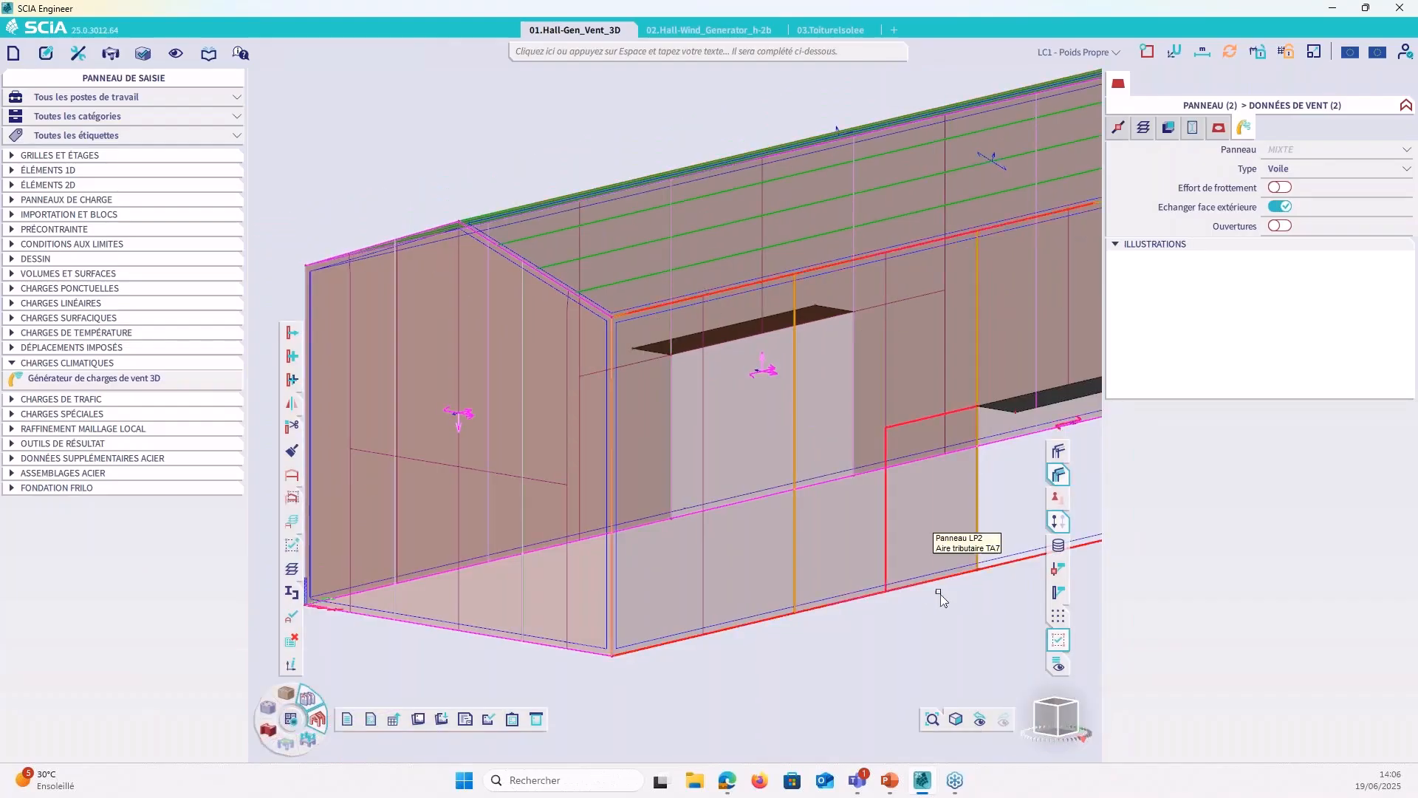
Step: Hide the local axes of the two selected load panels and clear the selection
{"action": "left_click", "coordinate": [1057, 665]}
{"action": "left_click", "coordinate": [995, 662]}
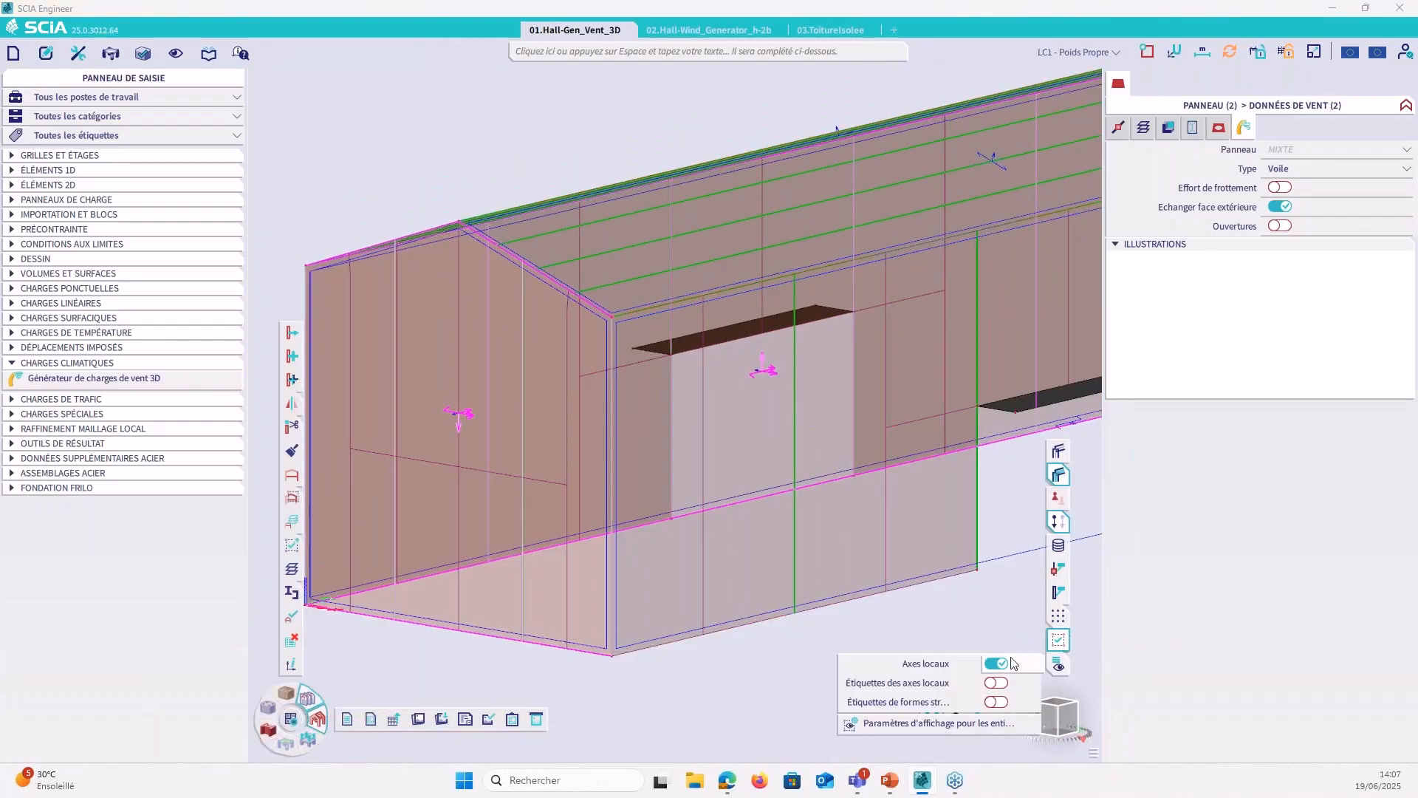
{"action": "left_click", "coordinate": [995, 663]}
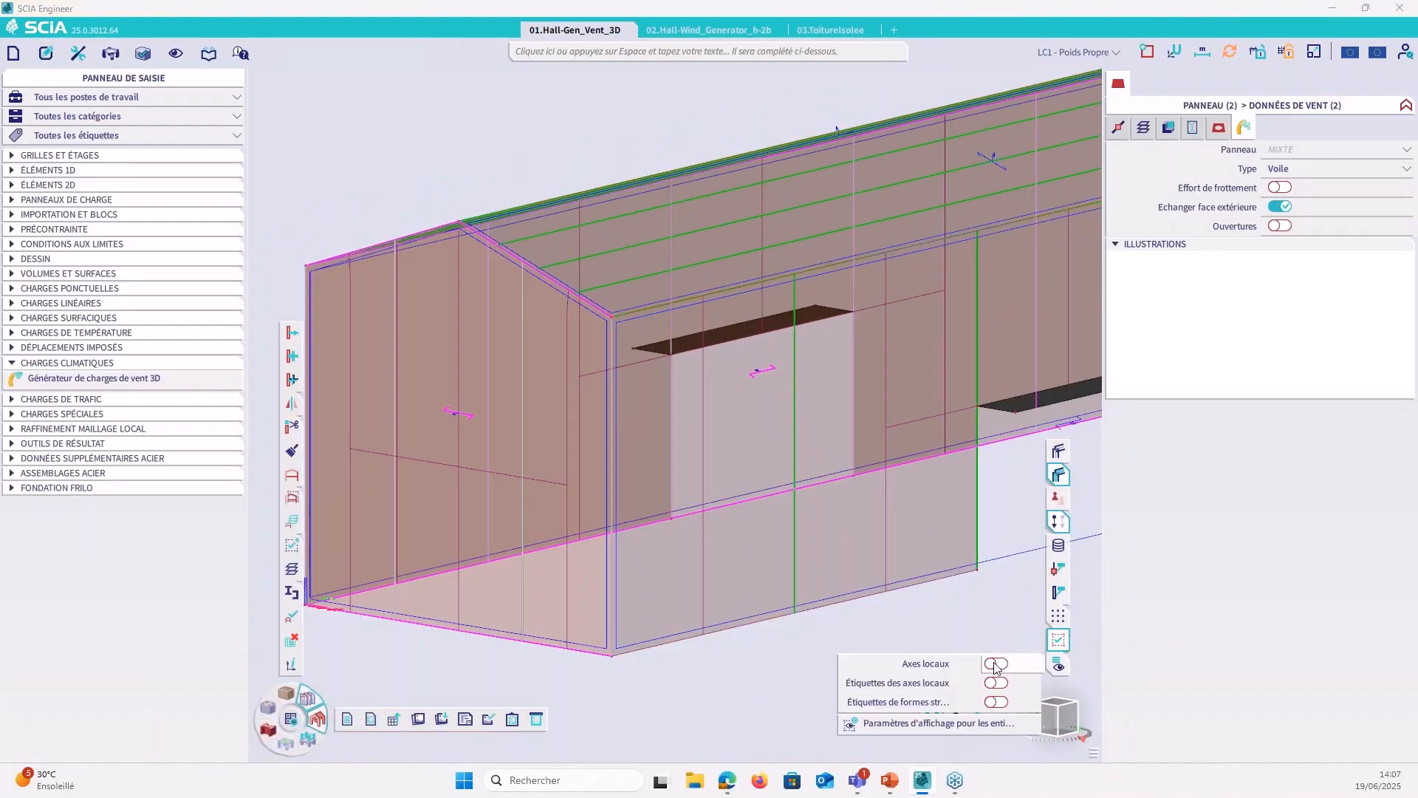
{"action": "left_click", "coordinate": [764, 679]}
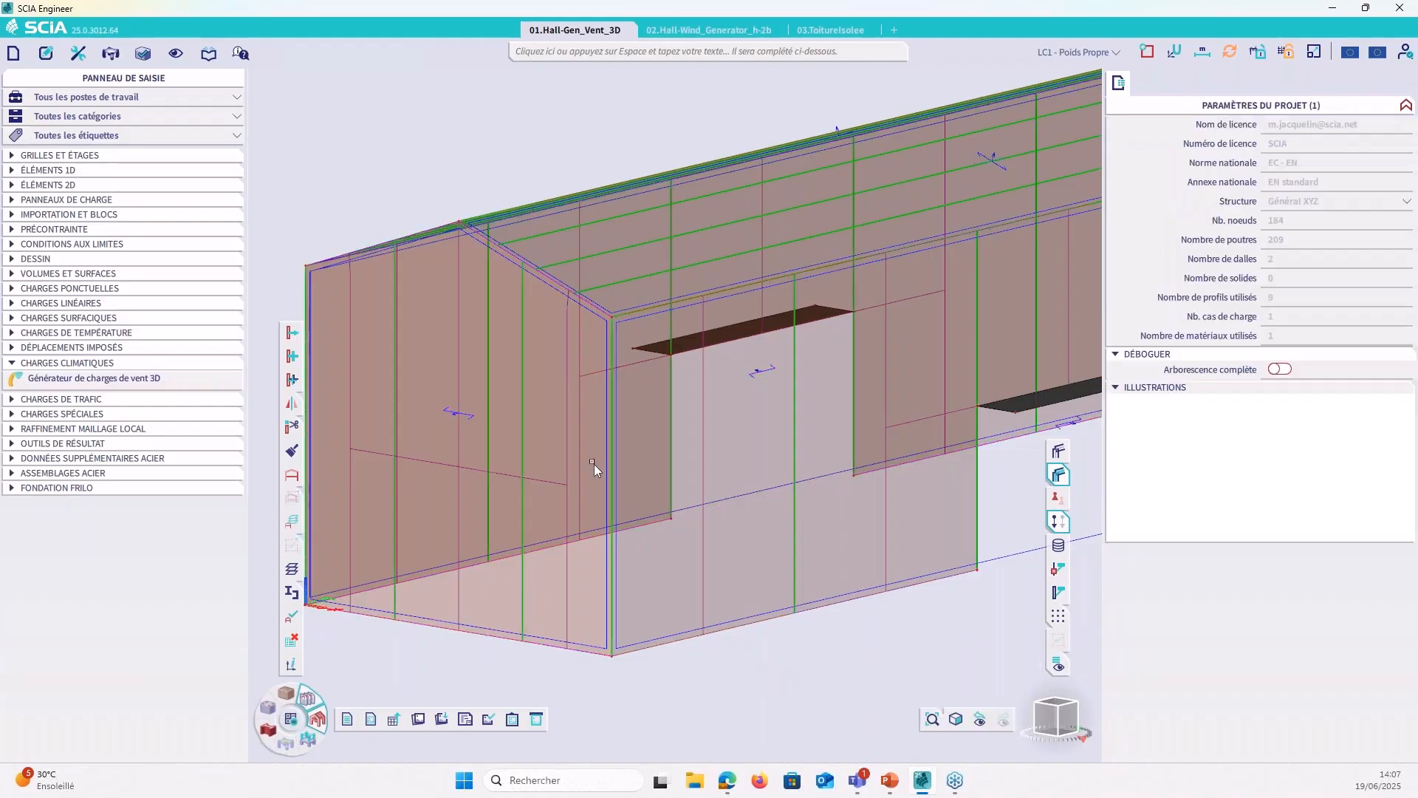
Step: Select the wind data of both roof slope panels of the hall
{"action": "scroll", "coordinate": [502, 313], "scroll_direction": "down", "scroll_amount": 2}
{"action": "scroll", "coordinate": [556, 347], "scroll_direction": "down", "scroll_amount": 2}
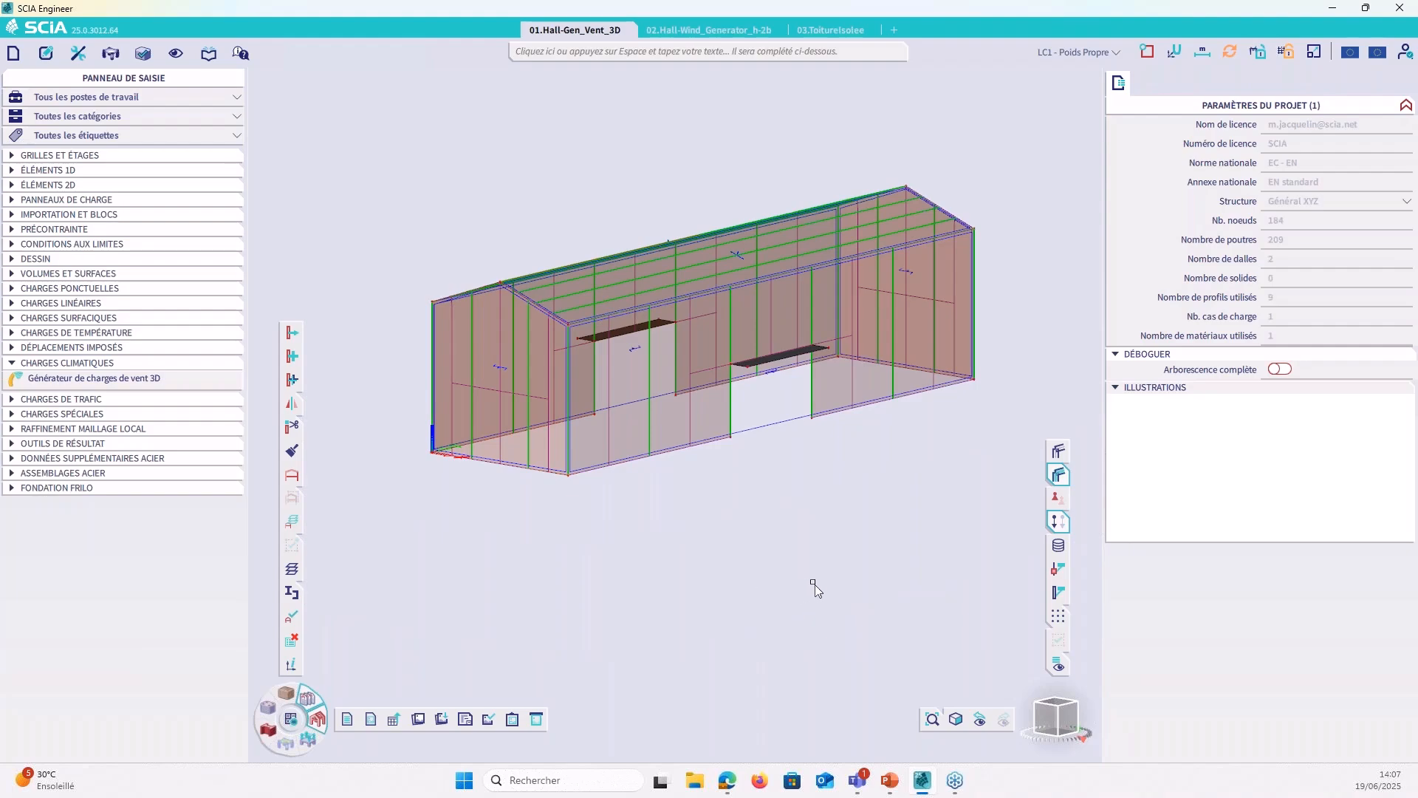
{"action": "middle_click_drag", "start_coordinate": [810, 592], "coordinate": [782, 628]}
{"action": "left_click_drag", "start_coordinate": [1055, 707], "coordinate": [1052, 726]}
{"action": "scroll", "coordinate": [649, 279], "scroll_direction": "up", "scroll_amount": 5}
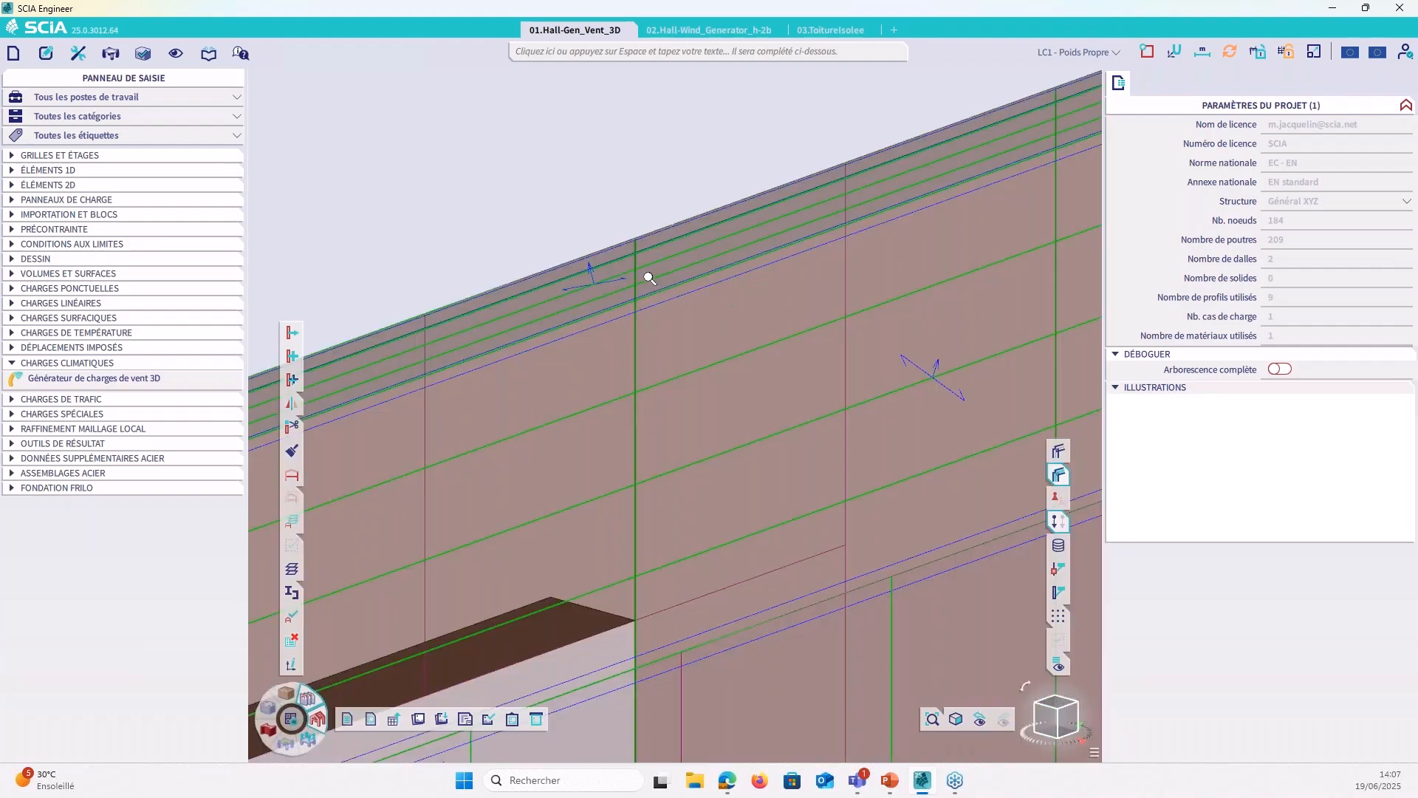
{"action": "left_click", "coordinate": [591, 276]}
{"action": "left_click", "coordinate": [654, 316]}
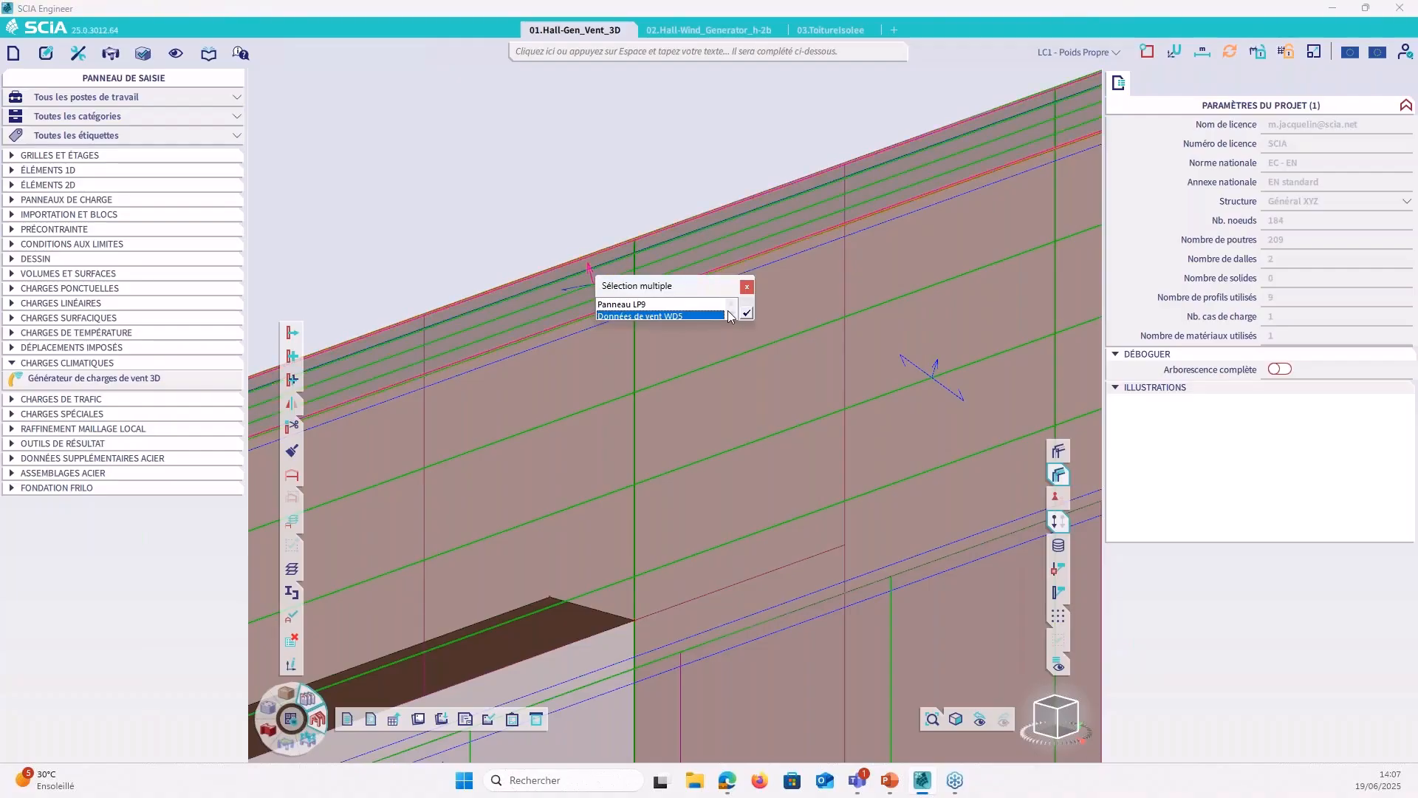
{"action": "left_click", "coordinate": [747, 313]}
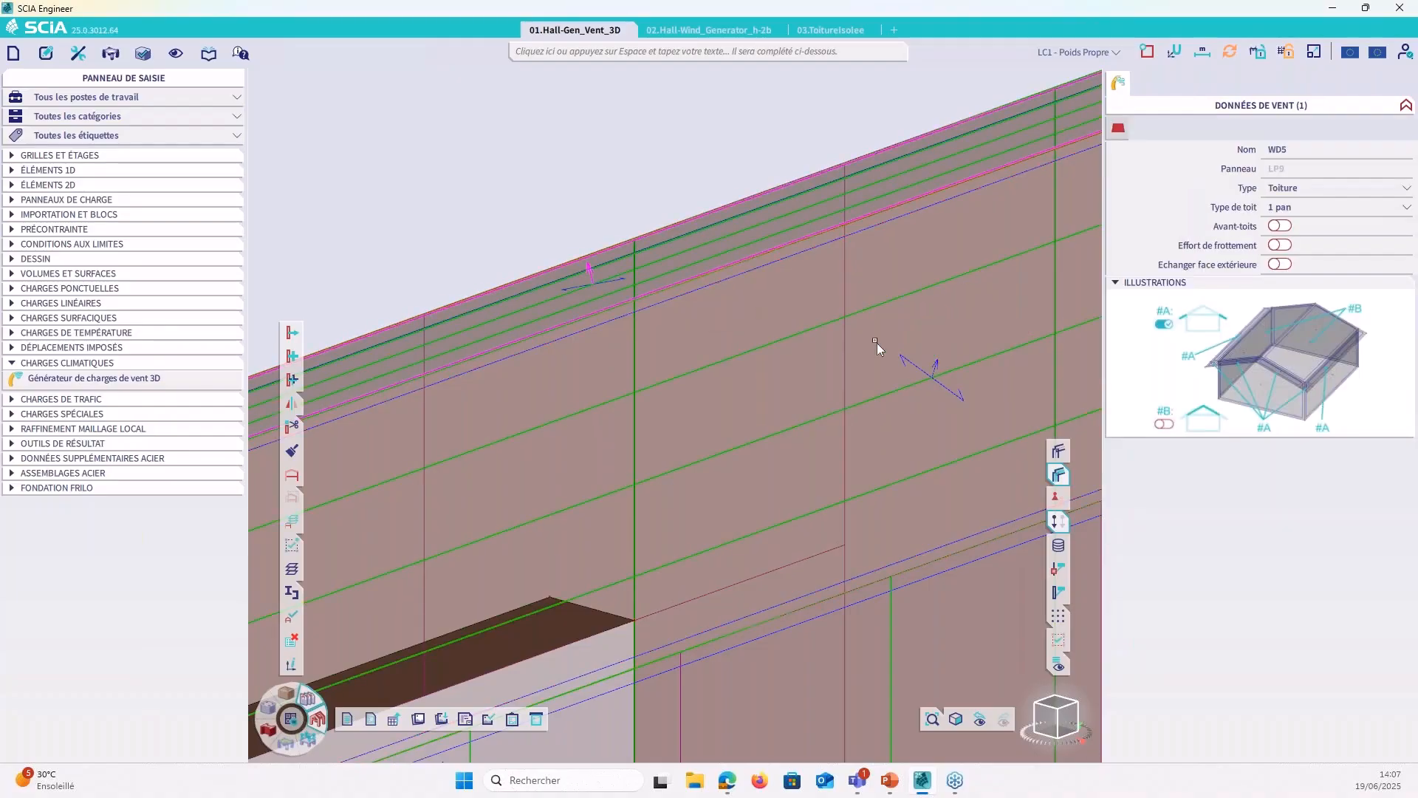
{"action": "scroll", "coordinate": [666, 259], "scroll_direction": "down", "scroll_amount": 10}
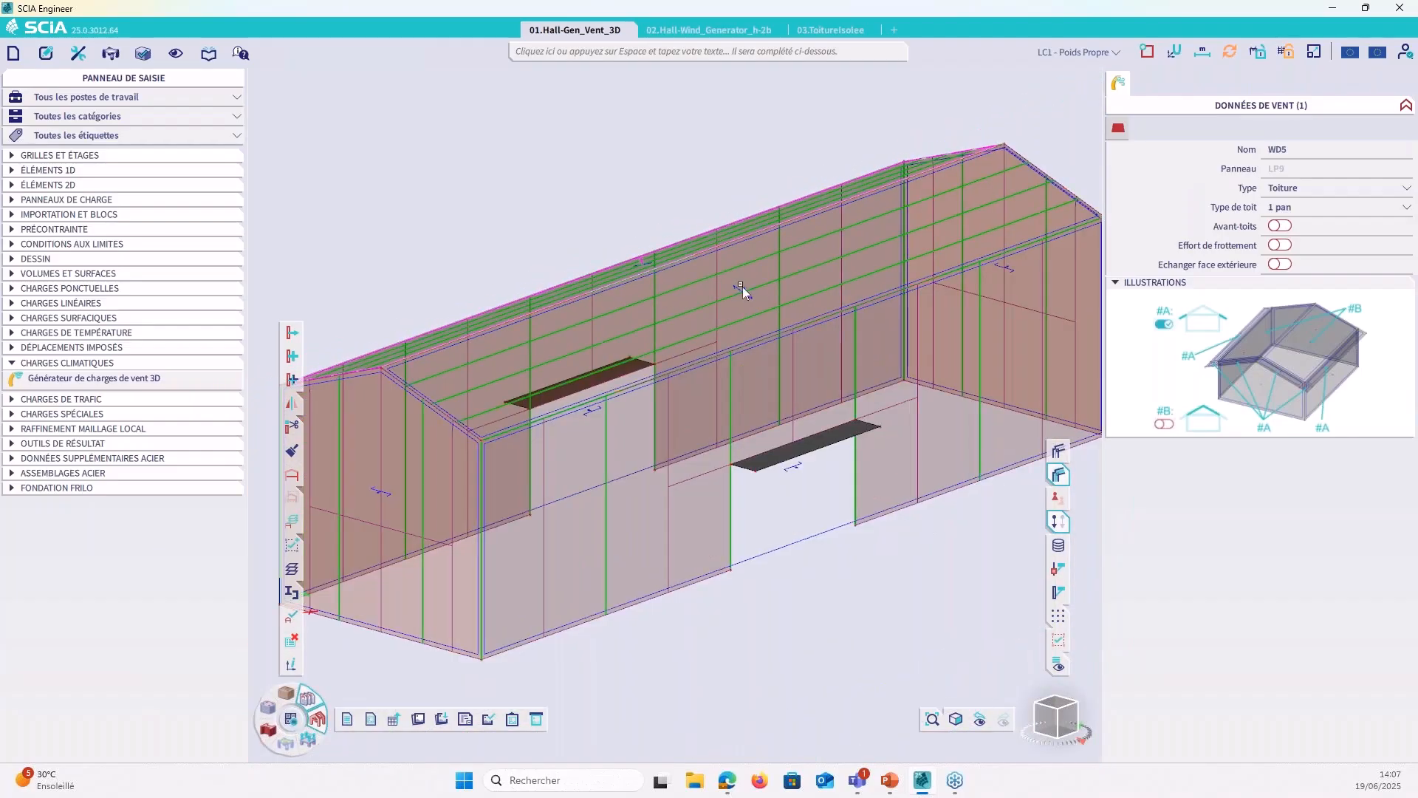
{"action": "scroll", "coordinate": [742, 286], "scroll_direction": "up", "scroll_amount": 5}
{"action": "left_click", "coordinate": [751, 294]}
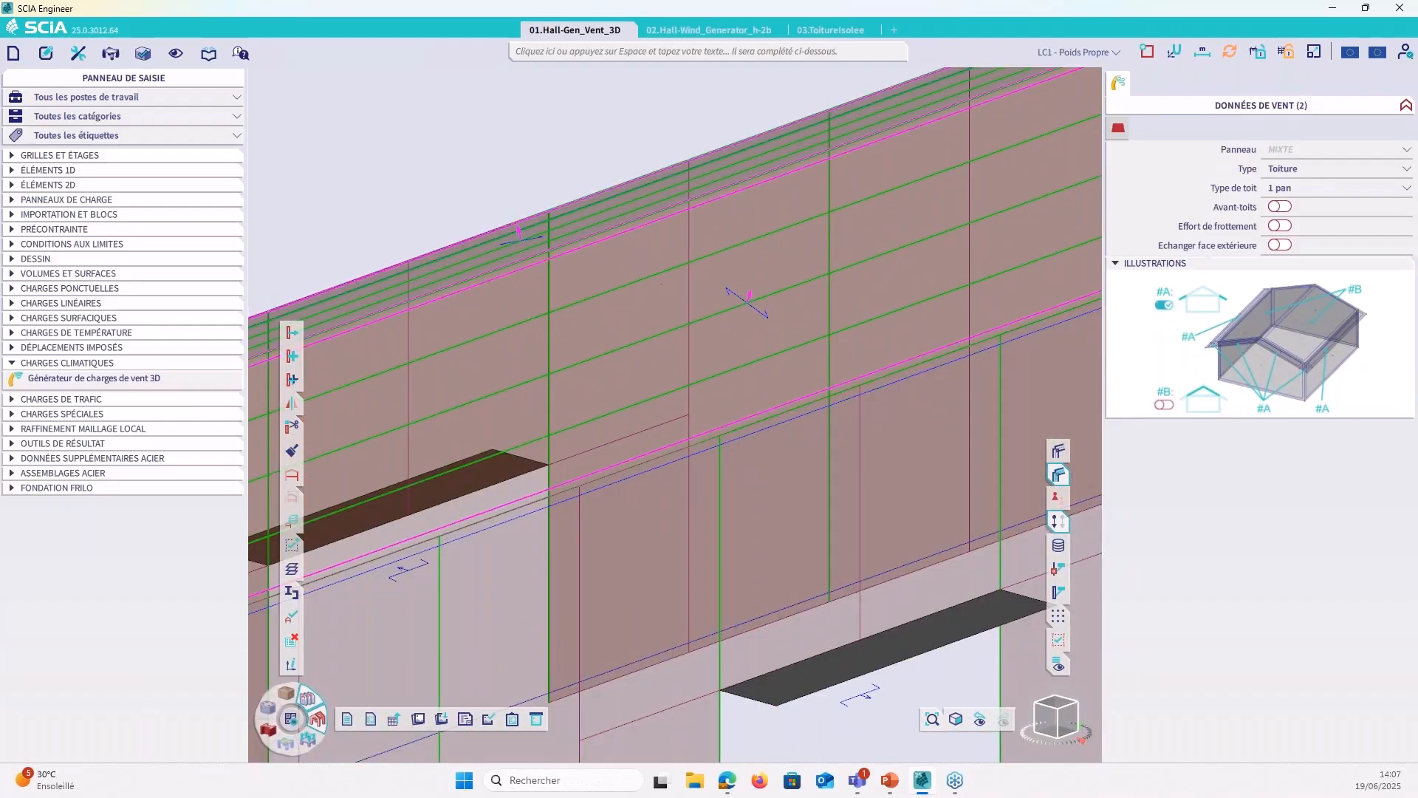
Step: Set Type de toit to 2 pans in the wind data of the two roof slopes
{"action": "scroll", "coordinate": [751, 295], "scroll_direction": "down", "scroll_amount": 5}
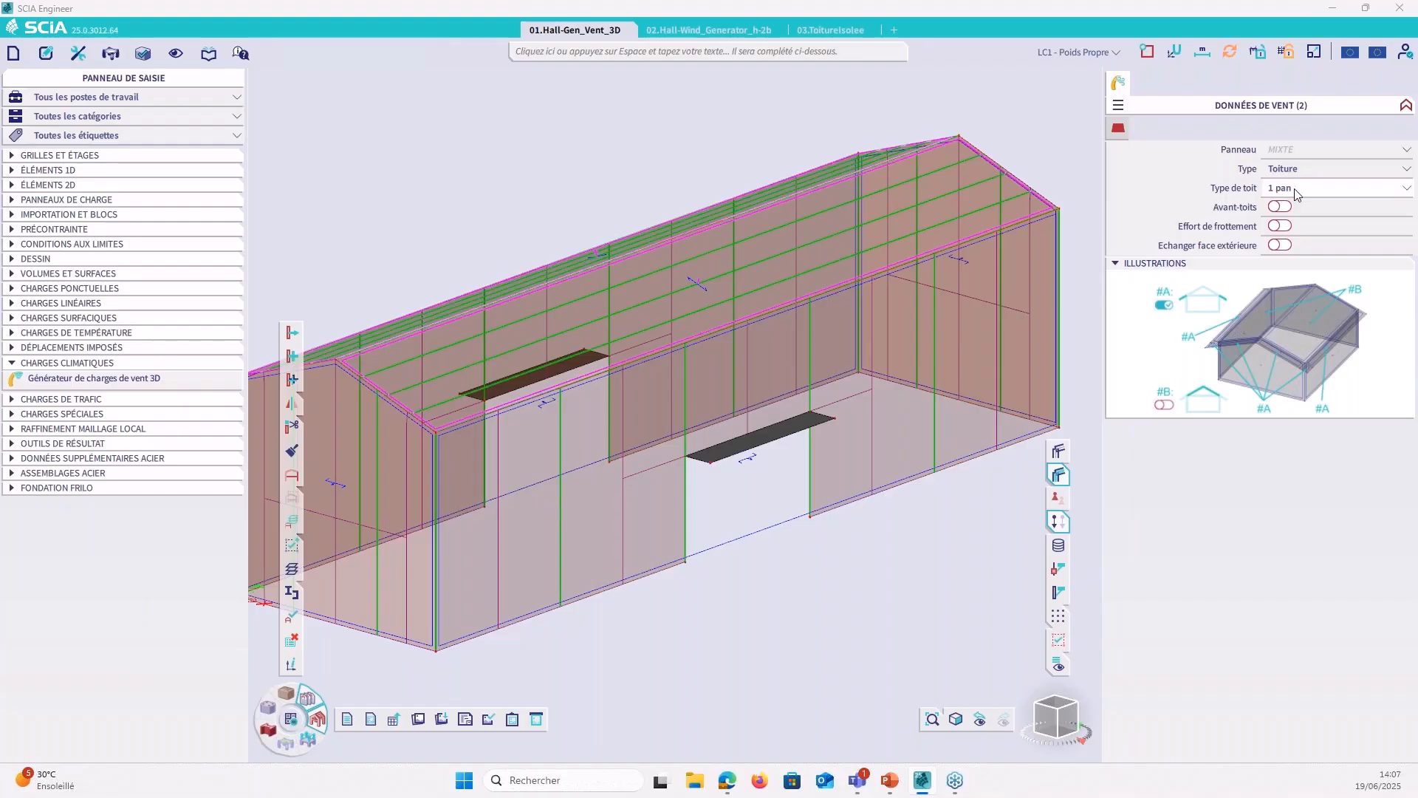
{"action": "left_click", "coordinate": [1279, 194]}
{"action": "left_click", "coordinate": [1180, 188]}
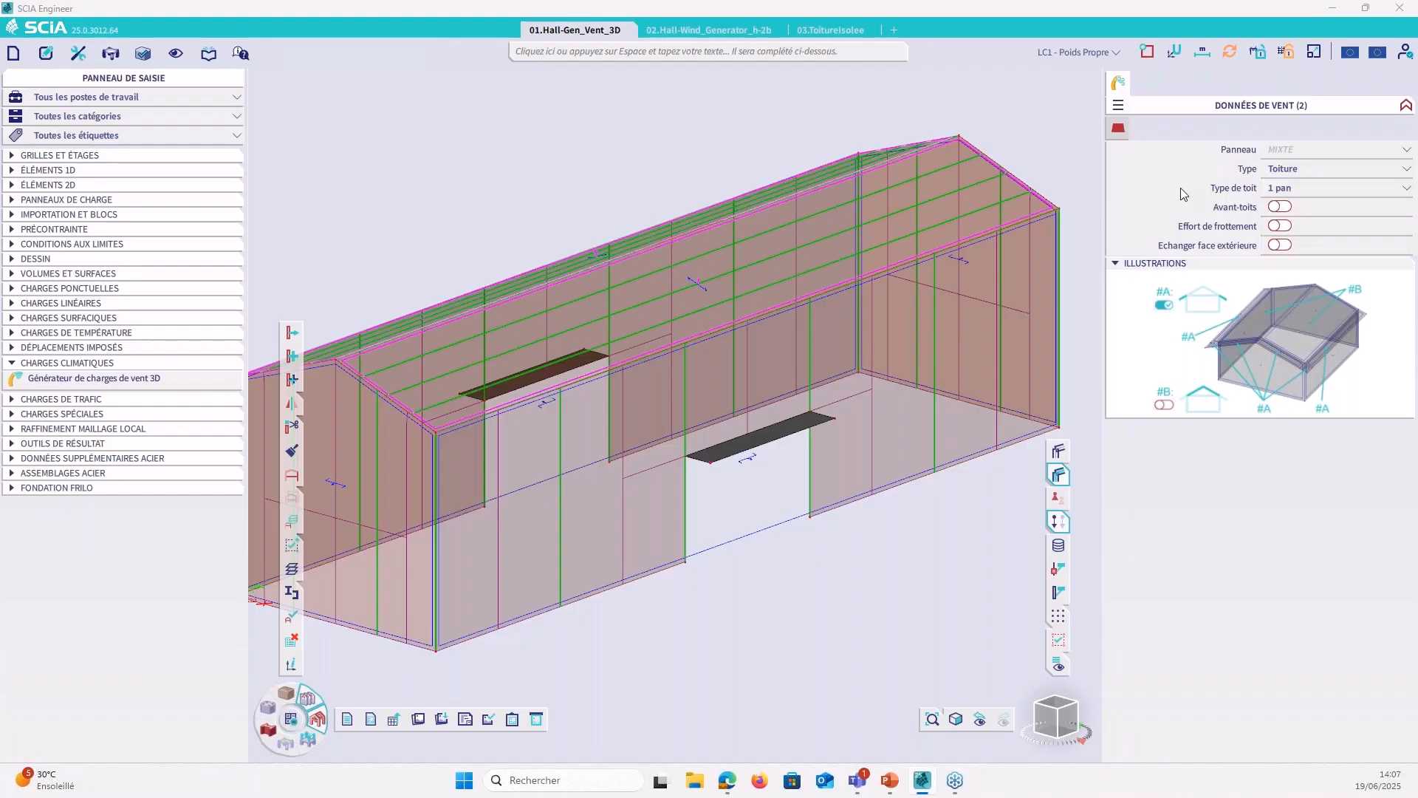
{"action": "left_click", "coordinate": [1291, 194]}
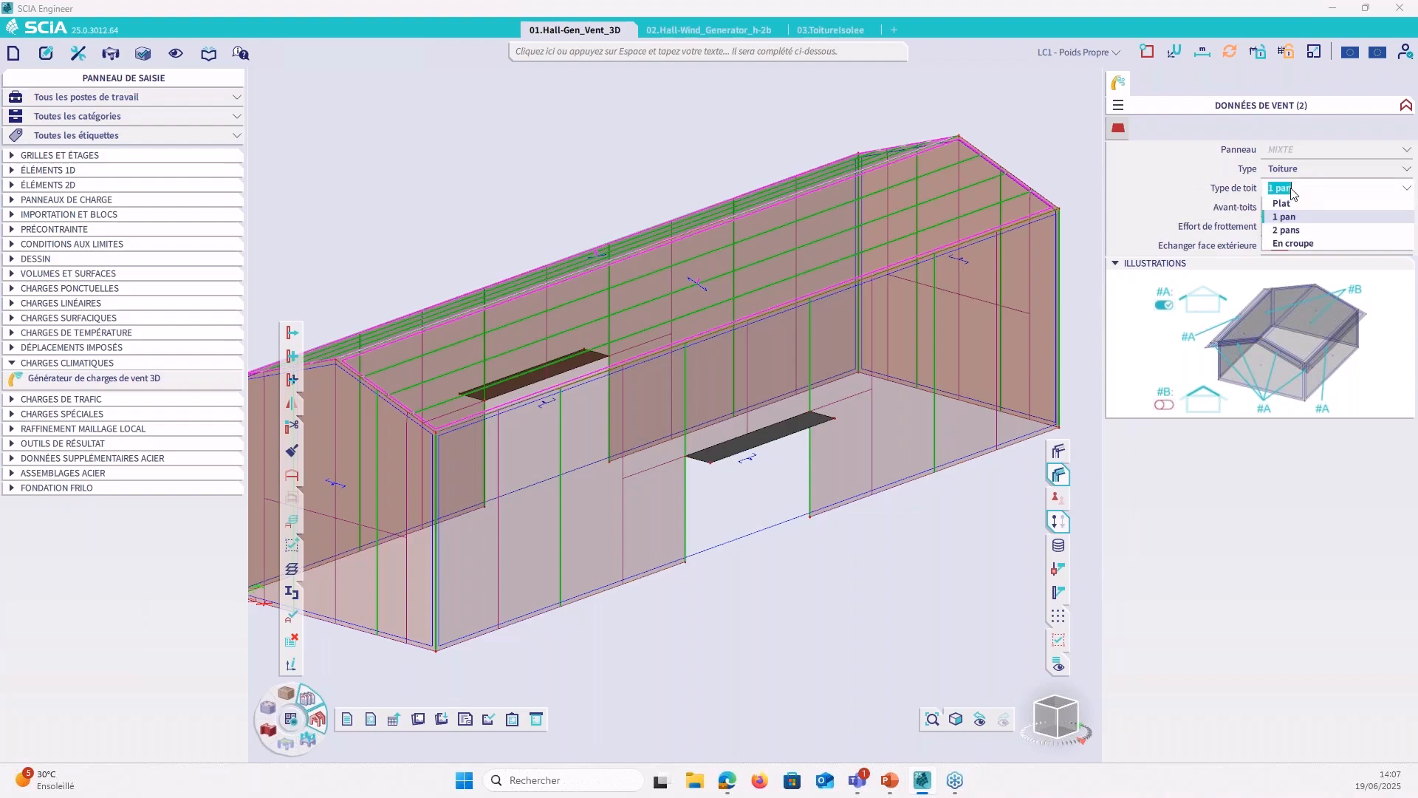
{"action": "left_click", "coordinate": [1287, 229]}
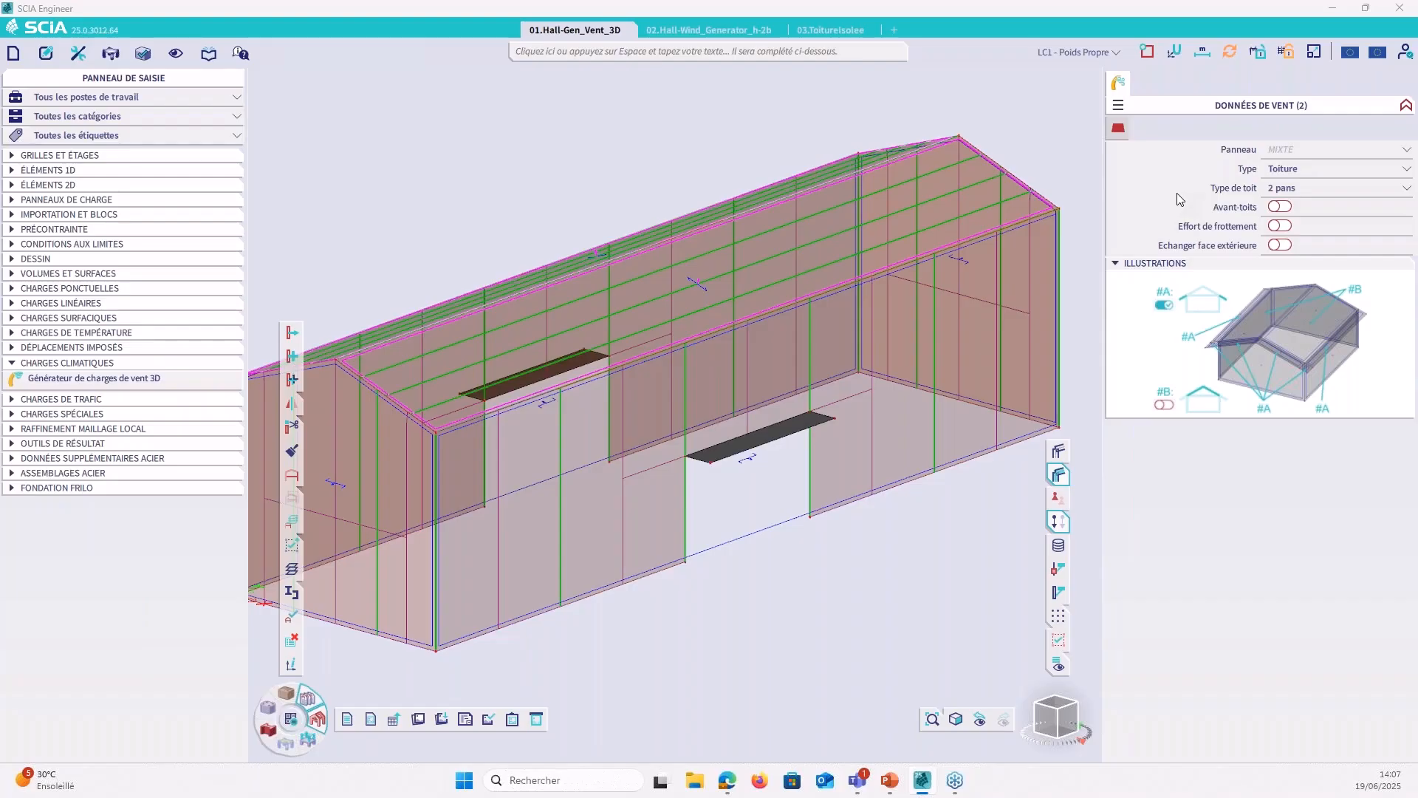
Step: Enable Effort de frottement with surface type Lisse for both roof slopes, keeping type Toiture, and clear the selection
{"action": "left_click", "coordinate": [1286, 170]}
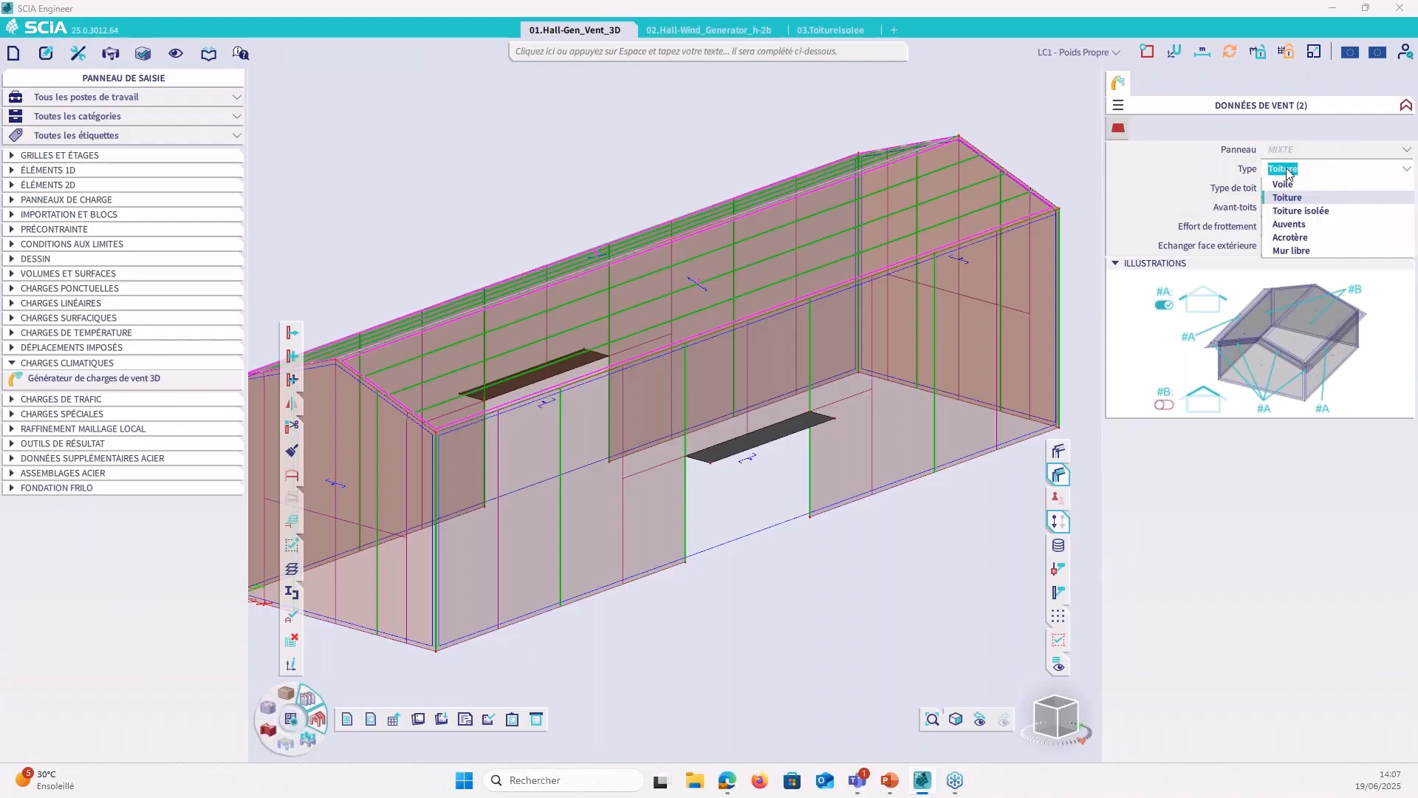
{"action": "left_click", "coordinate": [1194, 168]}
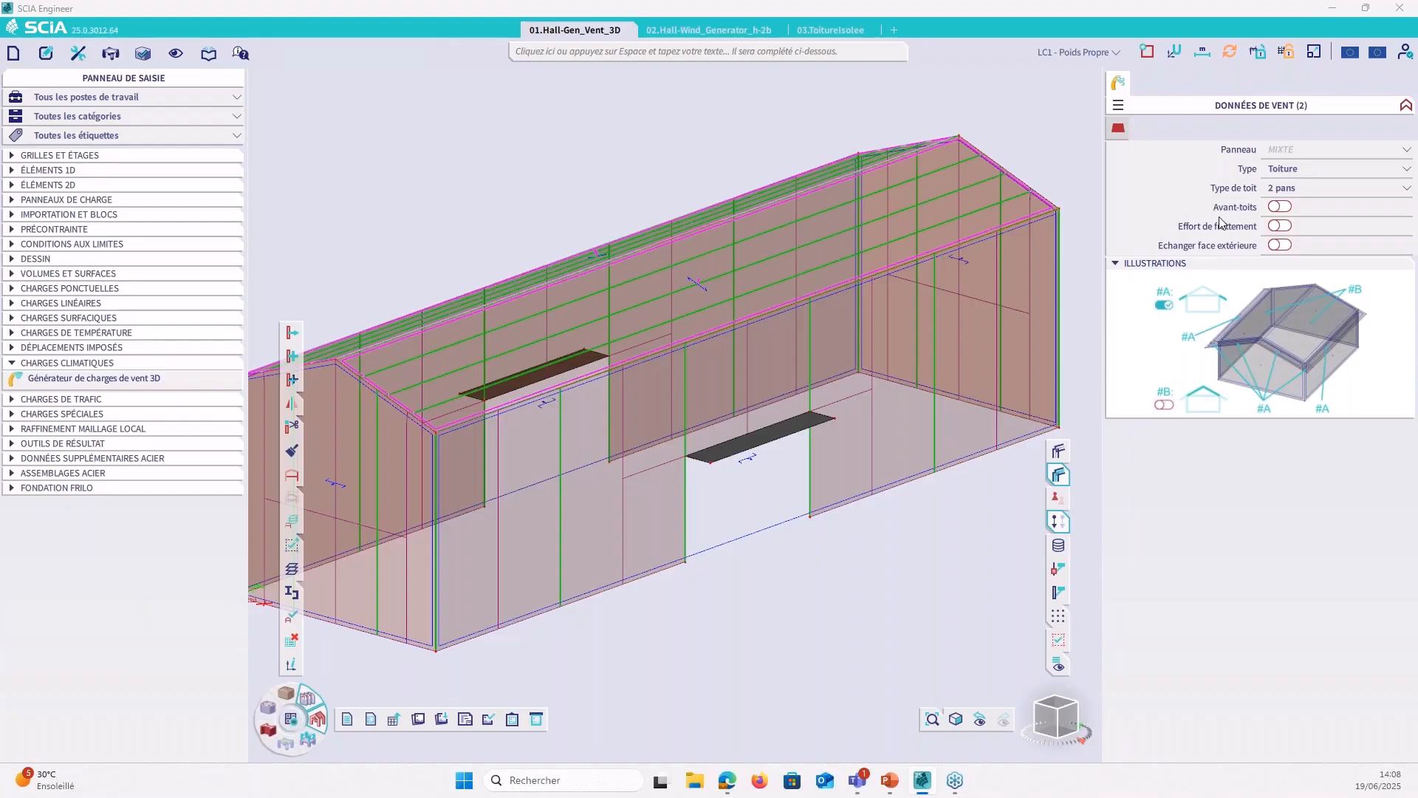
{"action": "left_click", "coordinate": [1285, 227]}
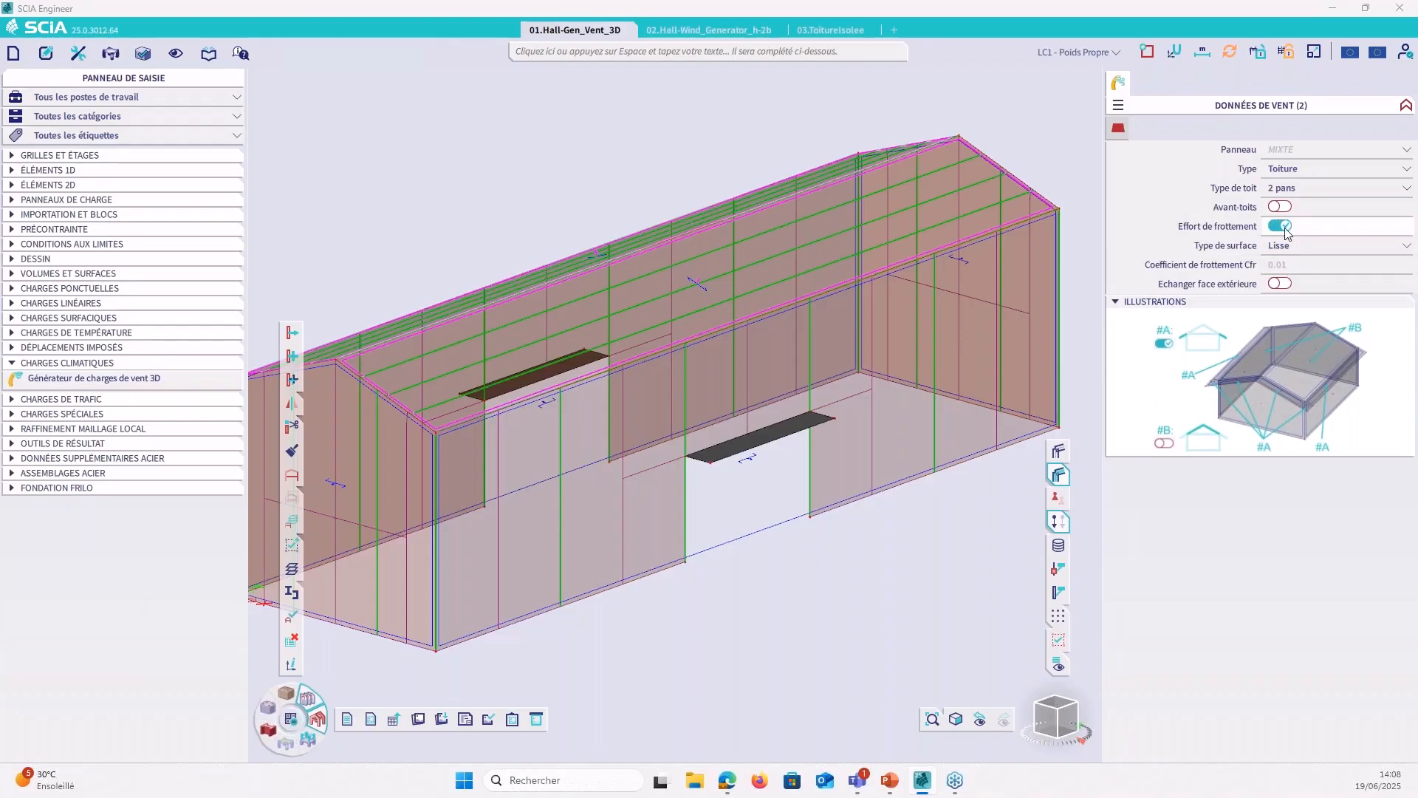
{"action": "left_click", "coordinate": [1326, 251]}
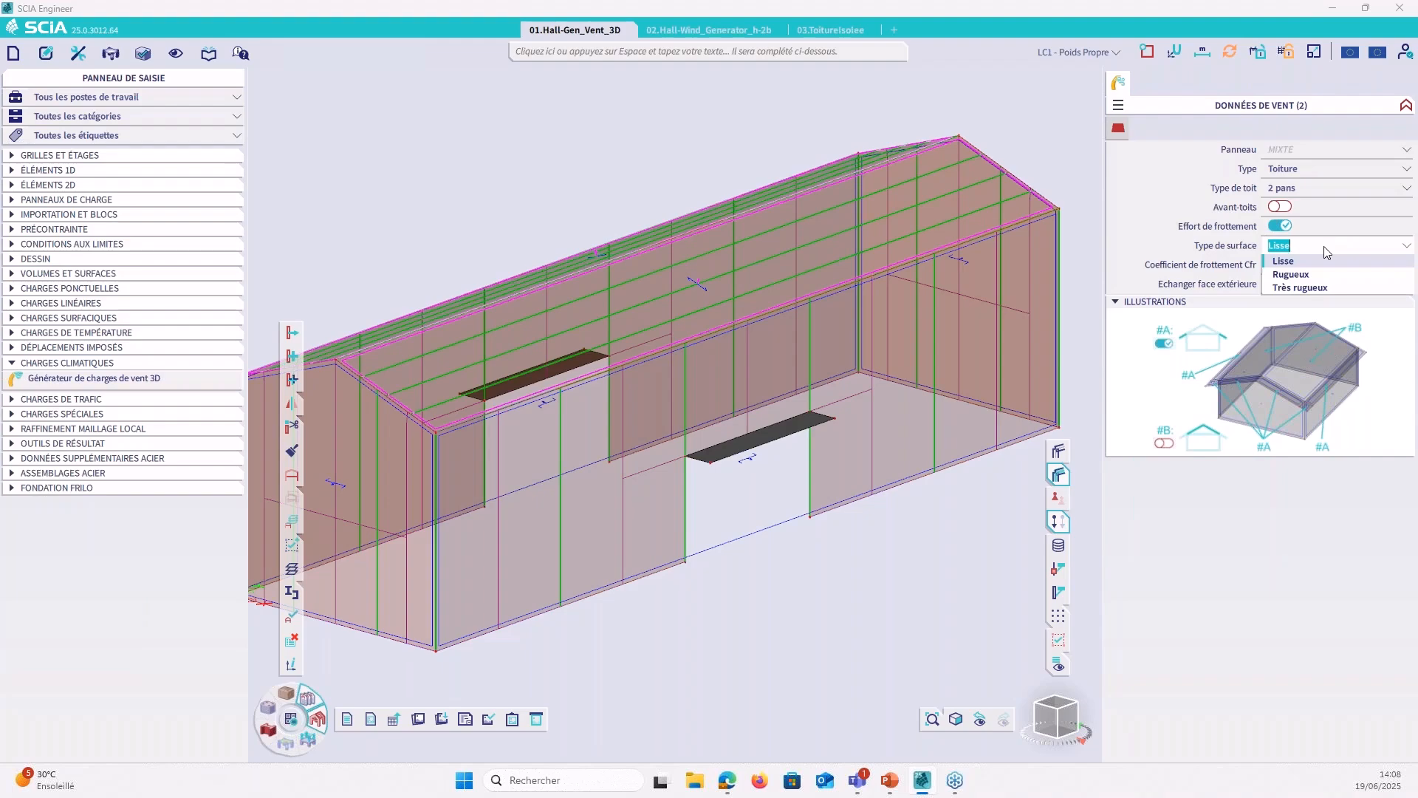
{"action": "left_click", "coordinate": [1292, 261]}
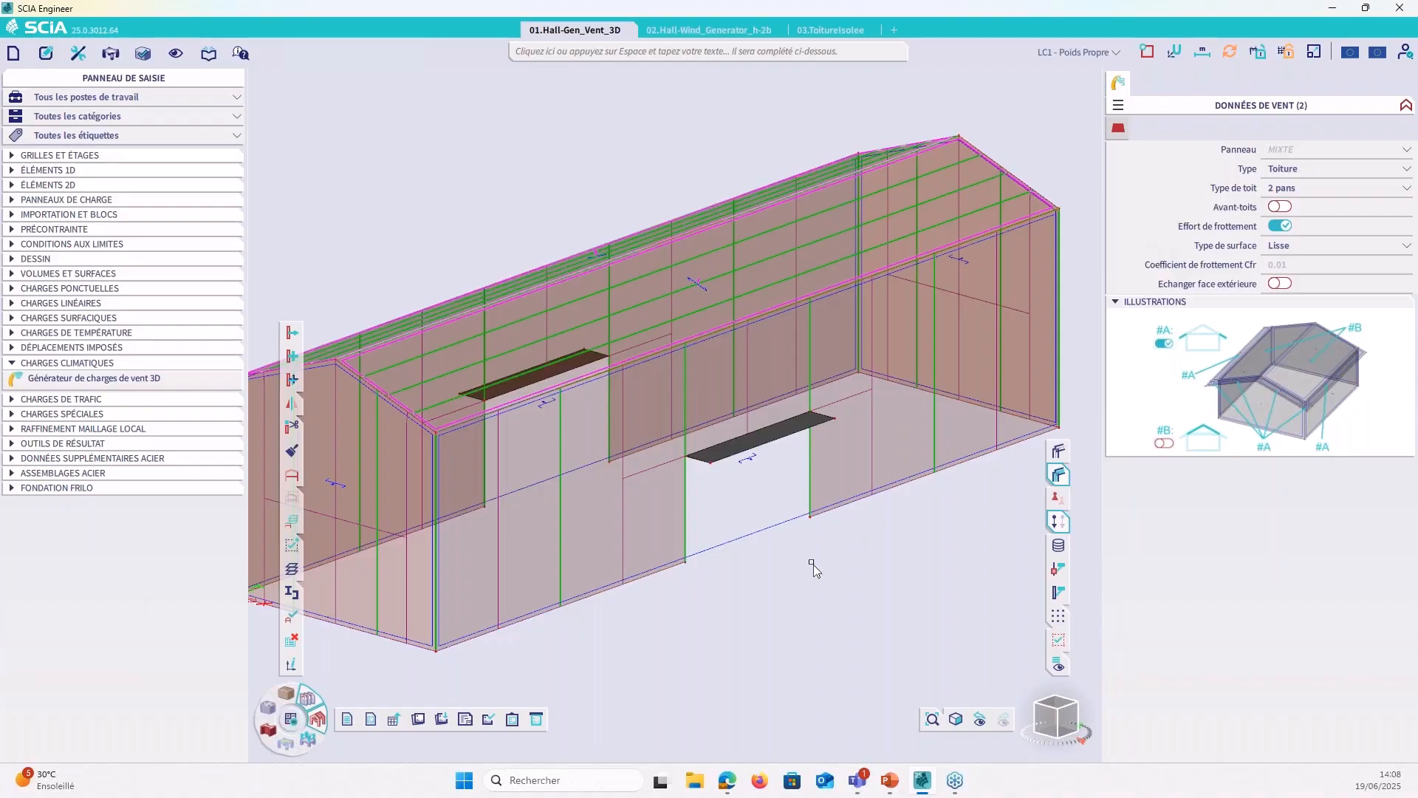
{"action": "key", "text": "Escape"}
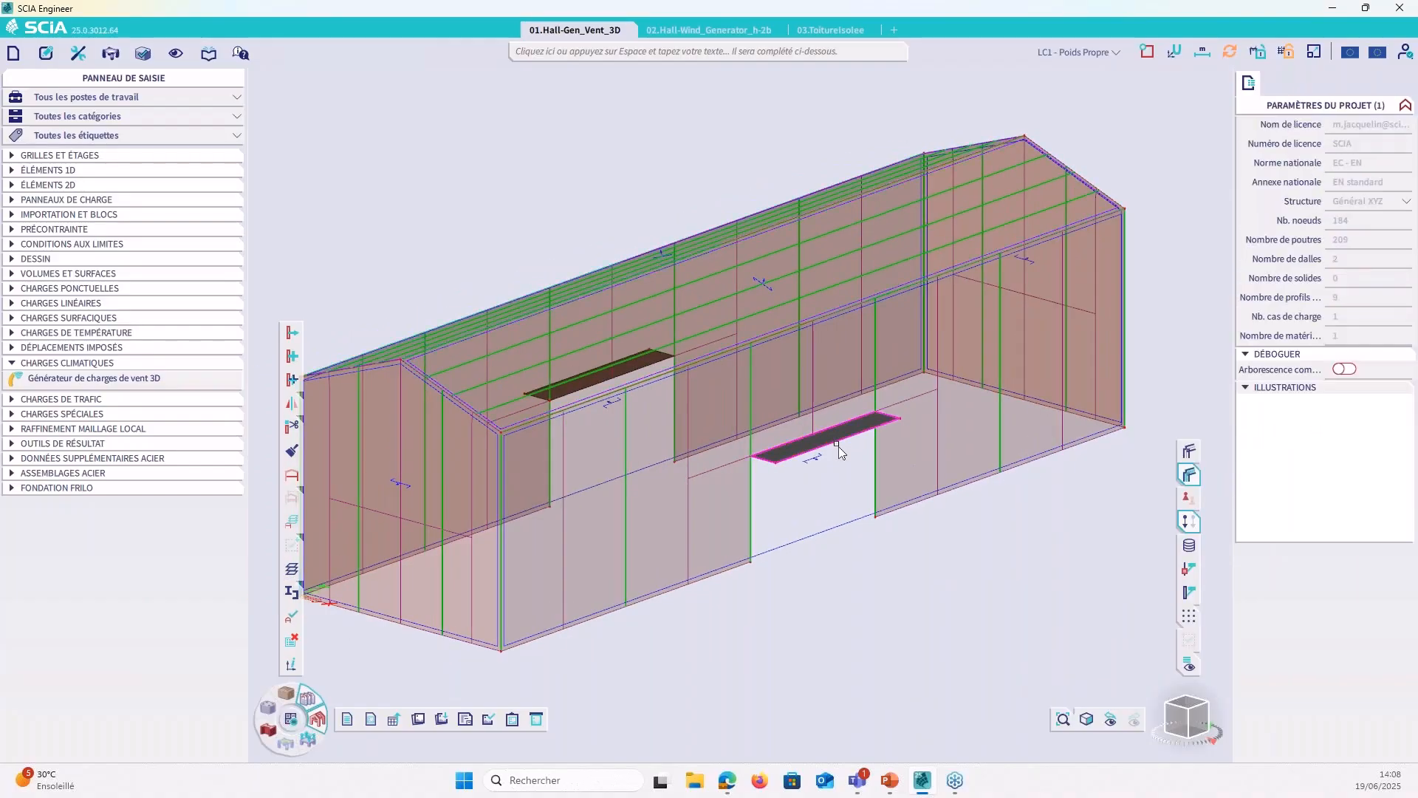
Step: Select the two canopy slabs above the wall openings and enable Vent 3D on them
{"action": "left_click", "coordinate": [839, 447]}
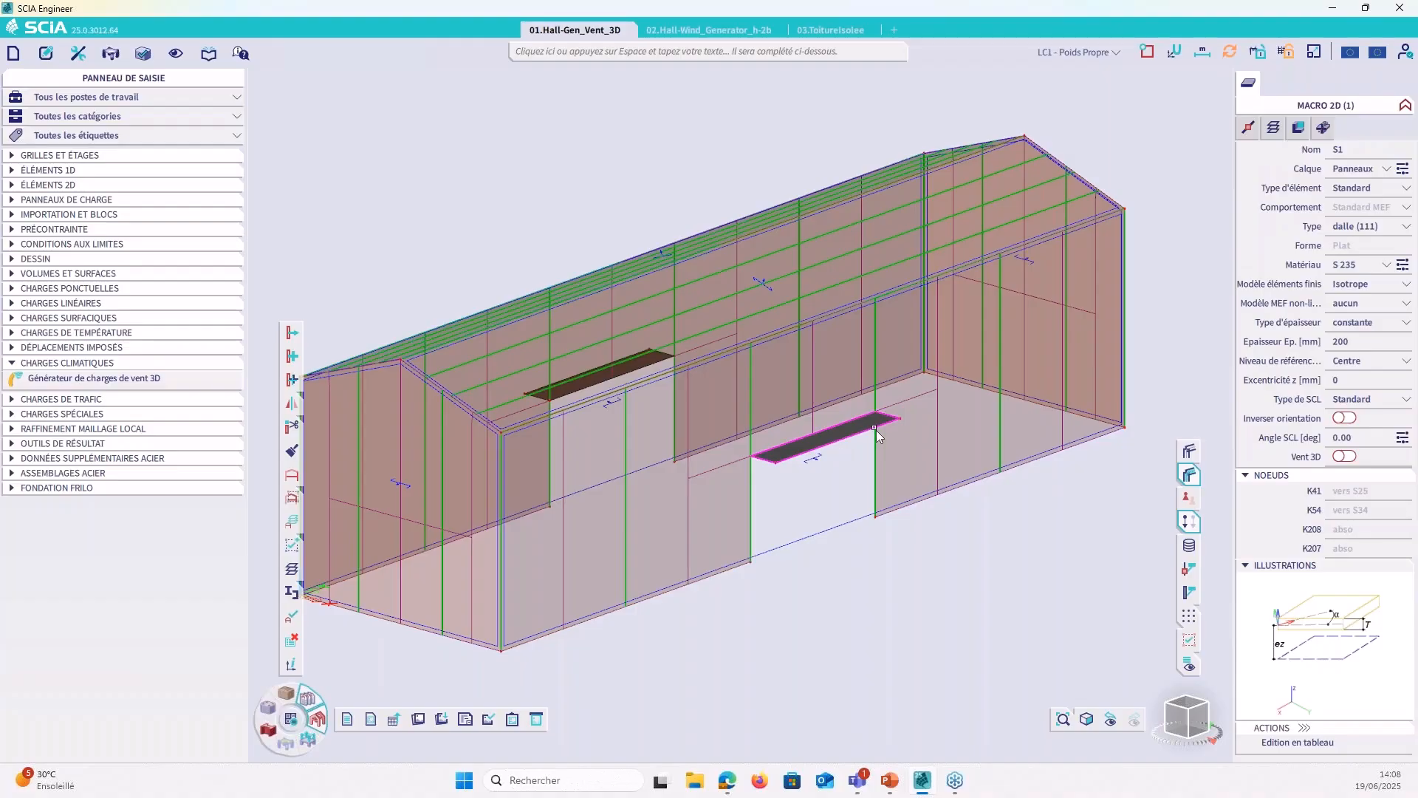
{"action": "right_click", "coordinate": [1344, 171]}
{"action": "left_click", "coordinate": [1235, 195]}
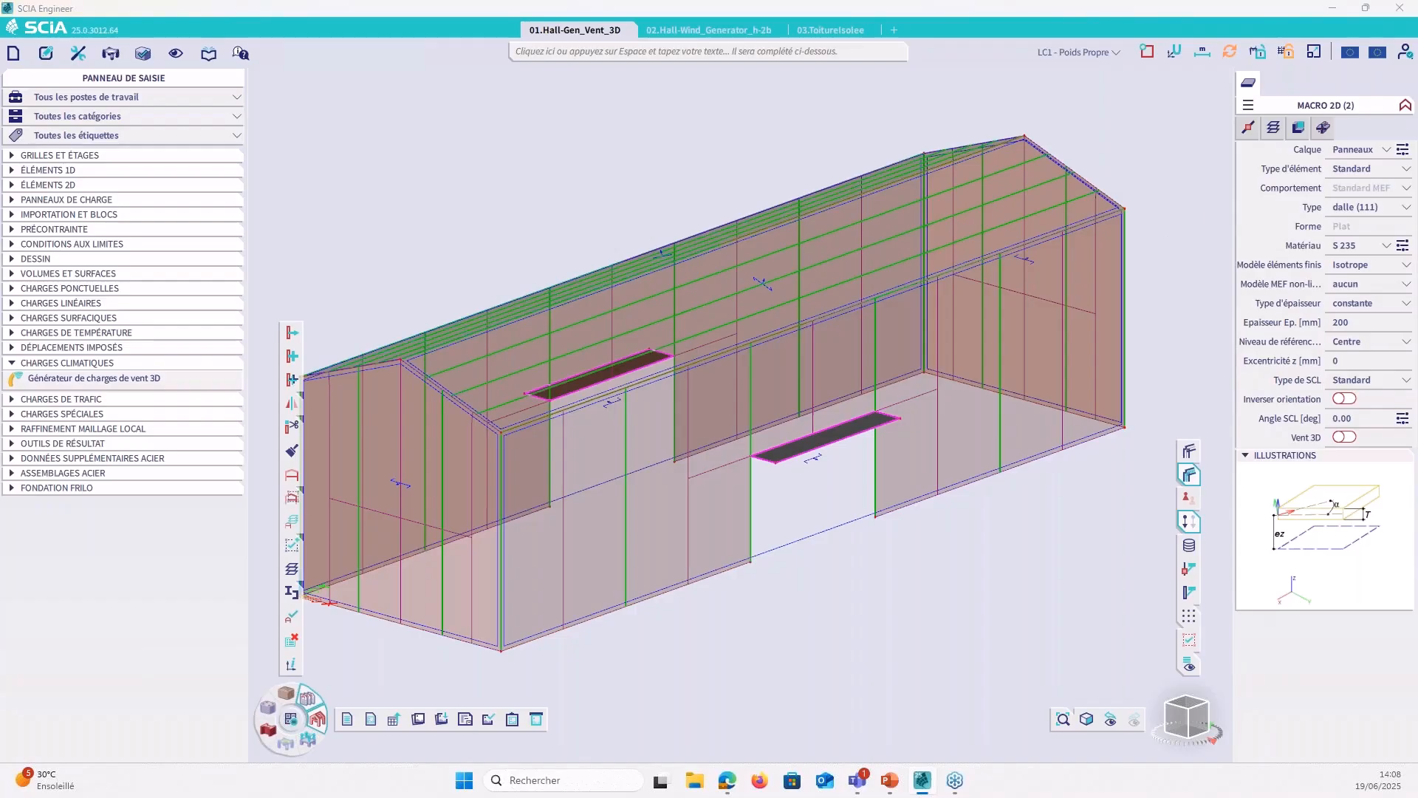
{"action": "left_click_drag", "start_coordinate": [1233, 201], "coordinate": [1145, 206]}
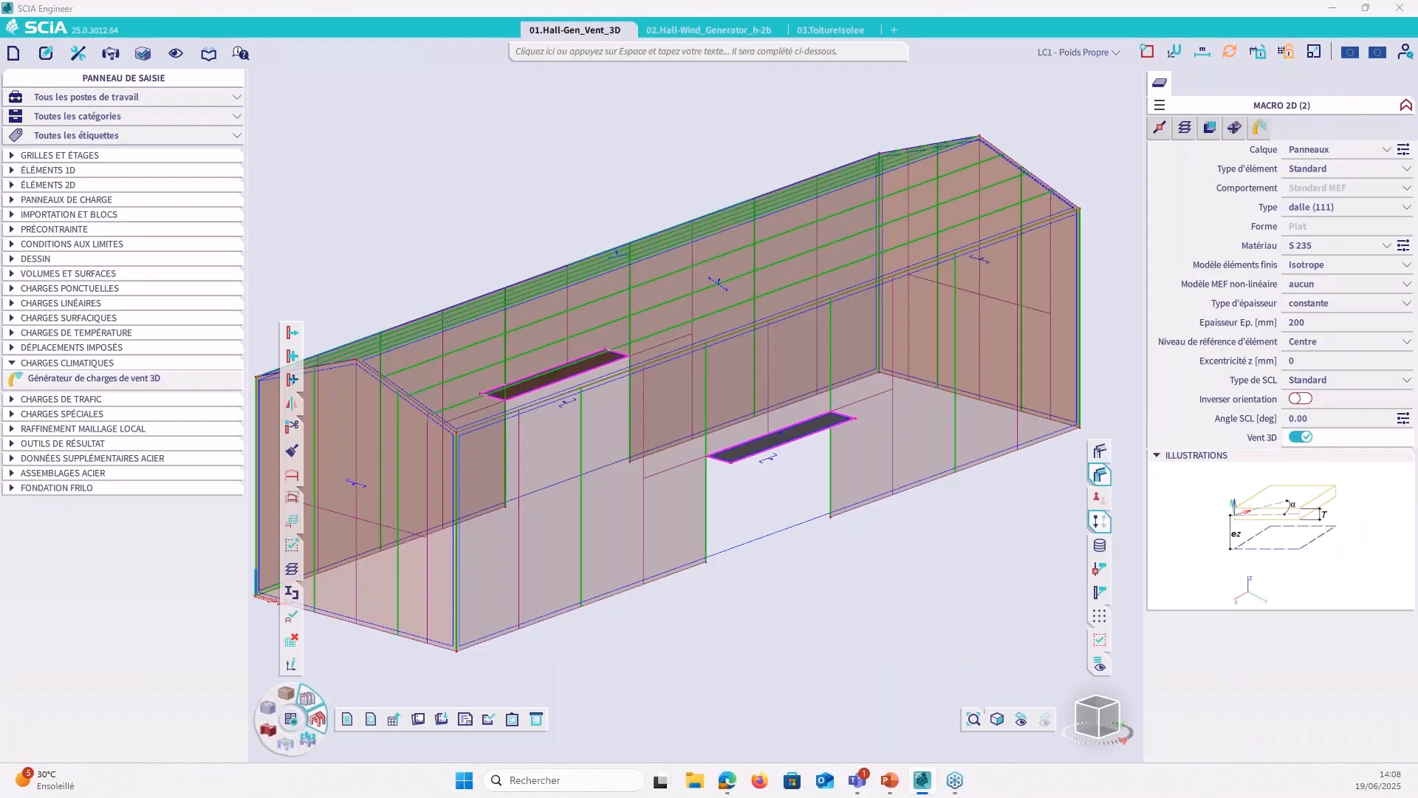
Step: Set the wind data type of the two canopy slabs to Auvents and clear the selection
{"action": "left_click", "coordinate": [1266, 131]}
{"action": "left_click", "coordinate": [1317, 150]}
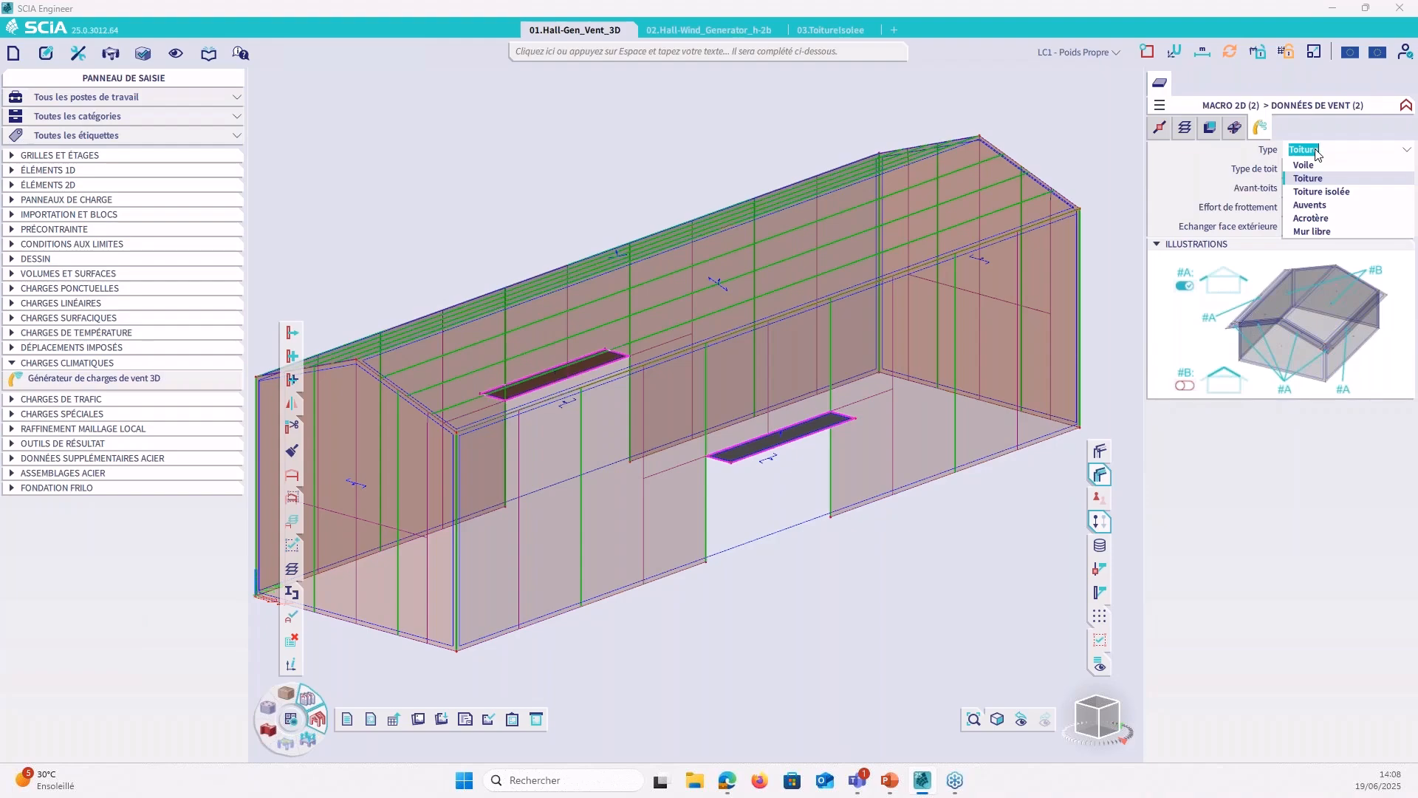
{"action": "left_click", "coordinate": [1321, 205]}
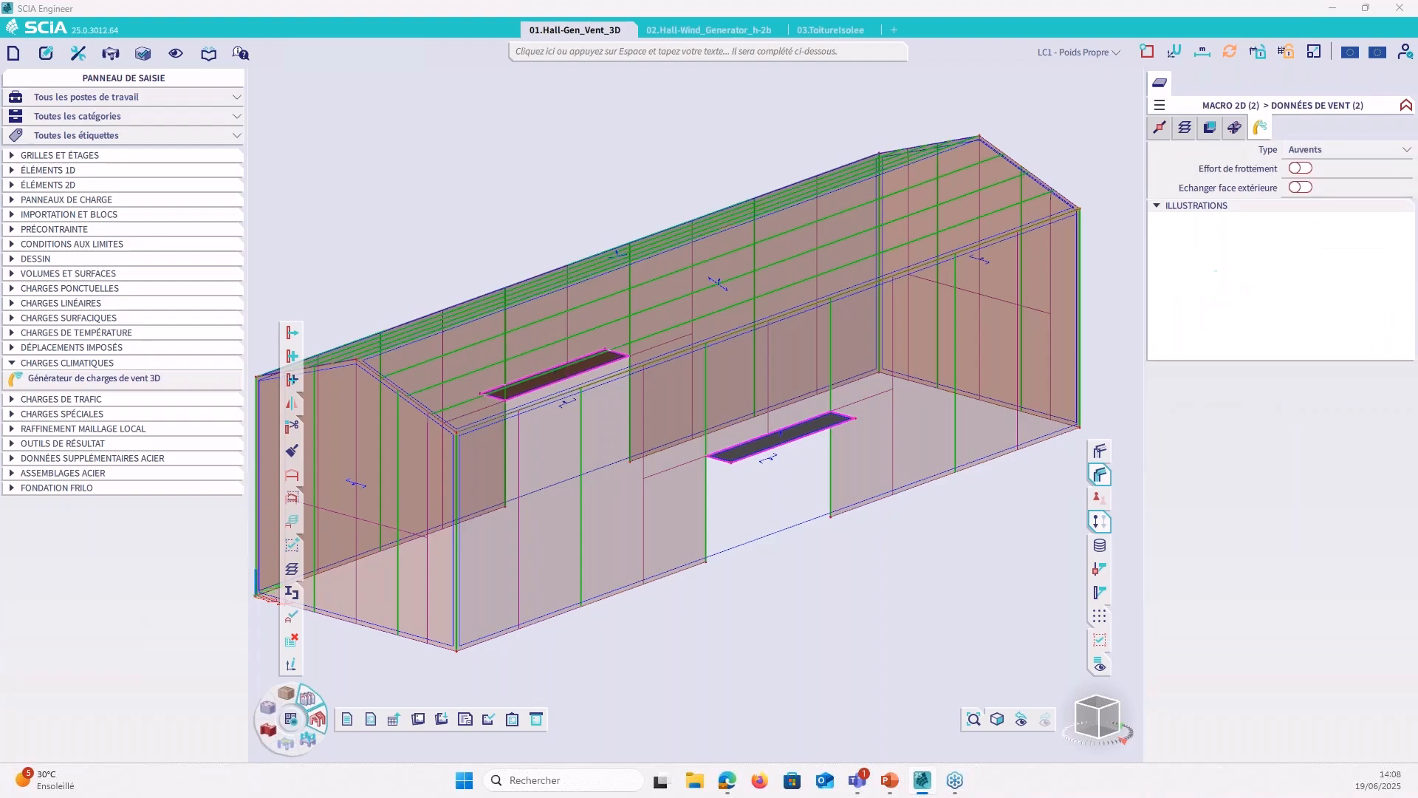
{"action": "left_click", "coordinate": [588, 194]}
{"action": "scroll", "coordinate": [652, 181], "scroll_direction": "down", "scroll_amount": 2}
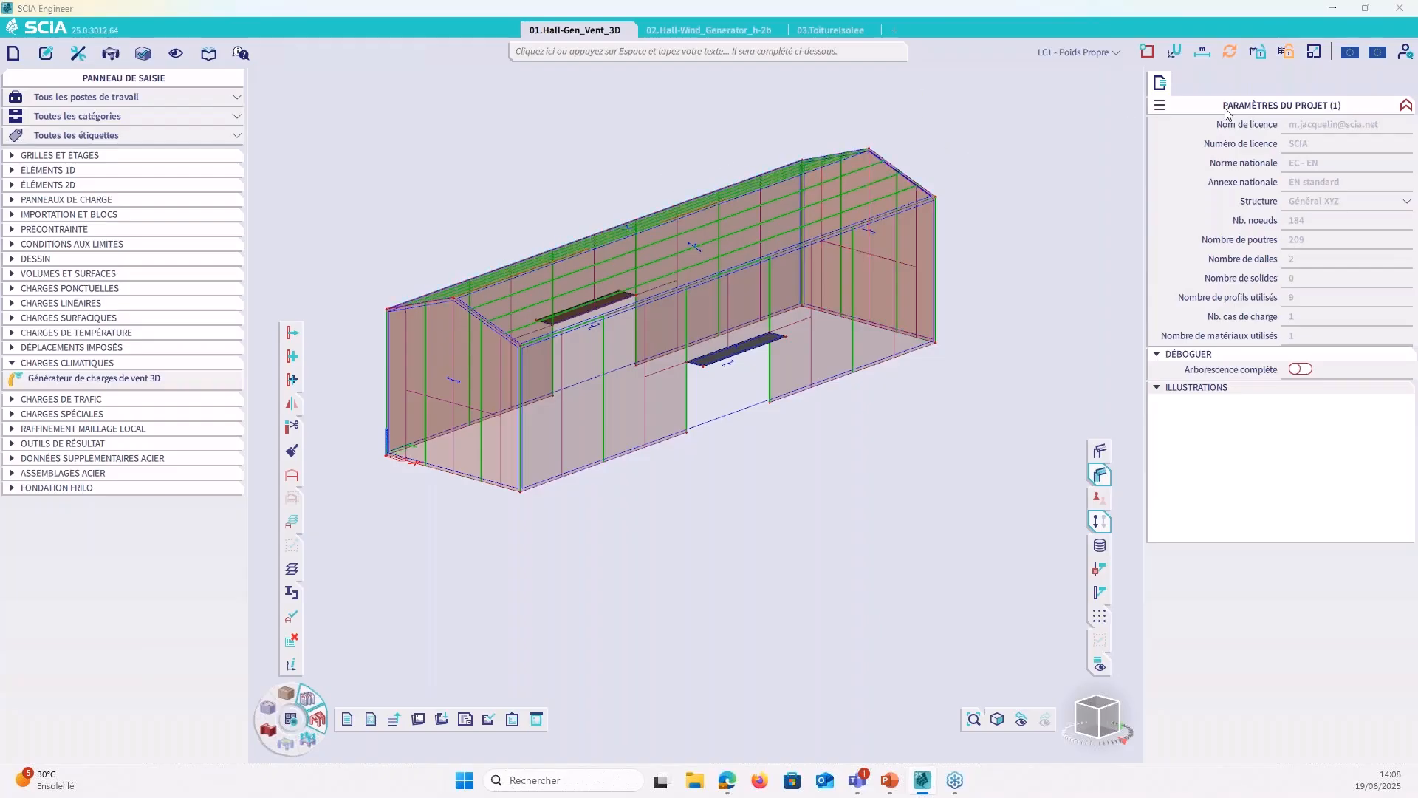
Step: Examine the EN standard annex's EN 1991-1-4 3D external wind pressure settings and consult the peak dynamic pressure slide in PowerPoint
{"action": "left_click", "coordinate": [1378, 54]}
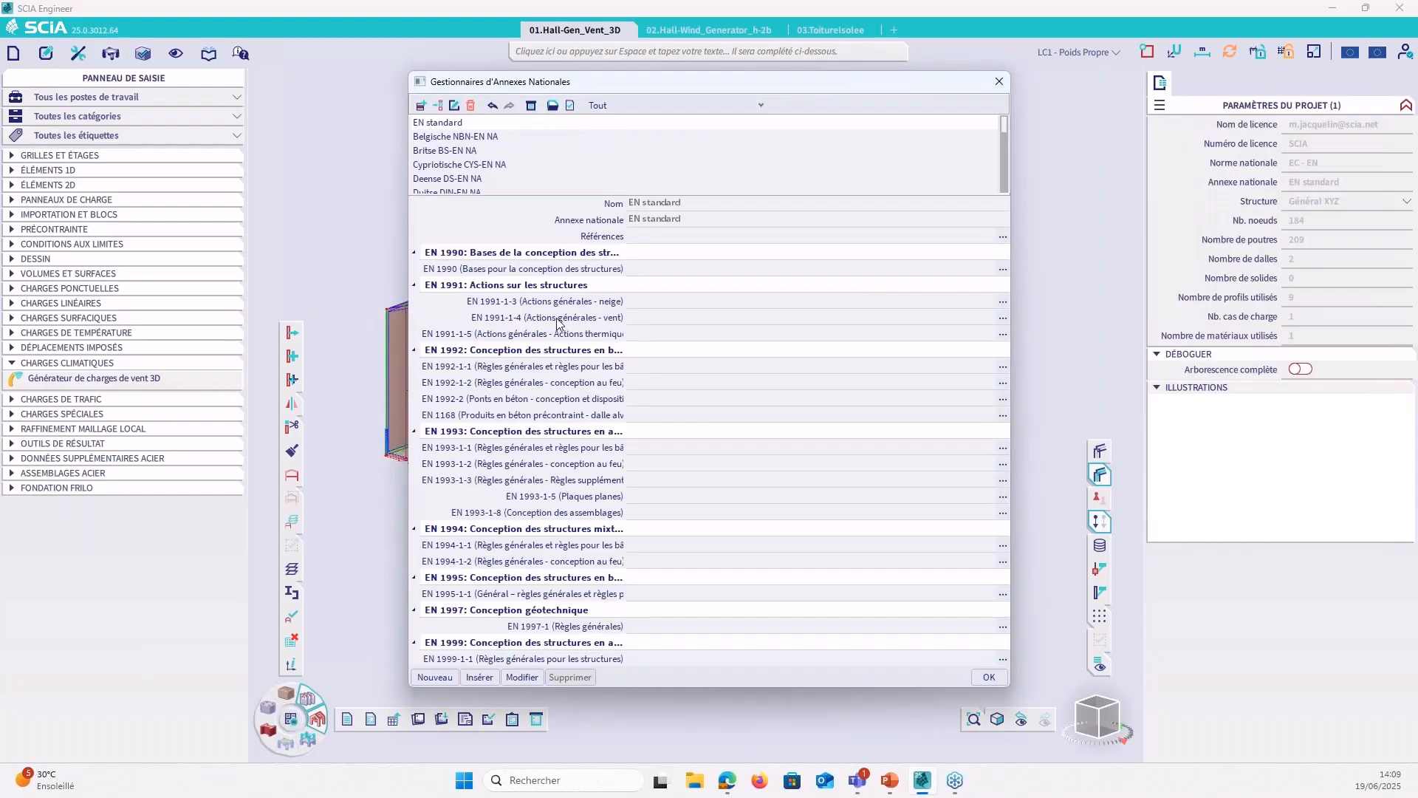
{"action": "left_click", "coordinate": [1003, 318]}
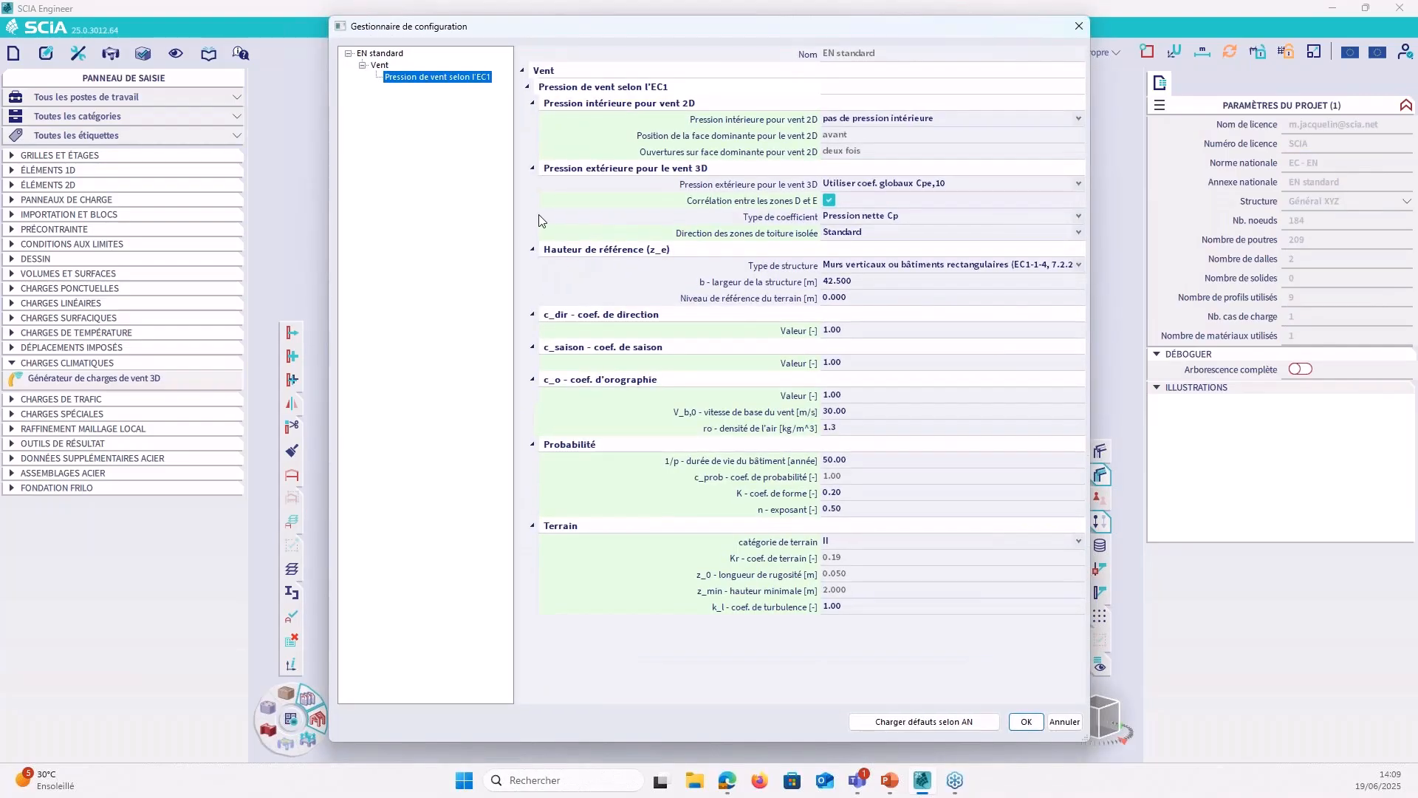
{"action": "left_click", "coordinate": [532, 103]}
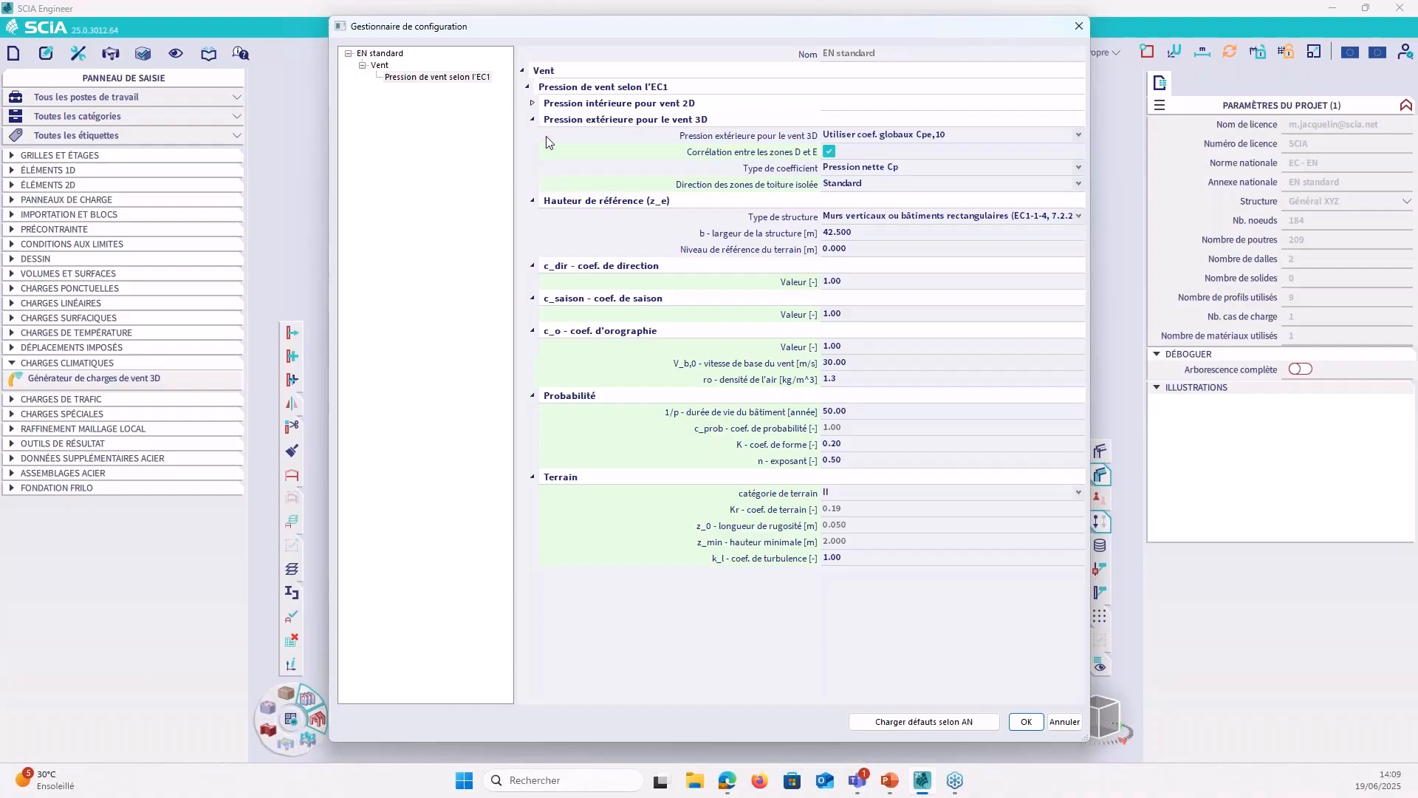
{"action": "left_click", "coordinate": [931, 134]}
{"action": "left_click", "coordinate": [623, 151]}
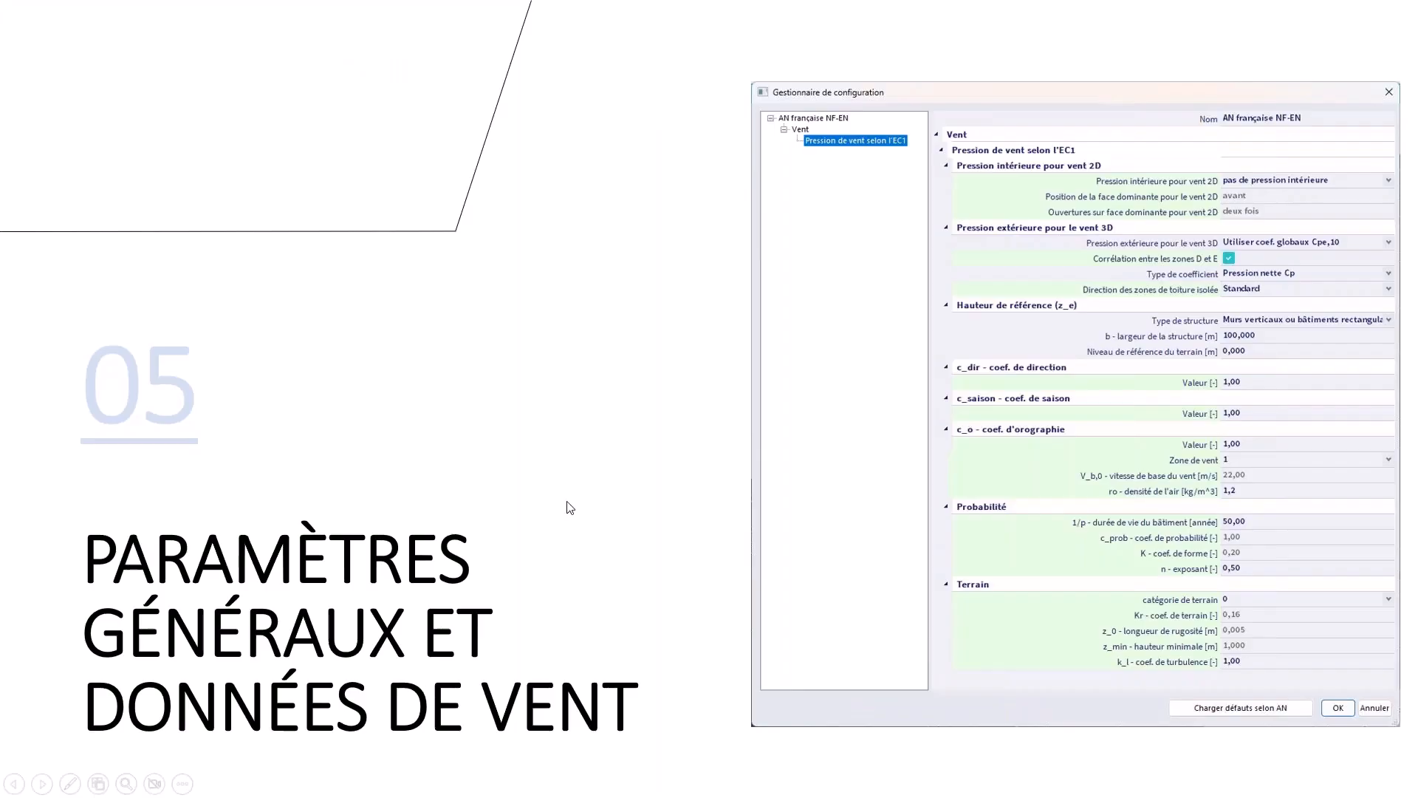
{"action": "left_click", "coordinate": [570, 508]}
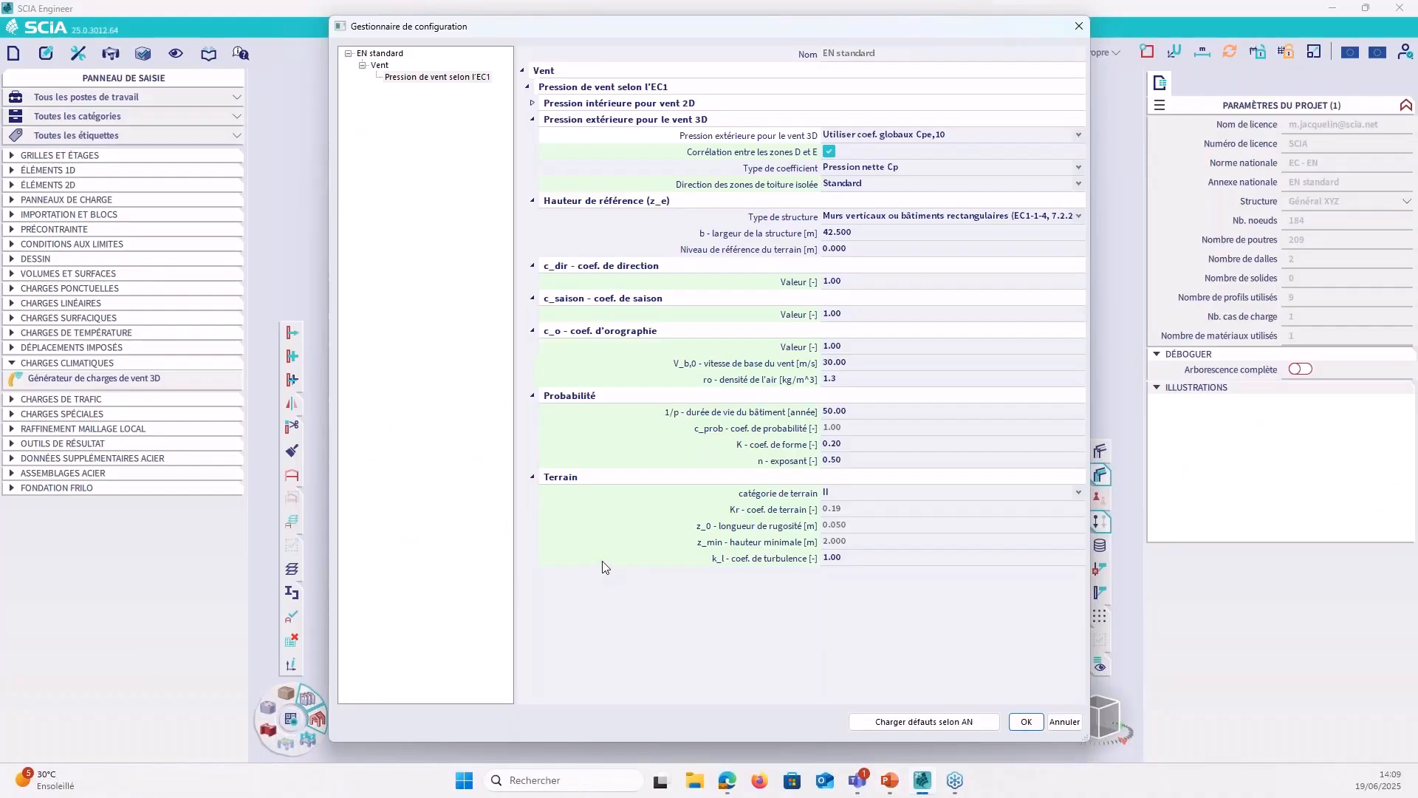
{"action": "left_click", "coordinate": [679, 153]}
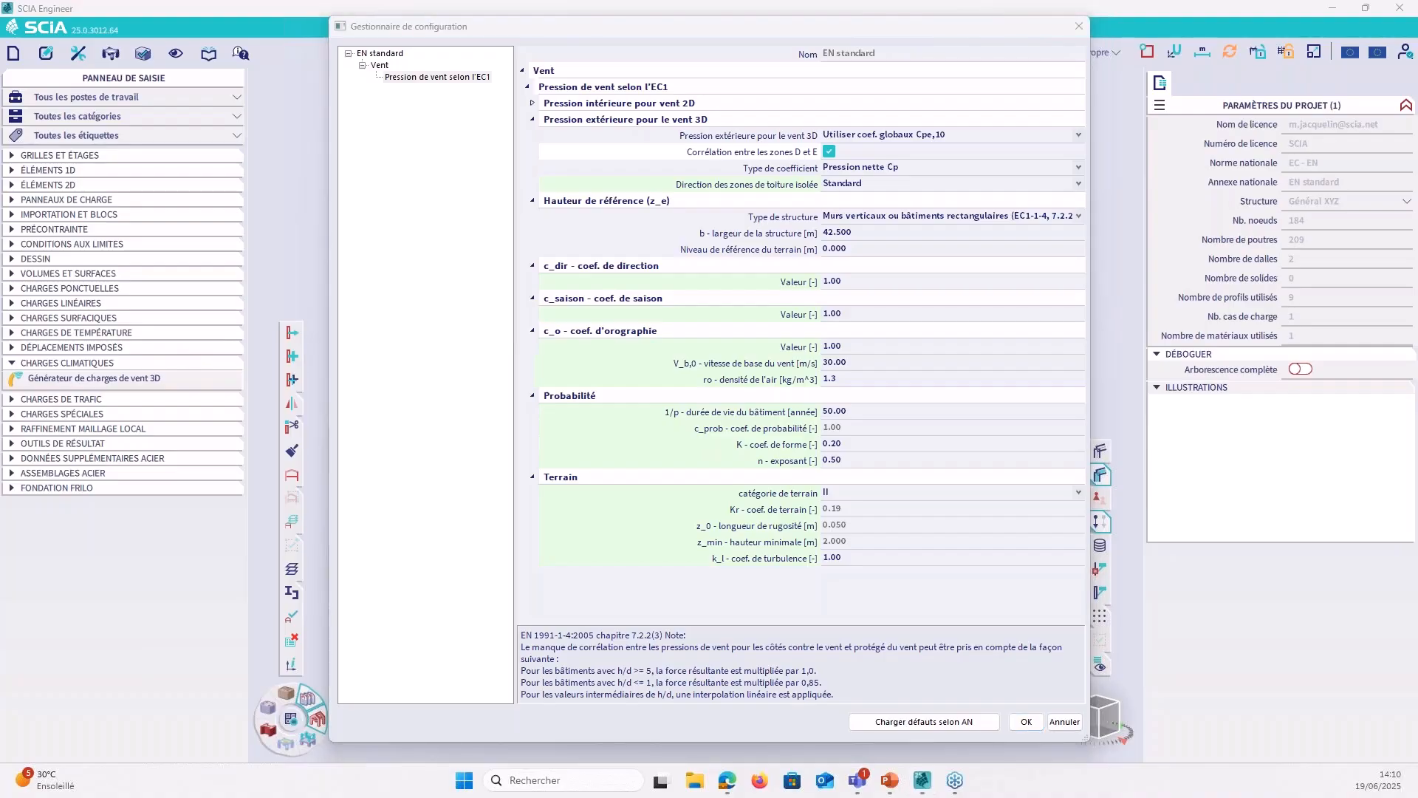
{"action": "key", "text": "alt+Tab"}
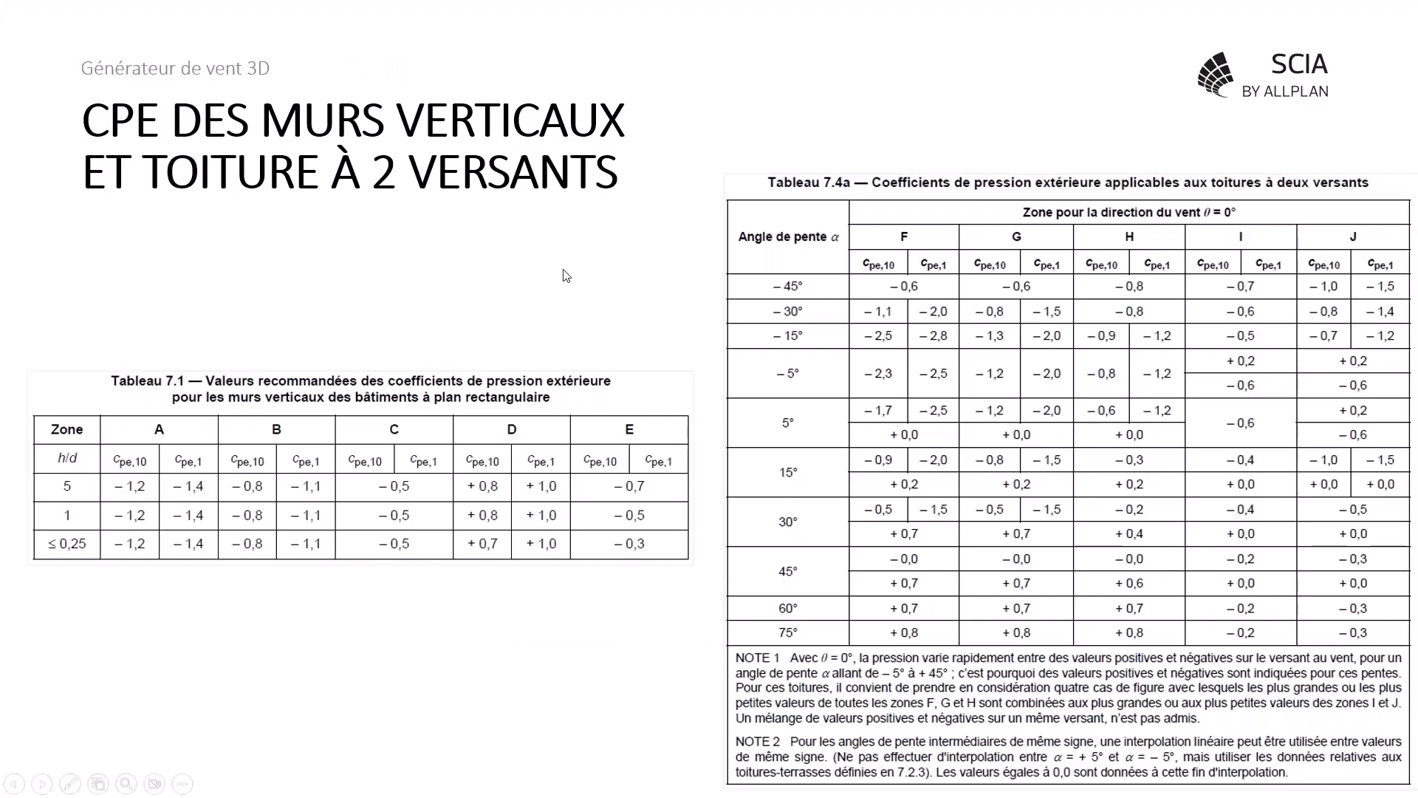
{"action": "key", "text": "Left"}
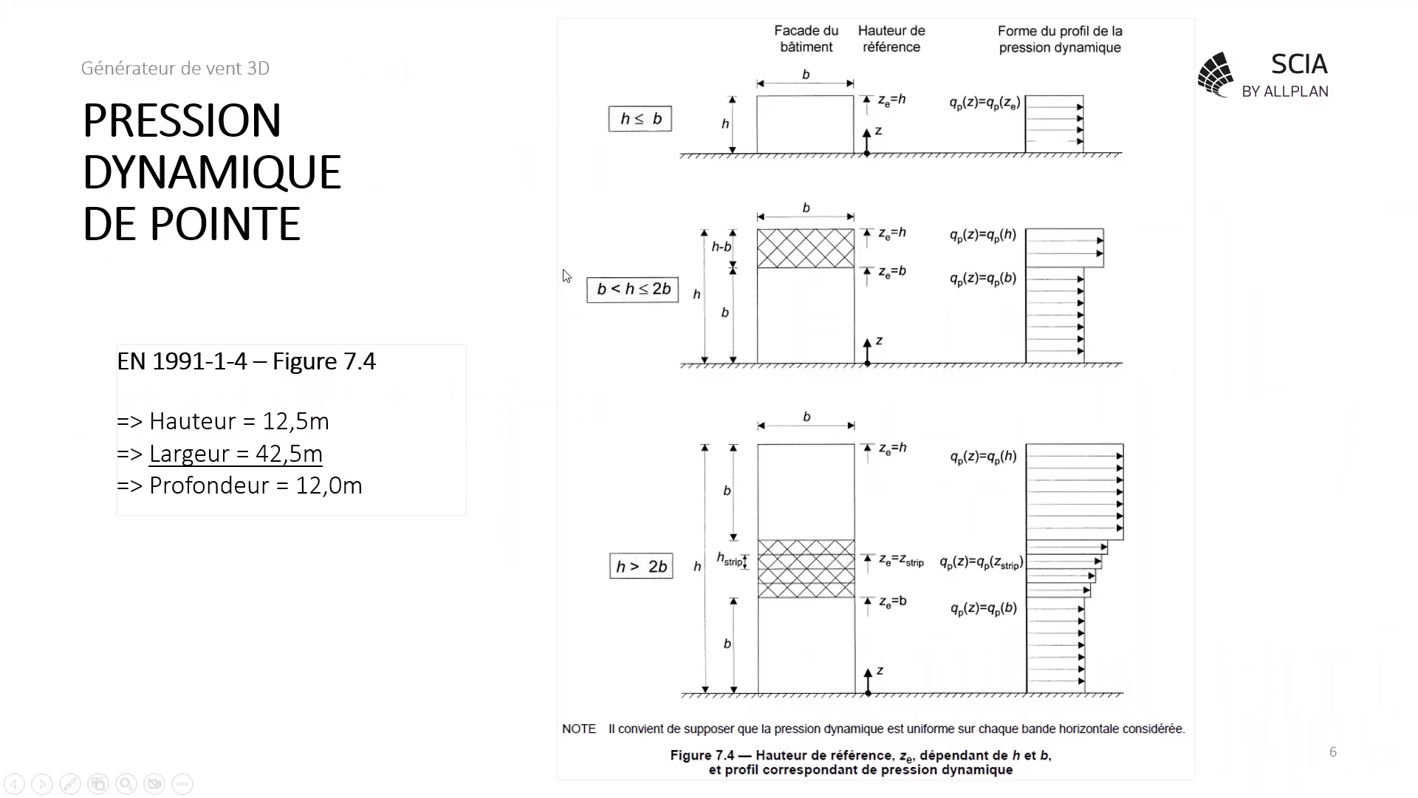
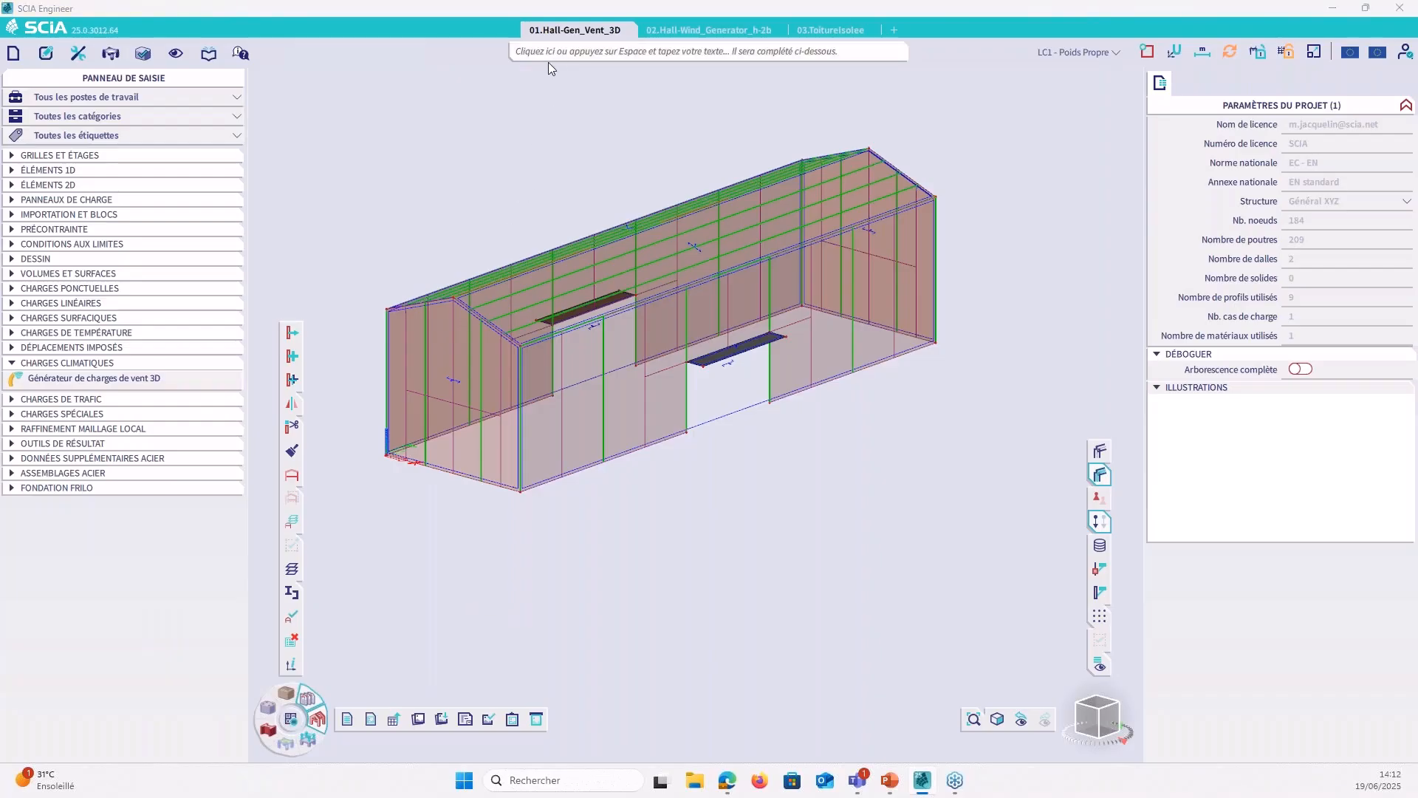
Step: Add 3D wind load cases for directions 0, 90, 180 and 270 with all CPE/CPI combinations, setting the duopitch roof ridge direction to Y global
{"action": "left_click", "coordinate": [122, 380]}
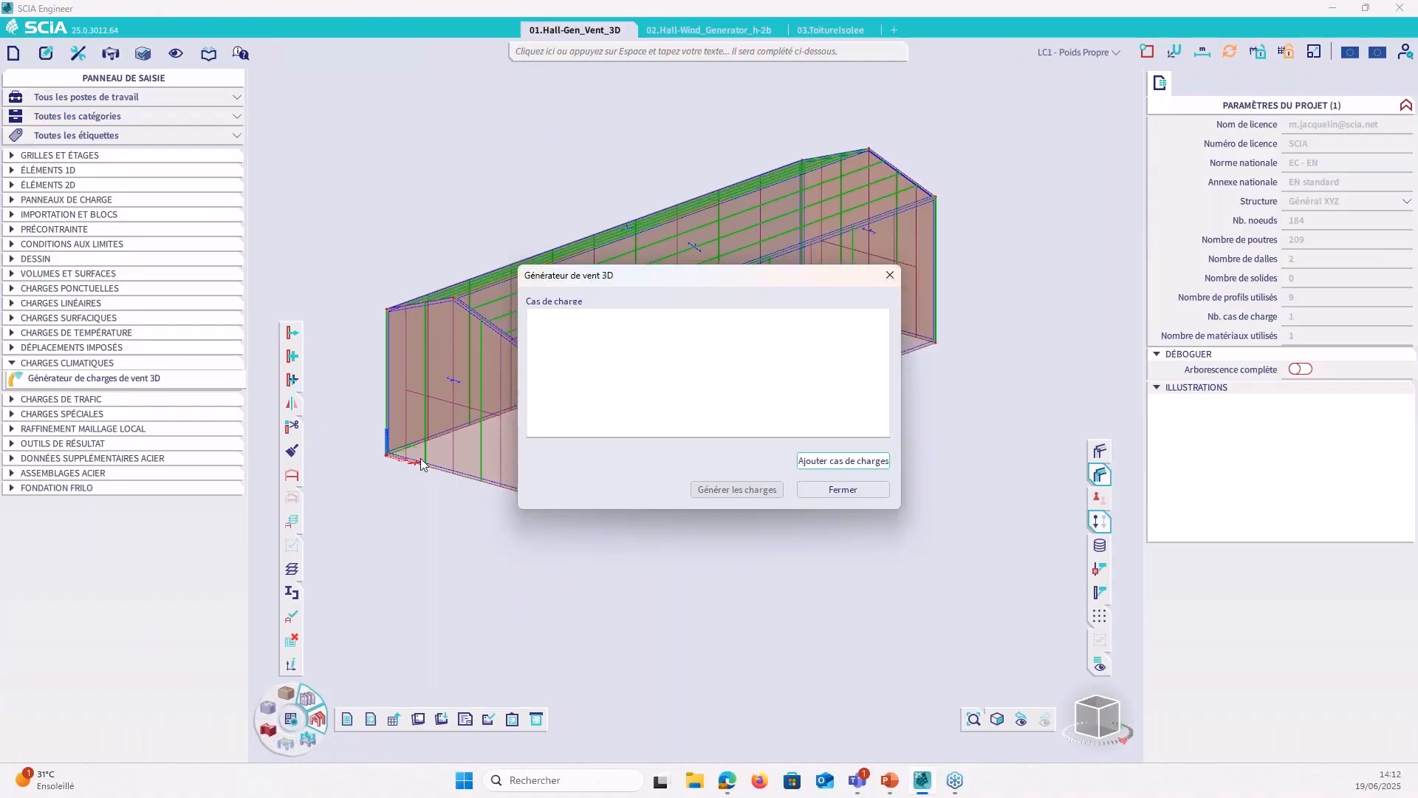
{"action": "left_click", "coordinate": [821, 460]}
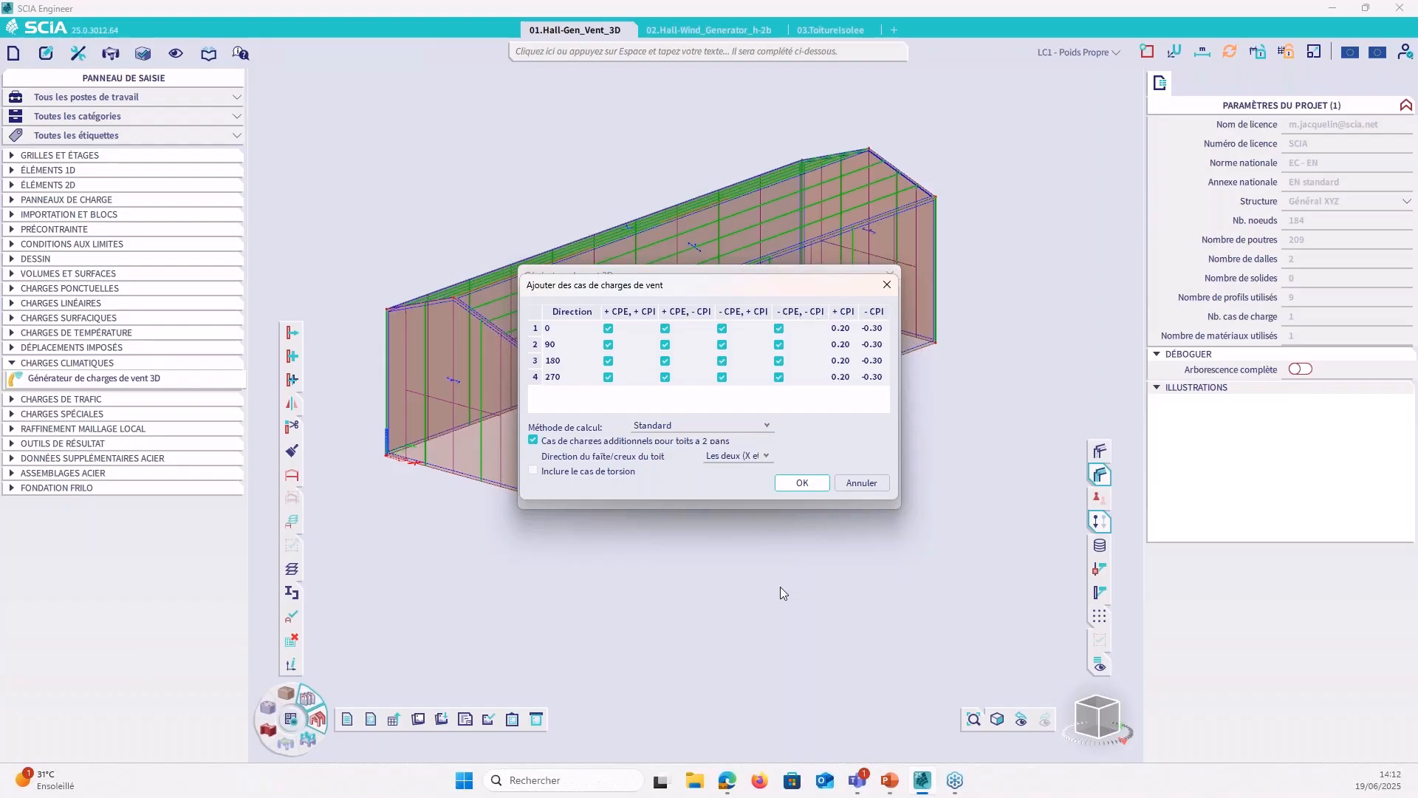
{"action": "right_click", "coordinate": [537, 365]}
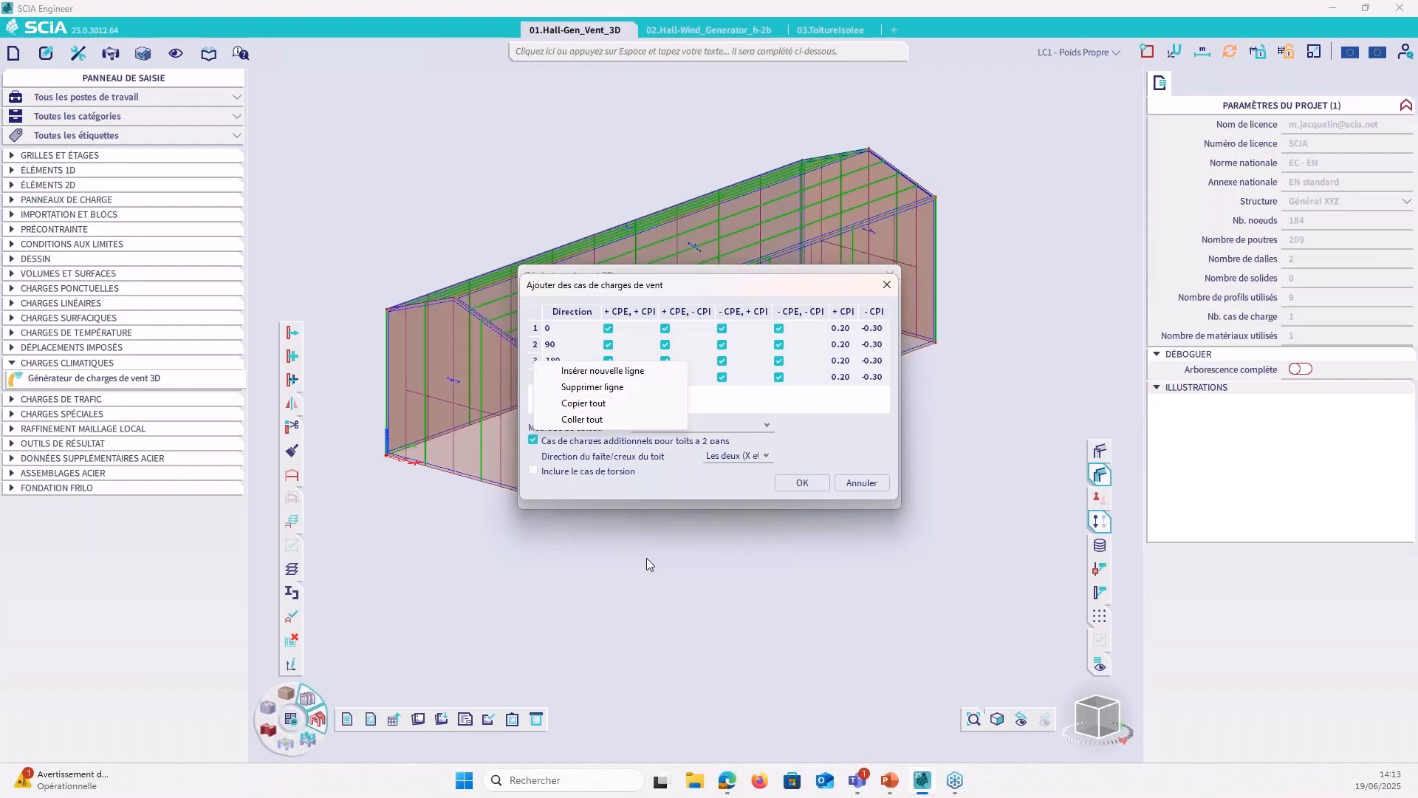
{"action": "left_click", "coordinate": [849, 436]}
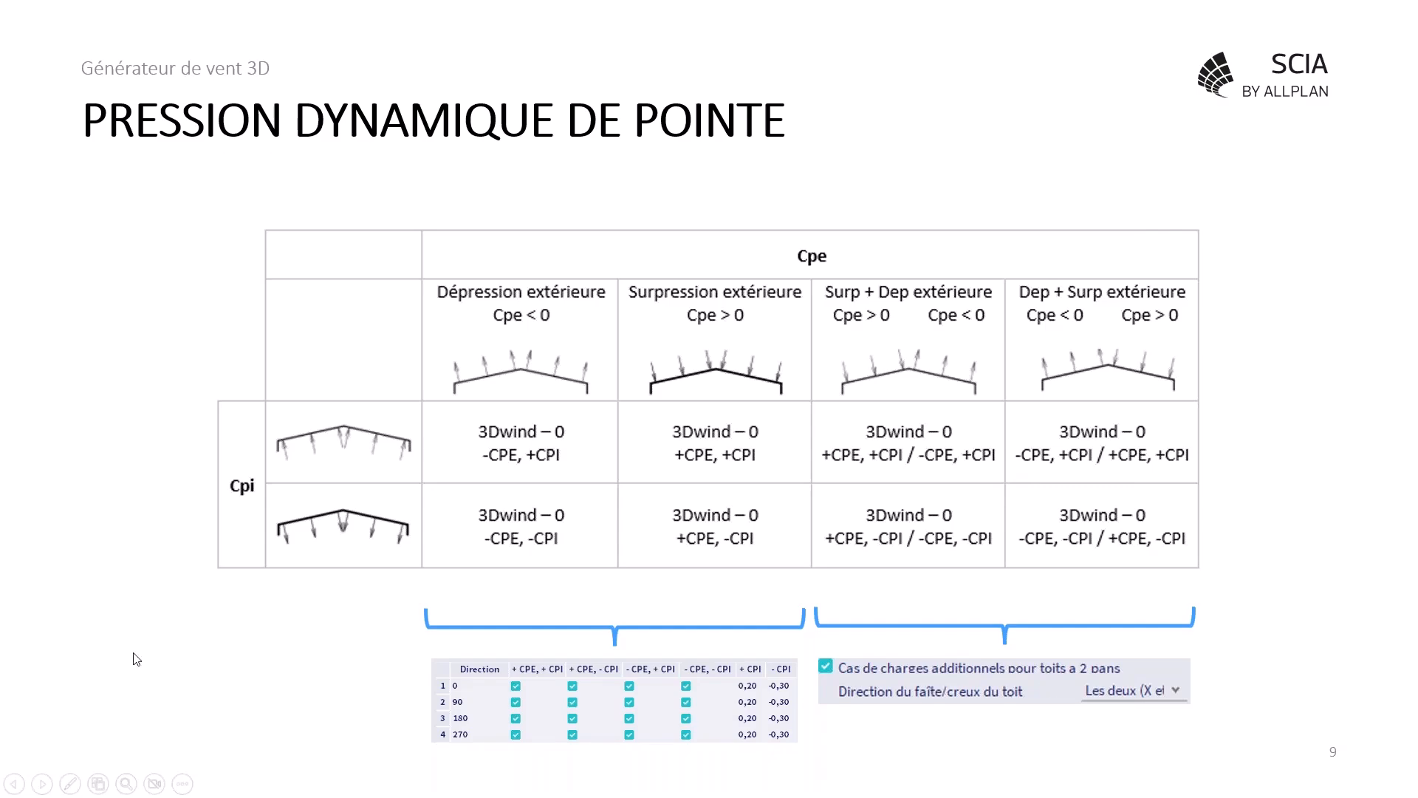
{"action": "key", "text": "alt+Tab"}
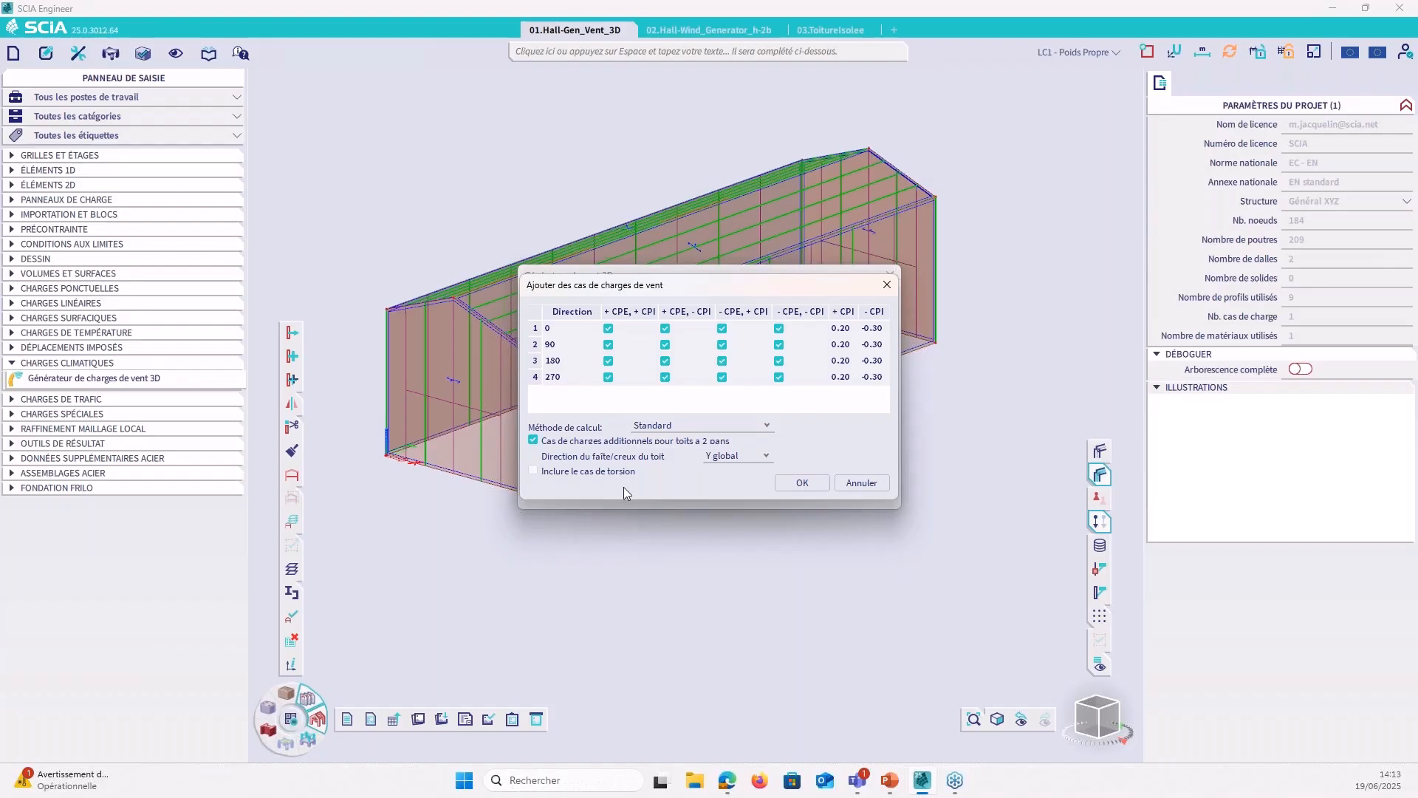
{"action": "left_click", "coordinate": [802, 483]}
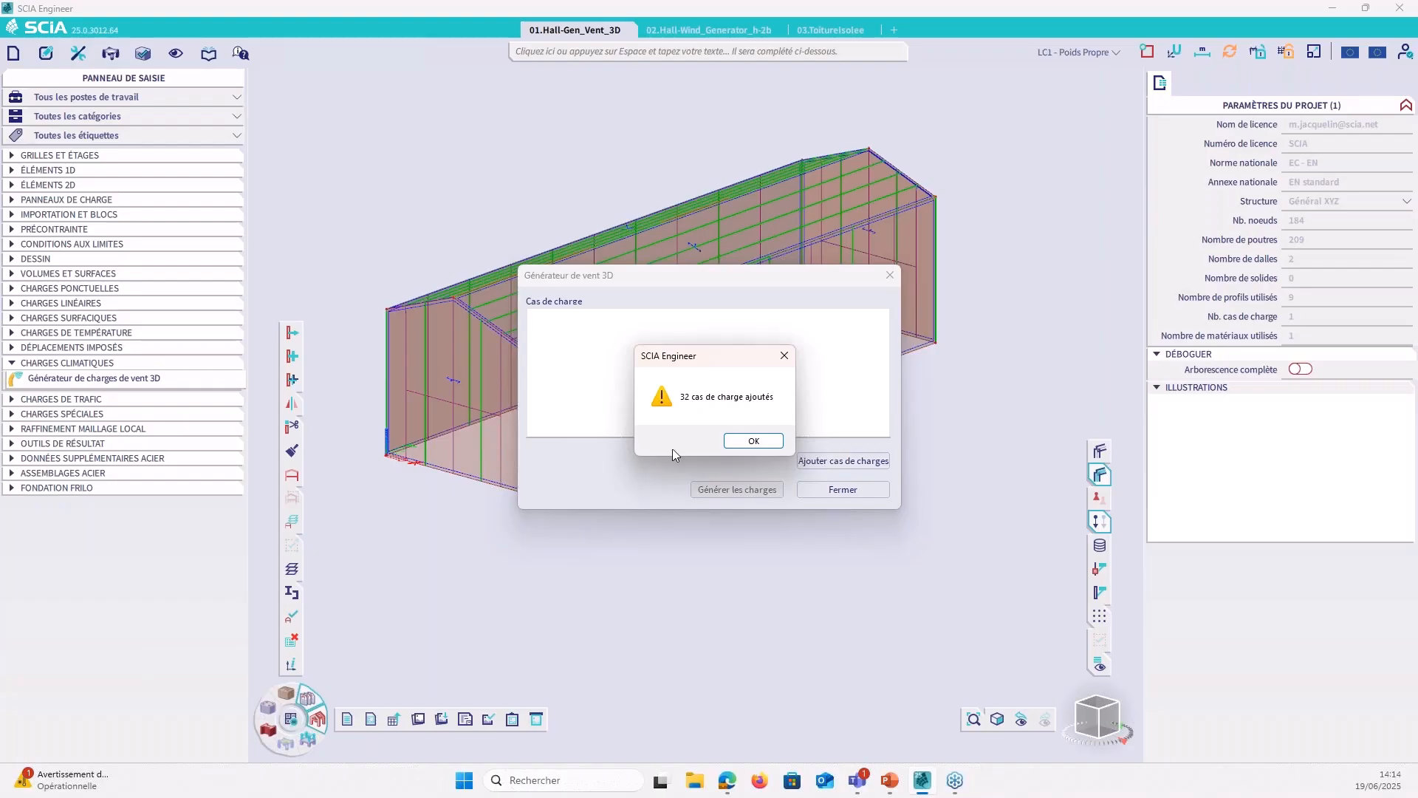
{"action": "left_click", "coordinate": [744, 444]}
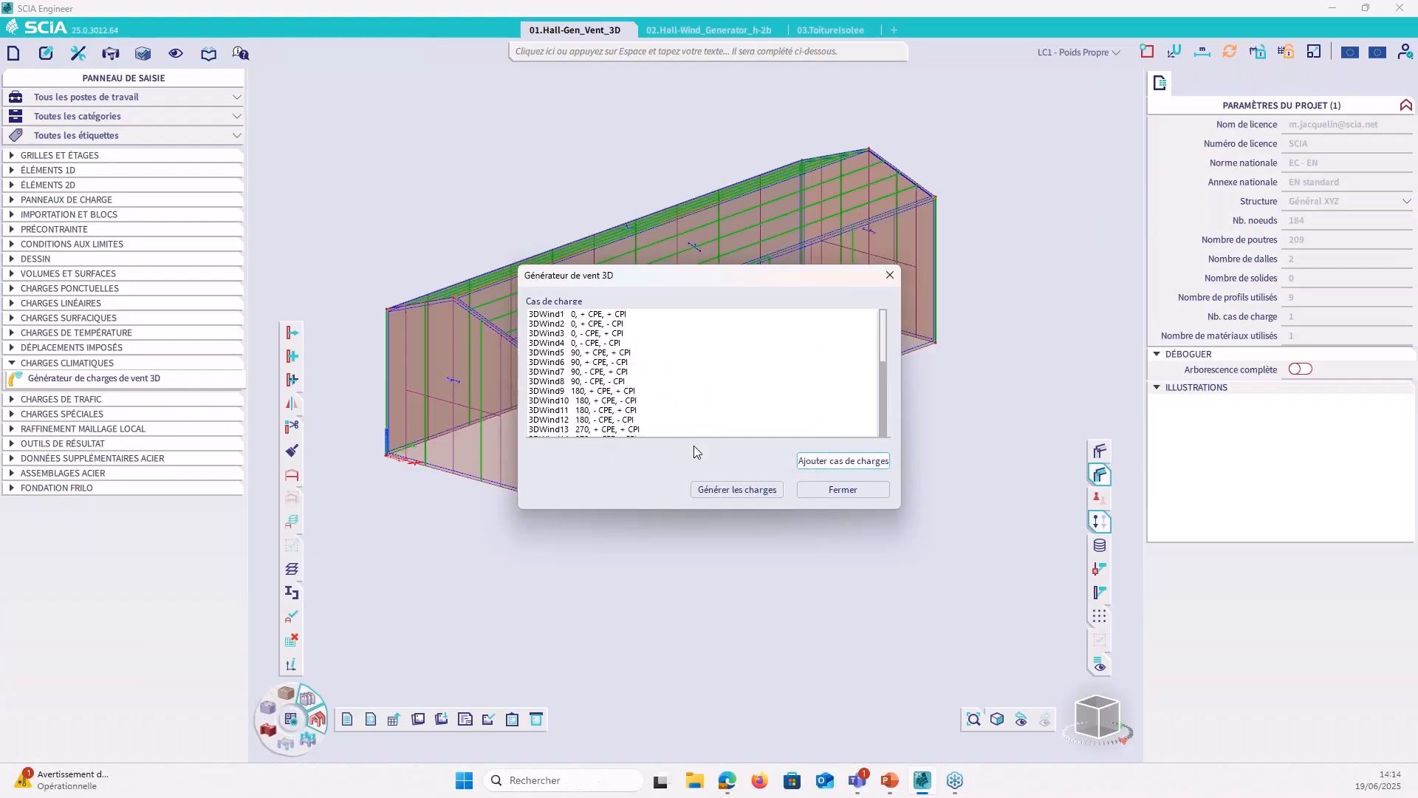
Step: Generate the 3D wind loads for all the added load cases and acknowledge the messages
{"action": "left_click", "coordinate": [711, 489]}
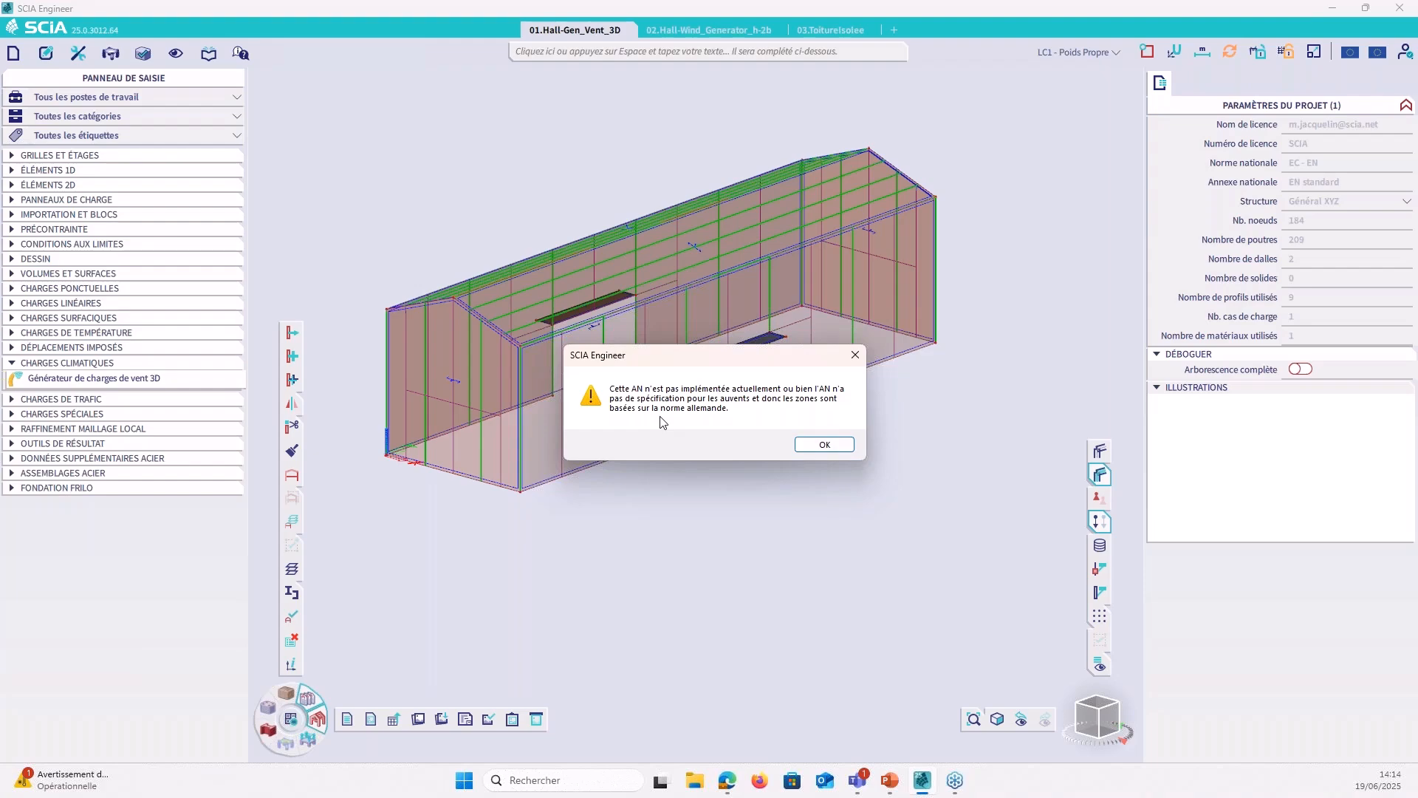
{"action": "left_click", "coordinate": [826, 446]}
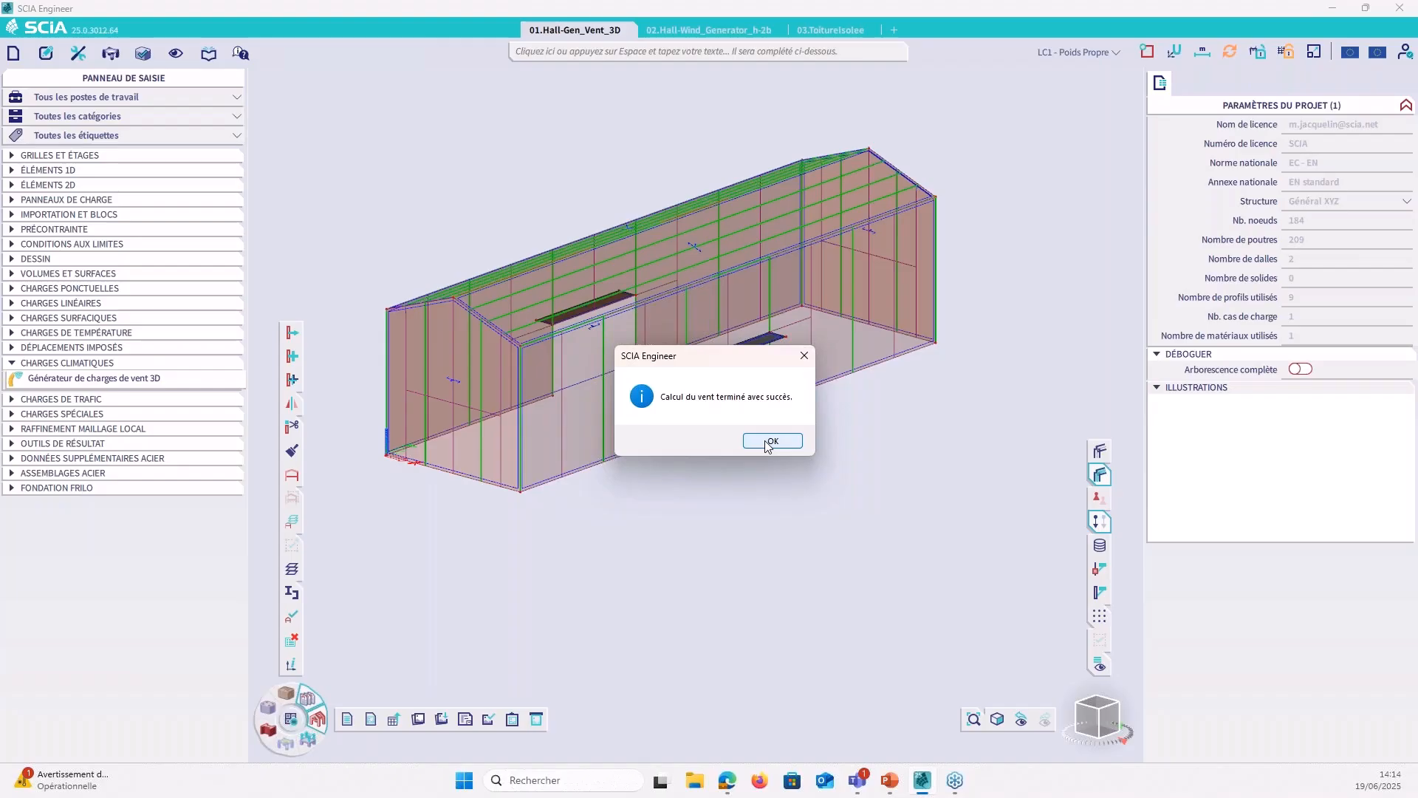
{"action": "left_click", "coordinate": [768, 443]}
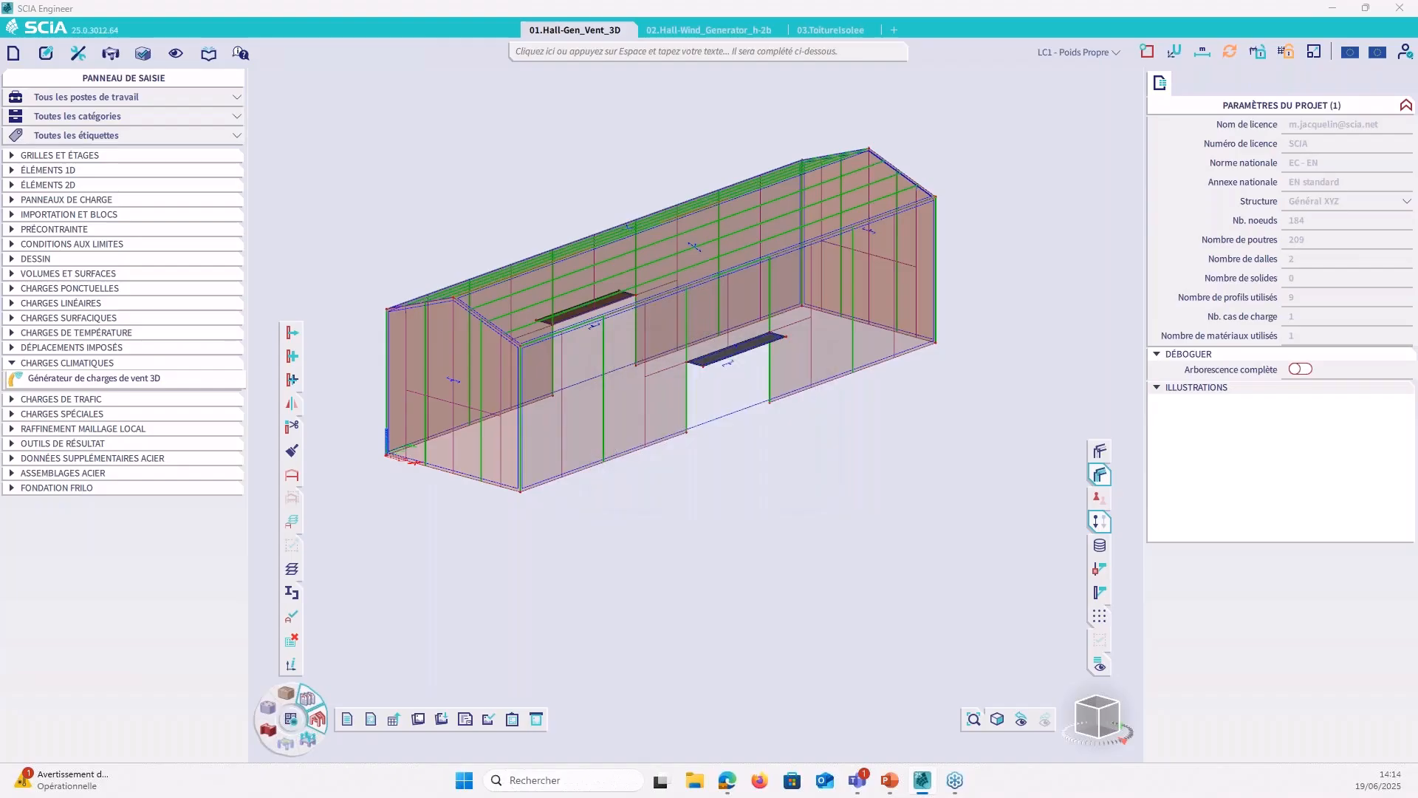
Step: Review the properties of load cases 3DWind1 to 3DWind4 and the settings of their load group LG2 in the load case manager
{"action": "left_click", "coordinate": [1105, 55]}
{"action": "left_click", "coordinate": [984, 363]}
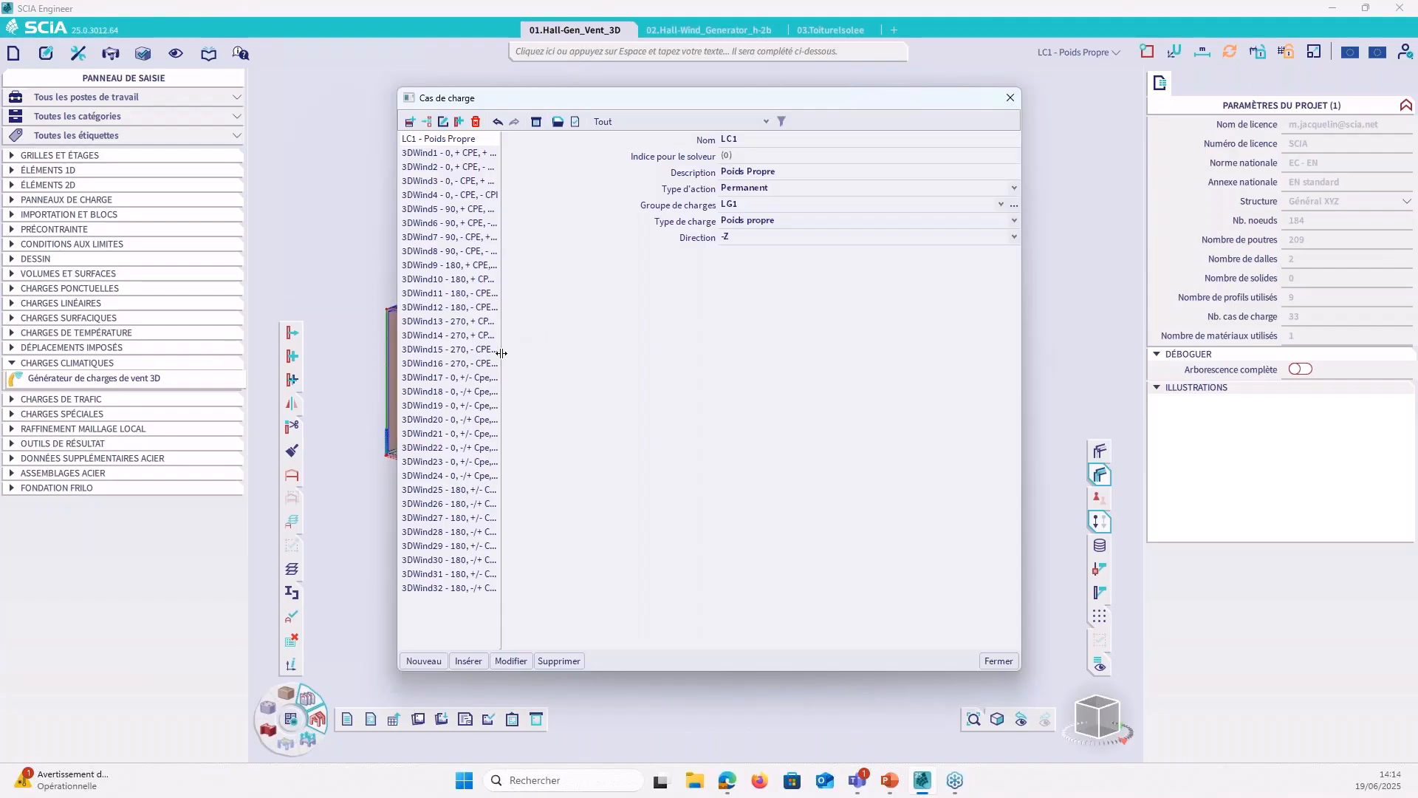
{"action": "left_click_drag", "start_coordinate": [502, 352], "coordinate": [545, 353]}
{"action": "left_click", "coordinate": [477, 156]}
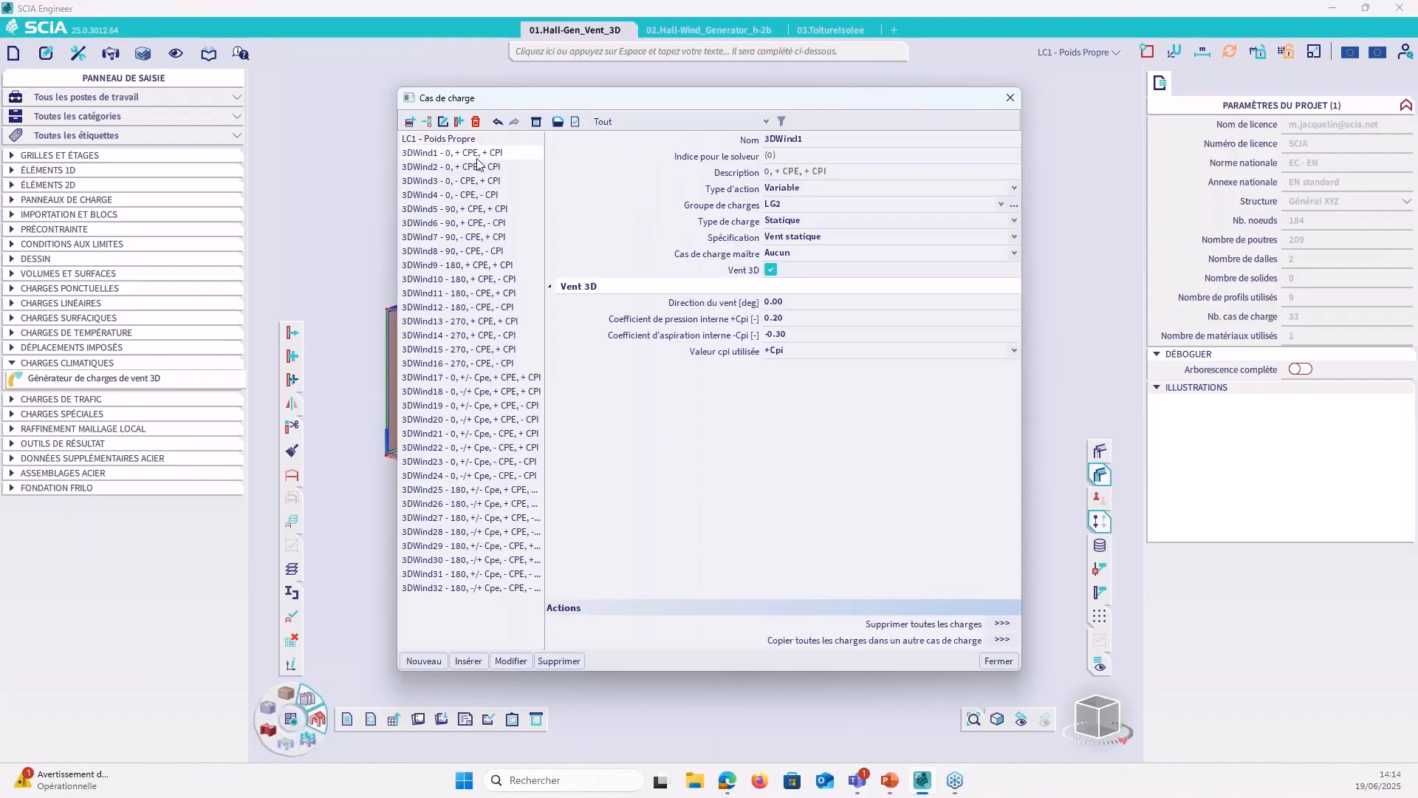
{"action": "left_click", "coordinate": [477, 167]}
{"action": "left_click", "coordinate": [473, 181]}
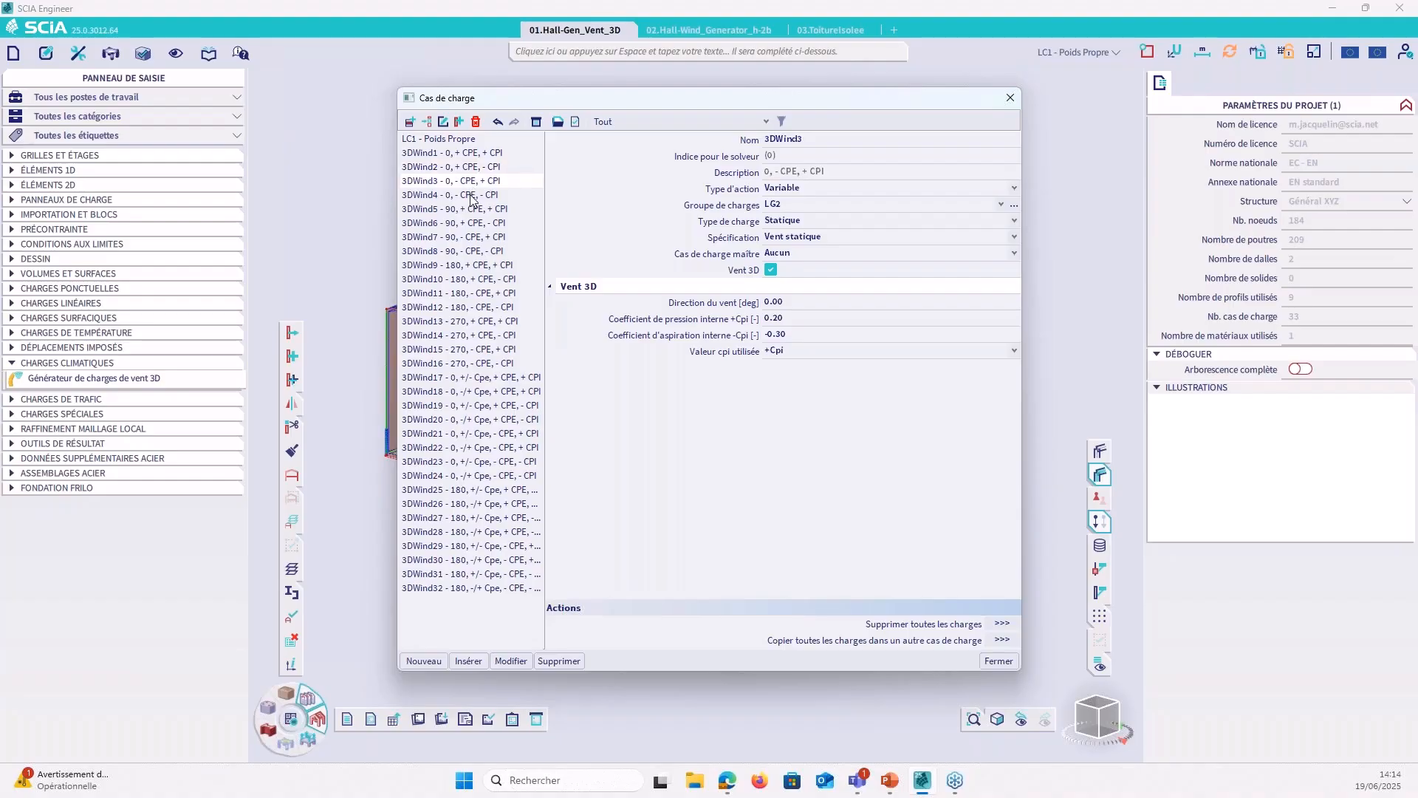
{"action": "left_click", "coordinate": [470, 196]}
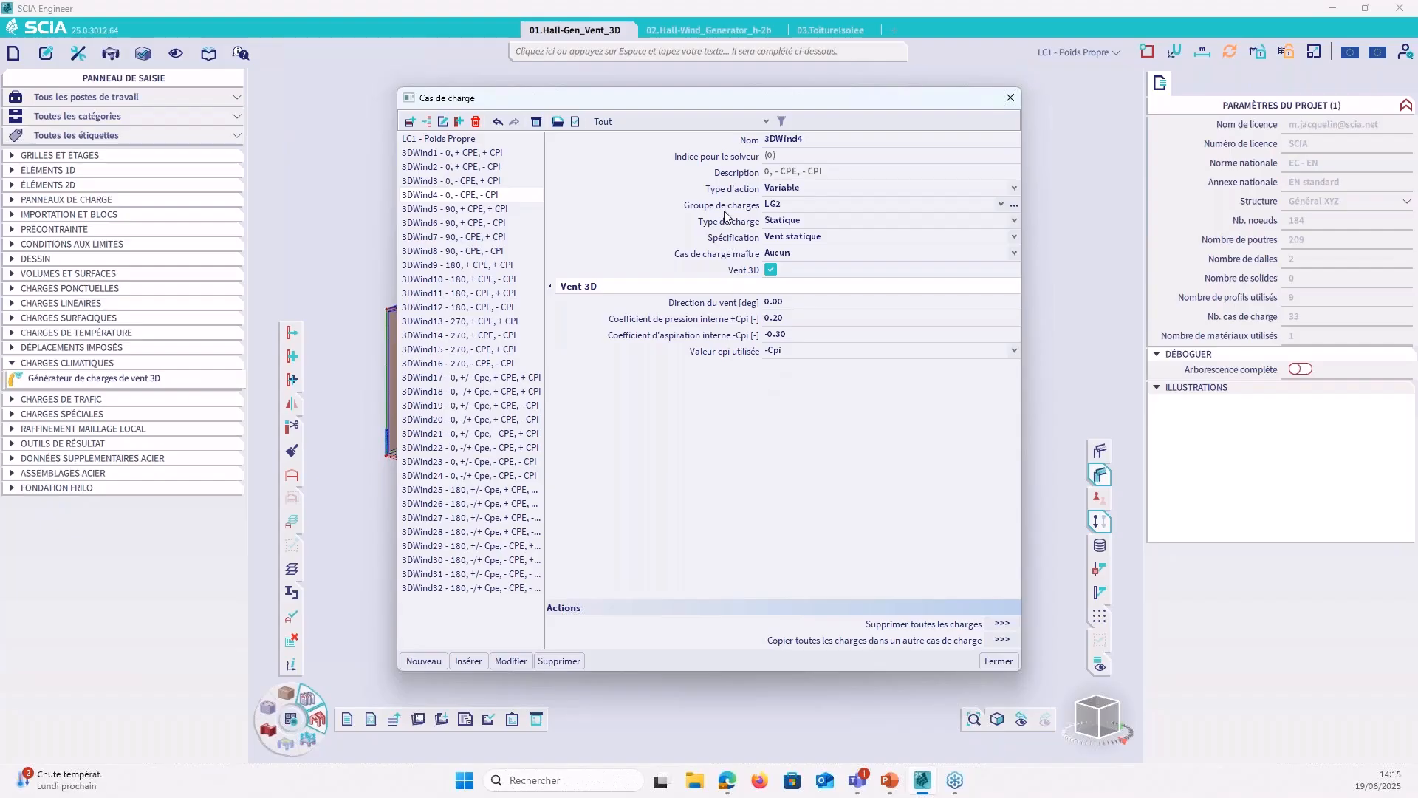
{"action": "left_click", "coordinate": [1014, 208]}
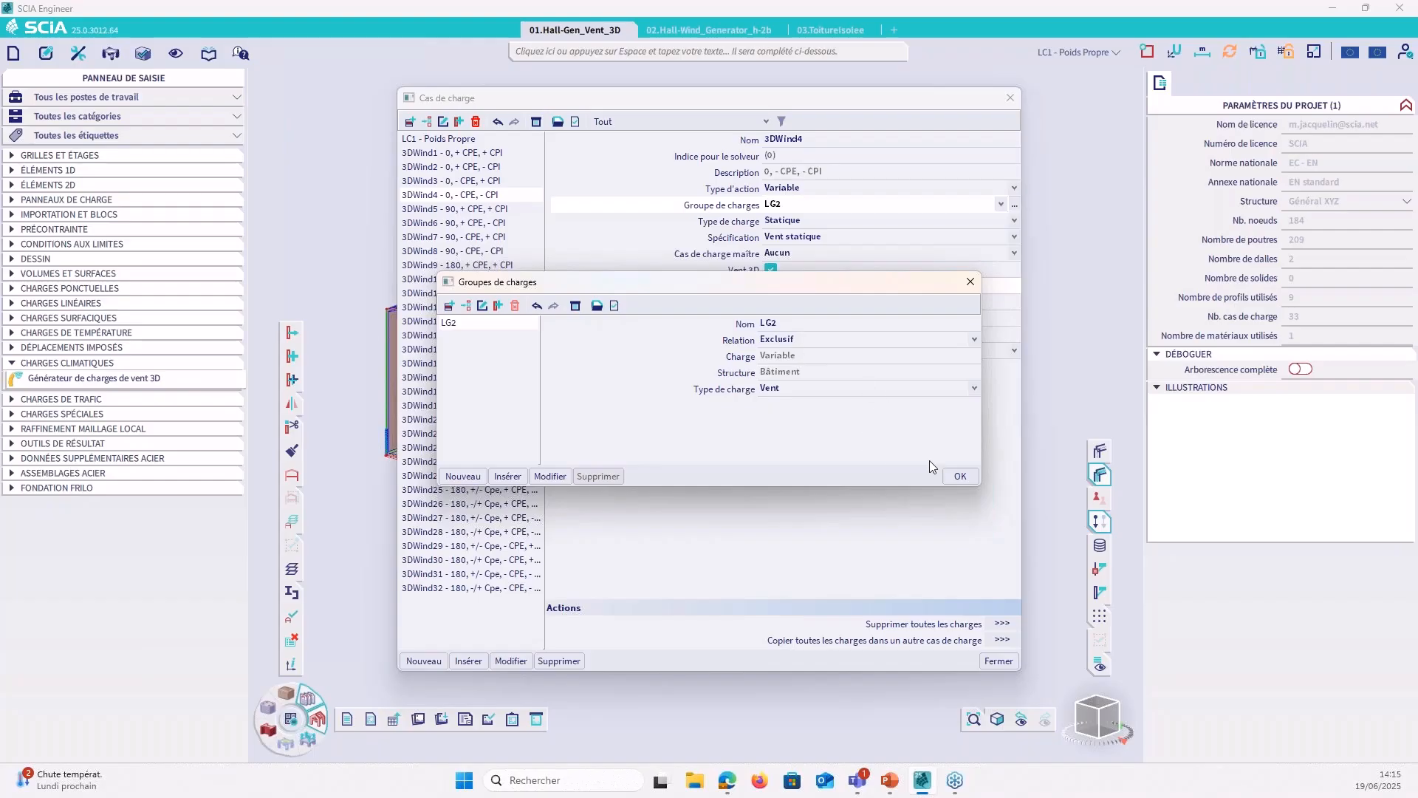
{"action": "left_click", "coordinate": [957, 476]}
{"action": "left_click", "coordinate": [997, 660]}
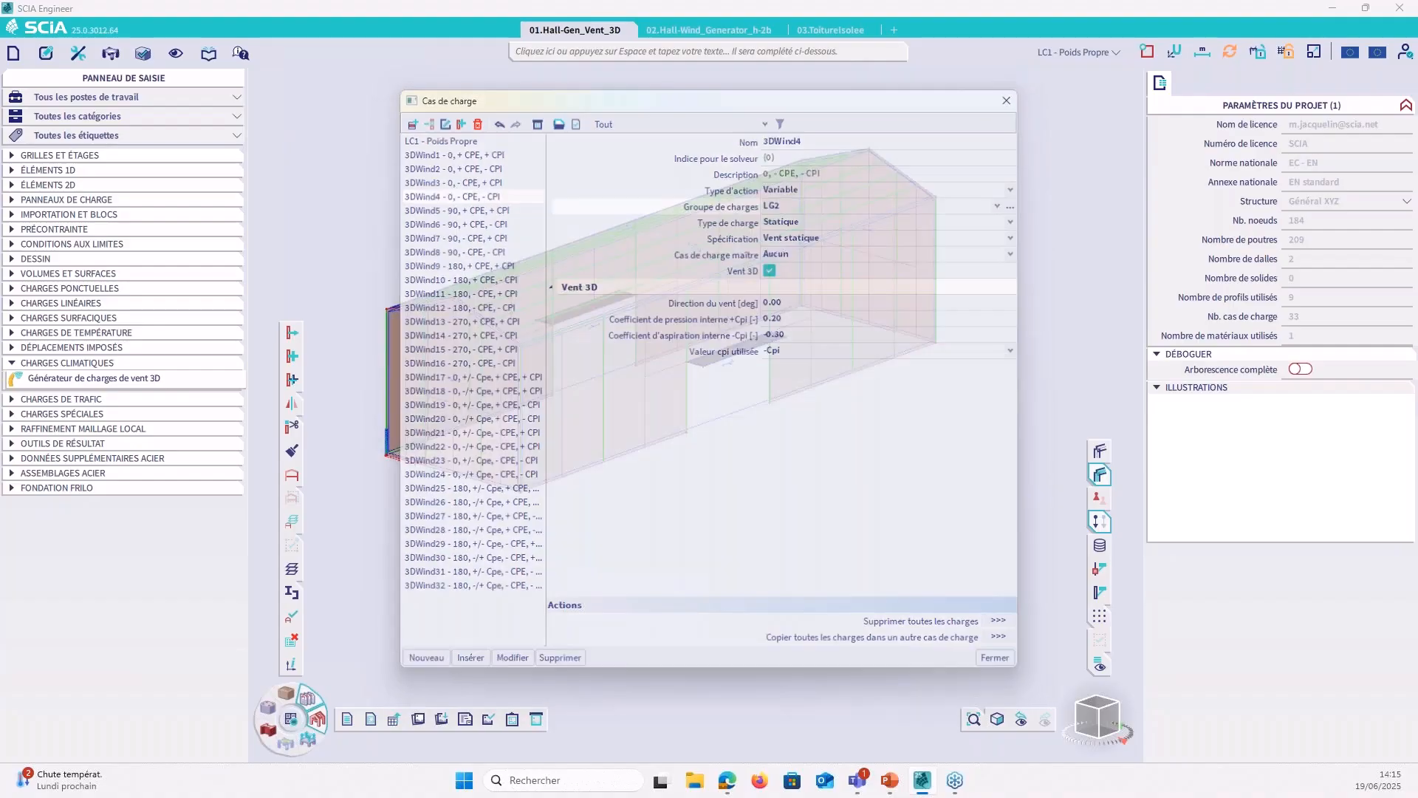
Step: Display the generated loads of 3DWind5 - 90, + CPE, + CPI and inspect the free surface load at the far end of the roof
{"action": "left_click", "coordinate": [1099, 521]}
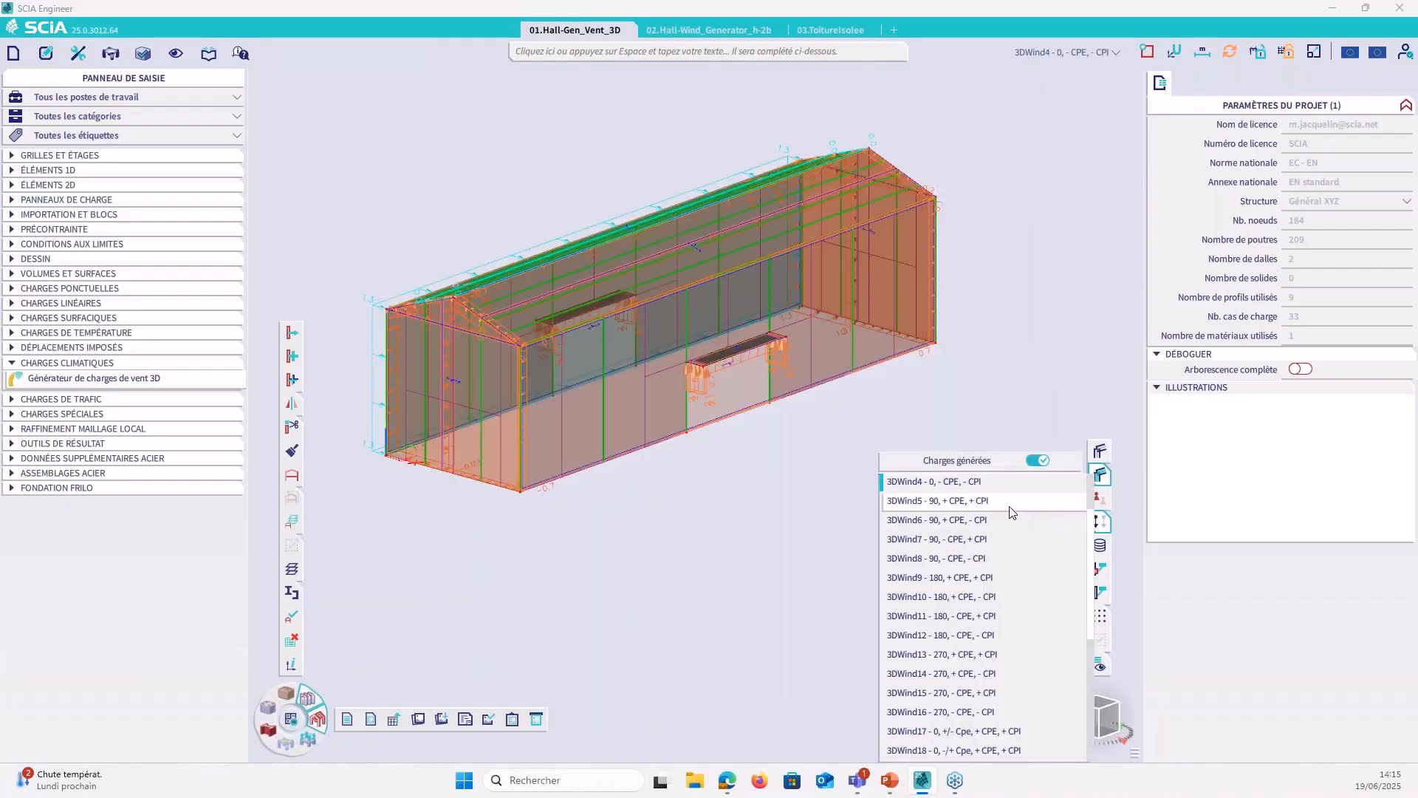
{"action": "left_click", "coordinate": [975, 499]}
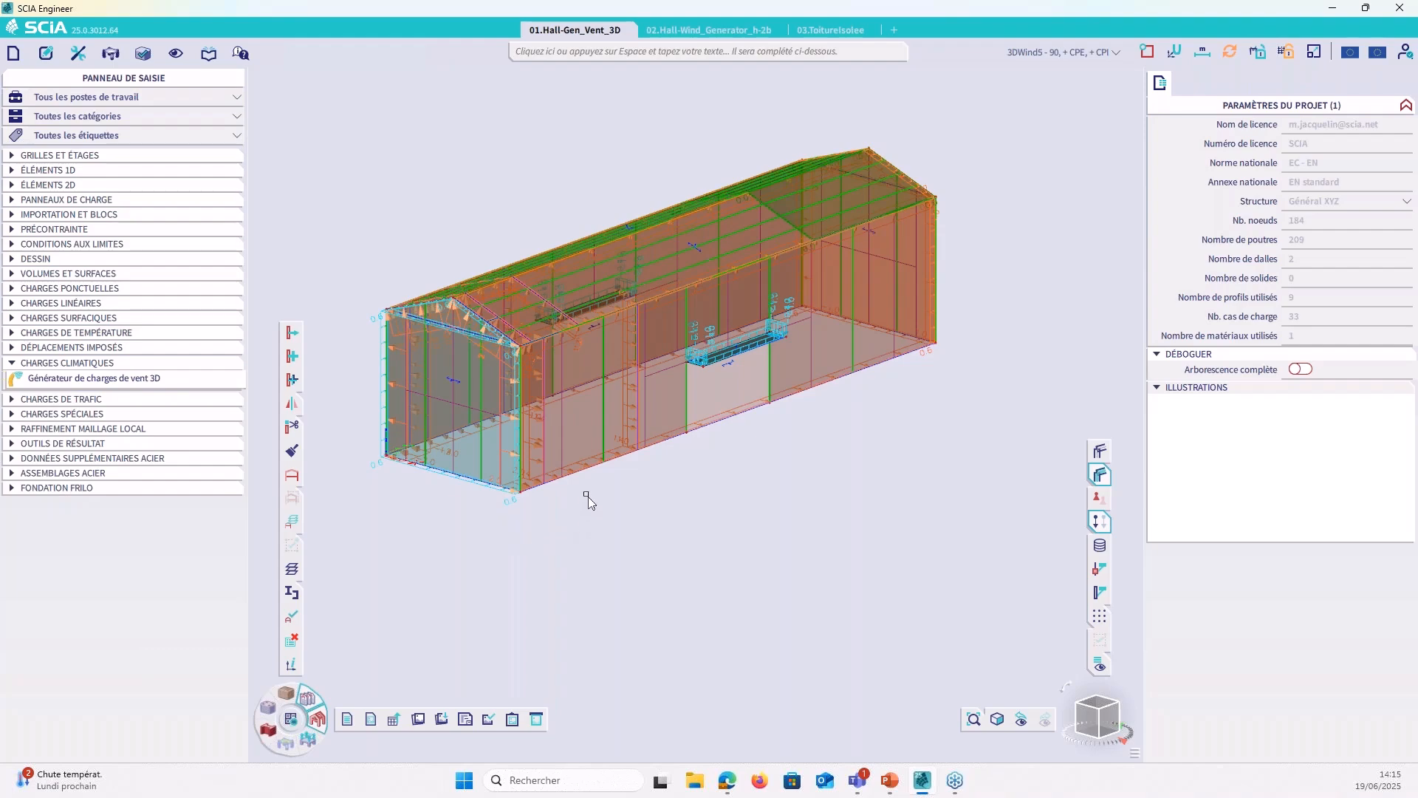
{"action": "middle_click_drag", "start_coordinate": [783, 444], "coordinate": [791, 483]}
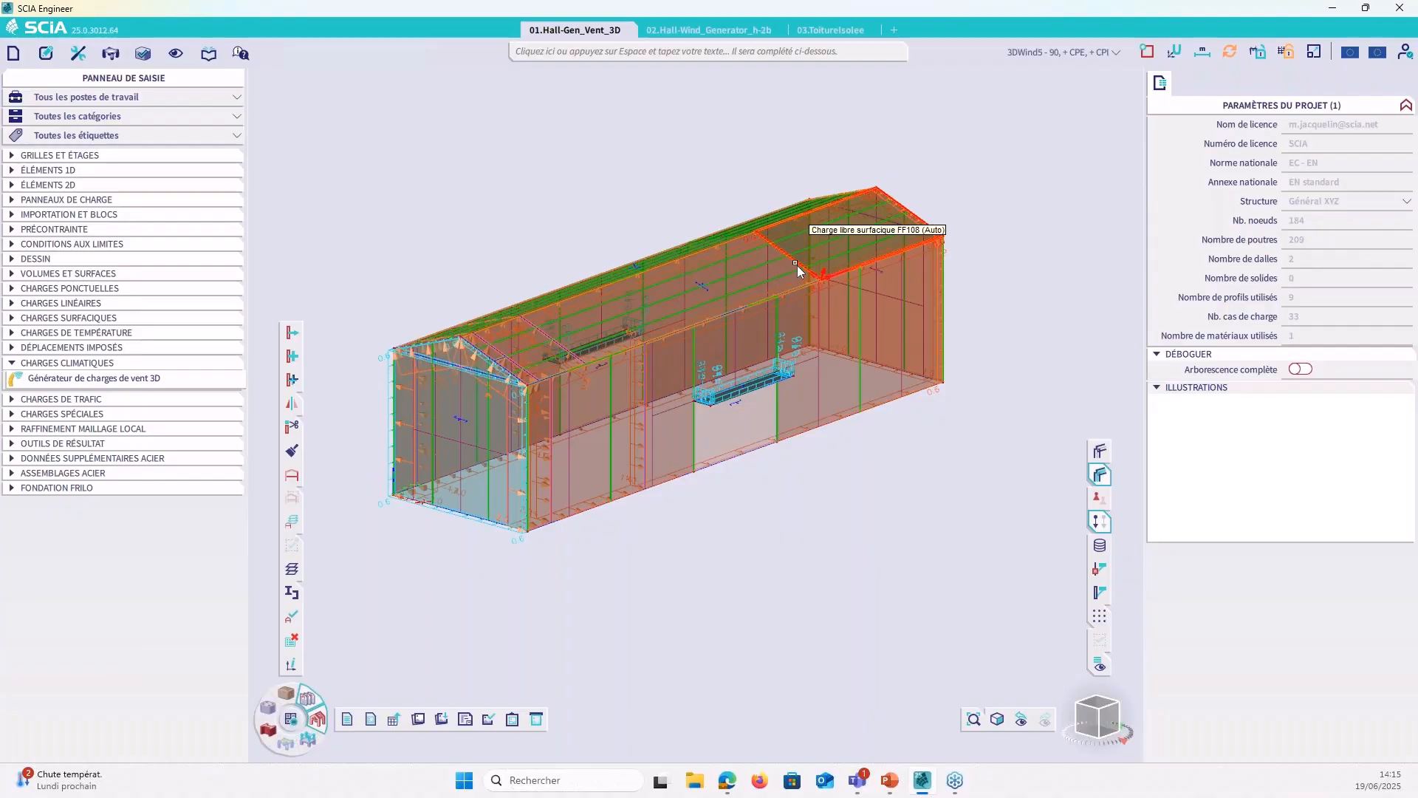
{"action": "left_click", "coordinate": [797, 264]}
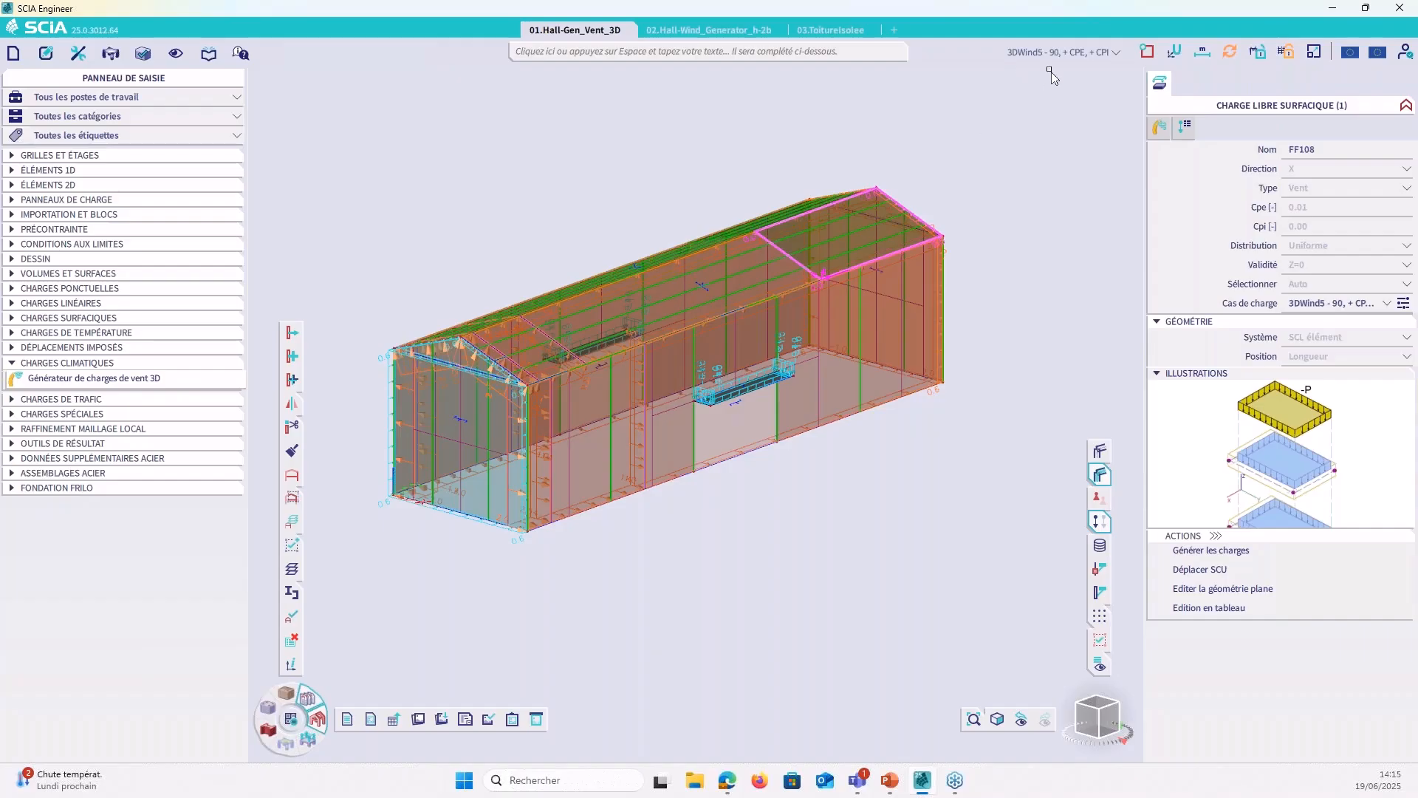
{"action": "left_click", "coordinate": [1061, 53]}
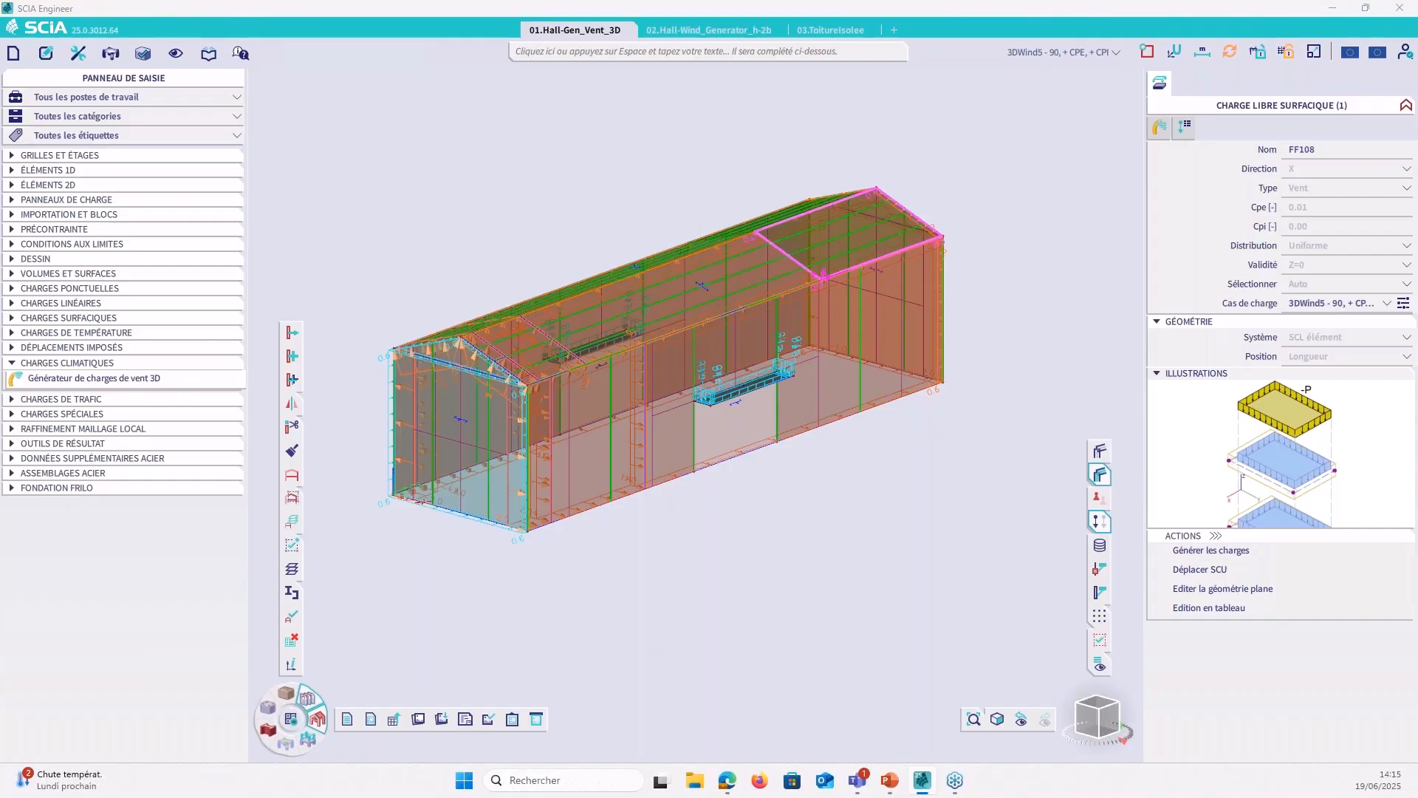
{"action": "left_click", "coordinate": [1043, 95]}
{"action": "left_click", "coordinate": [810, 521]}
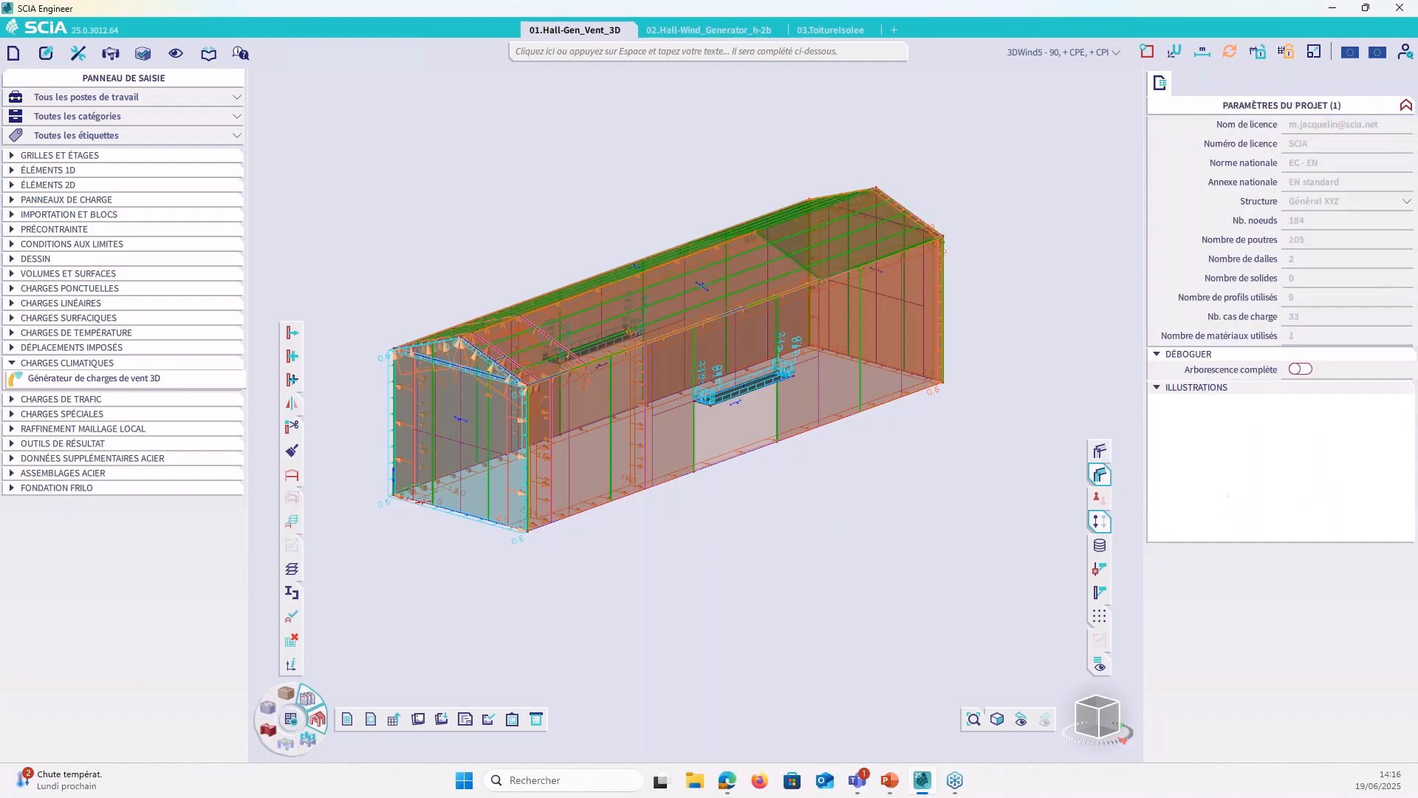
Step: Enable the wind data labels in the display settings of all entities, showing Pression maximale instead of Pression nette
{"action": "right_click", "coordinate": [644, 176]}
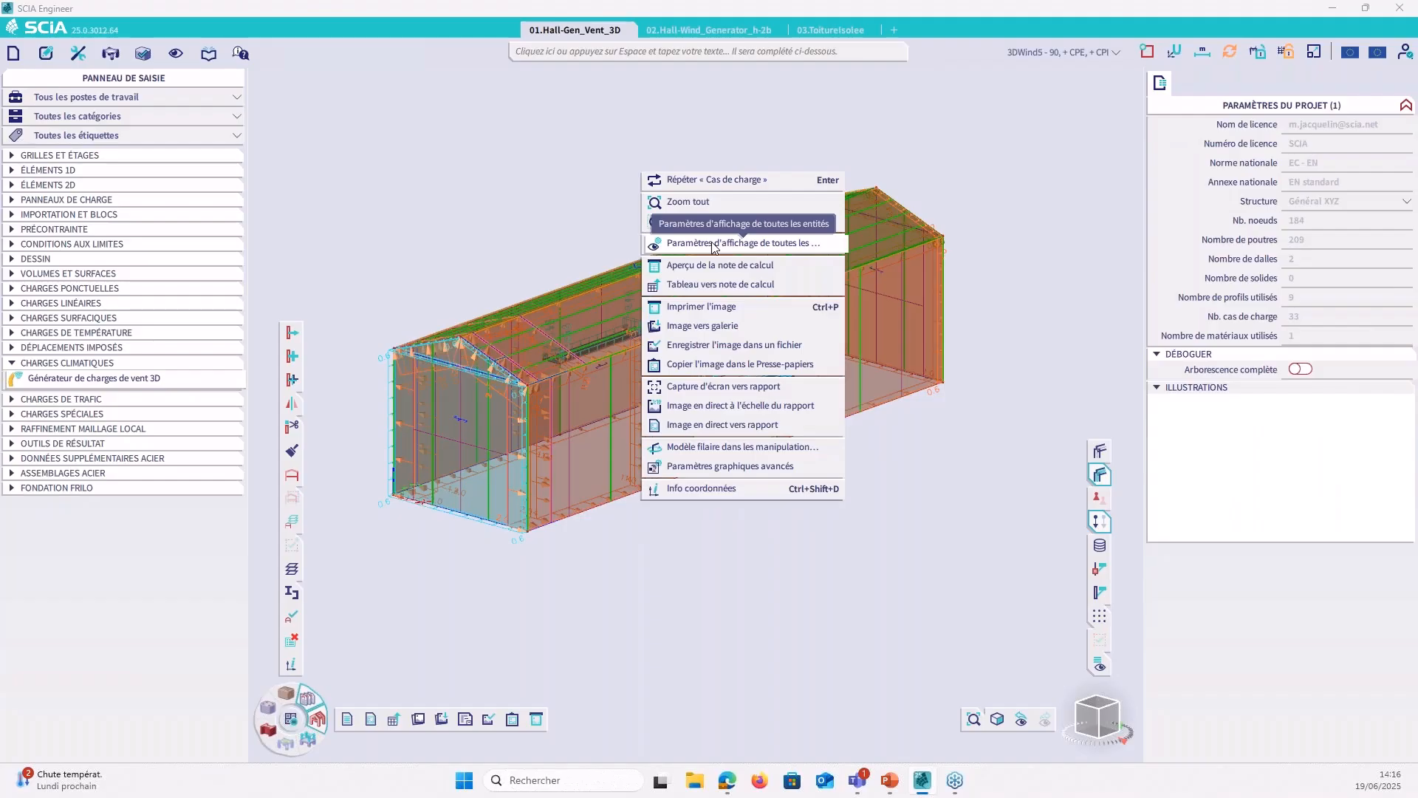
{"action": "left_click", "coordinate": [714, 246]}
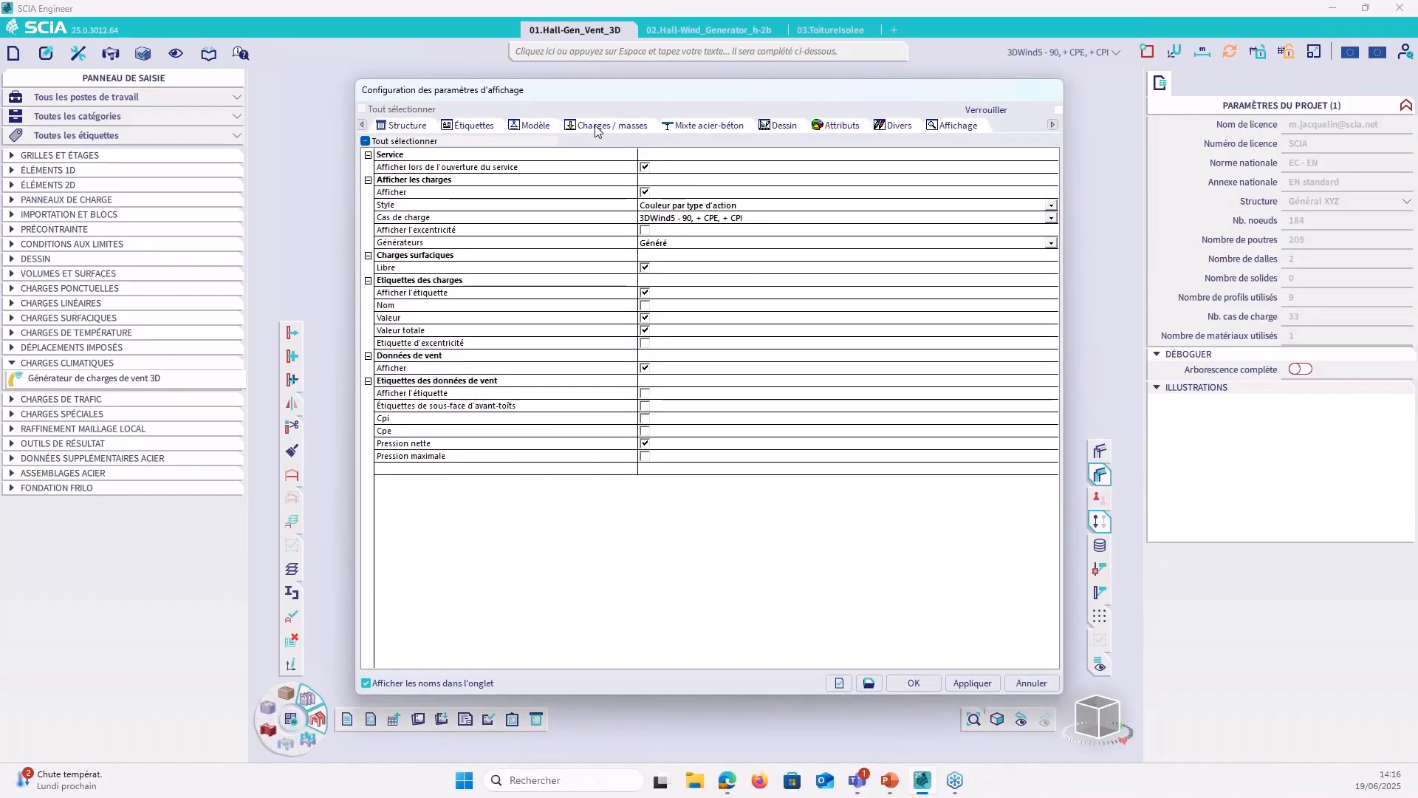
{"action": "left_click", "coordinate": [647, 395]}
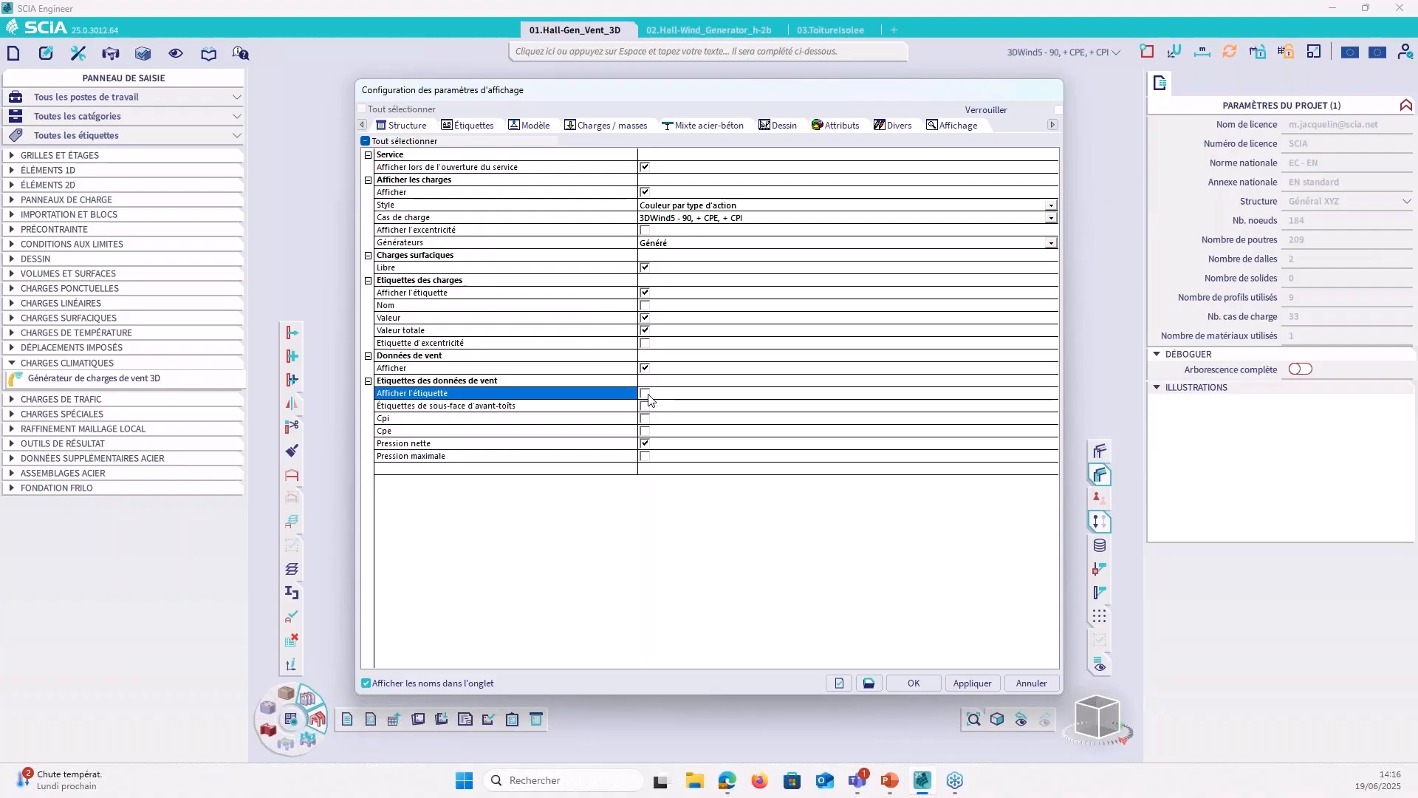
{"action": "left_click", "coordinate": [646, 444]}
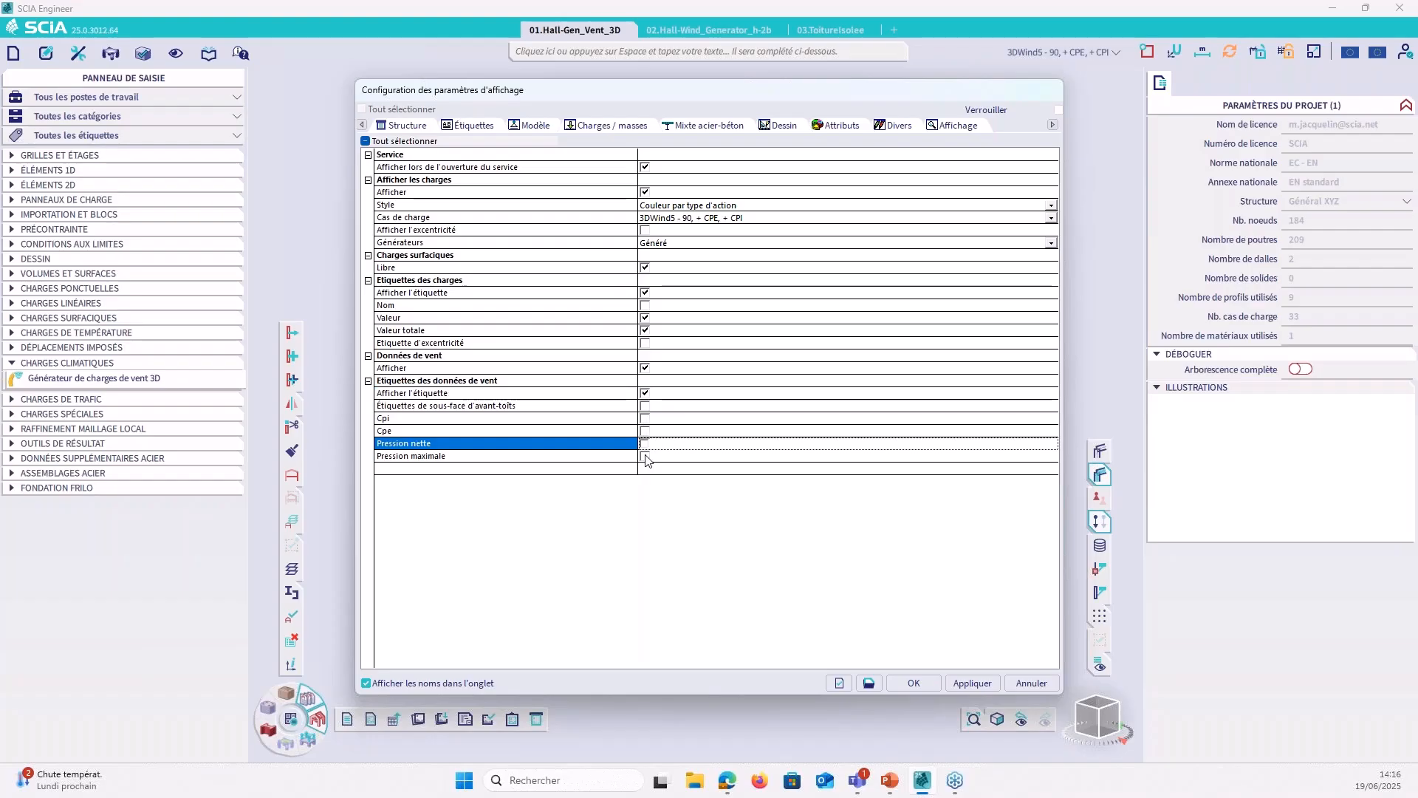
{"action": "left_click", "coordinate": [647, 457]}
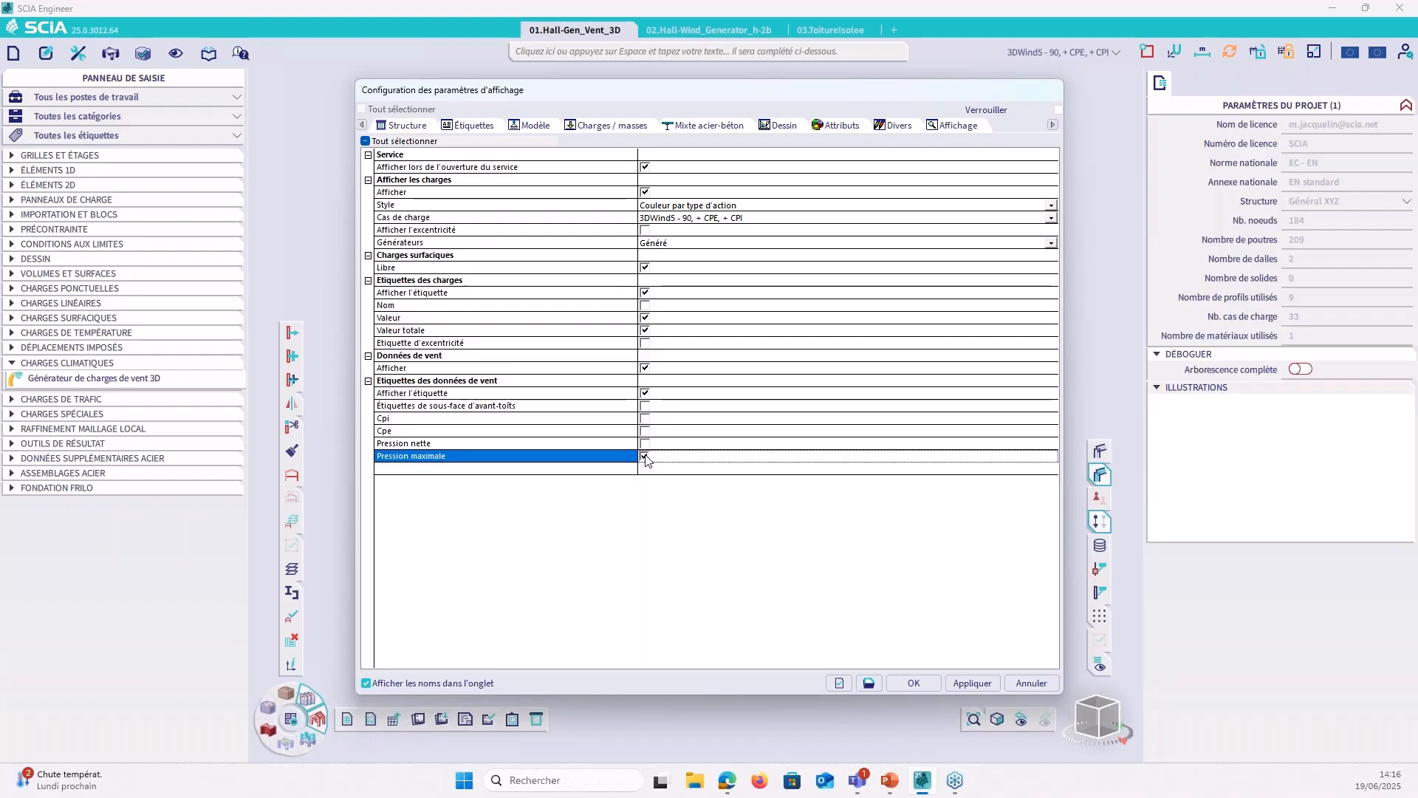
{"action": "left_click", "coordinate": [914, 682]}
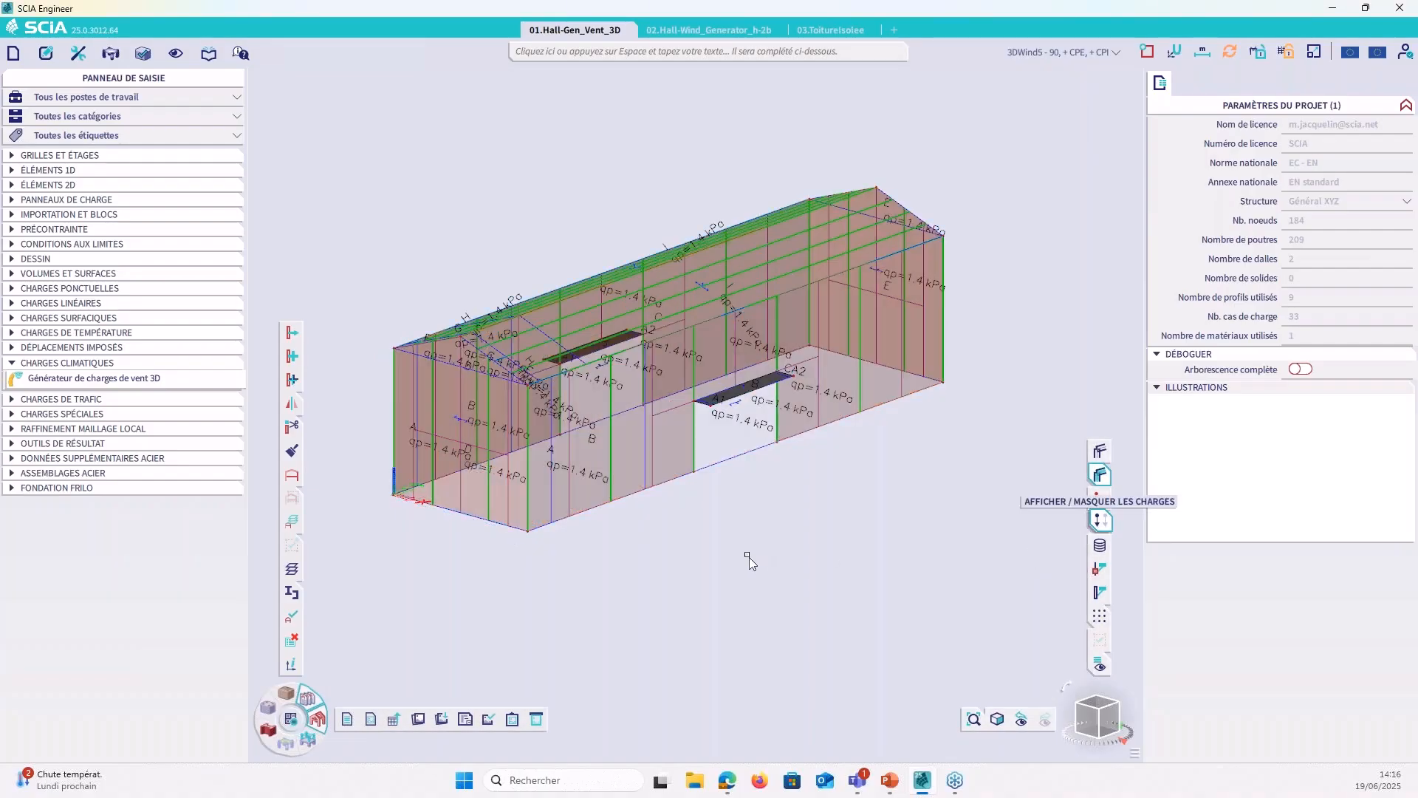
Step: Examine the hall's wind zones and maximum pressure labels for 3DWind5, and switch the active load case to 3DWind1 - 0, + CPE, + CPI
{"action": "scroll", "coordinate": [557, 458], "scroll_direction": "up", "scroll_amount": 2}
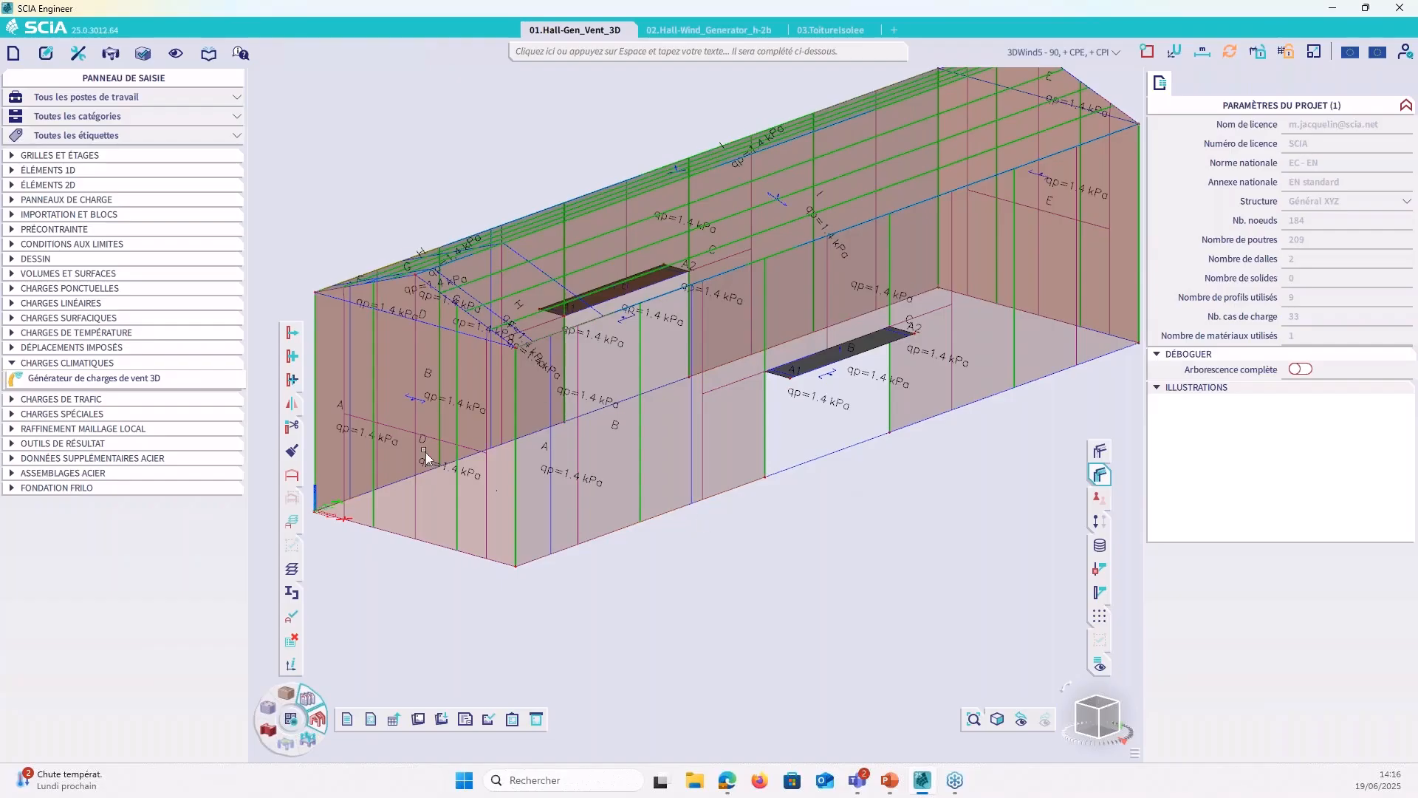
{"action": "scroll", "coordinate": [425, 452], "scroll_direction": "up", "scroll_amount": 3}
{"action": "scroll", "coordinate": [428, 366], "scroll_direction": "down", "scroll_amount": 5}
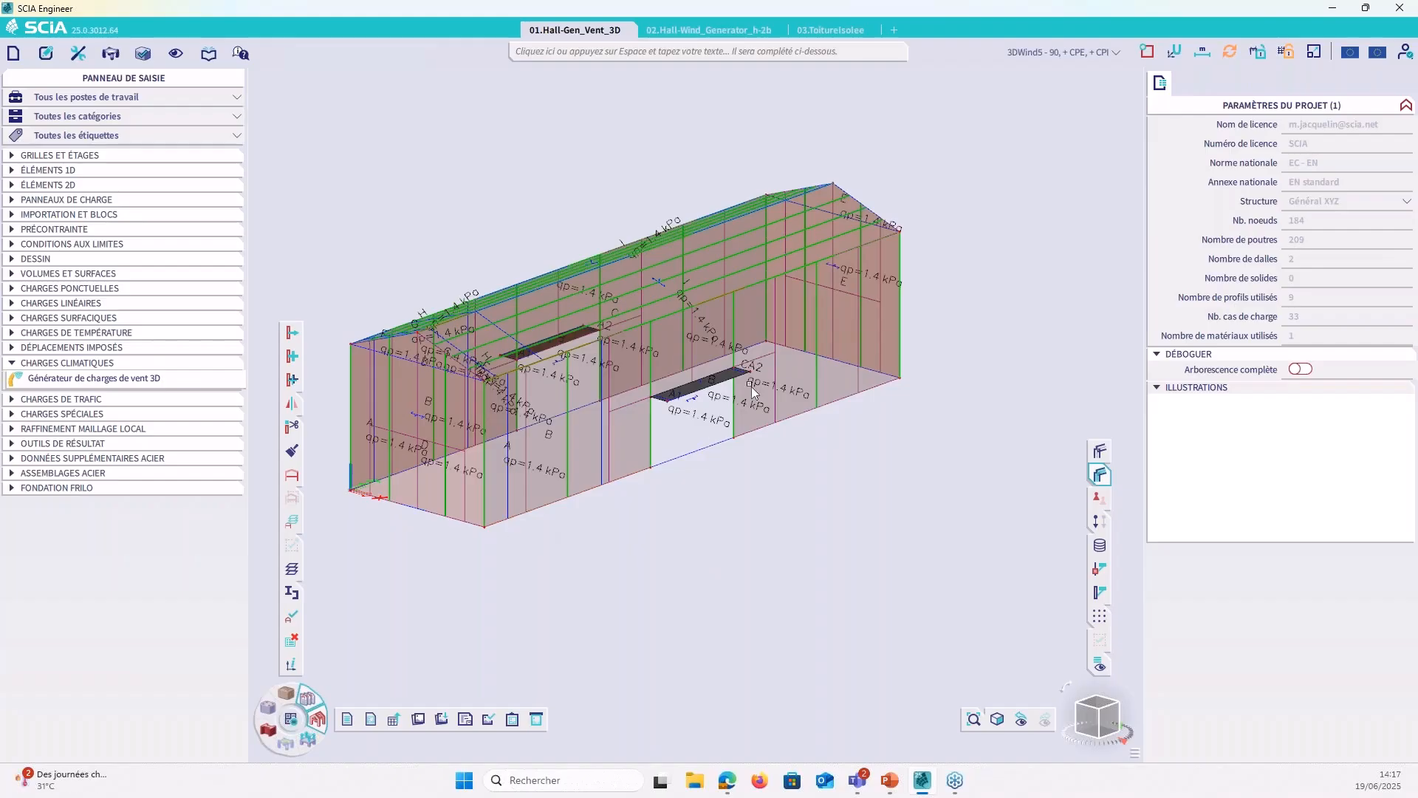
{"action": "scroll", "coordinate": [754, 391], "scroll_direction": "up", "scroll_amount": 3}
{"action": "scroll", "coordinate": [854, 390], "scroll_direction": "down", "scroll_amount": 3}
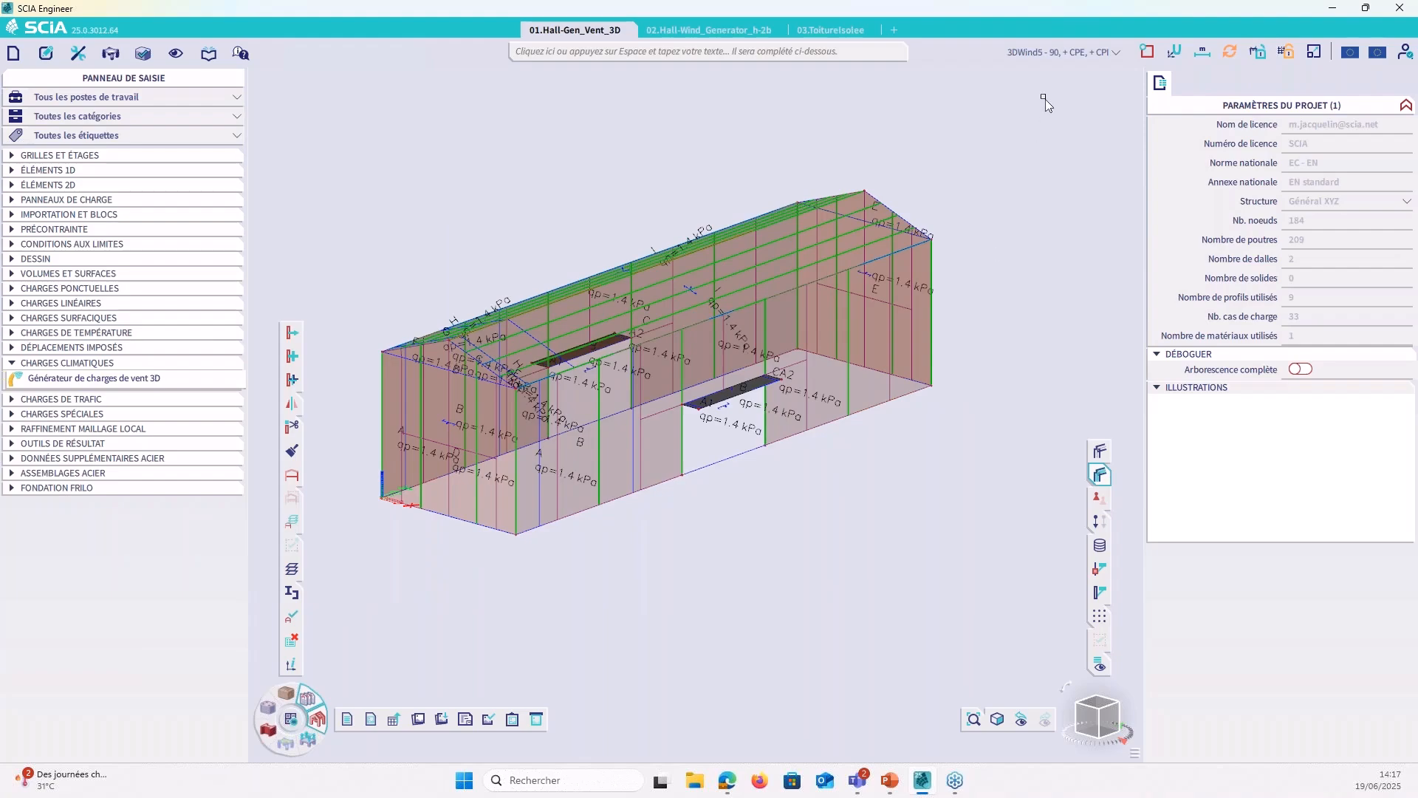
{"action": "left_click", "coordinate": [1058, 52]}
{"action": "scroll", "coordinate": [1041, 99], "scroll_direction": "up", "scroll_amount": 2}
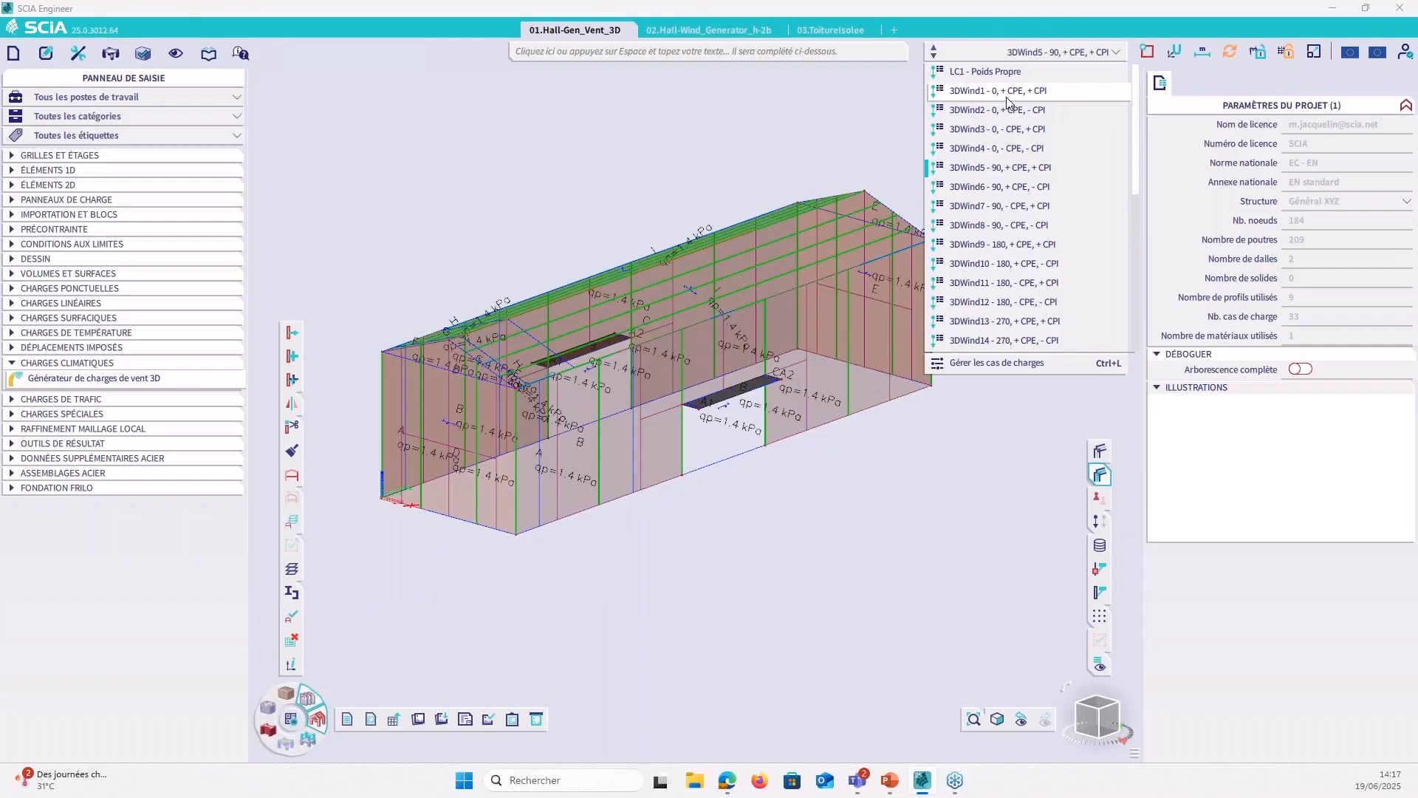
{"action": "left_click", "coordinate": [1006, 97]}
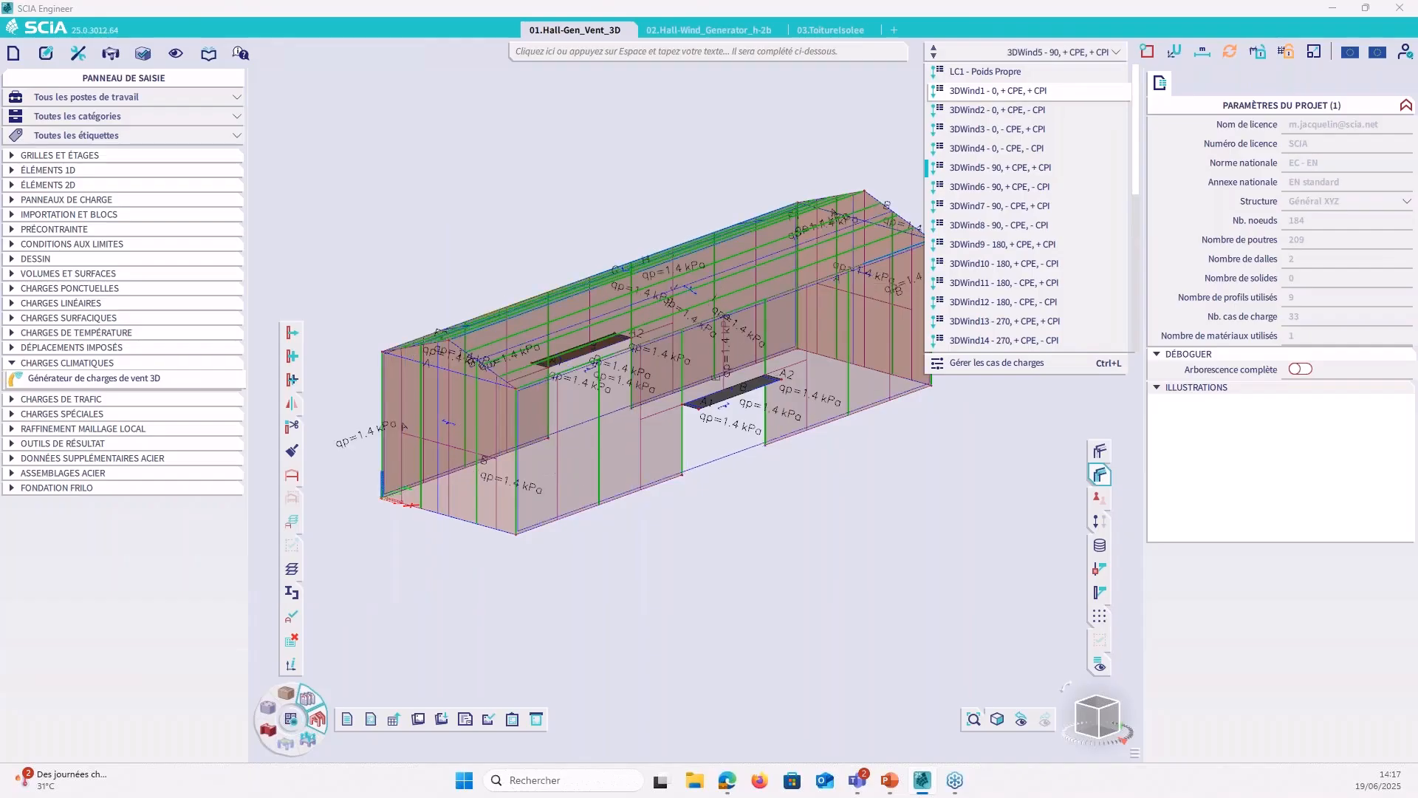
{"action": "left_click", "coordinate": [849, 122]}
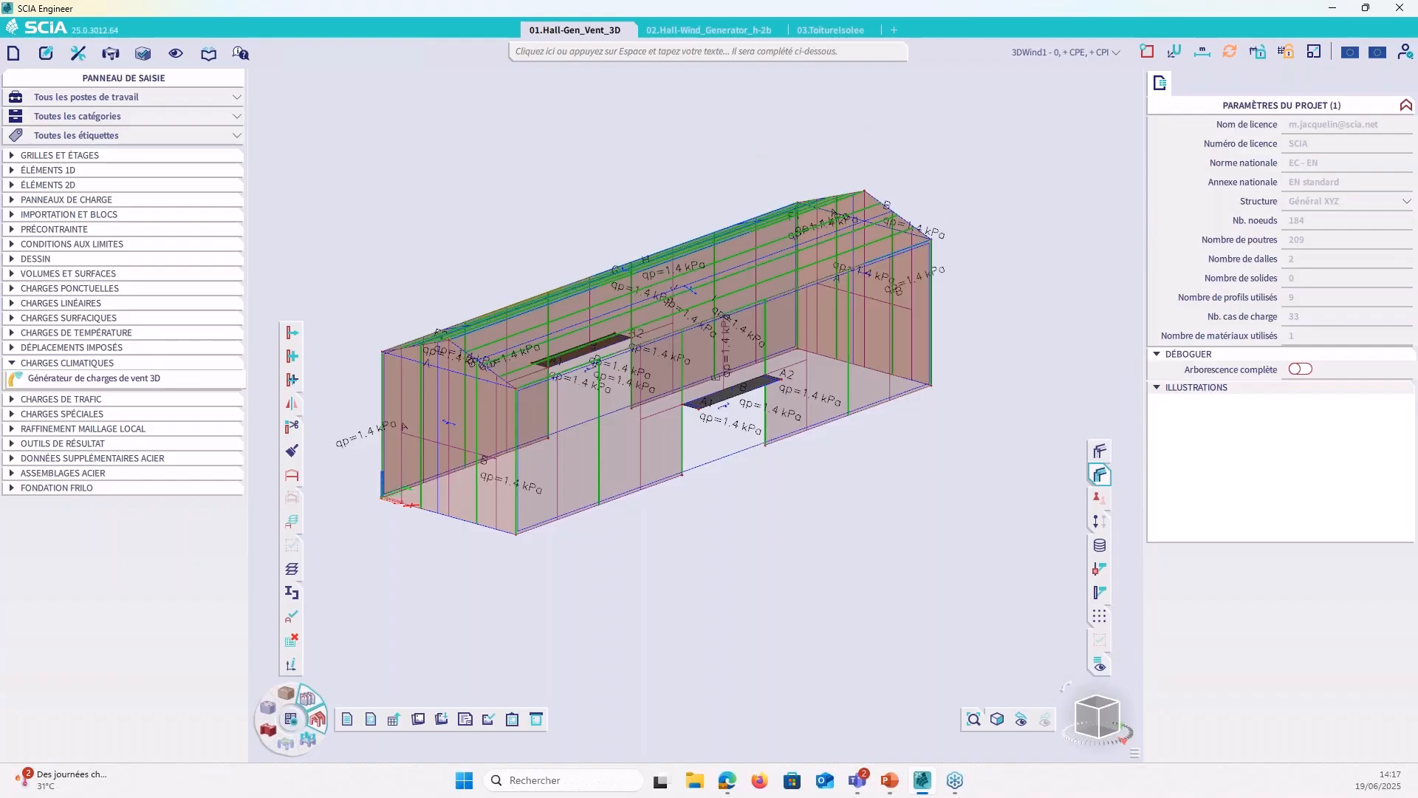
Step: Change the wind data labels in the display settings to show Cpe instead of Pression maximale
{"action": "right_click", "coordinate": [743, 142]}
{"action": "left_click", "coordinate": [842, 212]}
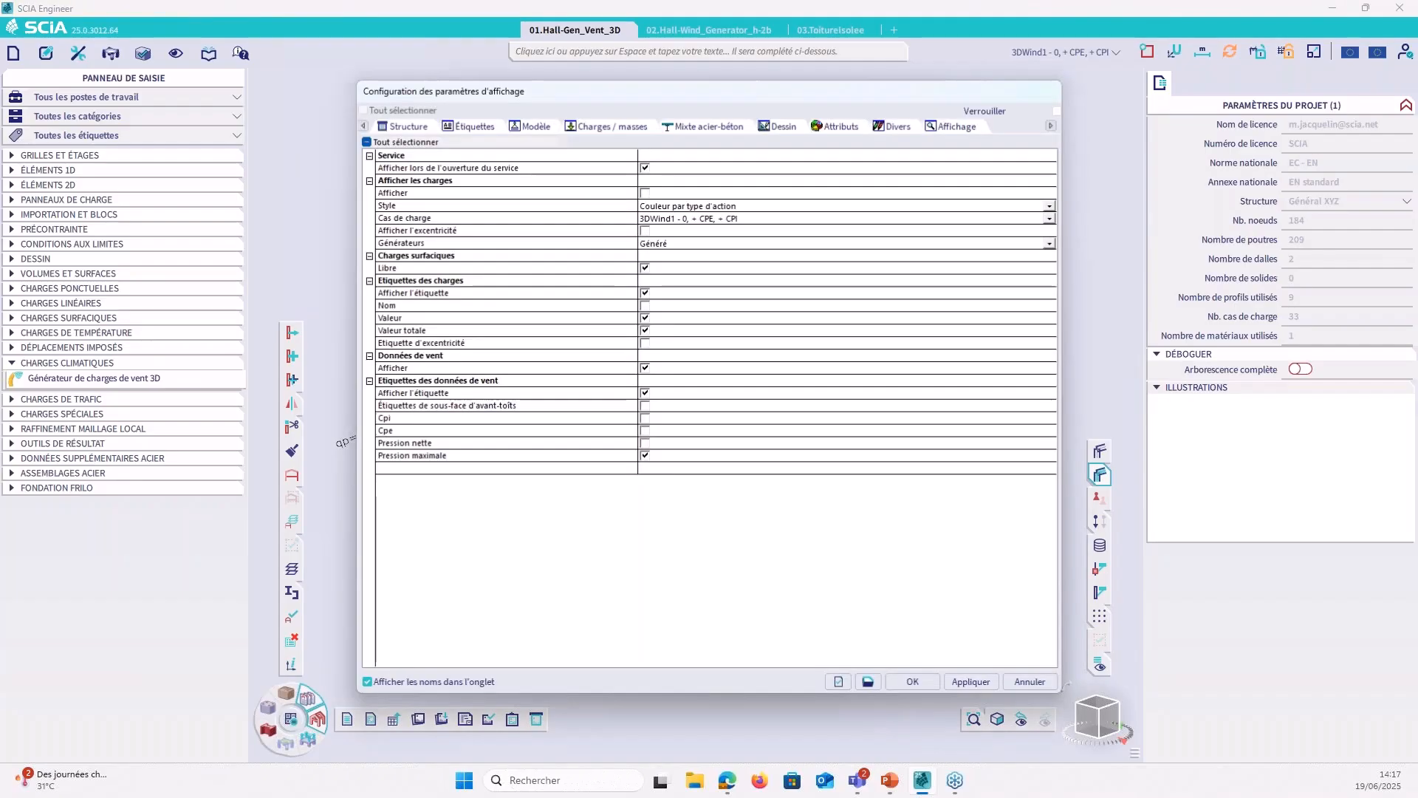
{"action": "left_click", "coordinate": [645, 456]}
{"action": "left_click", "coordinate": [645, 430]}
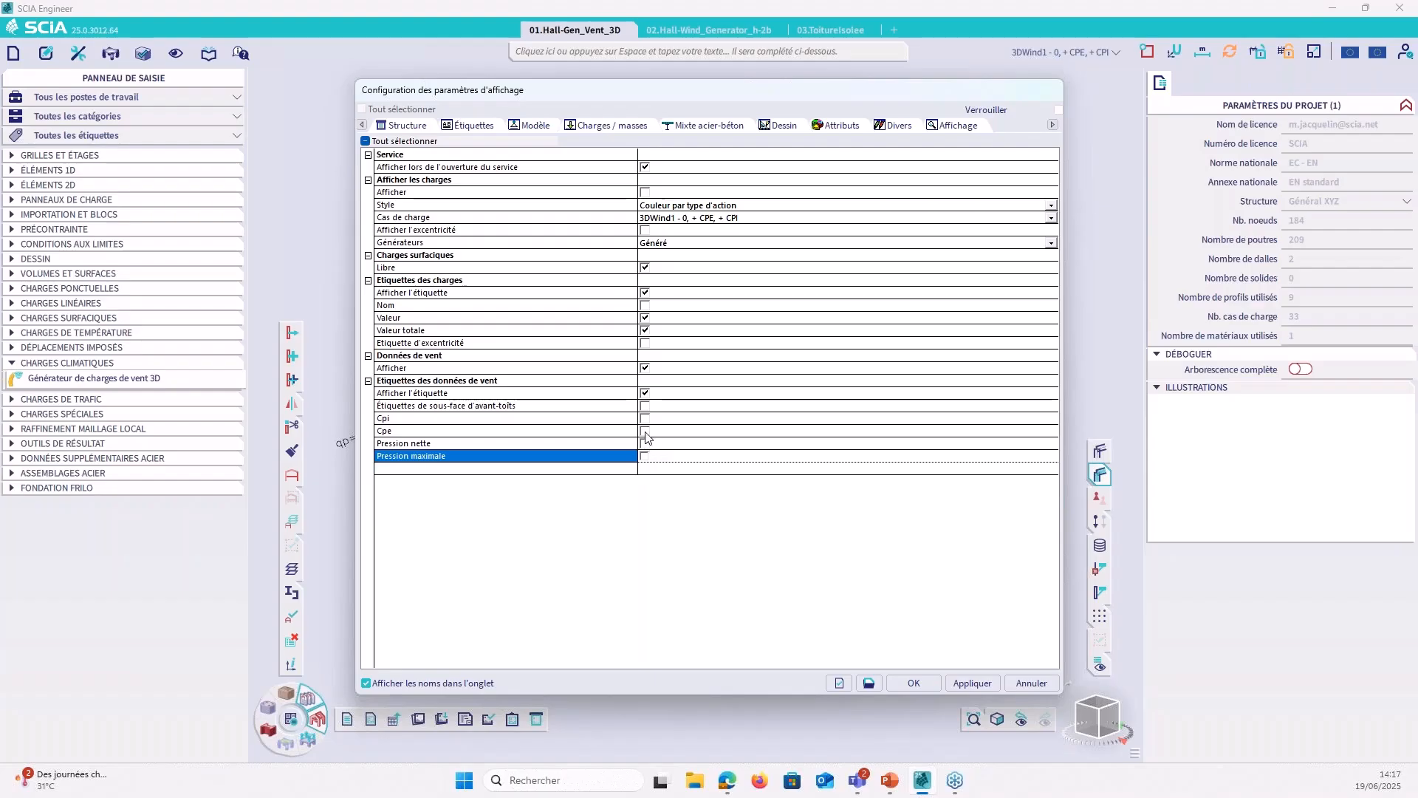
{"action": "left_click", "coordinate": [909, 683]}
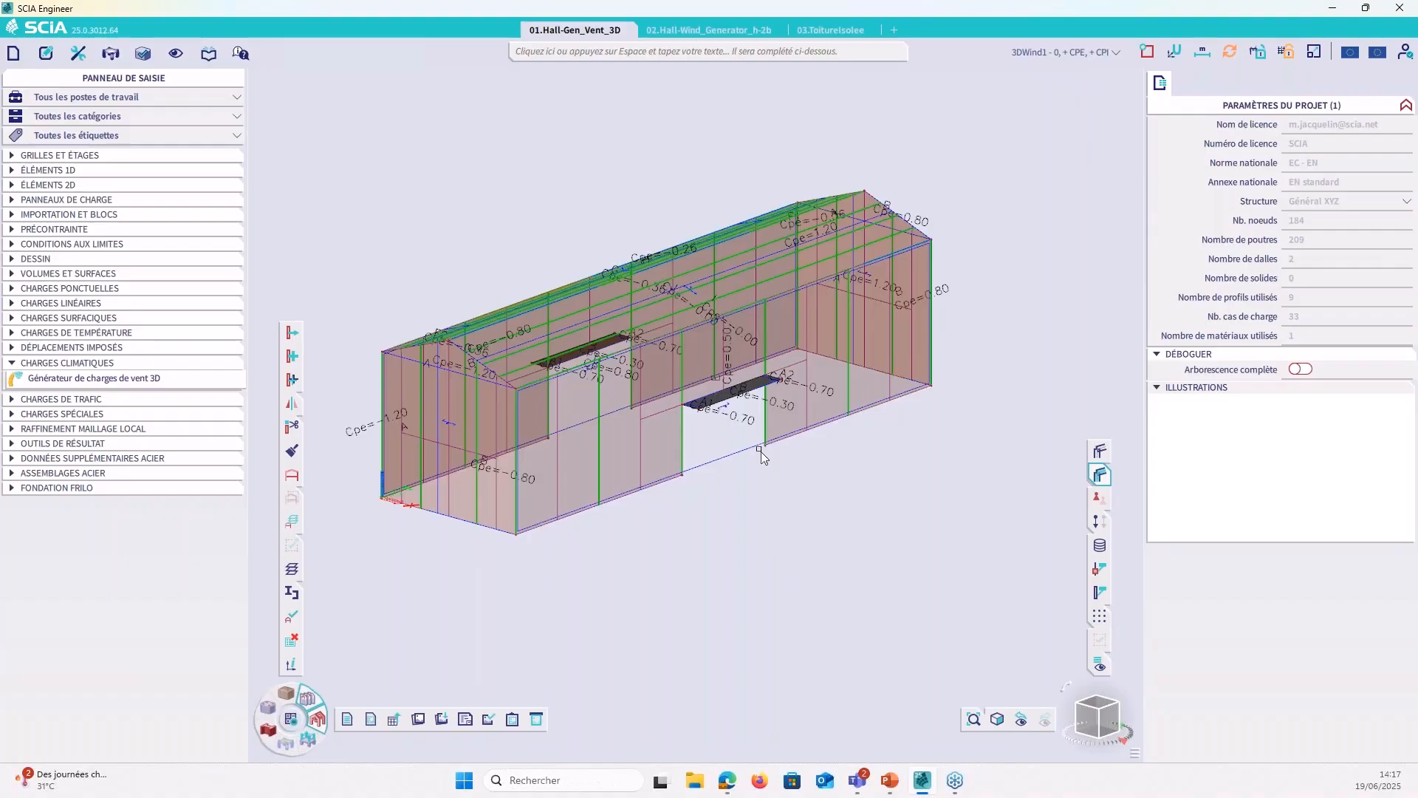
Step: Select the two dark 2D slabs above the hall's door openings, starting from S1, and hide them from the model view
{"action": "scroll", "coordinate": [728, 399], "scroll_direction": "up", "scroll_amount": 5}
{"action": "left_click", "coordinate": [722, 403]}
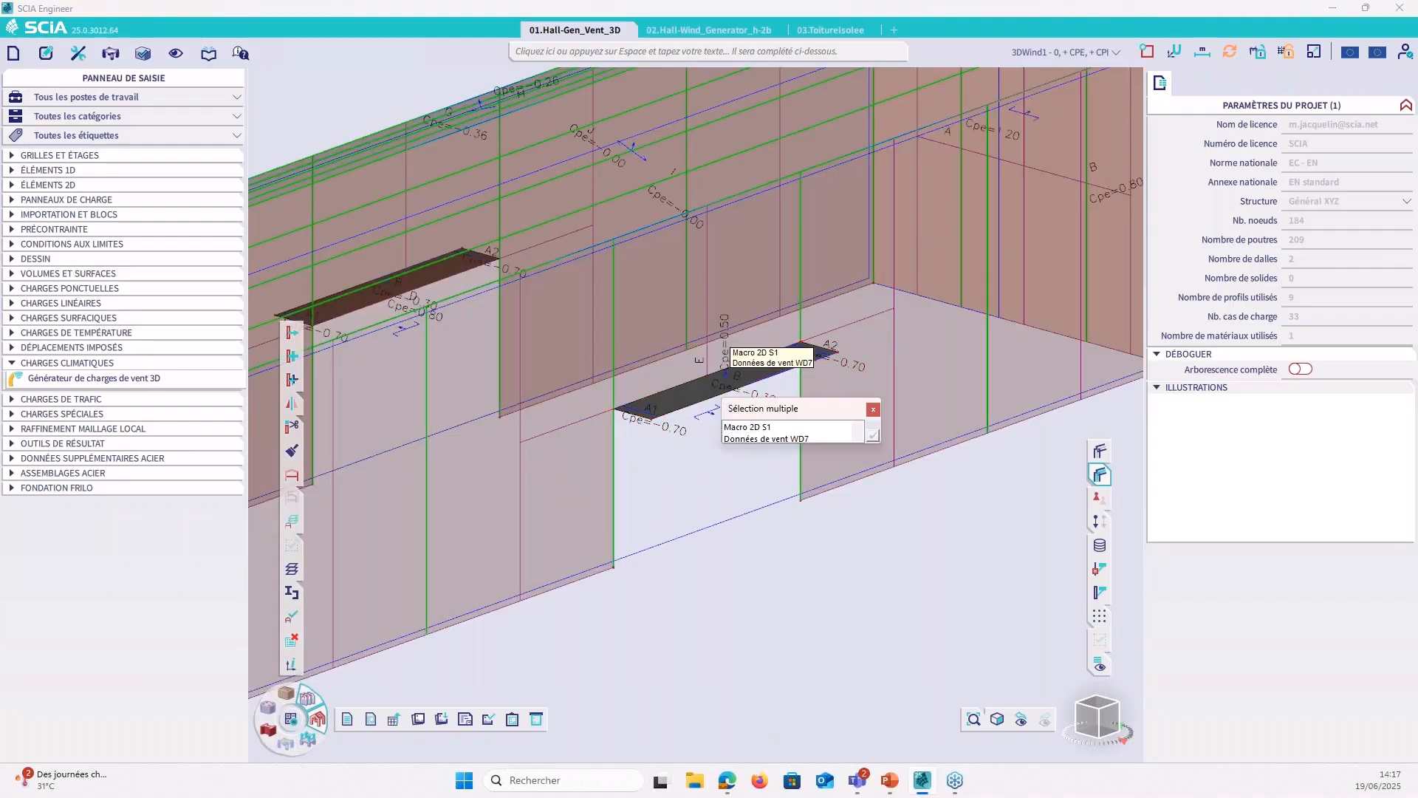
{"action": "left_click", "coordinate": [874, 436]}
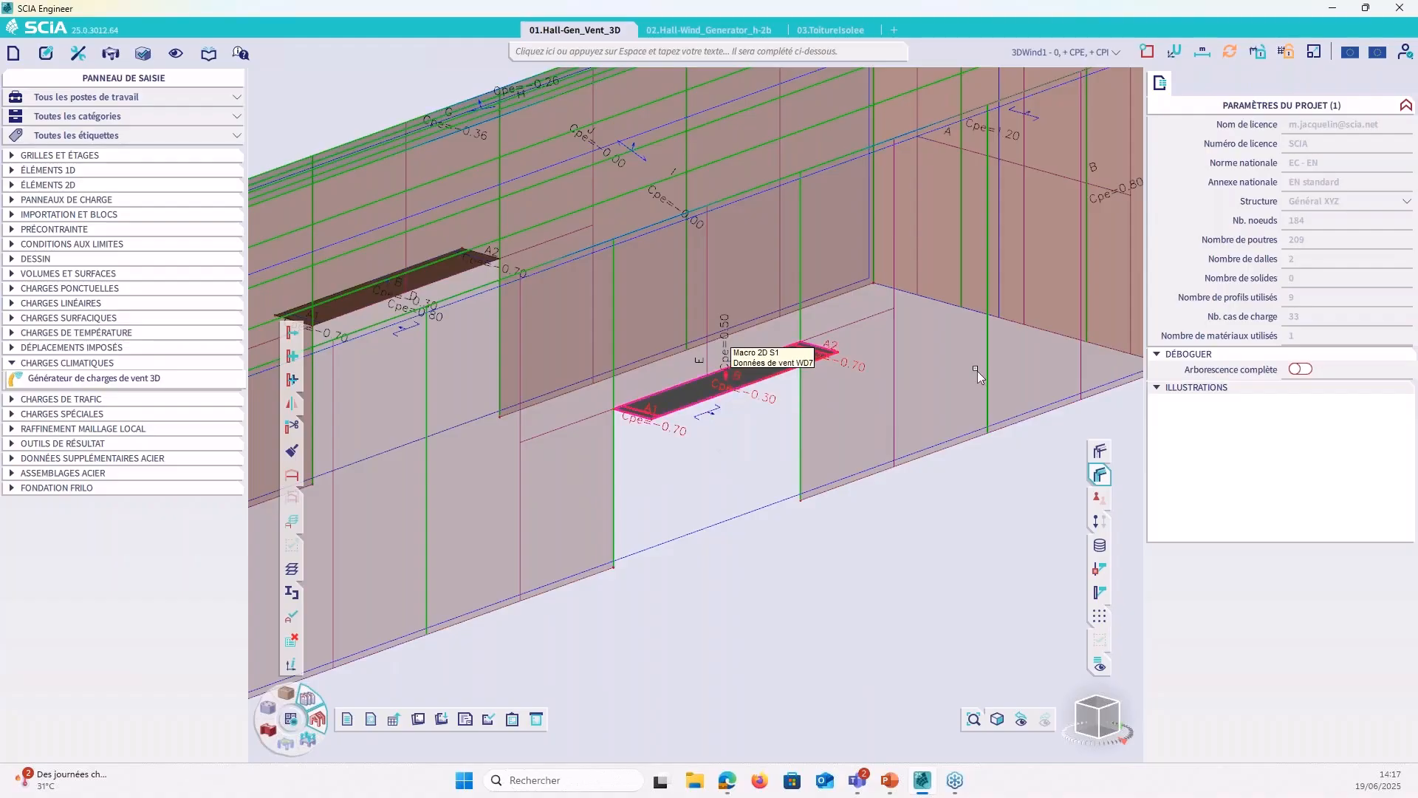
{"action": "right_click", "coordinate": [1318, 170]}
{"action": "left_click", "coordinate": [1187, 199]}
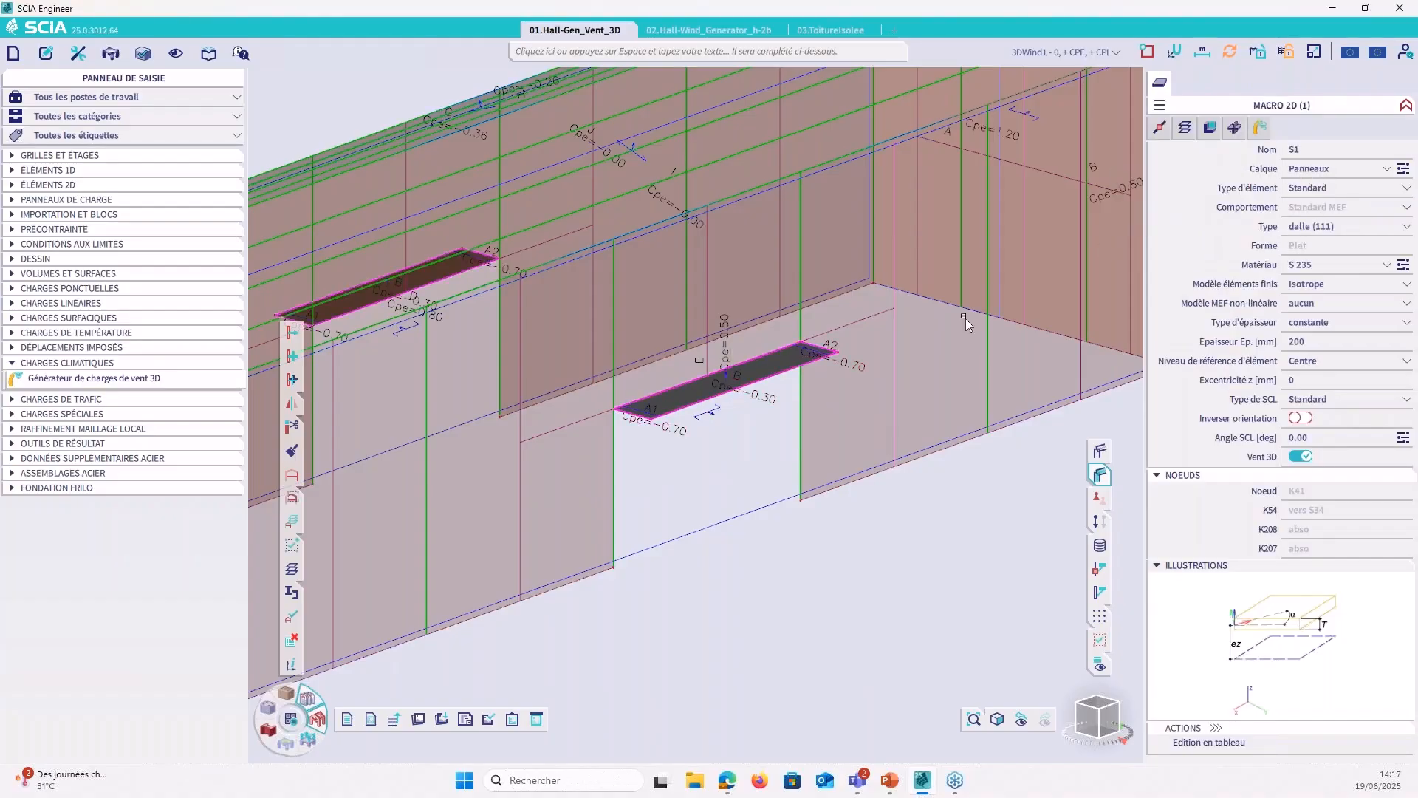
{"action": "scroll", "coordinate": [954, 324], "scroll_direction": "down", "scroll_amount": 2}
{"action": "mouse_move", "coordinate": [294, 497]}
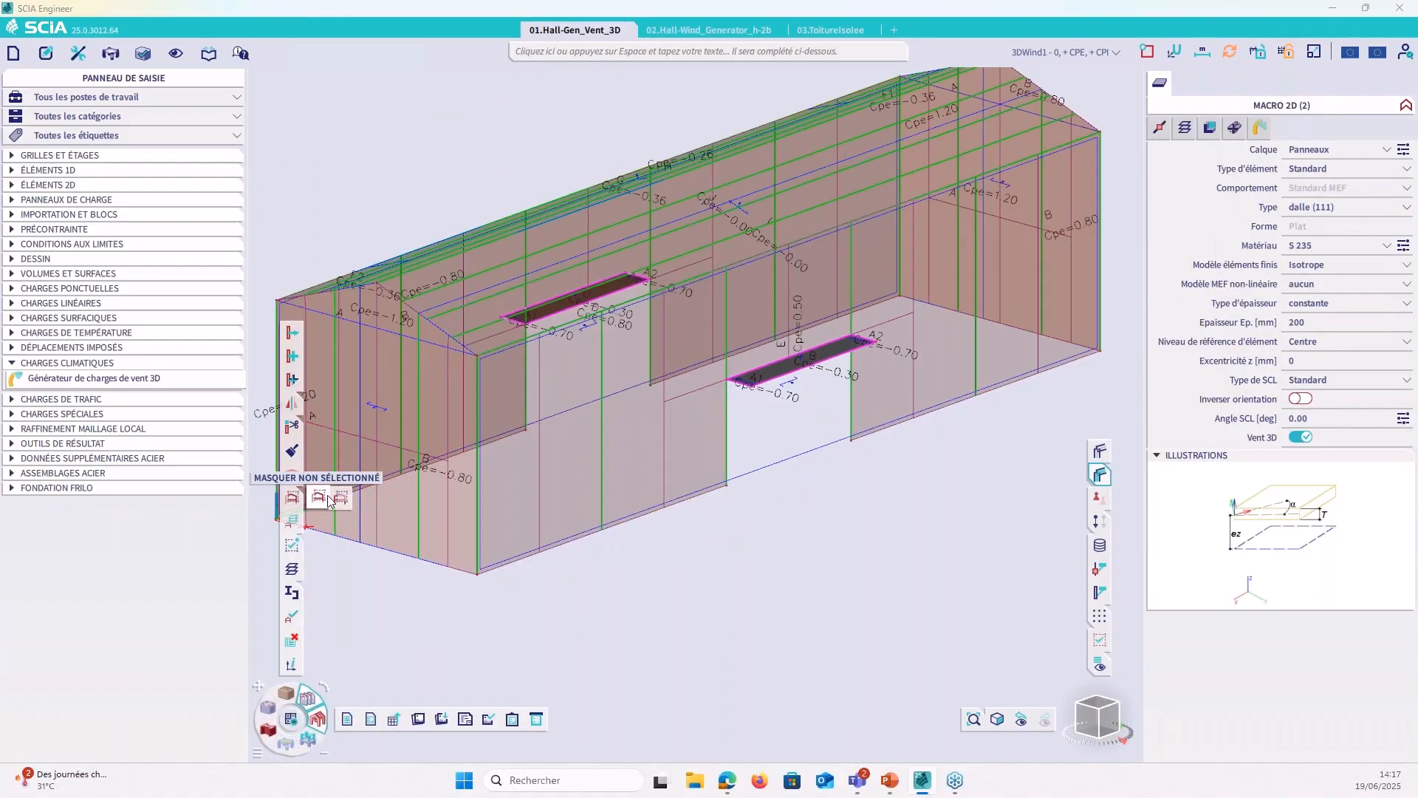
{"action": "left_click", "coordinate": [340, 498]}
{"action": "left_click", "coordinate": [714, 440]}
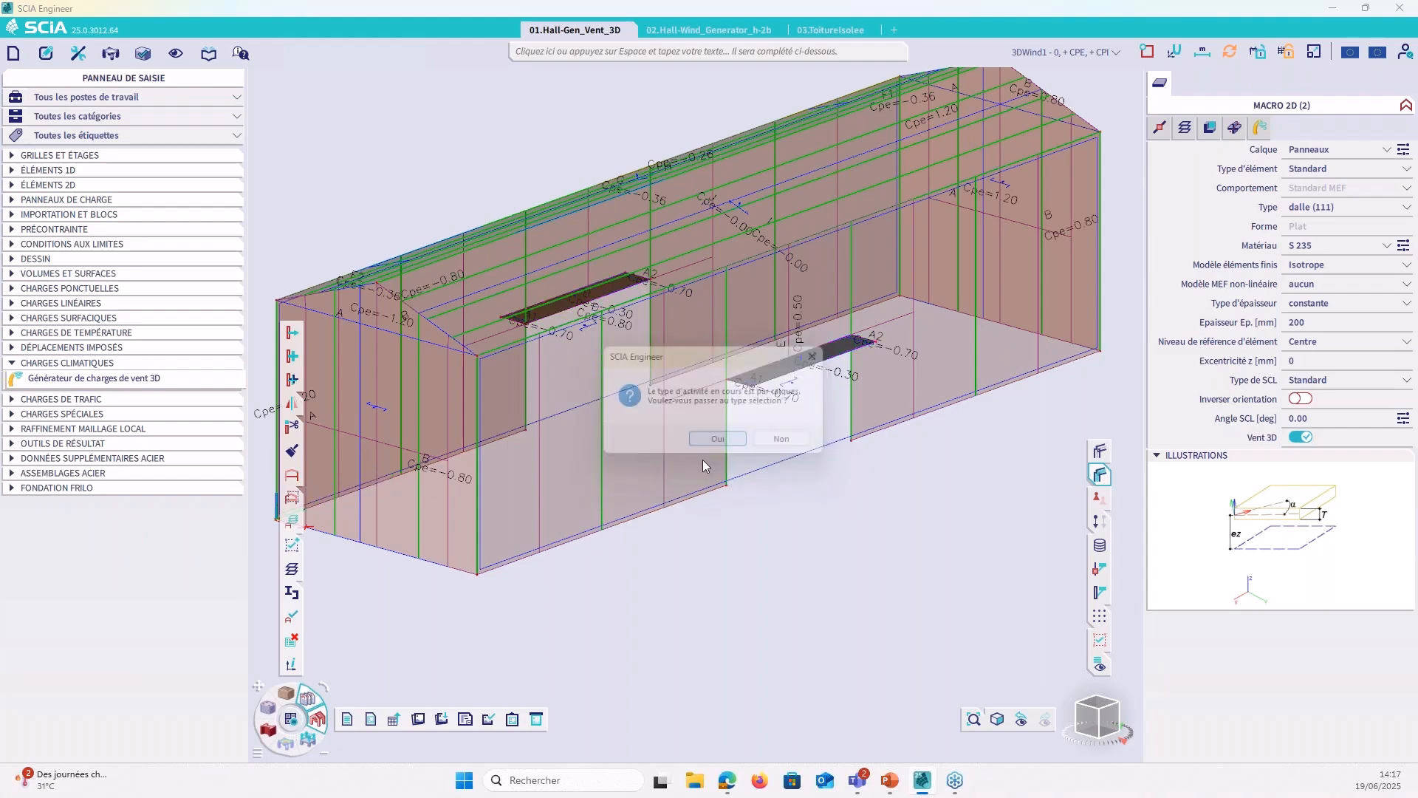
{"action": "scroll", "coordinate": [794, 502], "scroll_direction": "down", "scroll_amount": 2}
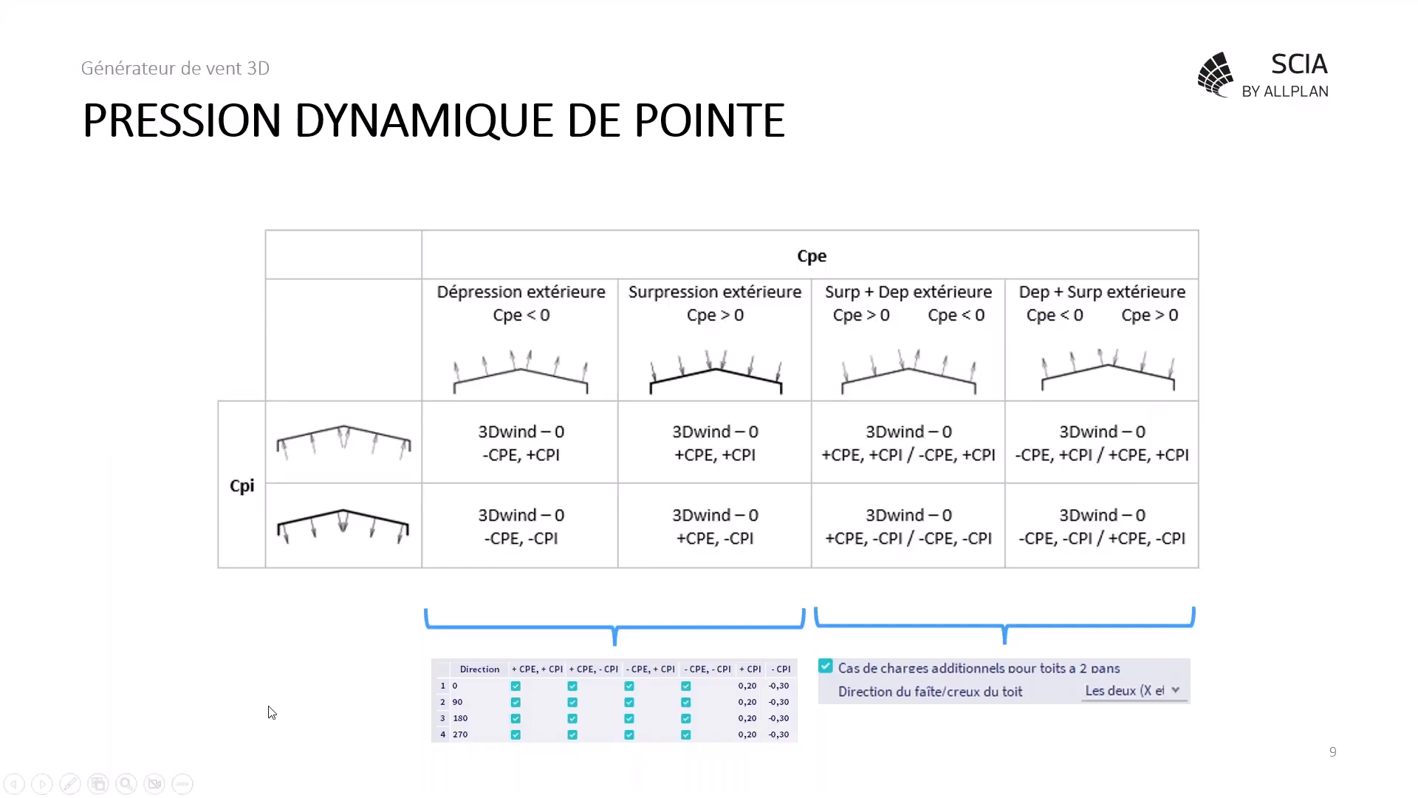
{"action": "left_click", "coordinate": [272, 711]}
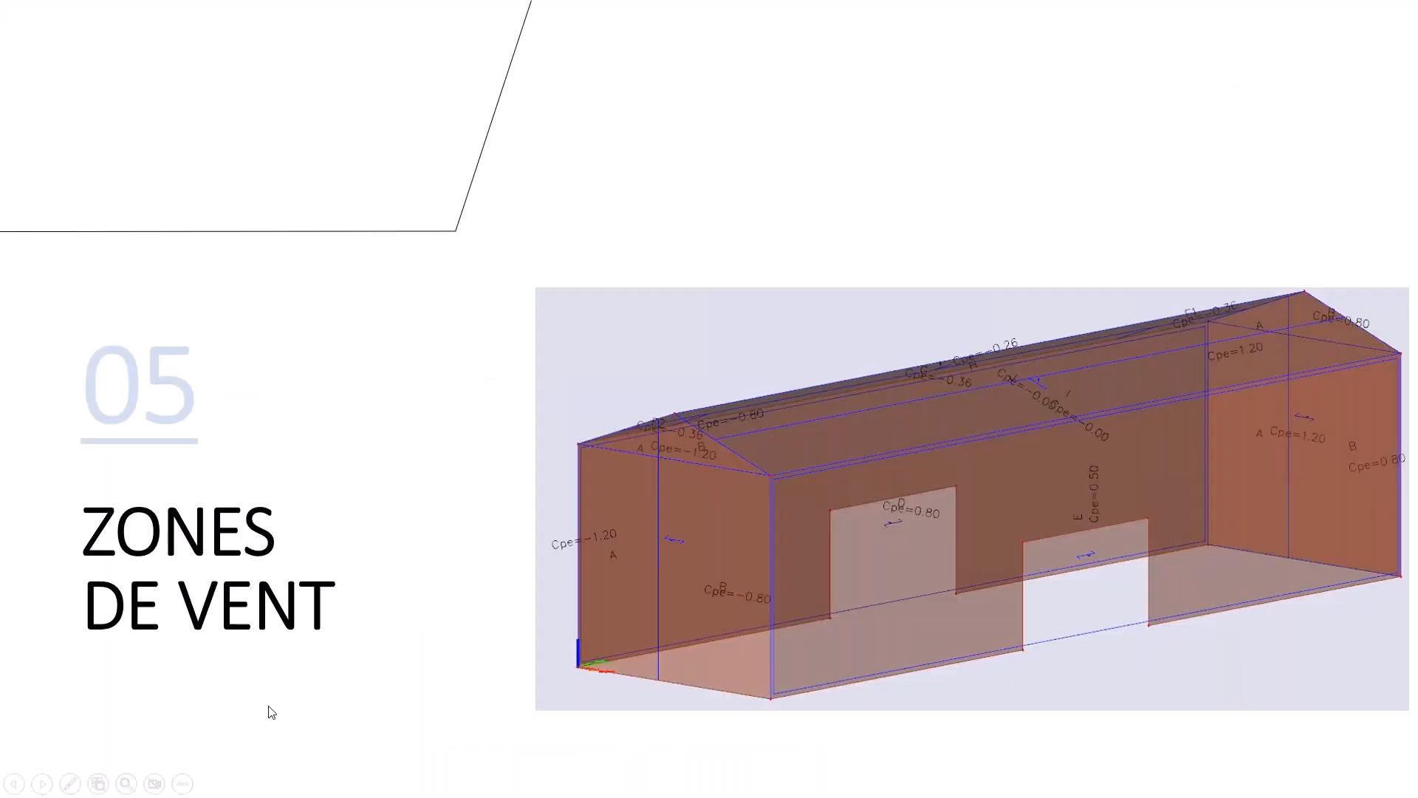
{"action": "left_click", "coordinate": [271, 711]}
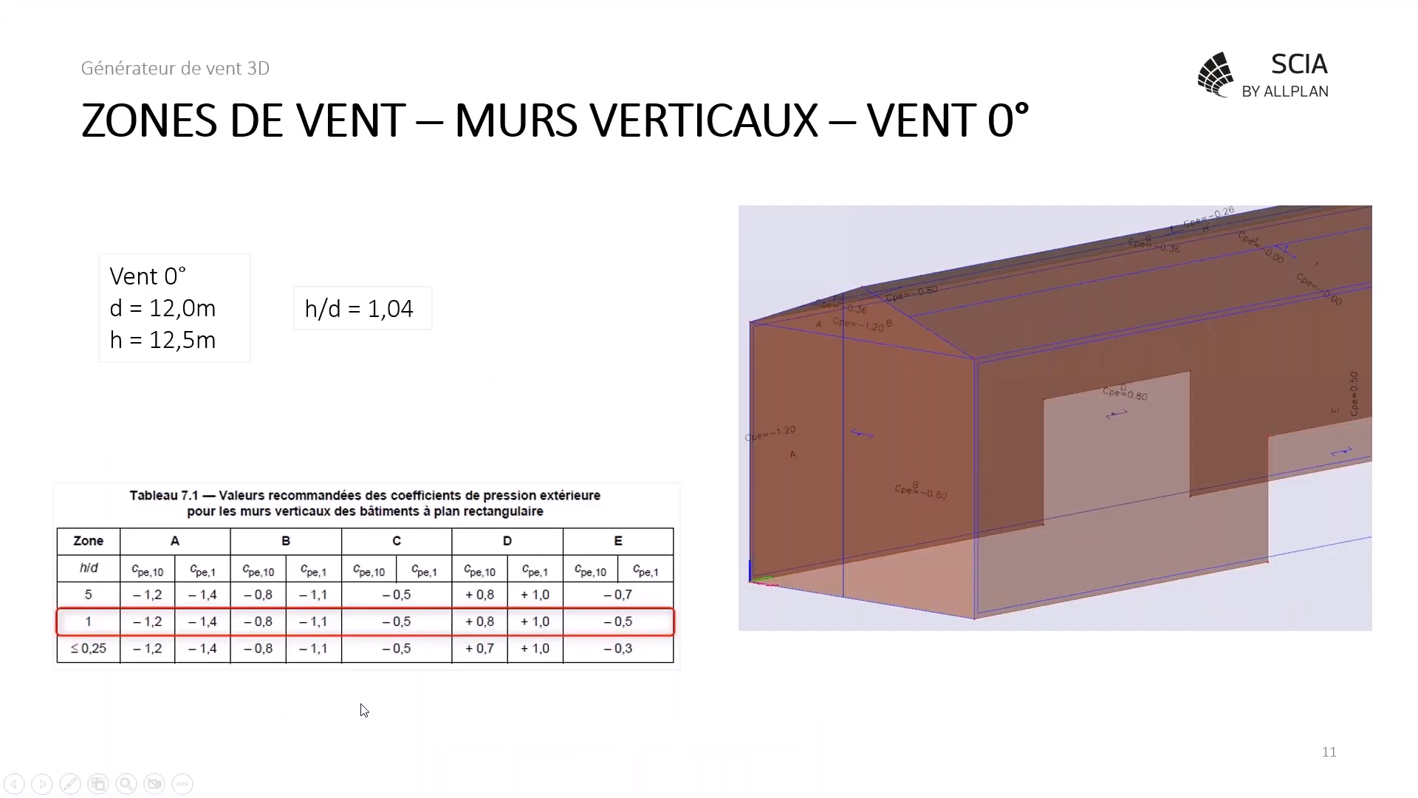
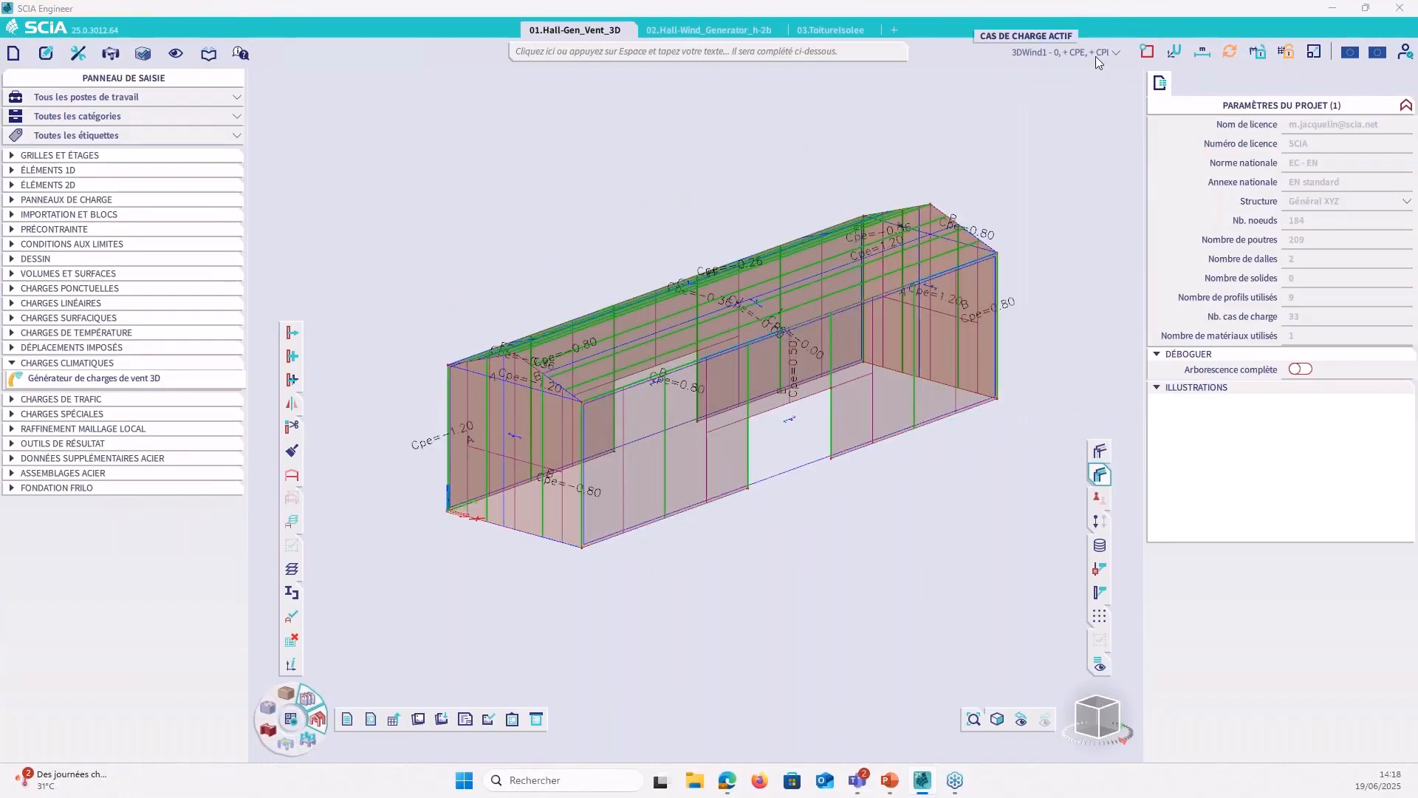
Step: Switch the active load case to 3DWind5 - 90, + CPE, + CPI
{"action": "left_click", "coordinate": [1096, 53]}
{"action": "left_click", "coordinate": [982, 148]}
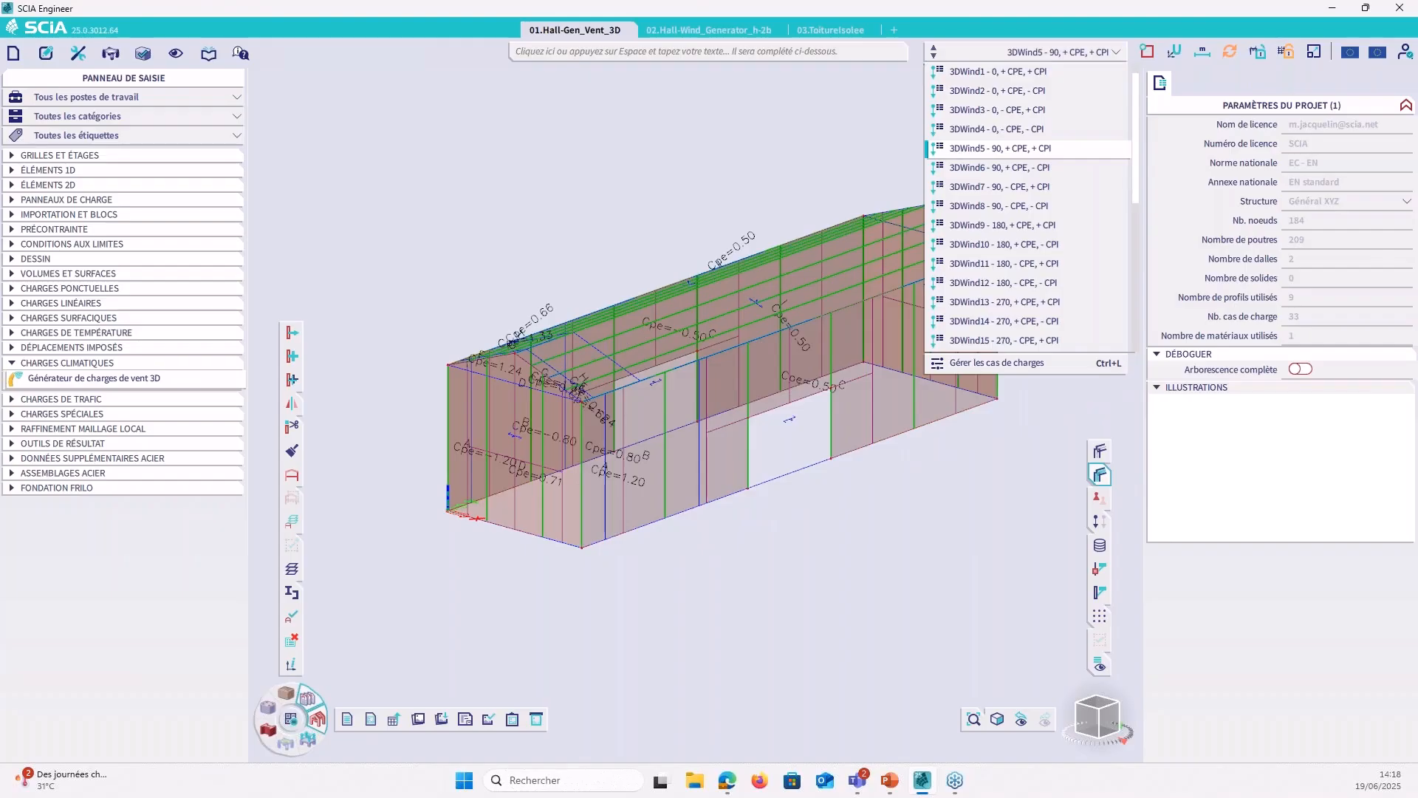
{"action": "left_click", "coordinate": [795, 159]}
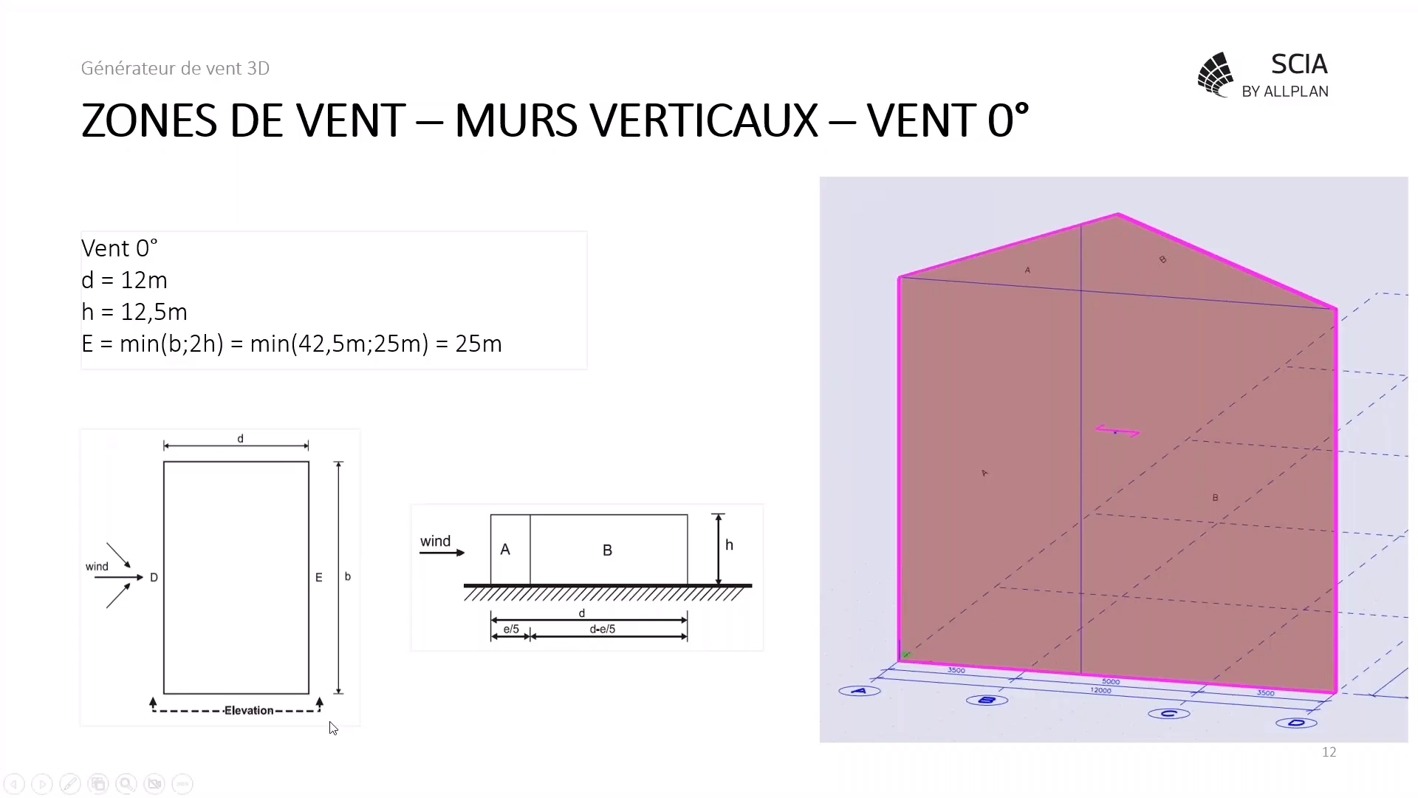
{"action": "key", "text": "Right"}
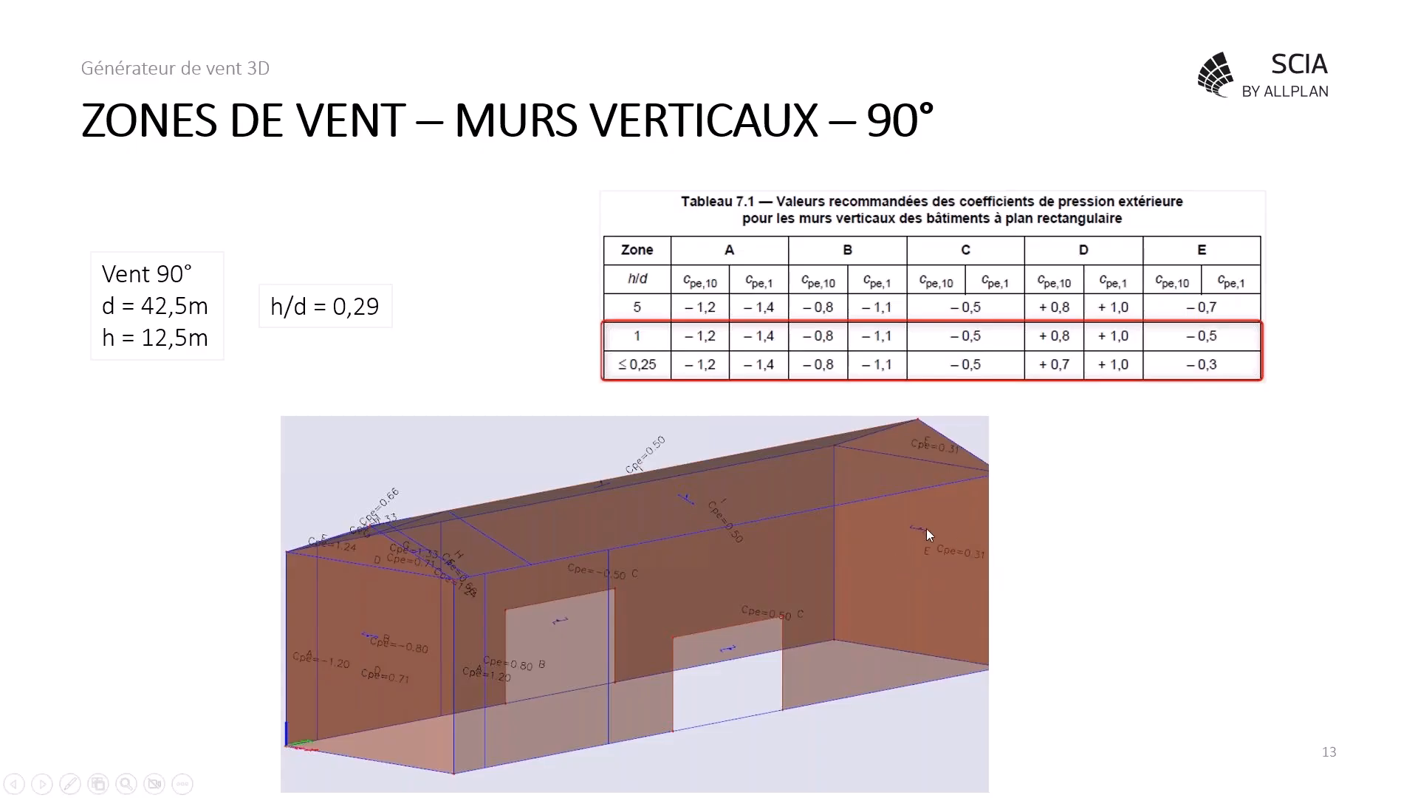
{"action": "left_click", "coordinate": [1116, 527]}
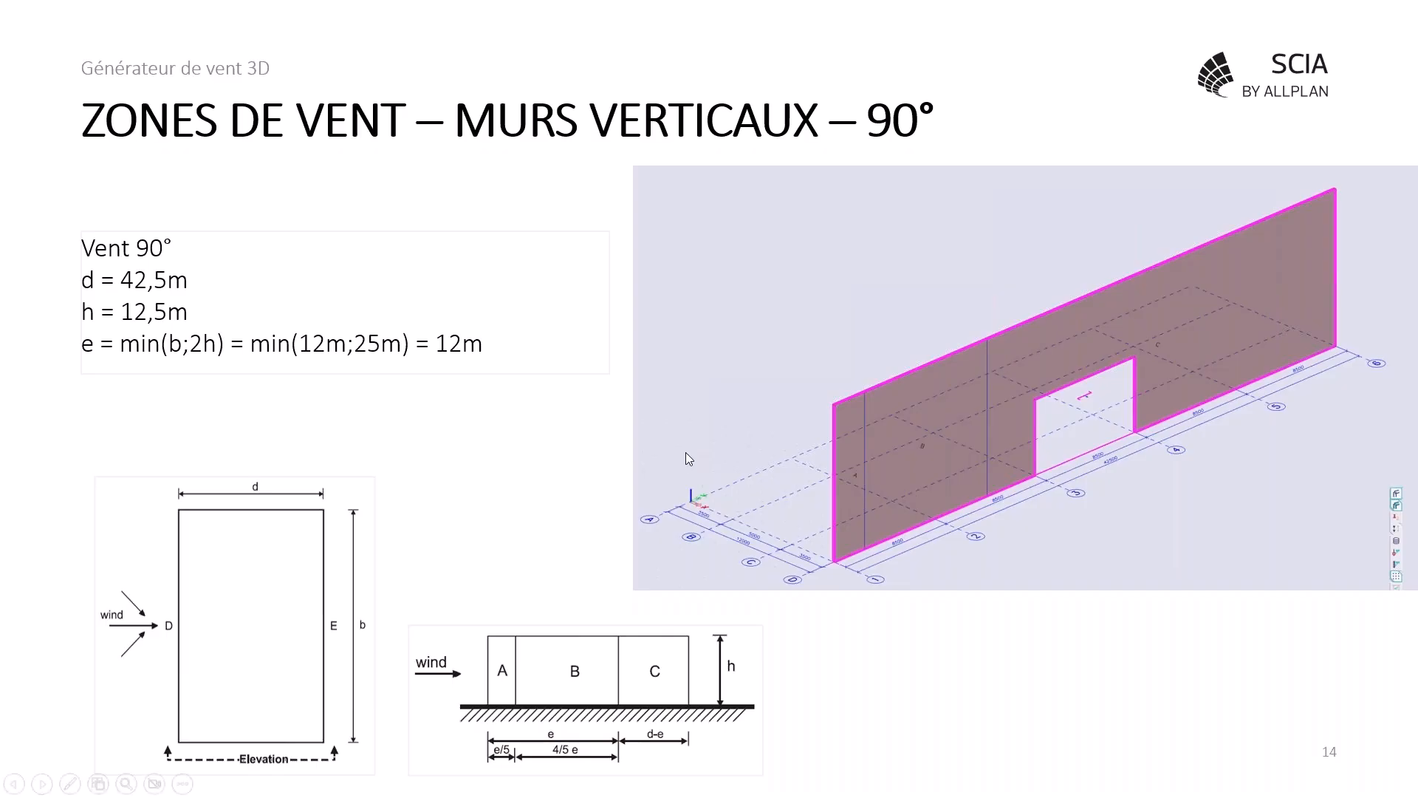
Step: Switch back to SCIA Engineer and examine the hall's wind zones and Cpe labels for 3DWind5 from above and in 3D
{"action": "key", "text": "alt+Tab"}
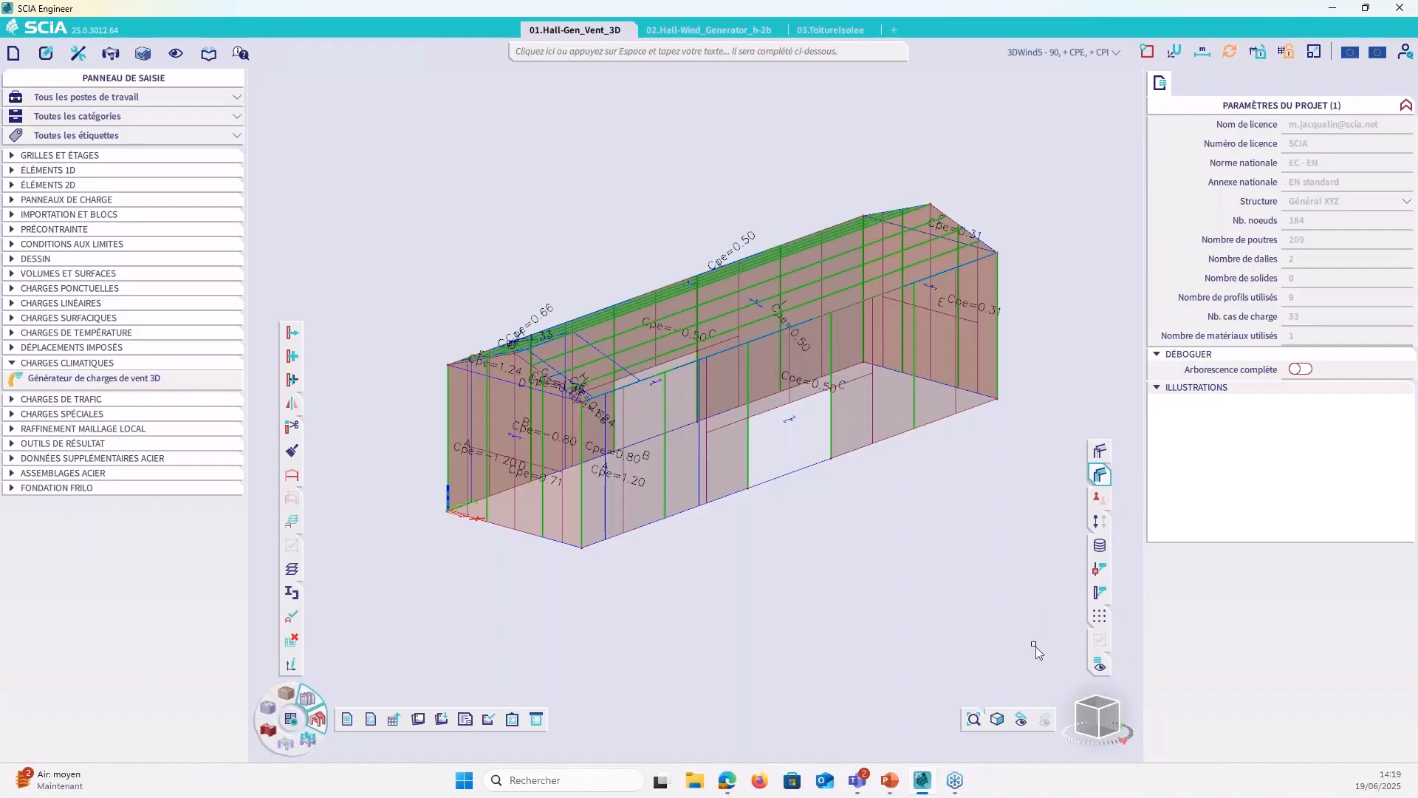
{"action": "left_click", "coordinate": [1099, 703]}
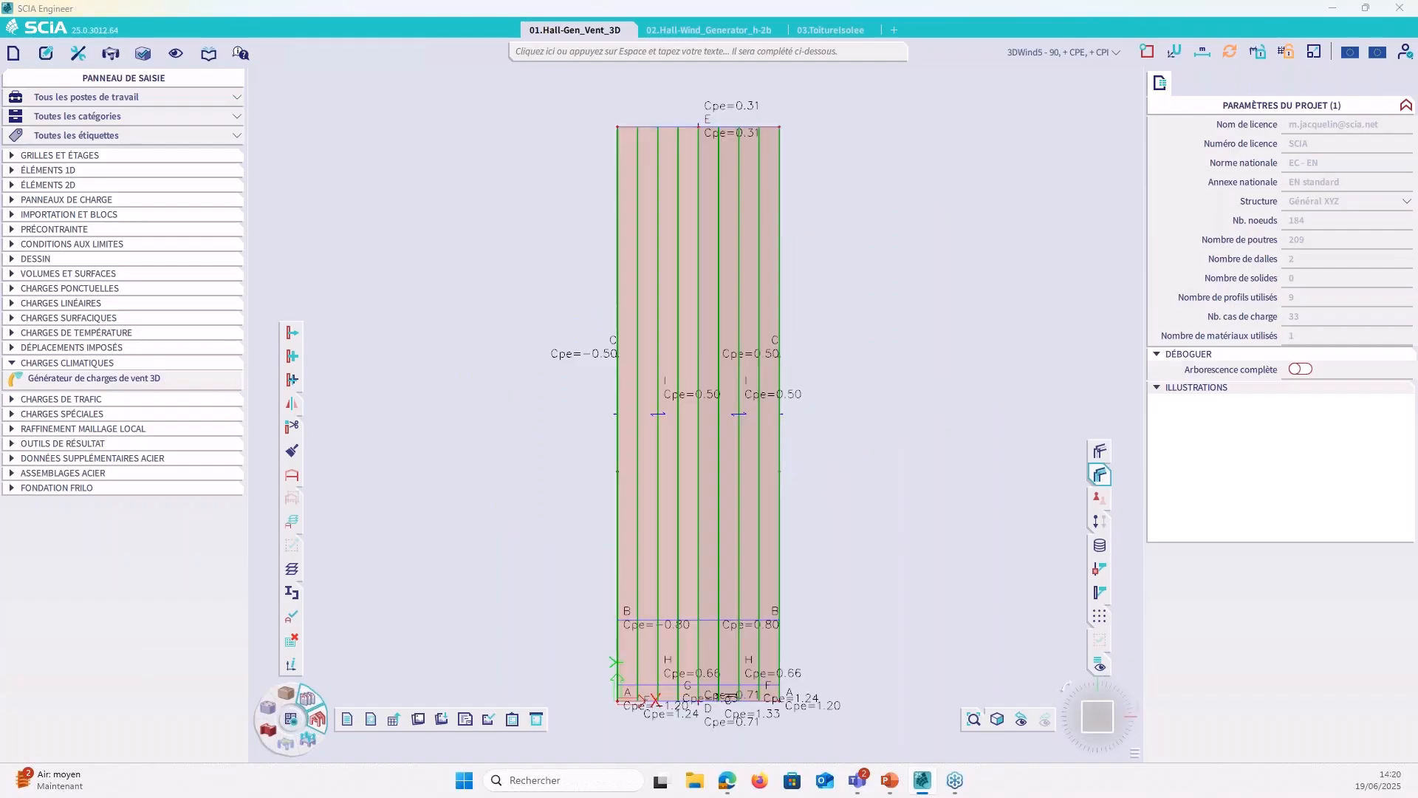
{"action": "middle_click_drag", "start_coordinate": [818, 611], "coordinate": [809, 583]}
{"action": "scroll", "coordinate": [809, 583], "scroll_direction": "up", "scroll_amount": 2}
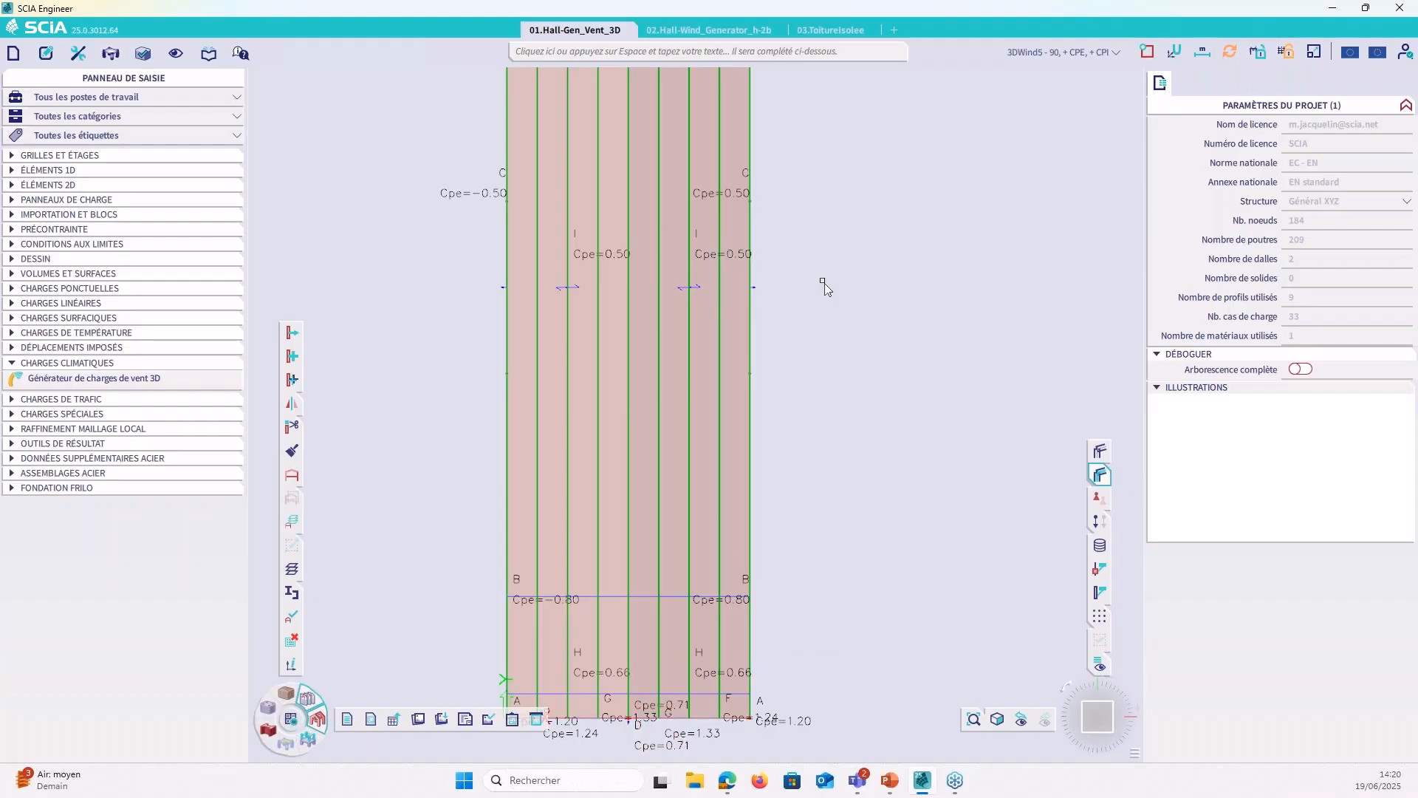
{"action": "scroll", "coordinate": [920, 356], "scroll_direction": "down", "scroll_amount": 2}
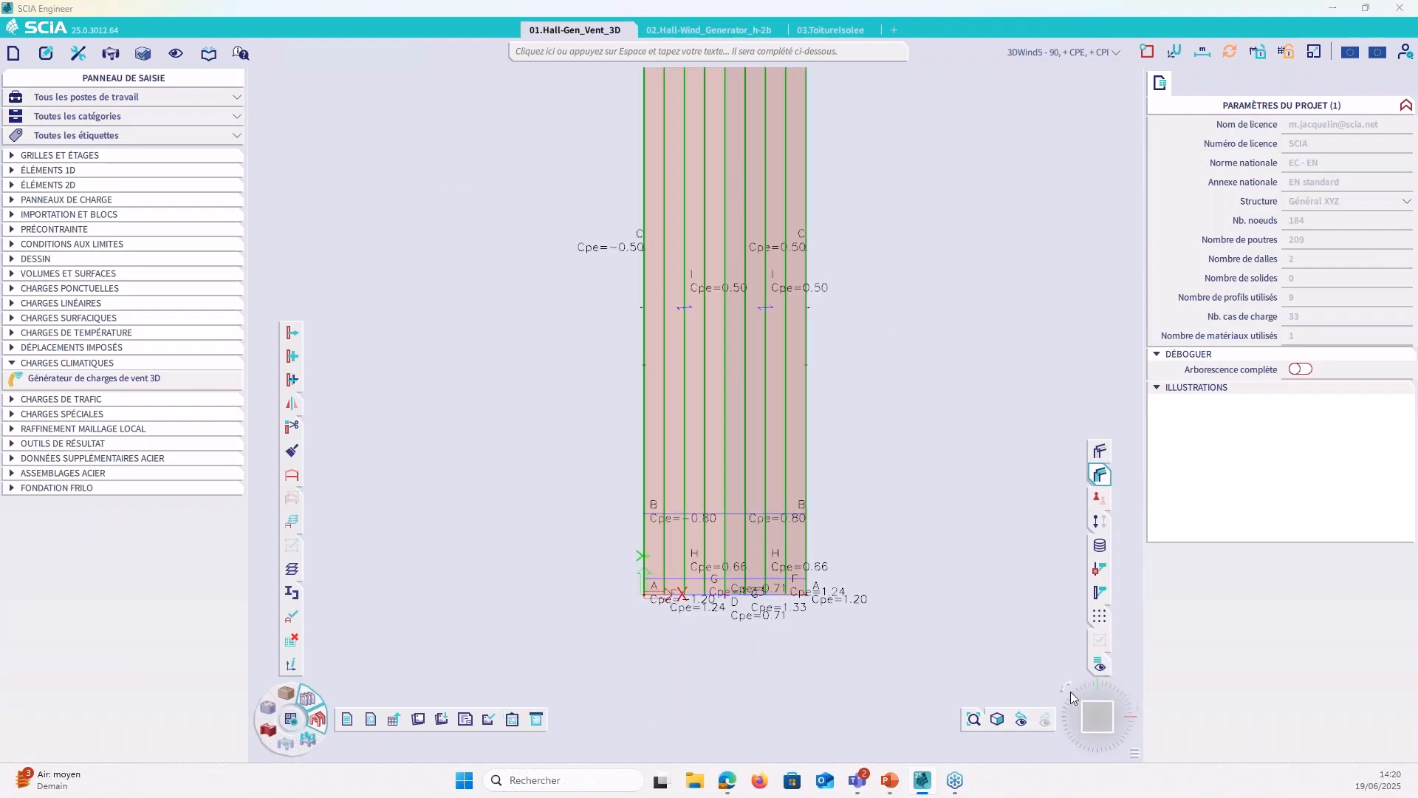
{"action": "left_click", "coordinate": [1113, 734]}
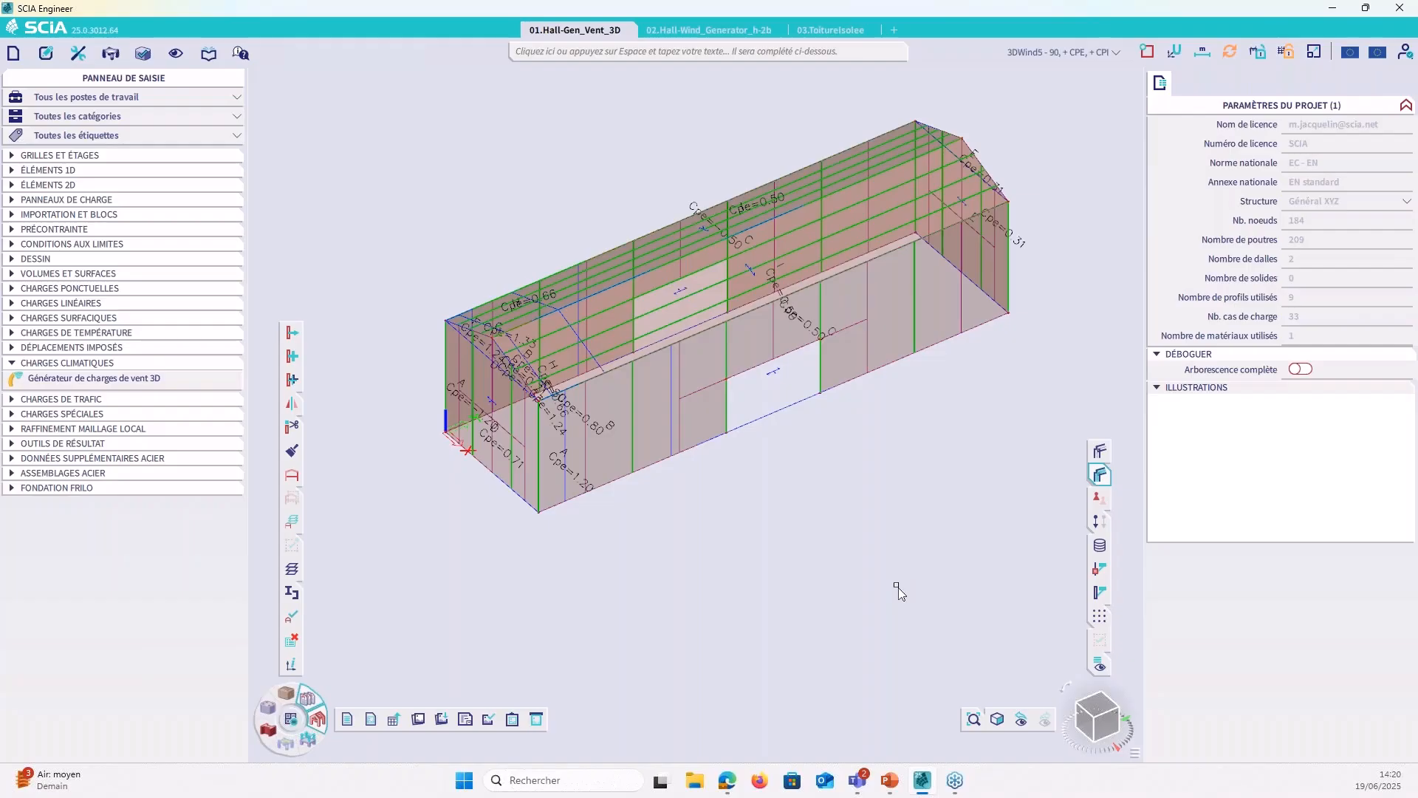
{"action": "scroll", "coordinate": [791, 369], "scroll_direction": "up", "scroll_amount": 2}
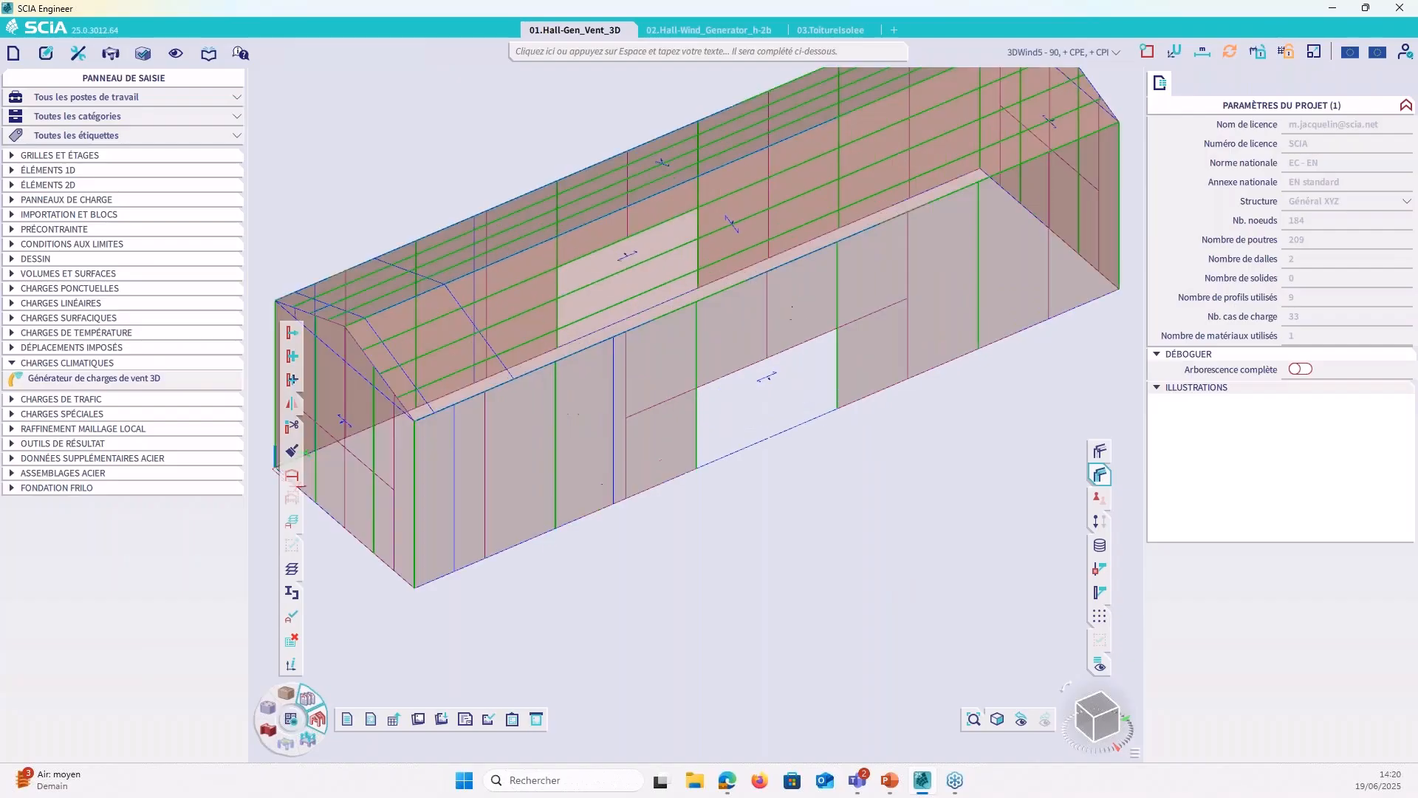
Step: Edit the zones of the long wall's wind data WD2 for direction 90 Basic 1, replacing the generated geometry with Modèle selon EC-EN
{"action": "left_click", "coordinate": [771, 384]}
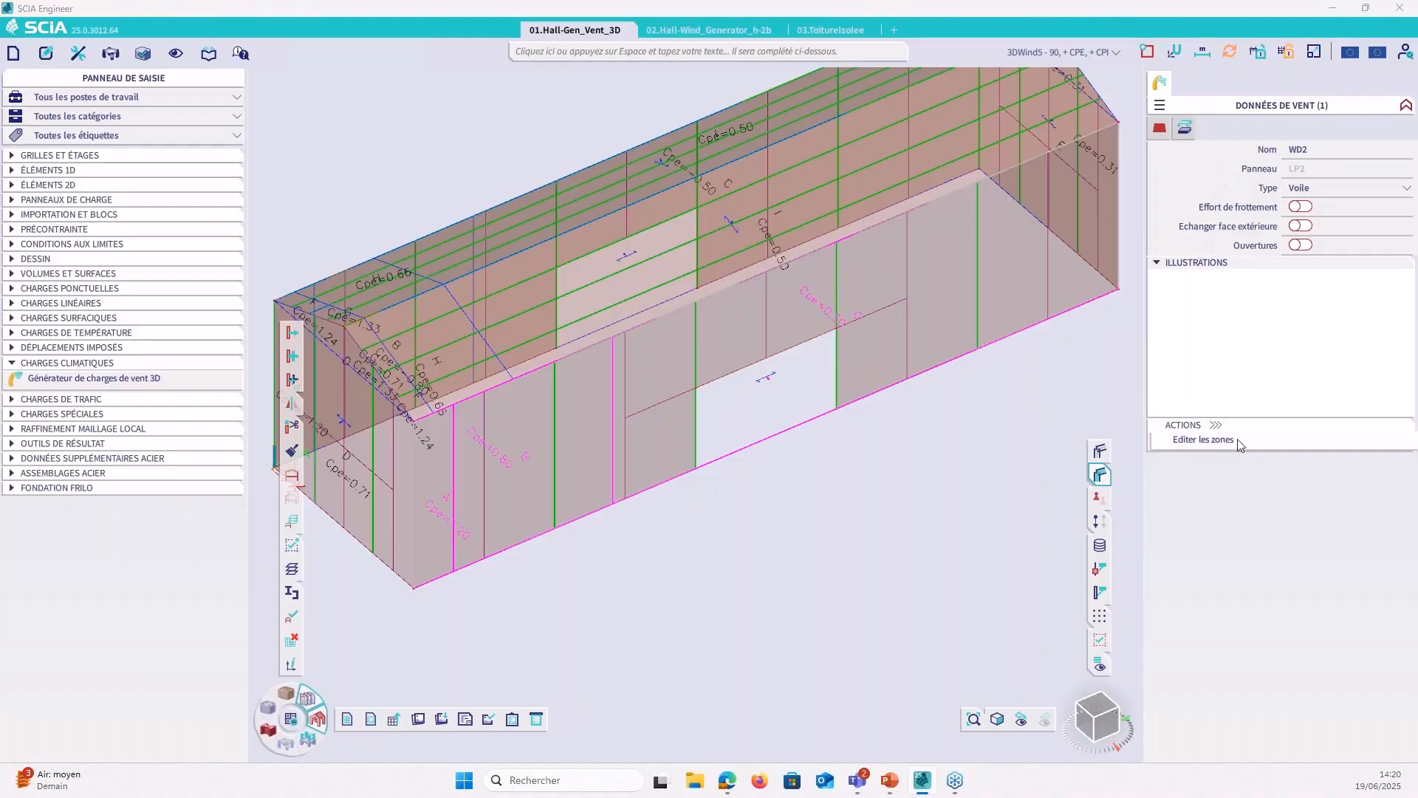
{"action": "left_click", "coordinate": [1201, 441]}
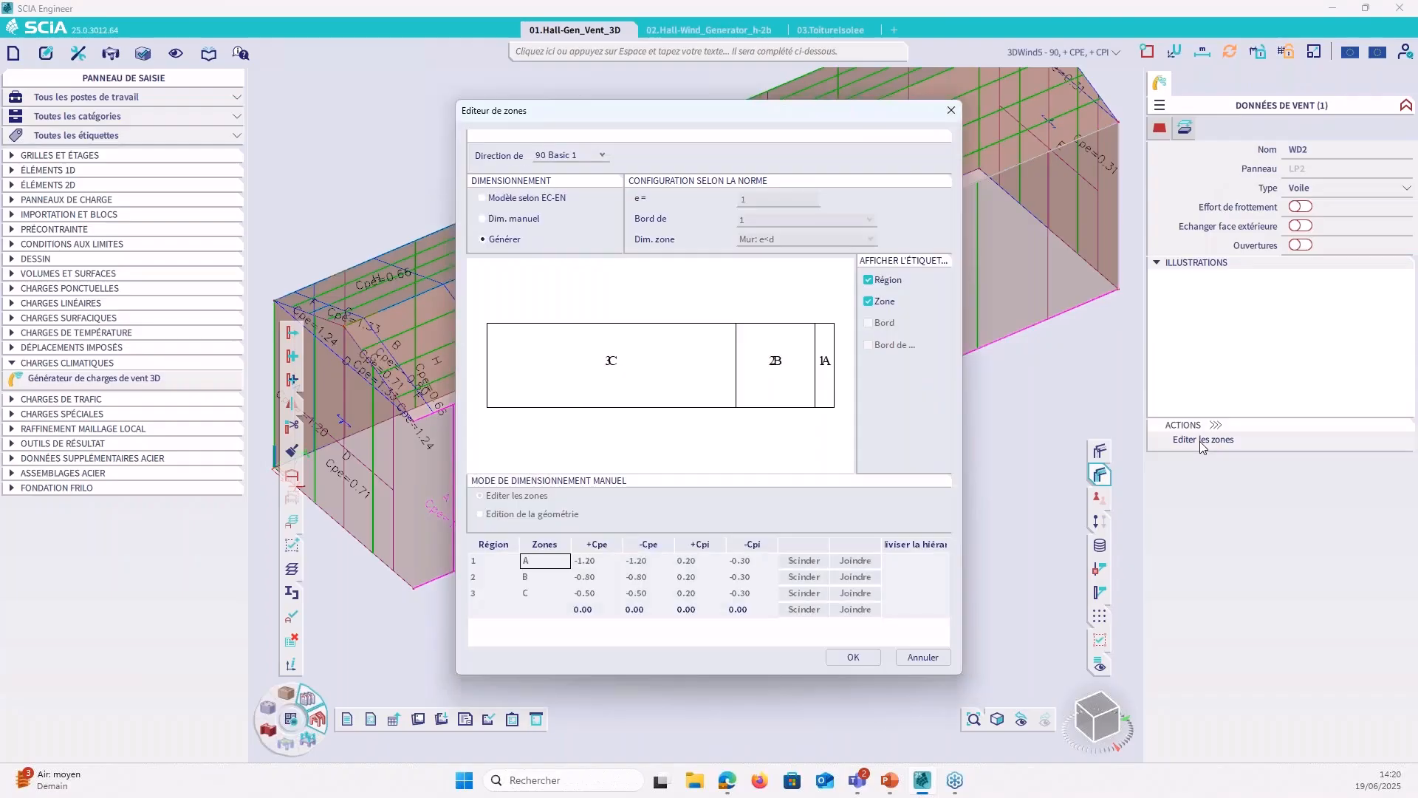
{"action": "left_click", "coordinate": [604, 155]}
{"action": "left_click", "coordinate": [651, 161]}
{"action": "left_click", "coordinate": [504, 198]}
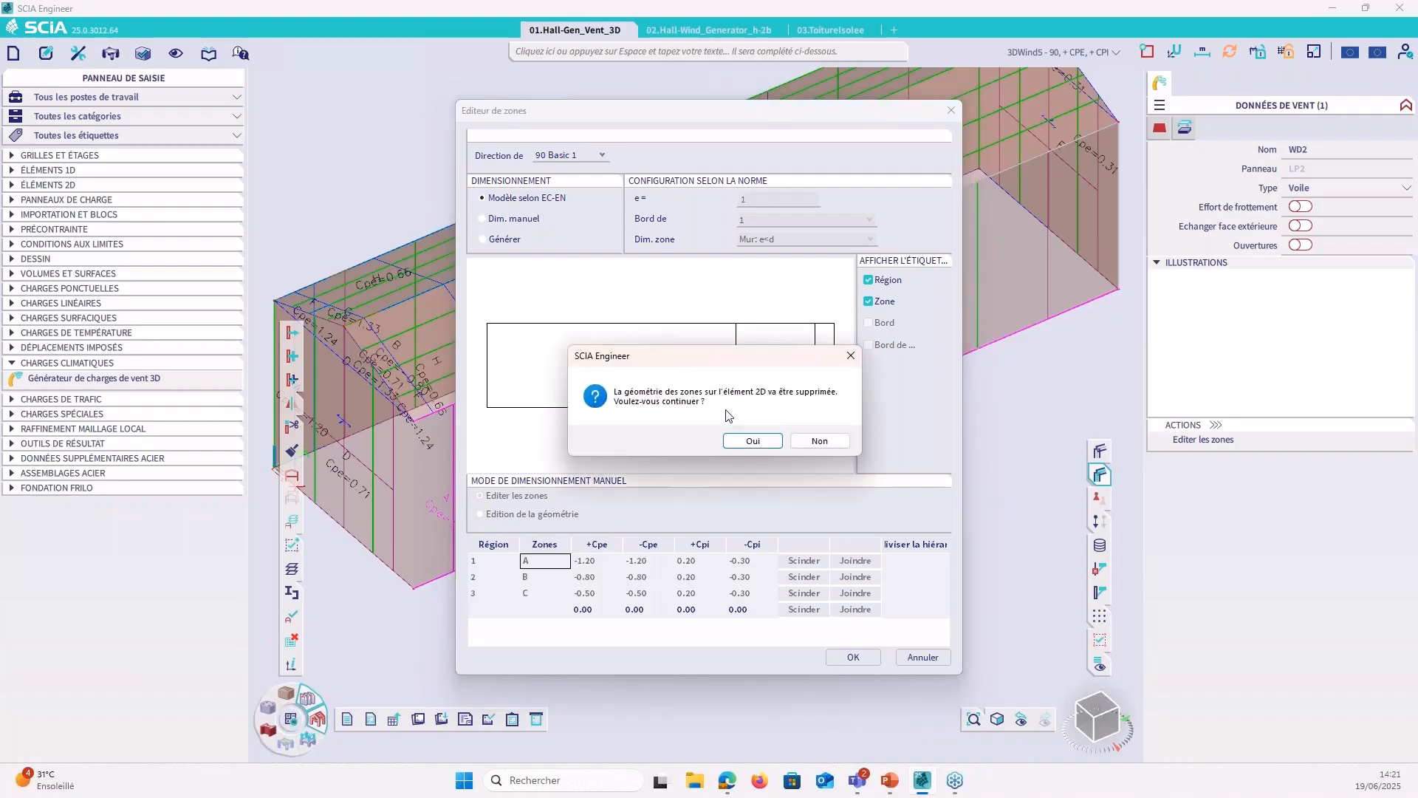
{"action": "left_click", "coordinate": [744, 440]}
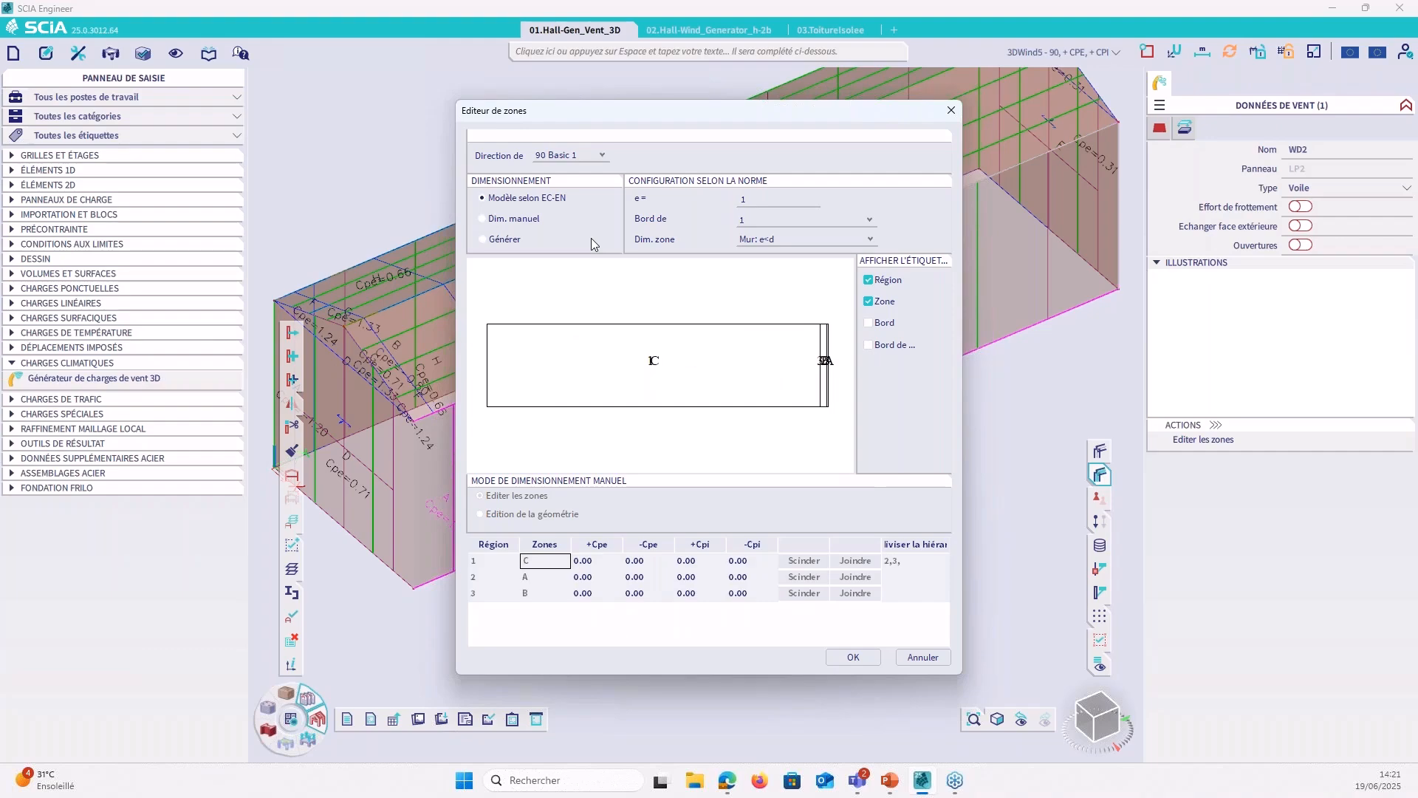
Step: Display the edge labels in the zone preview and set e to 12
{"action": "left_click", "coordinate": [869, 324]}
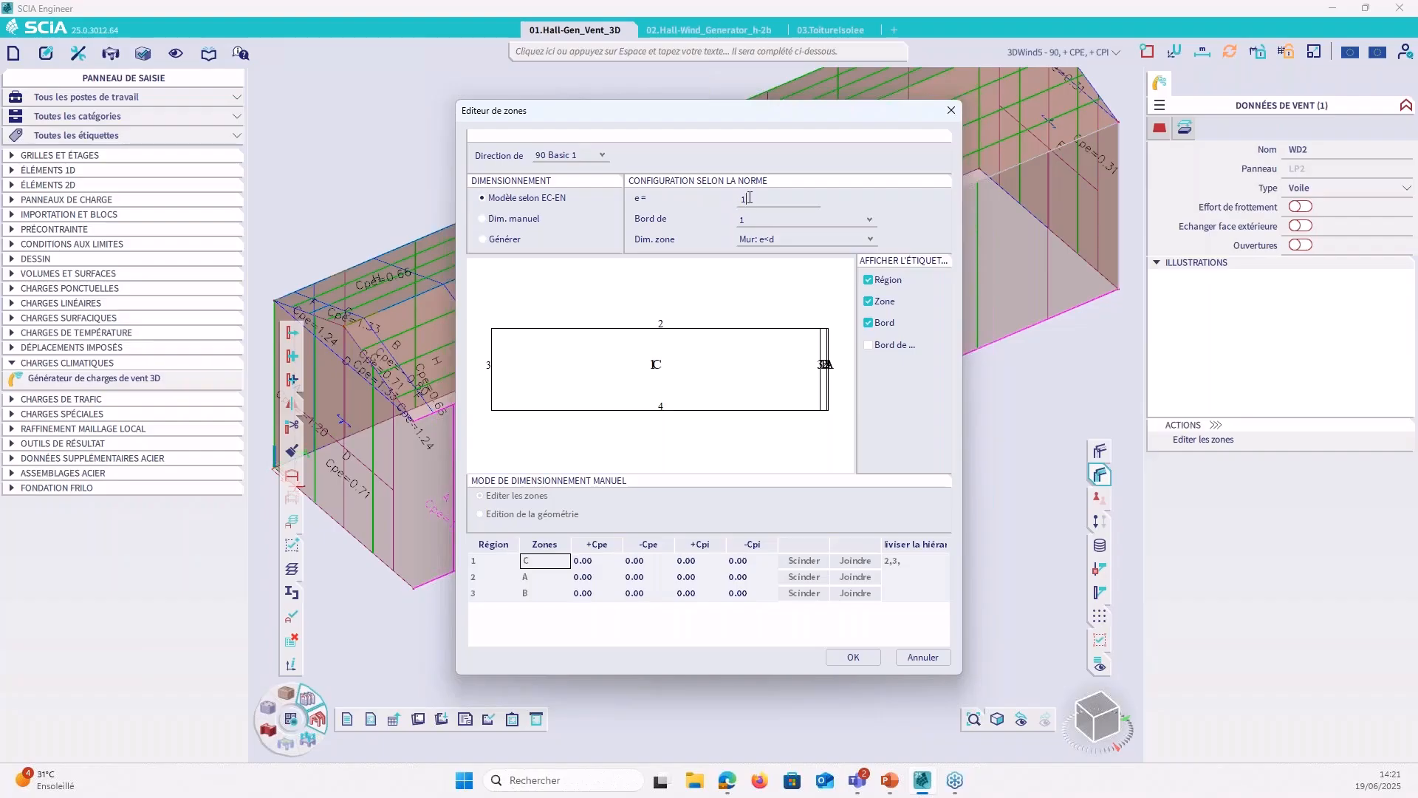
{"action": "type", "text": "2"}
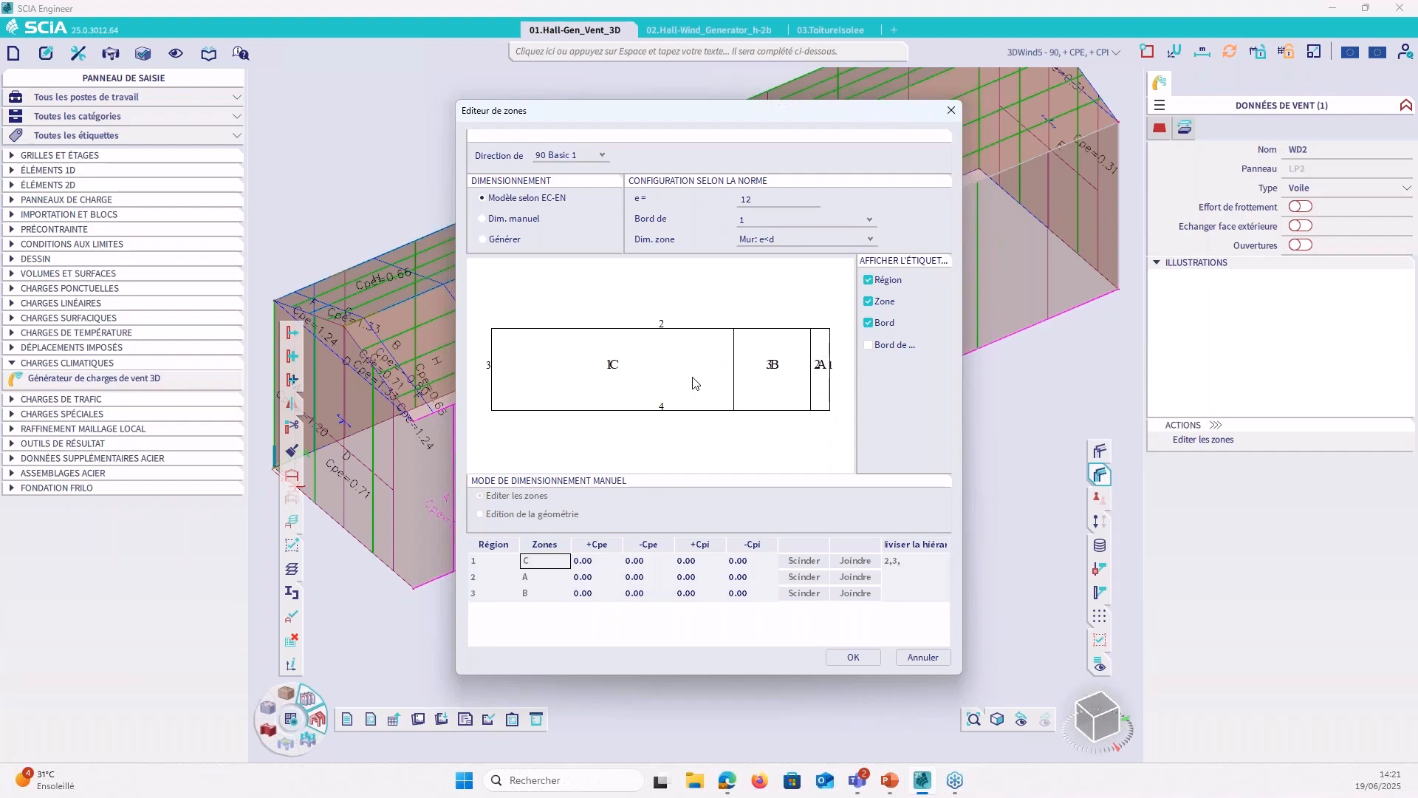
Step: Try edge 2 as the reference edge for the wall zones and return it to edge 1
{"action": "left_click", "coordinate": [748, 215]}
{"action": "left_click", "coordinate": [747, 243]}
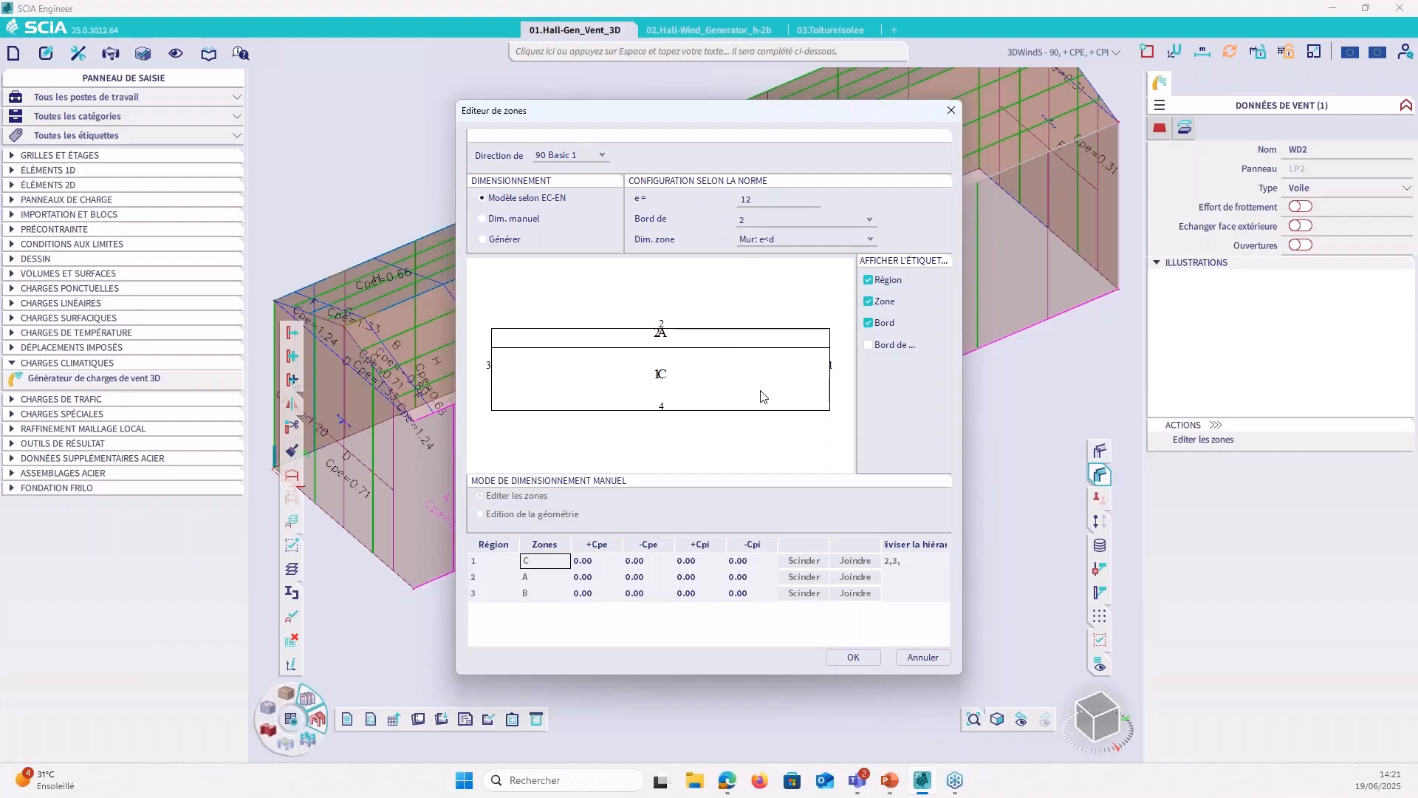
{"action": "left_click", "coordinate": [755, 220]}
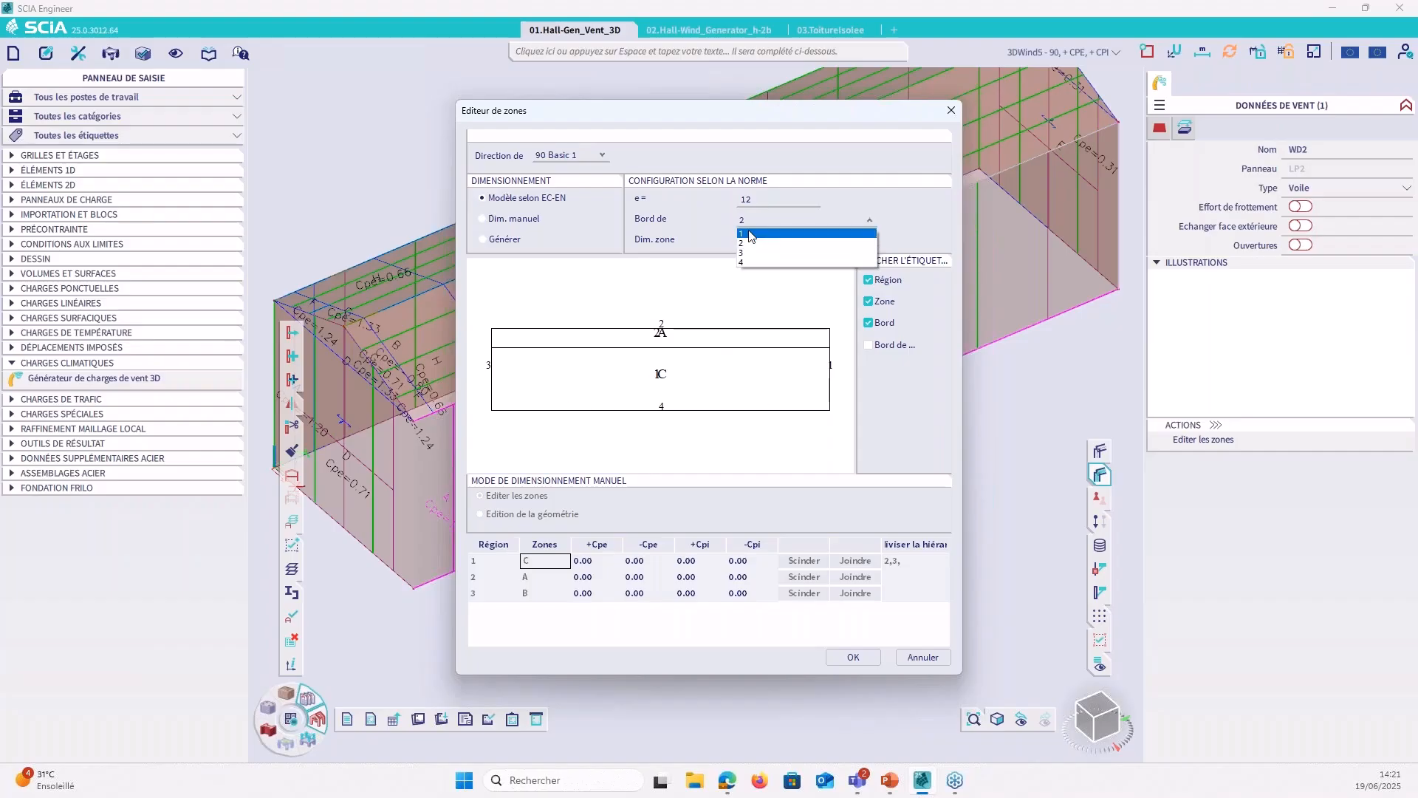
{"action": "left_click", "coordinate": [748, 230]}
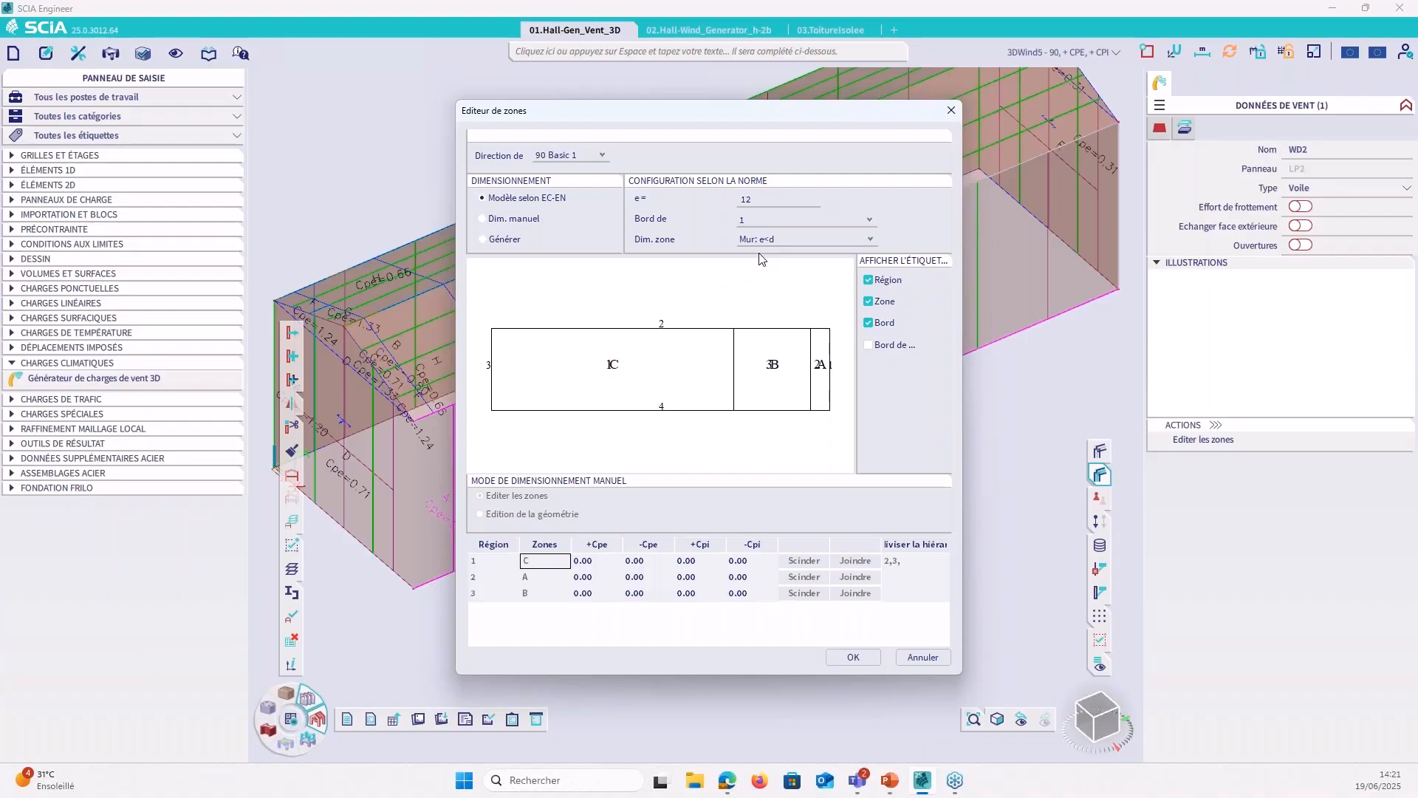
Step: Try the zone dimension type Mur: contre le vent on the wall, and change it to Mur: protégé du vent
{"action": "left_click", "coordinate": [777, 239]}
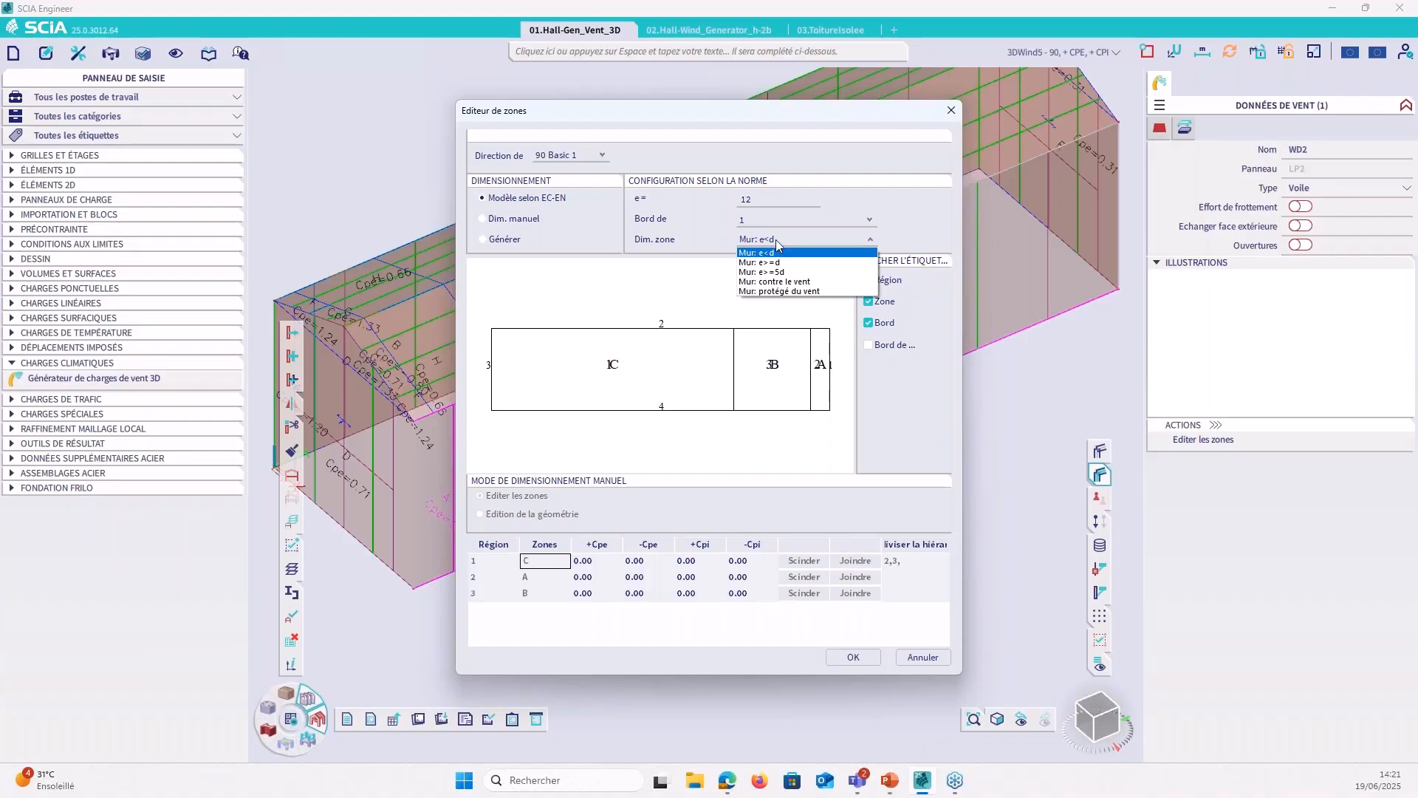
{"action": "left_click", "coordinate": [786, 283]}
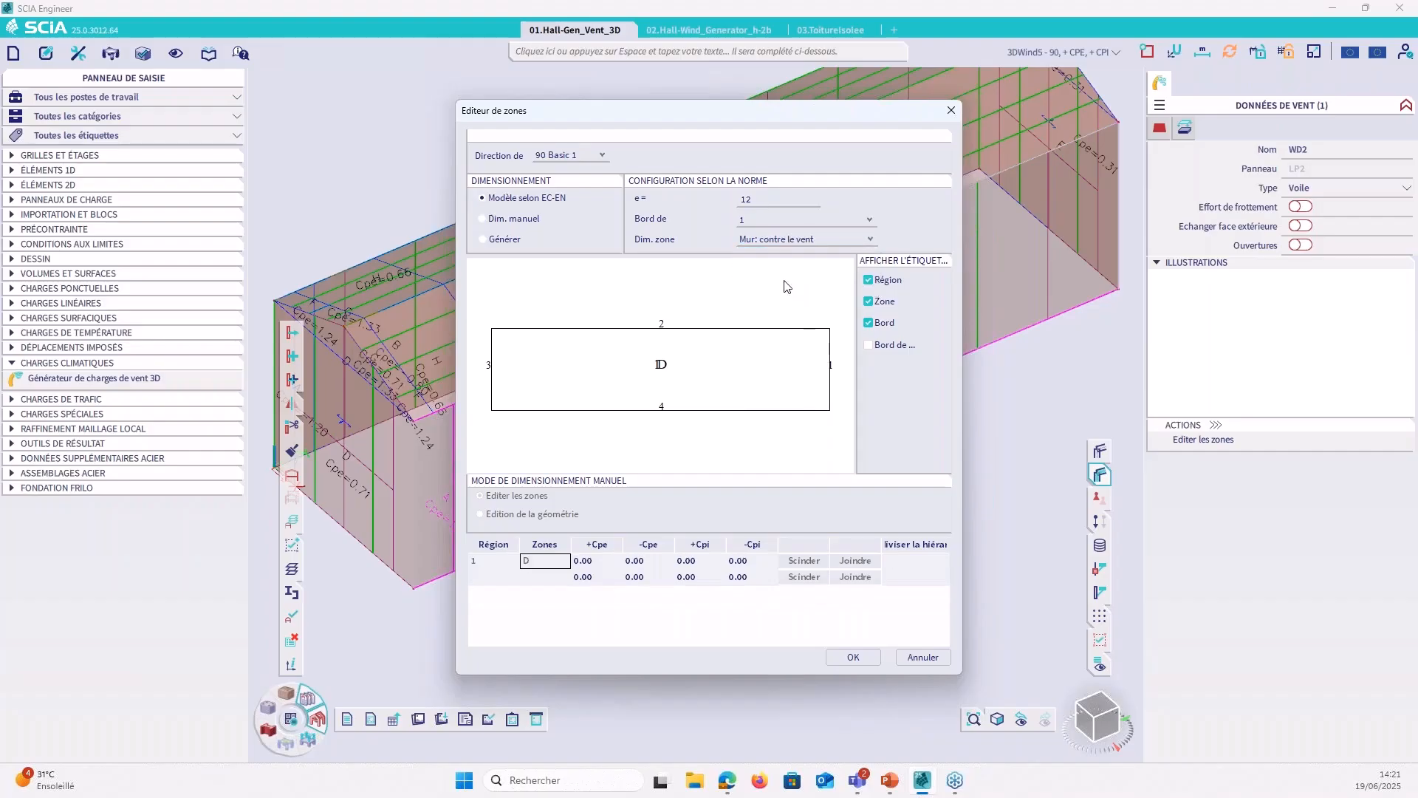
{"action": "left_click", "coordinate": [787, 242]}
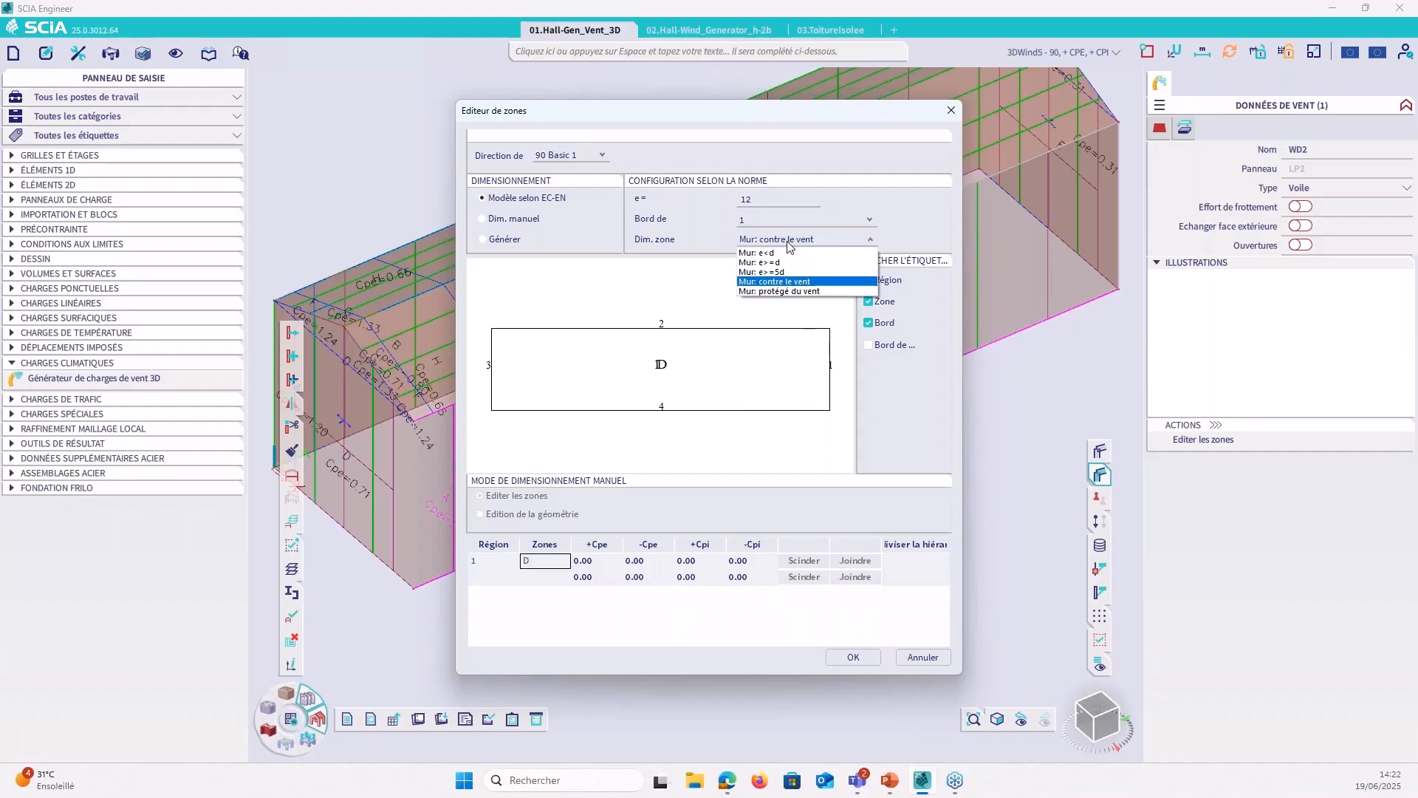
{"action": "left_click", "coordinate": [783, 292]}
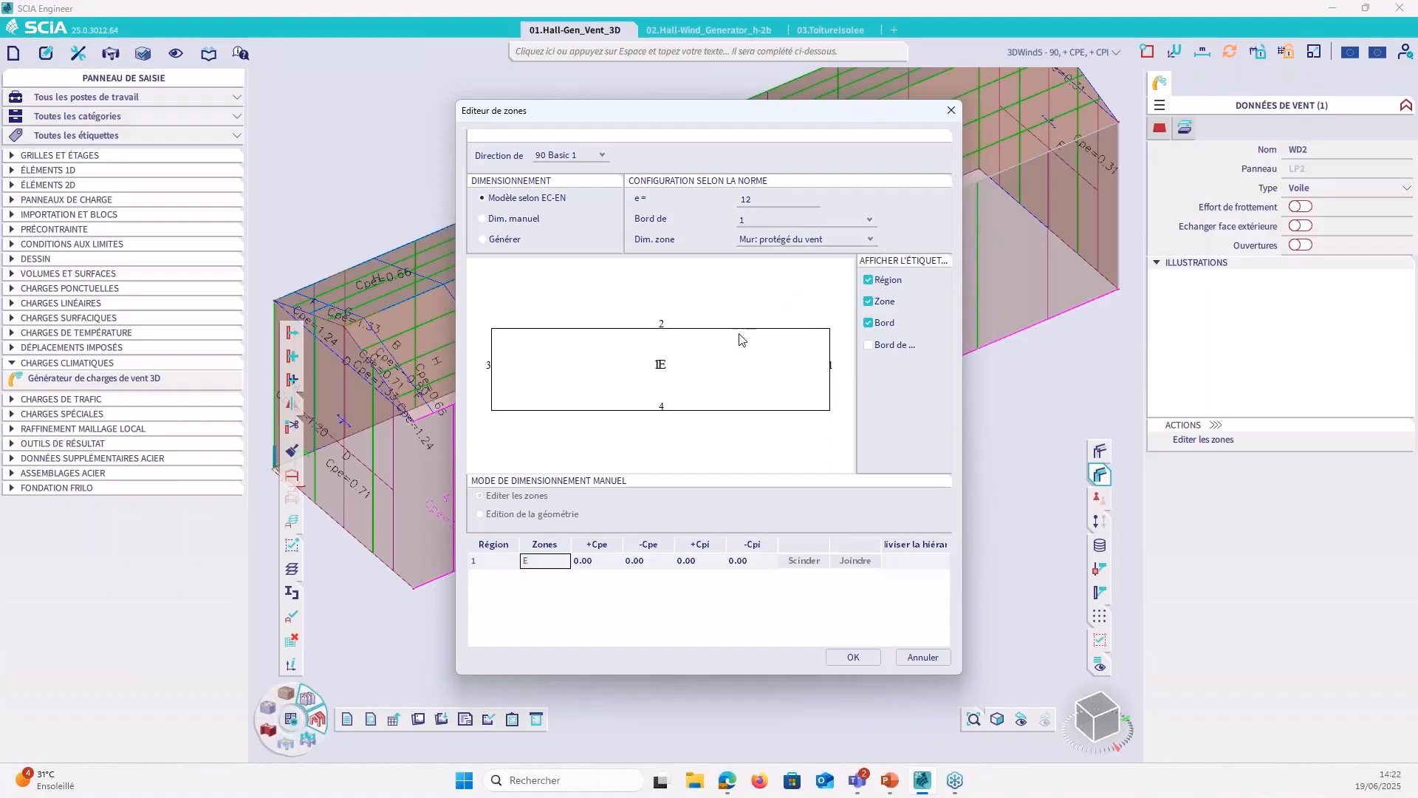
Step: Set the wall's zone dimension type to Mur: e<d and switch its zone sizing to Dim. manuel
{"action": "left_click", "coordinate": [787, 241]}
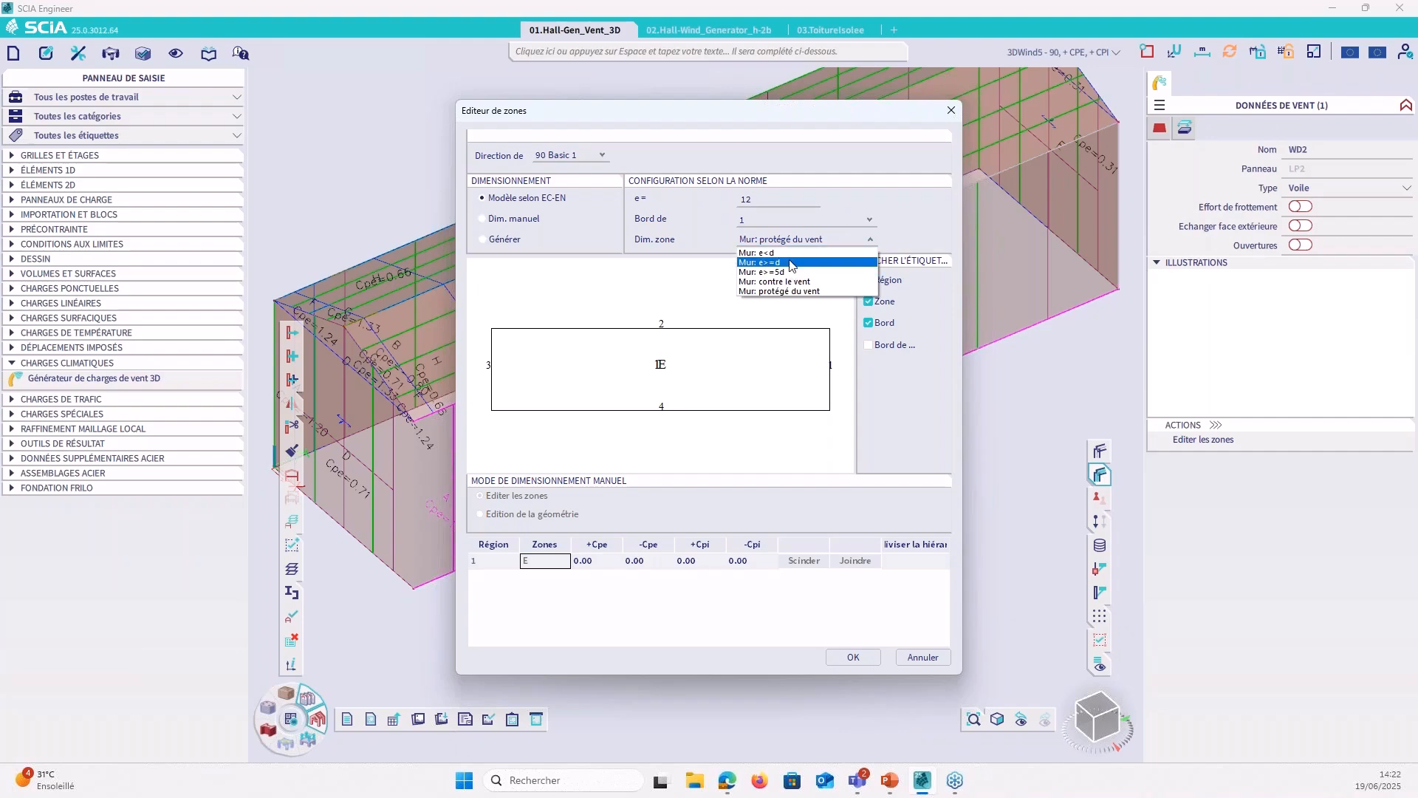
{"action": "left_click", "coordinate": [761, 253]}
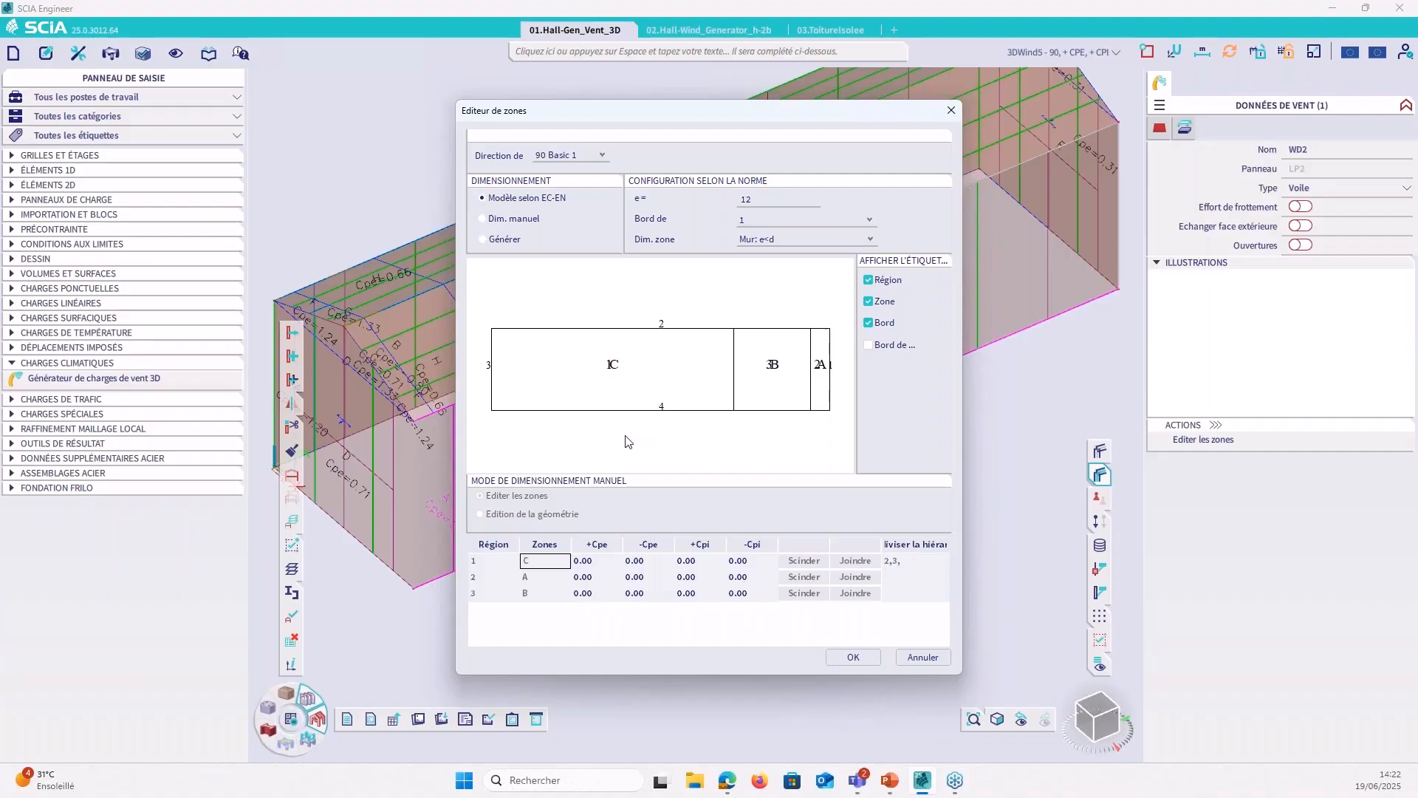
{"action": "left_click", "coordinate": [517, 219]}
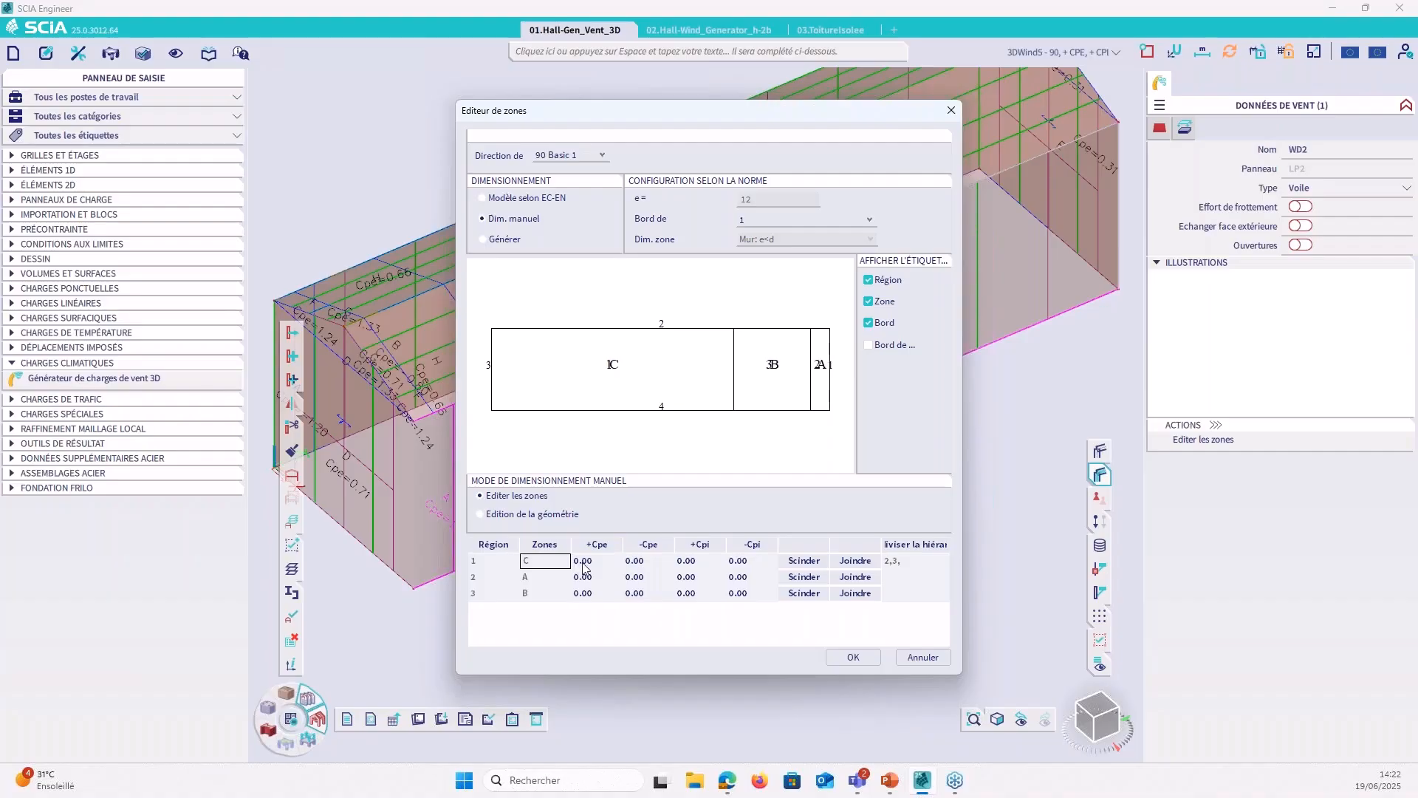
Step: Split region 1 with a third division parallel to edge 1 at 6000 mm and name the new zone D
{"action": "left_click", "coordinate": [804, 562]}
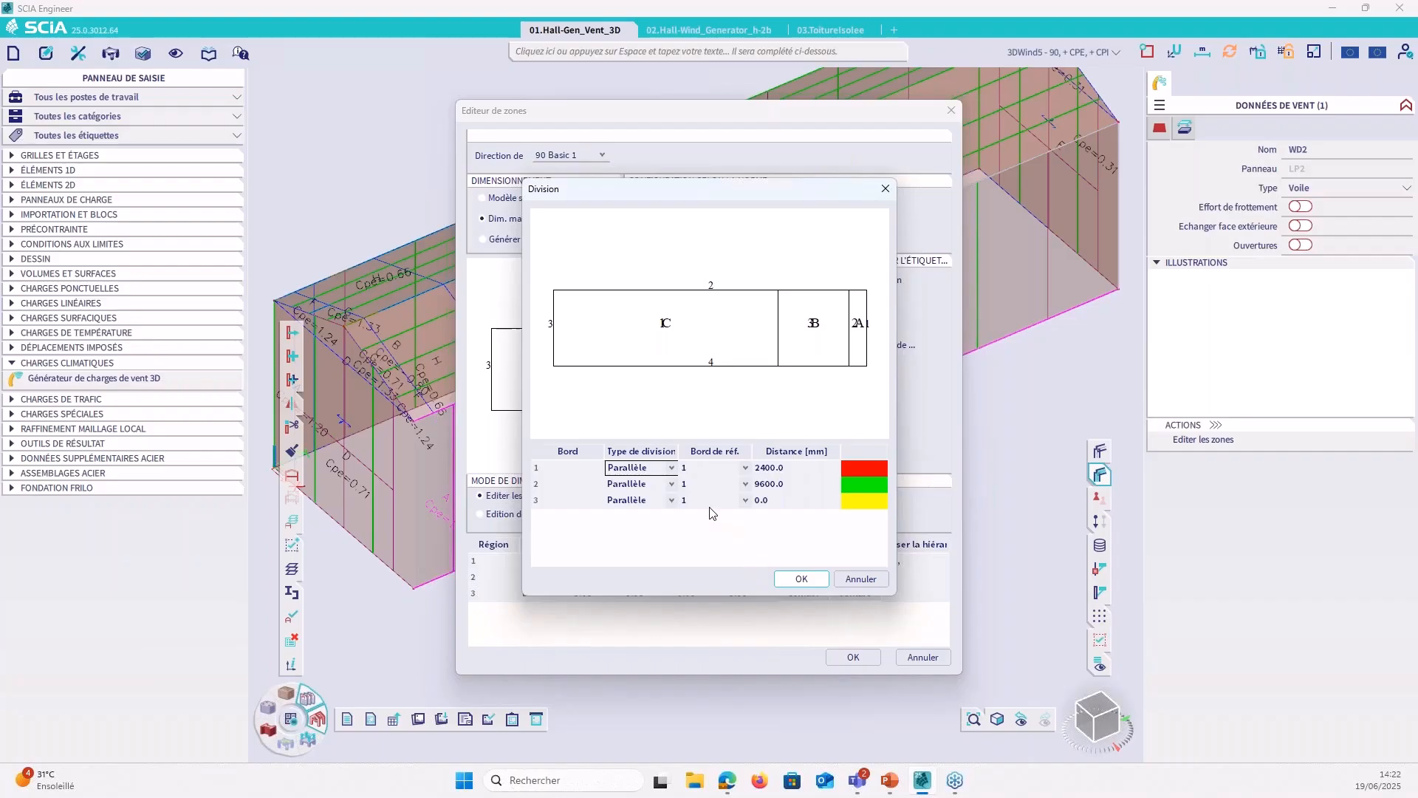
{"action": "left_click", "coordinate": [768, 502]}
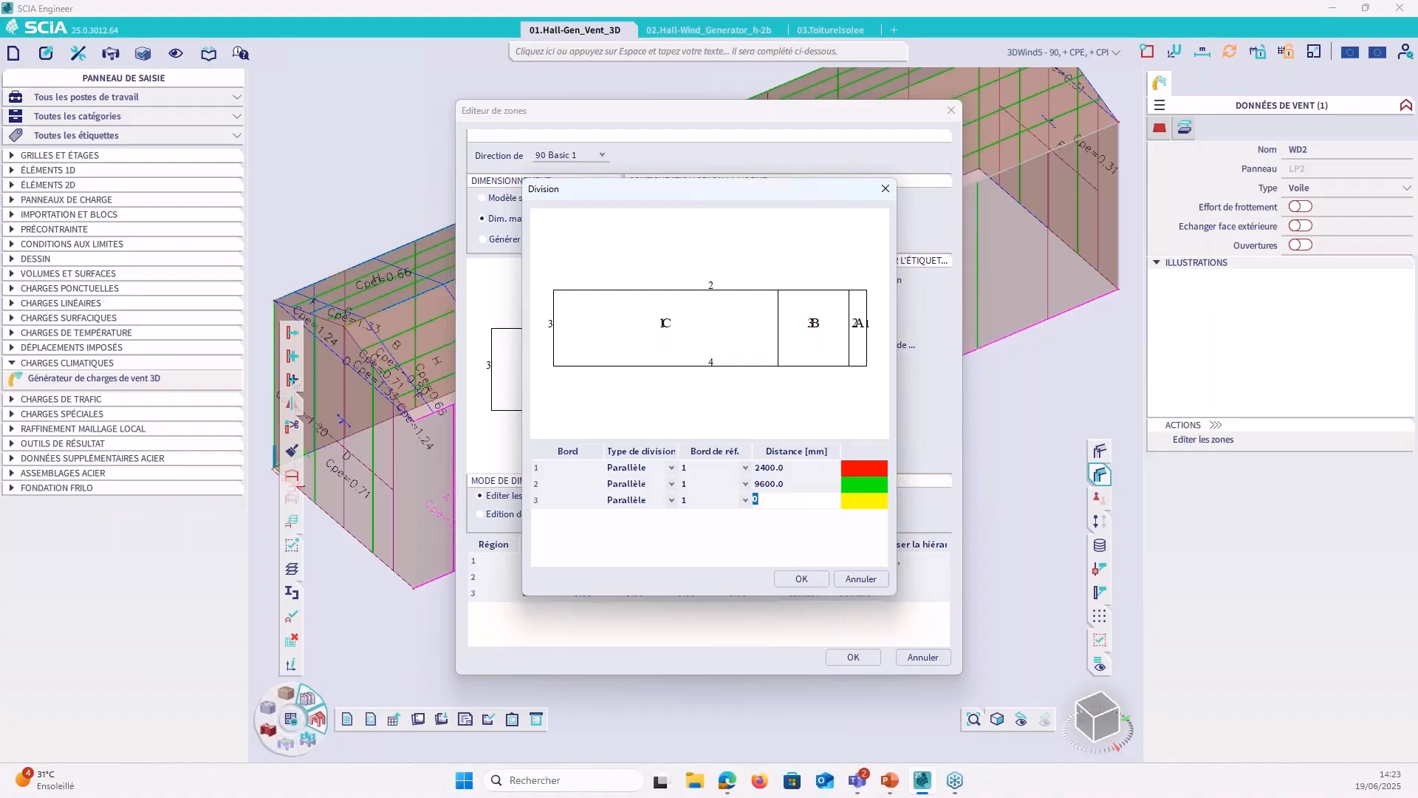
{"action": "type", "text": "6000"}
{"action": "key", "text": "Return"}
{"action": "left_click", "coordinate": [800, 576]}
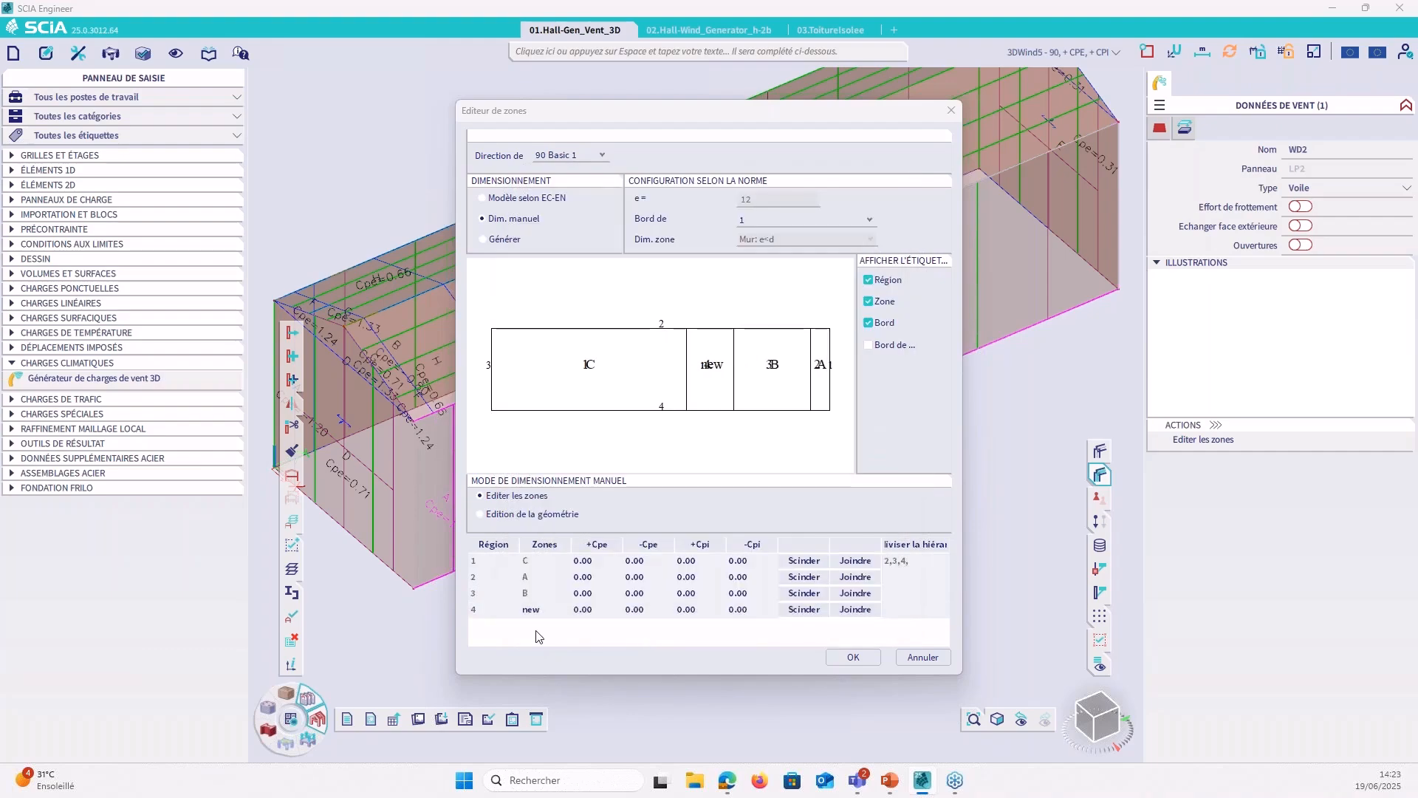
{"action": "double_click", "coordinate": [530, 610]}
{"action": "type", "text": "D"}
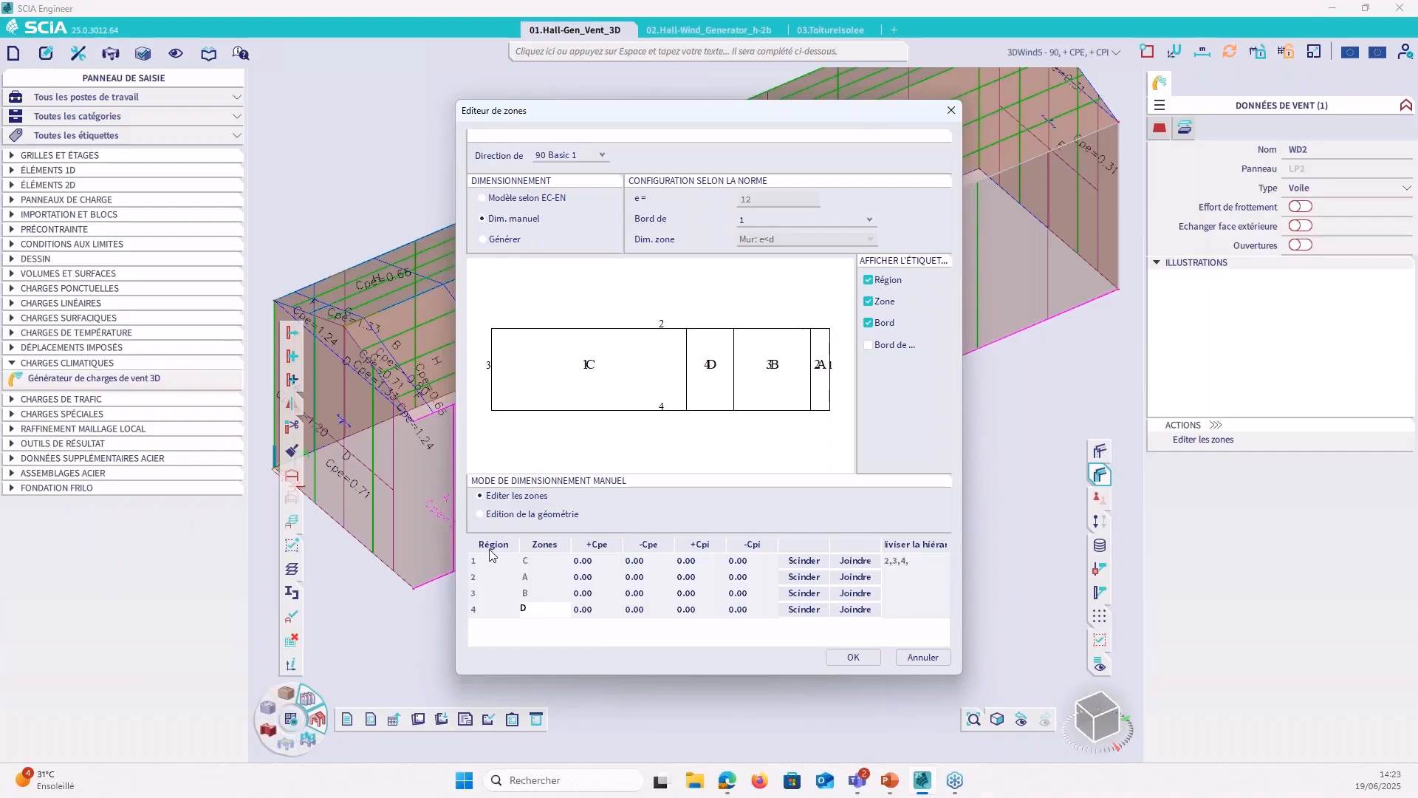
Step: In the manual geometry editing mode, try edge 2 as the third division's reference edge and return it to edge 1
{"action": "left_click", "coordinate": [481, 516]}
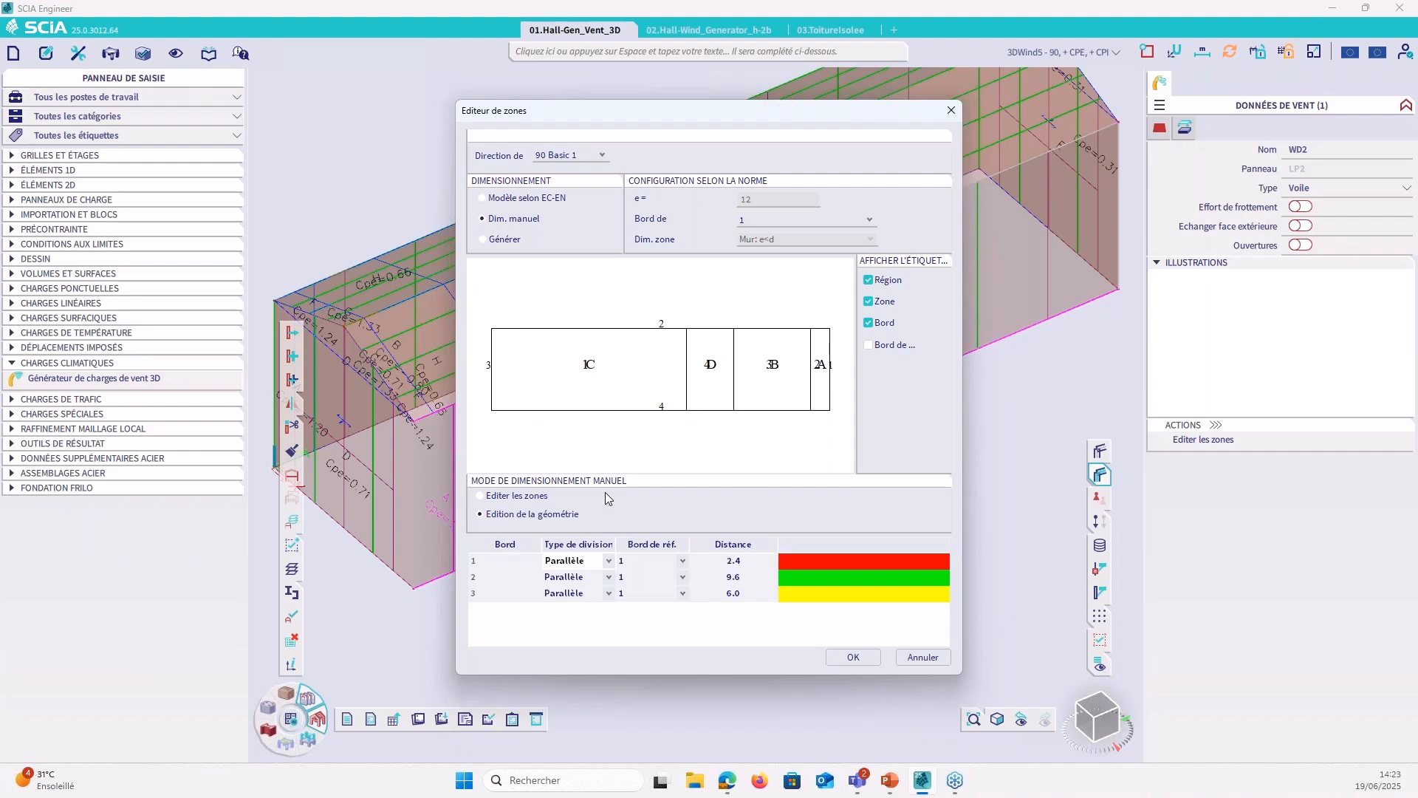
{"action": "left_click", "coordinate": [681, 593]}
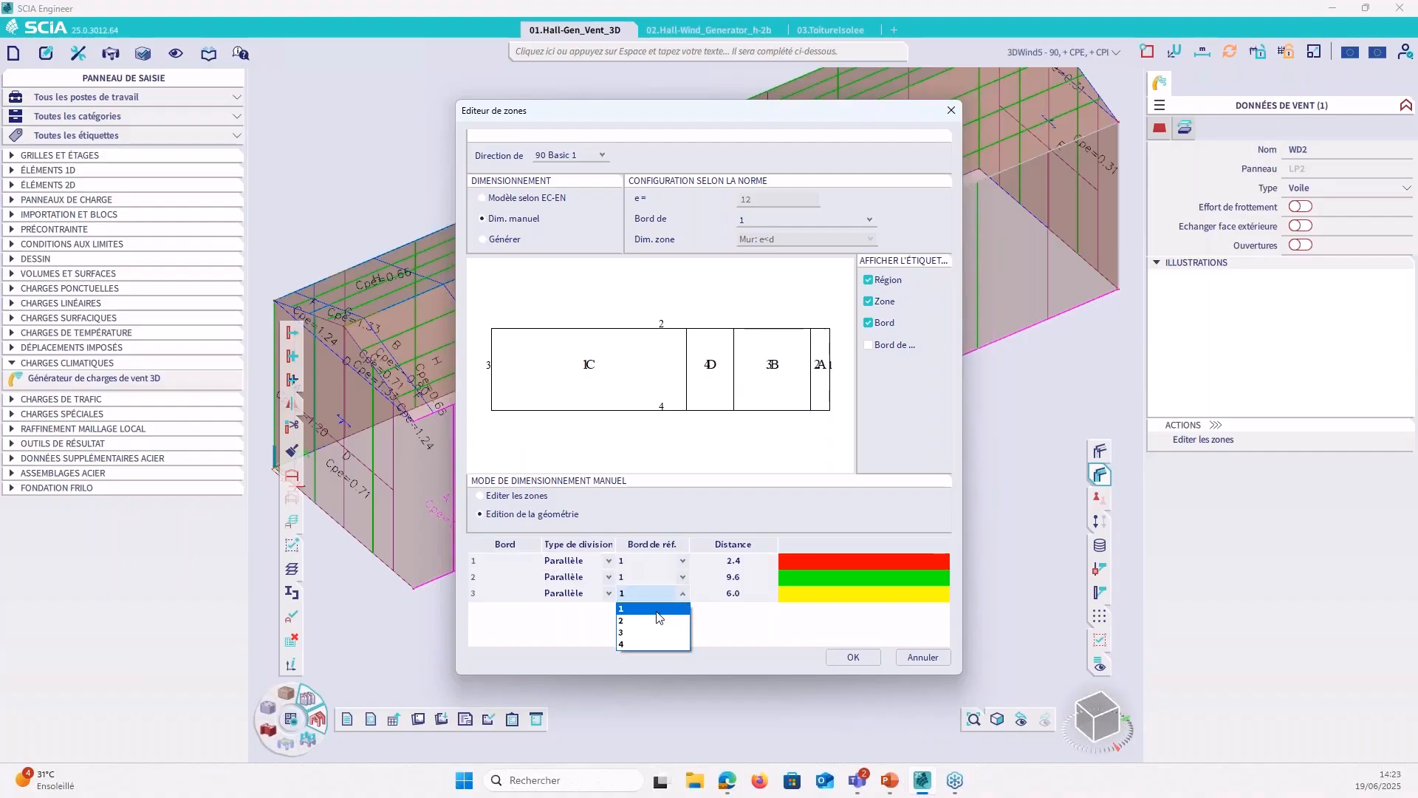
{"action": "left_click", "coordinate": [649, 621]}
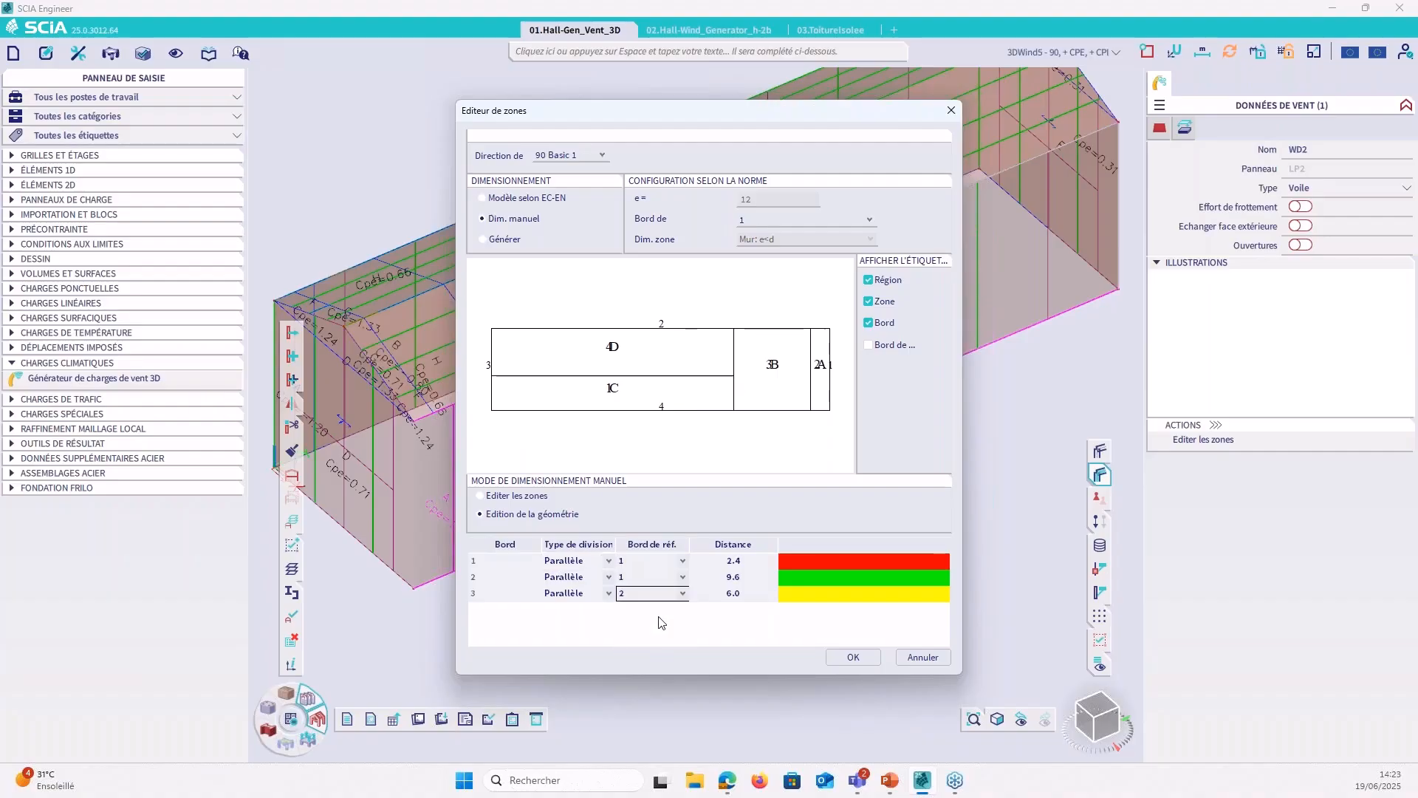
{"action": "left_click", "coordinate": [681, 594]}
{"action": "left_click", "coordinate": [650, 610]}
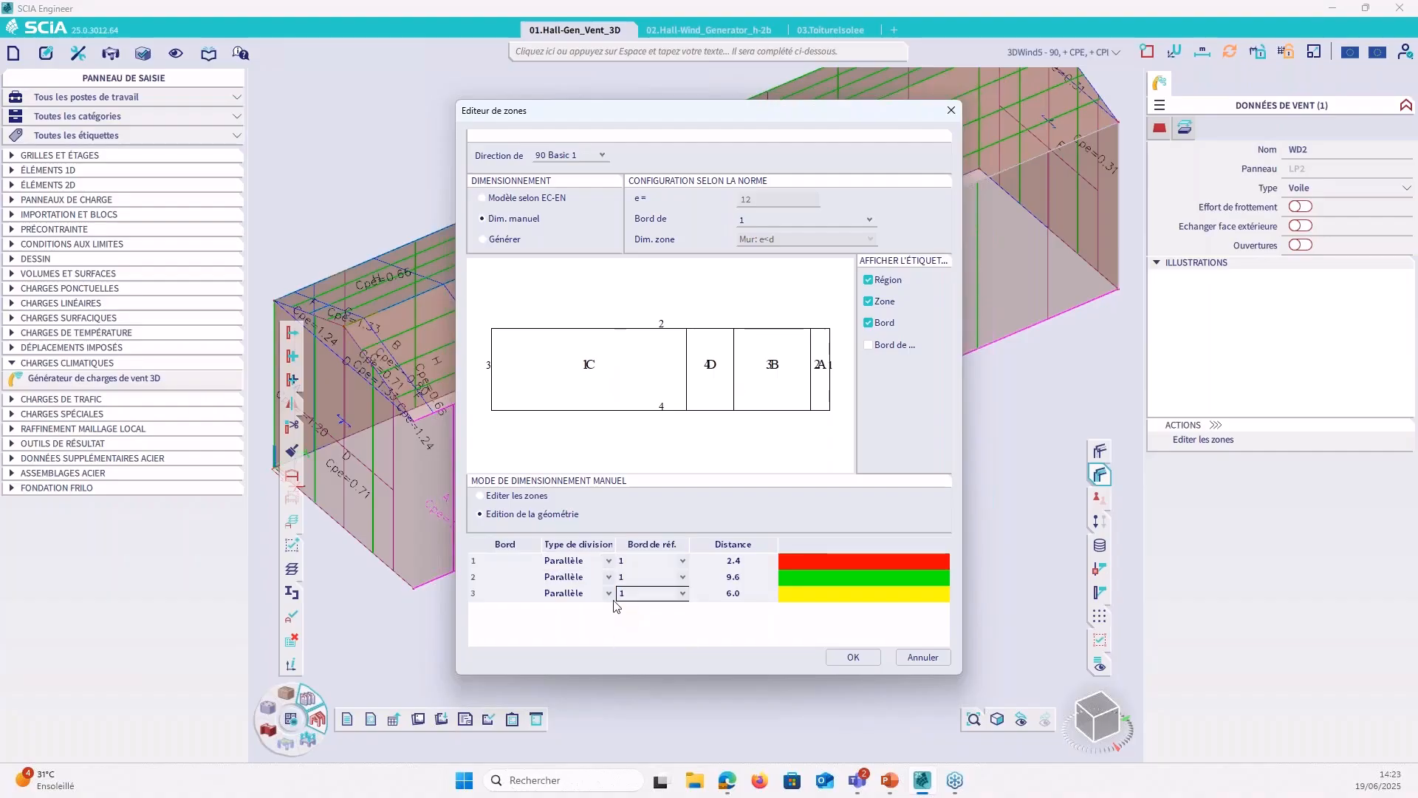
Step: Try the Vertical division type for the third division and return it to Parallèle
{"action": "left_click", "coordinate": [608, 593]}
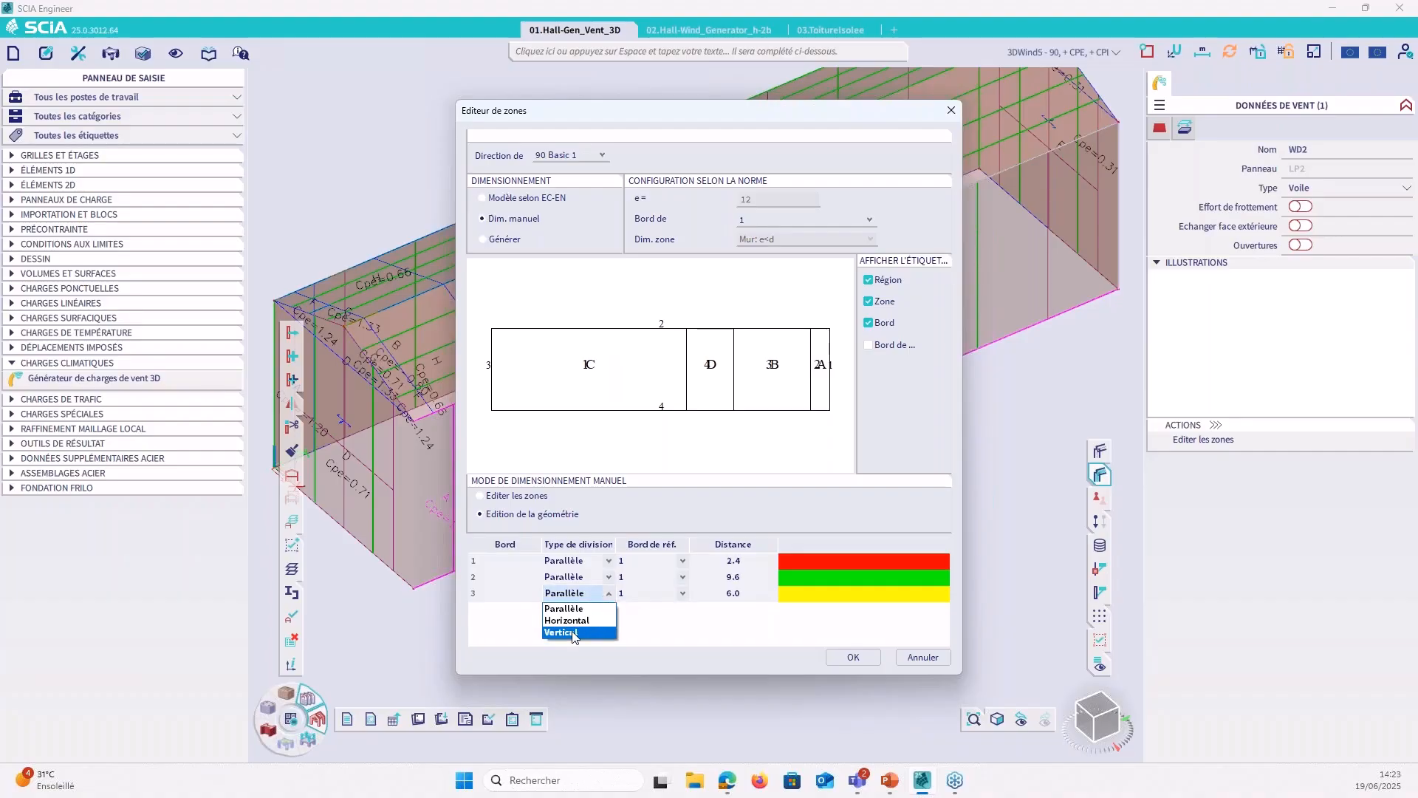
{"action": "left_click", "coordinate": [575, 632]}
{"action": "left_click", "coordinate": [609, 595]}
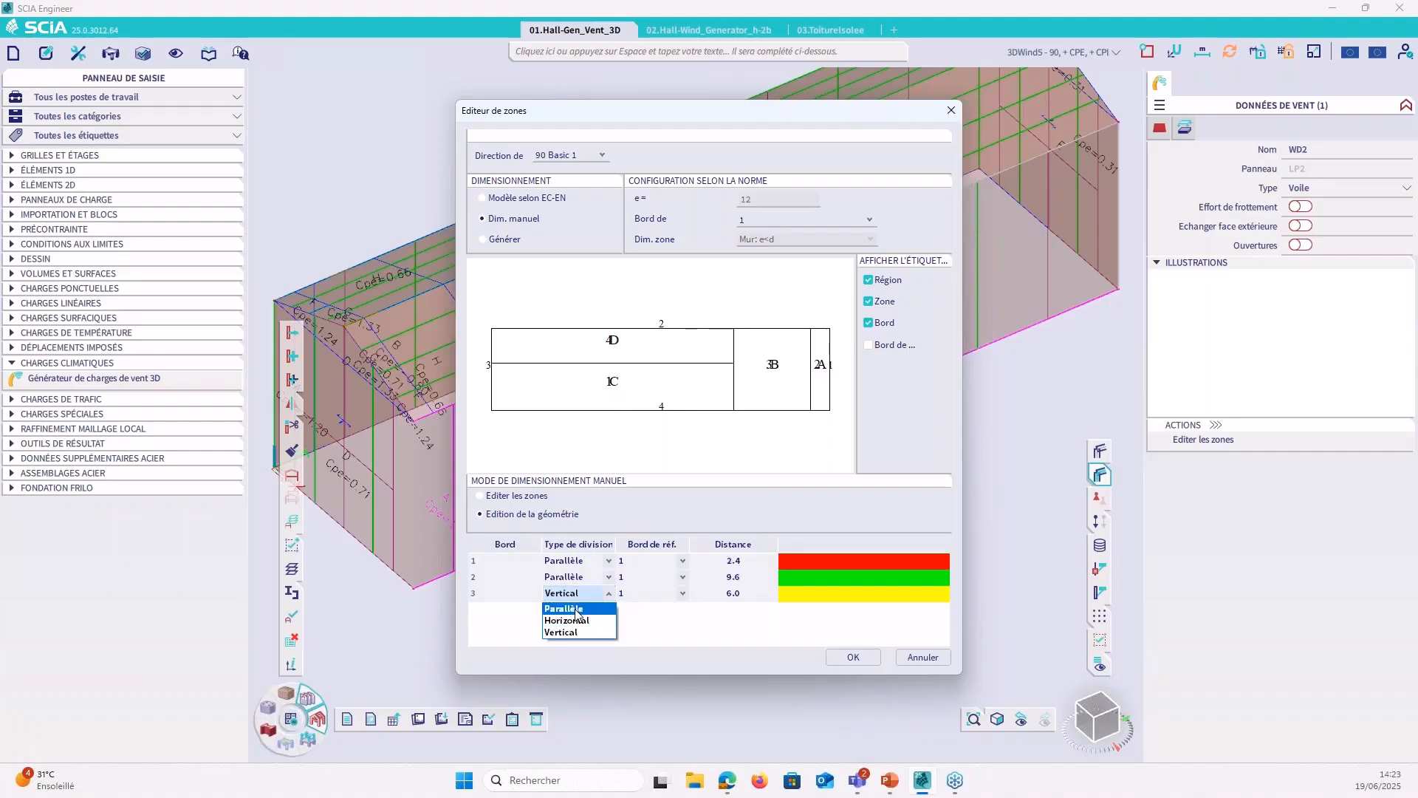
{"action": "left_click", "coordinate": [578, 614]}
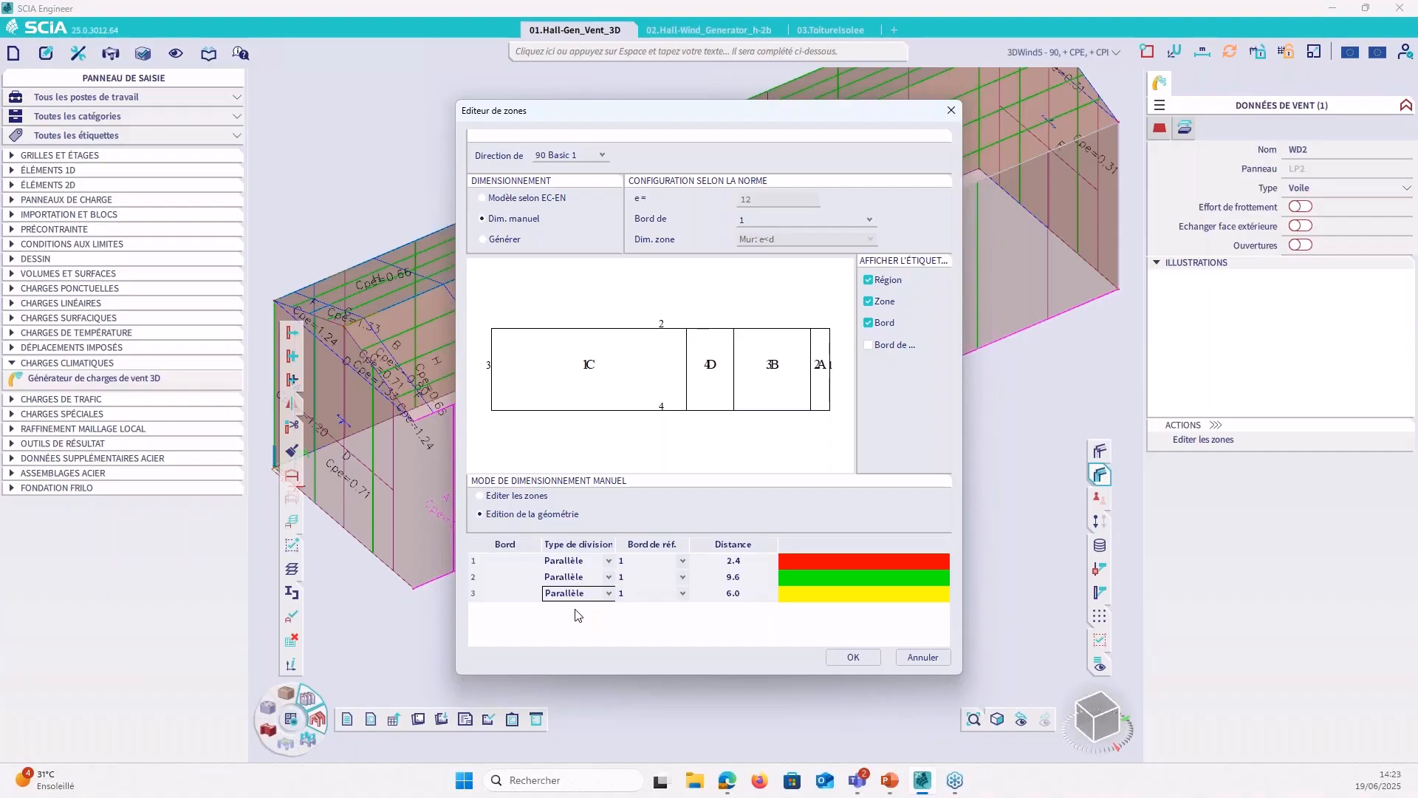
Step: Go back to editing the zones and join region 2 (zone A) with its neighbouring region
{"action": "left_click", "coordinate": [520, 498]}
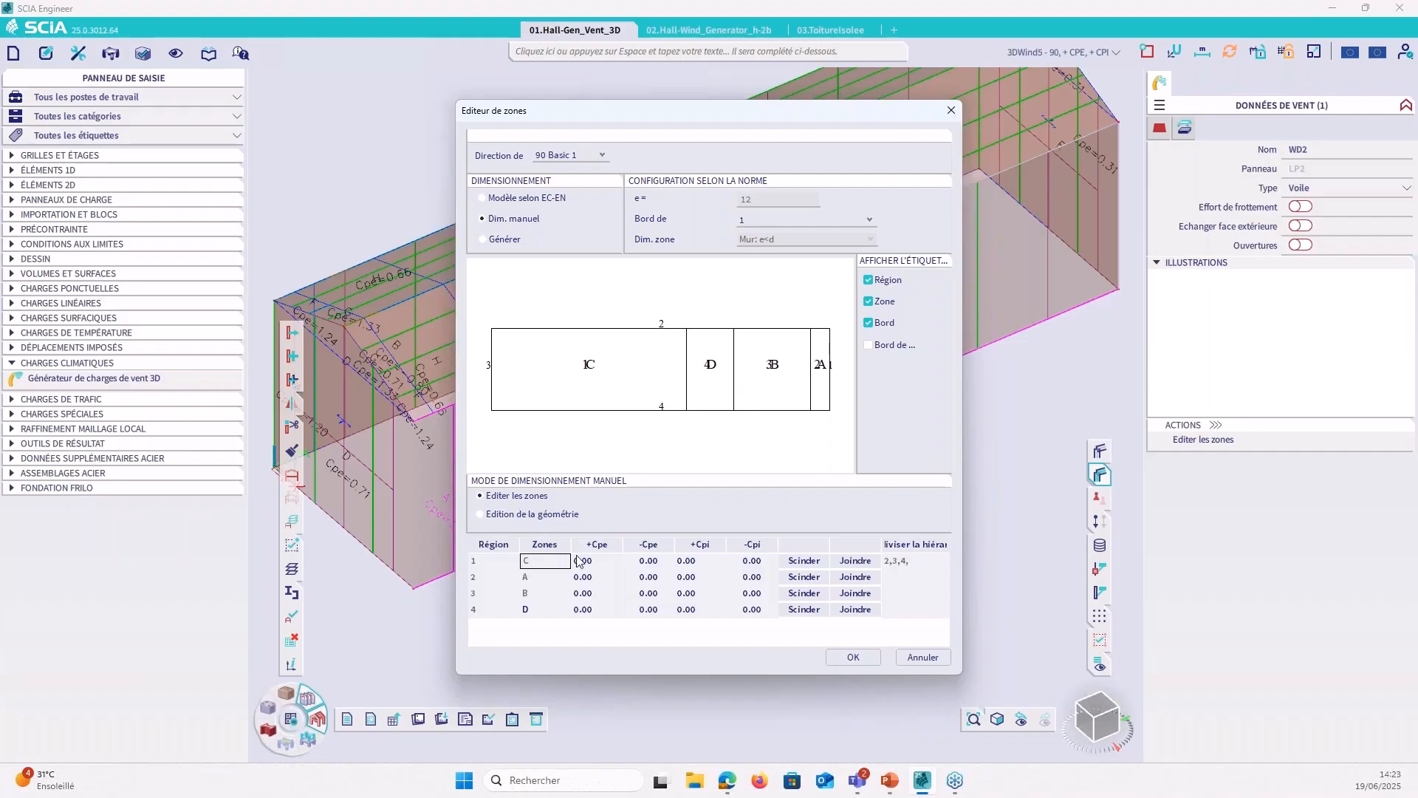
{"action": "left_click", "coordinate": [543, 579]}
{"action": "left_click", "coordinate": [867, 585]}
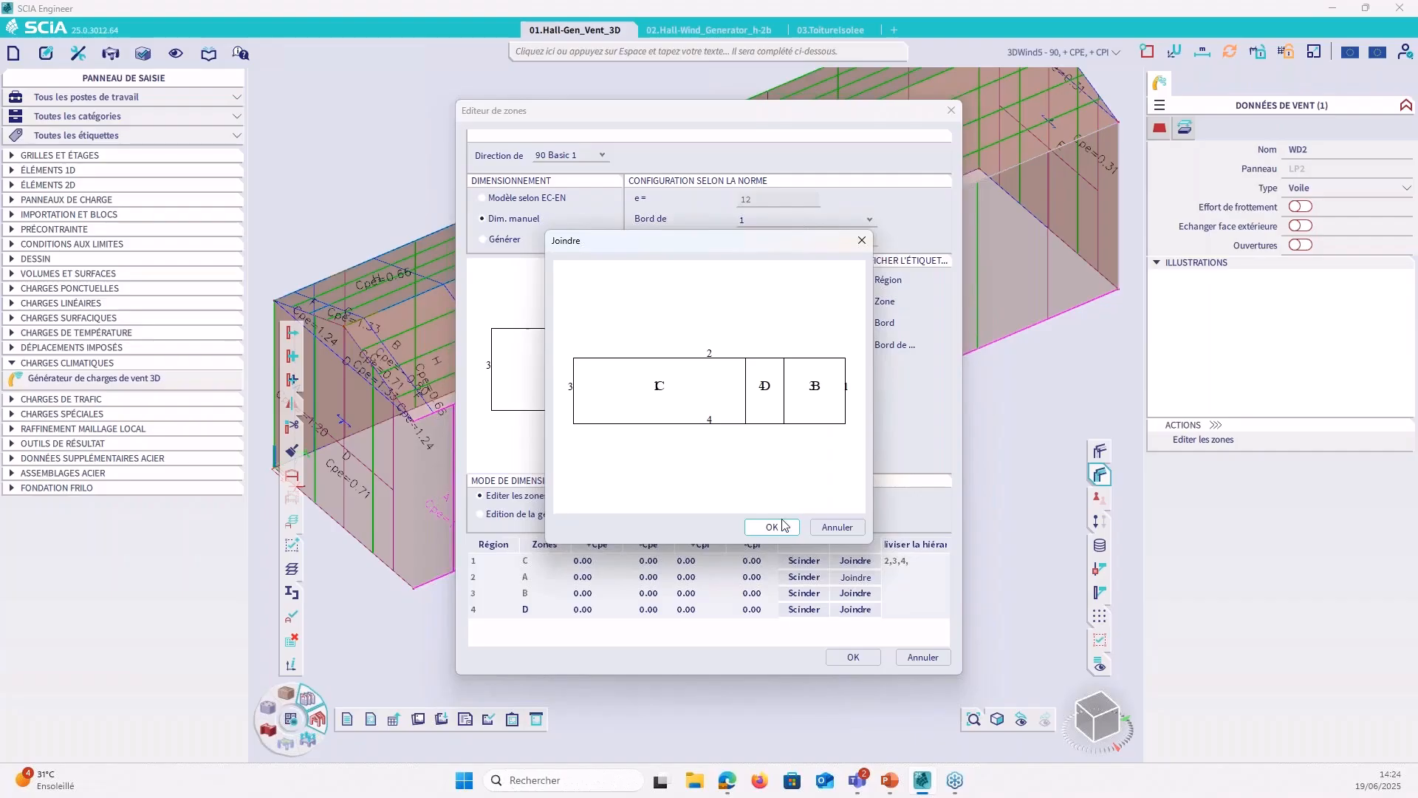
{"action": "left_click", "coordinate": [767, 527]}
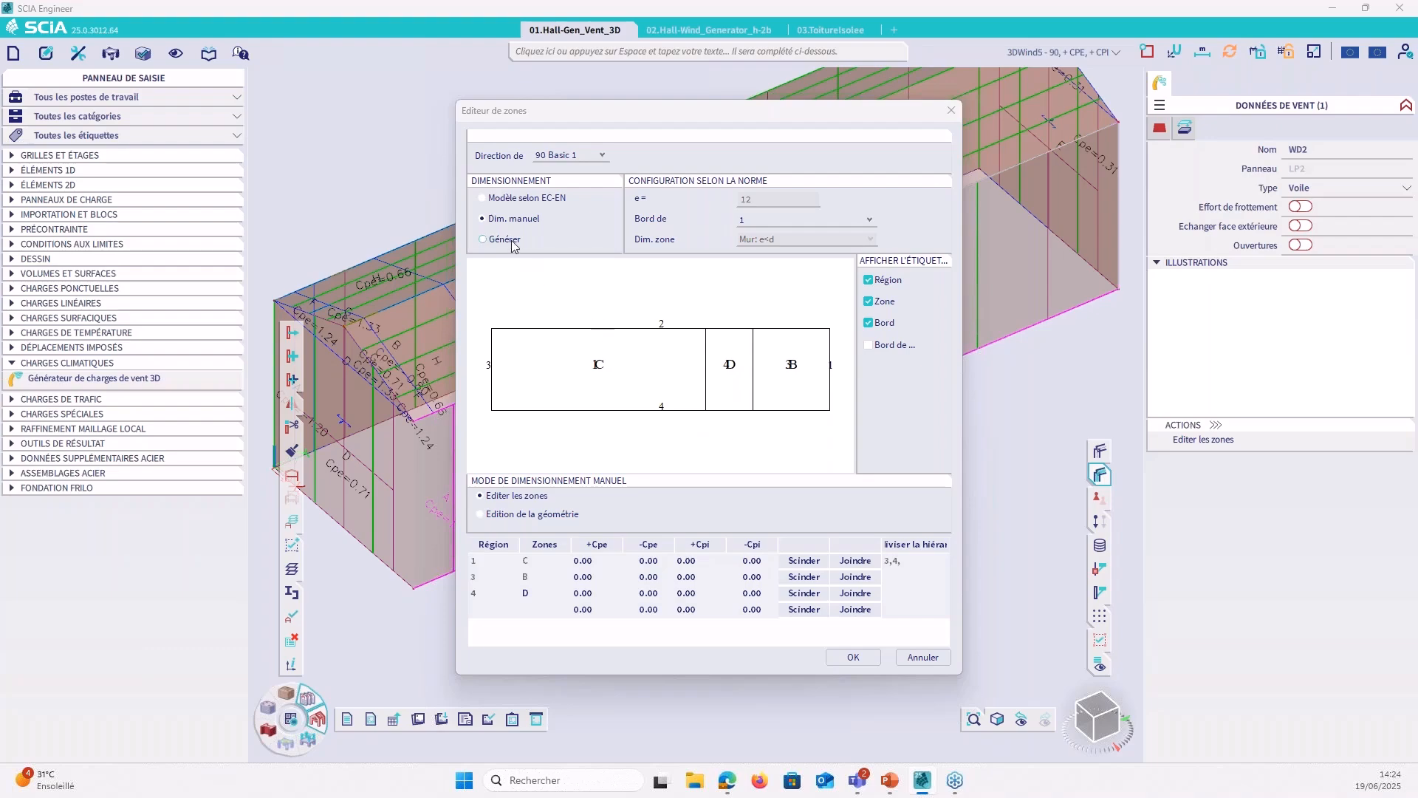
Step: Return the wall's zone sizing to Générer, accept the zones and regenerate the 3D wind loads
{"action": "left_click", "coordinate": [484, 239]}
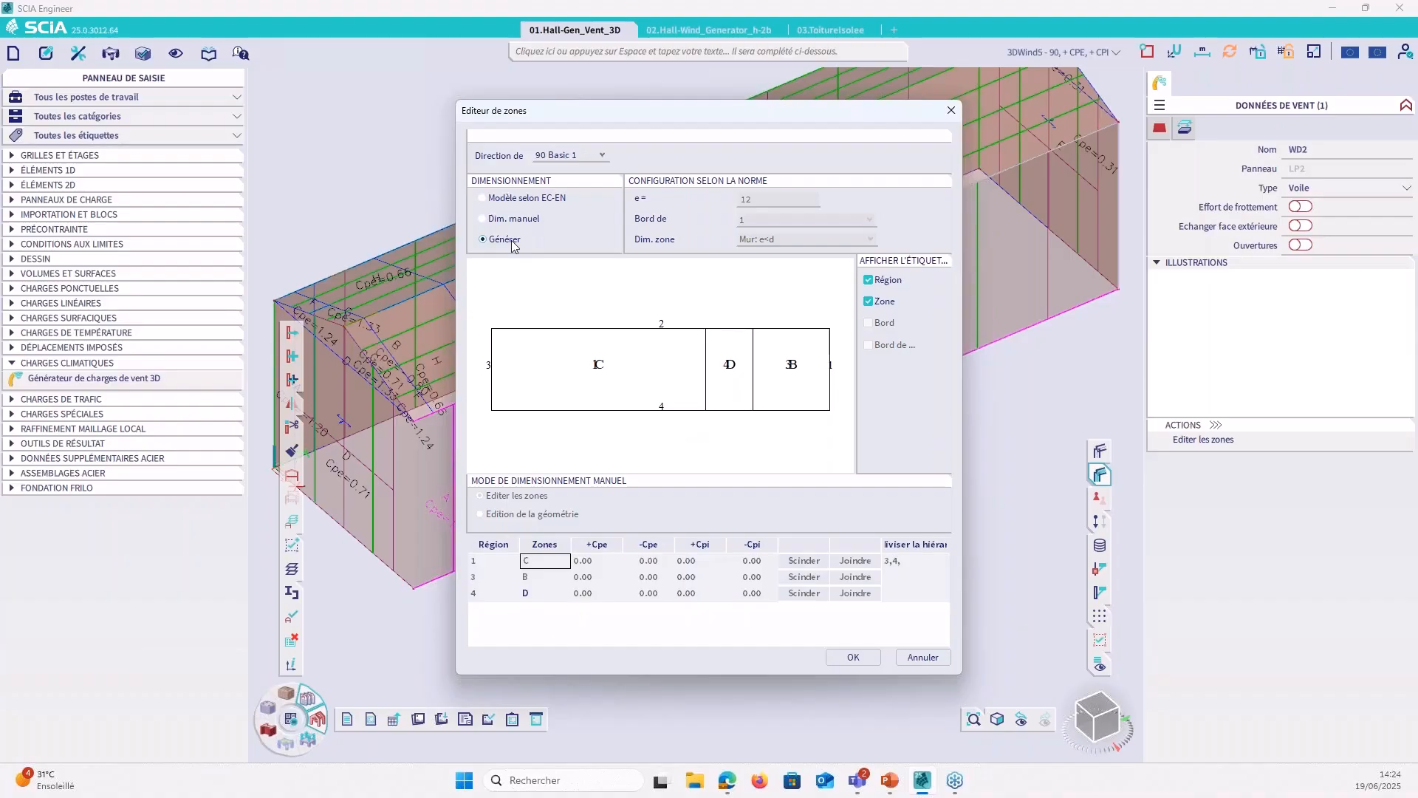
{"action": "left_click", "coordinate": [851, 658]}
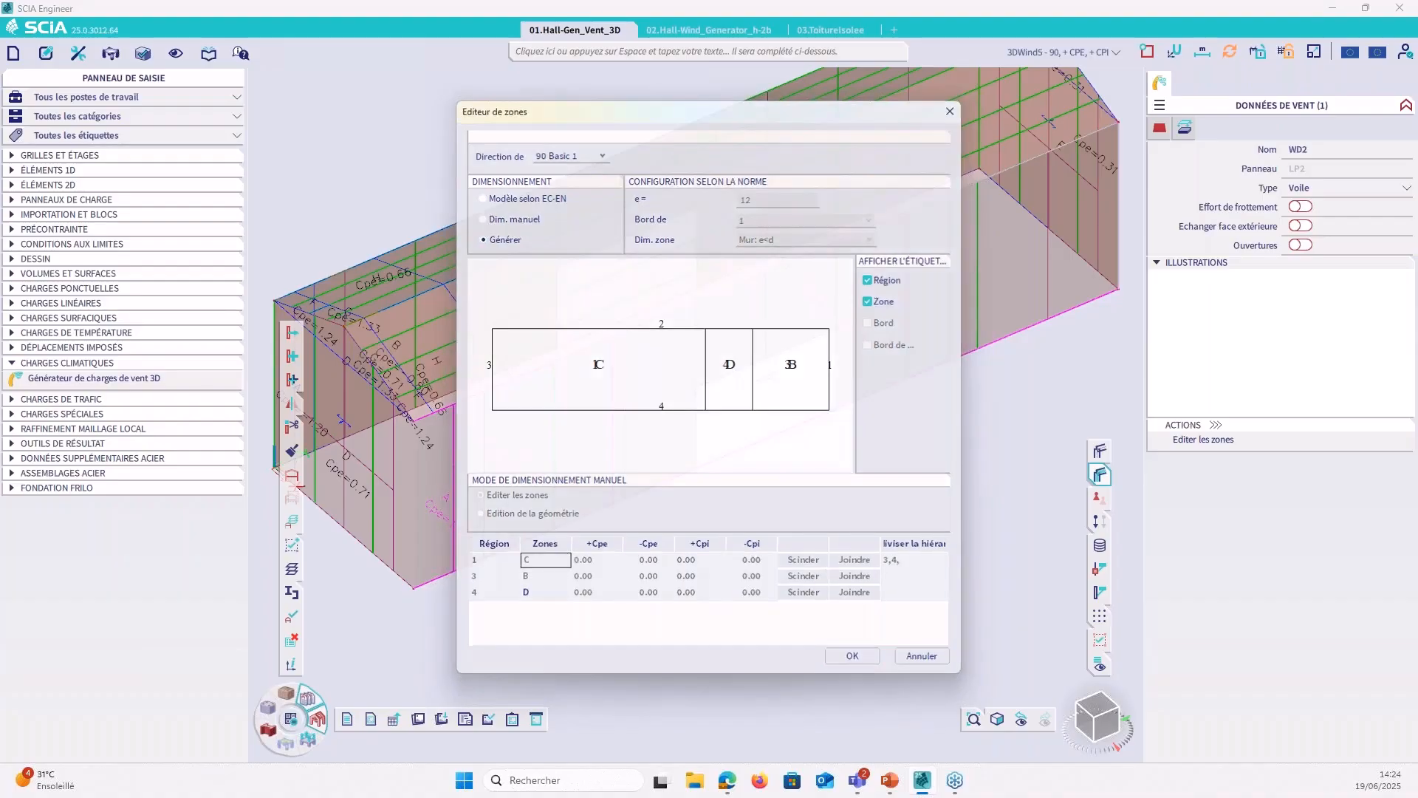
{"action": "left_click", "coordinate": [144, 377]}
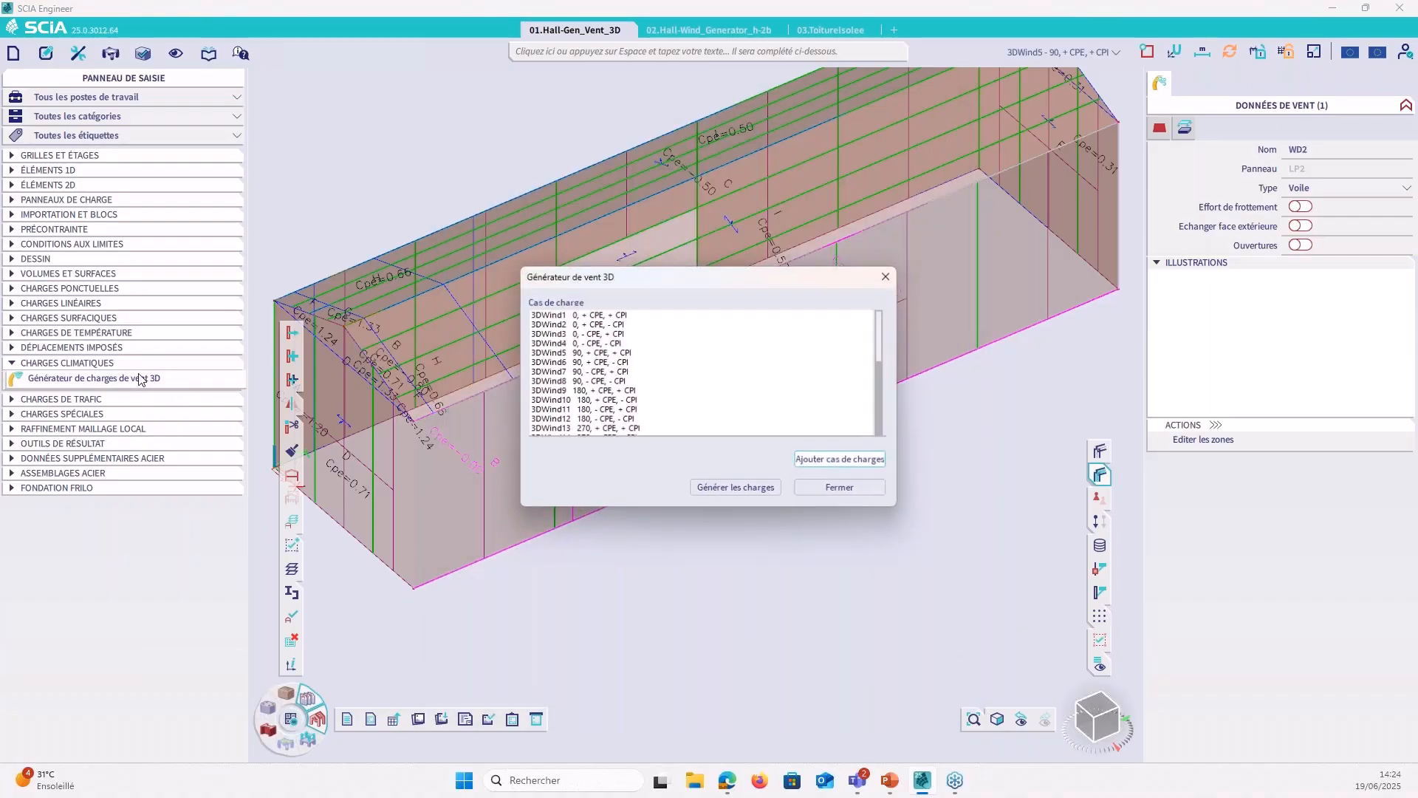
{"action": "left_click", "coordinate": [722, 488]}
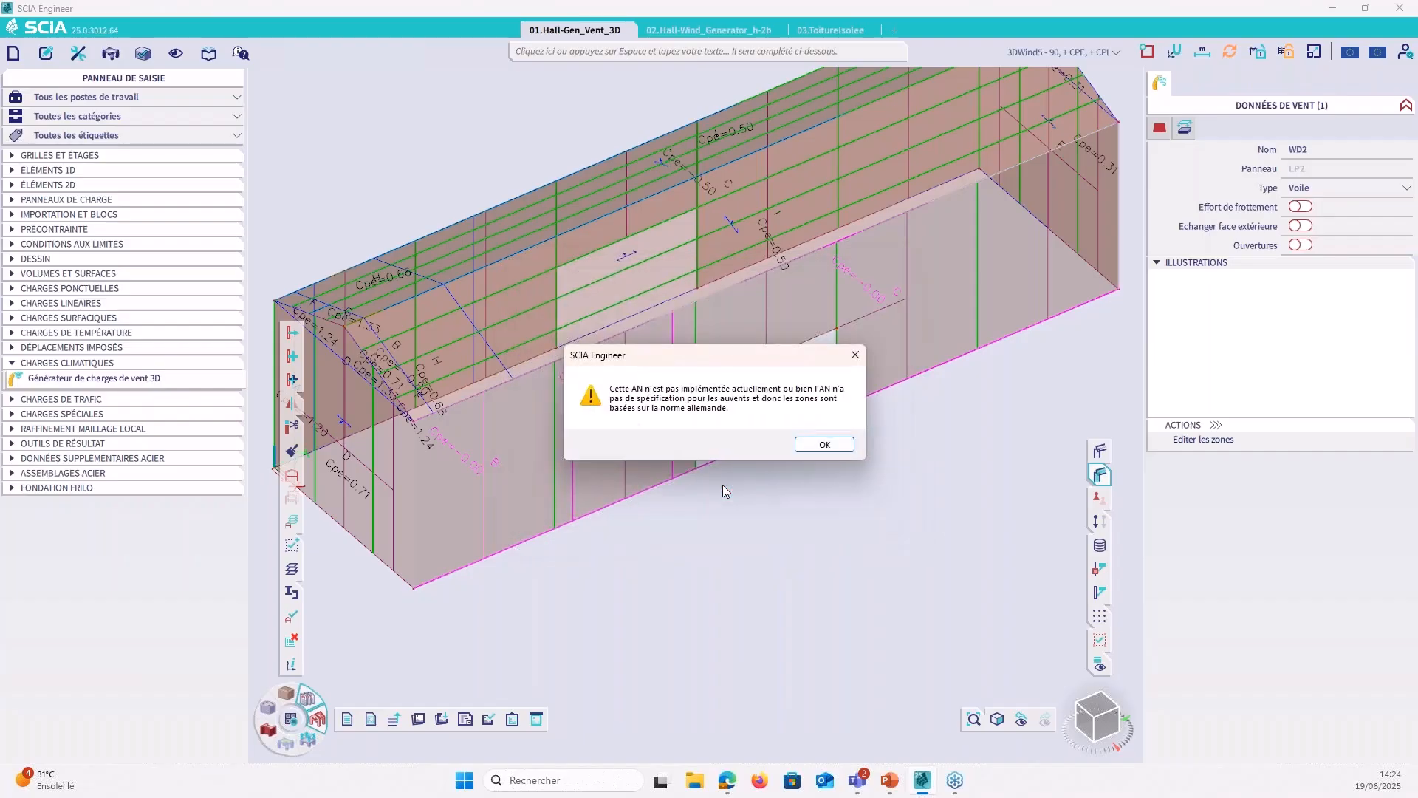
{"action": "left_click", "coordinate": [824, 444]}
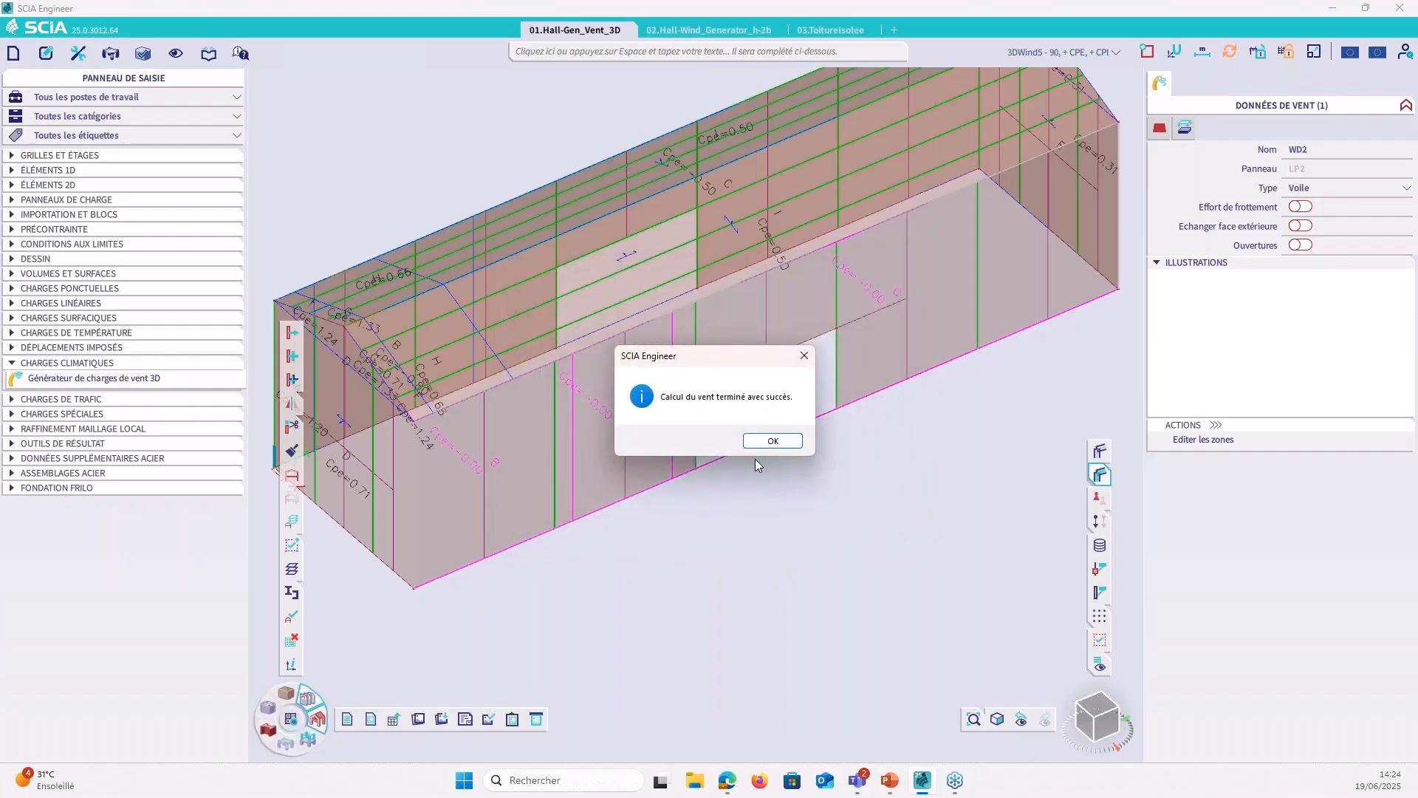
{"action": "key", "text": "Return"}
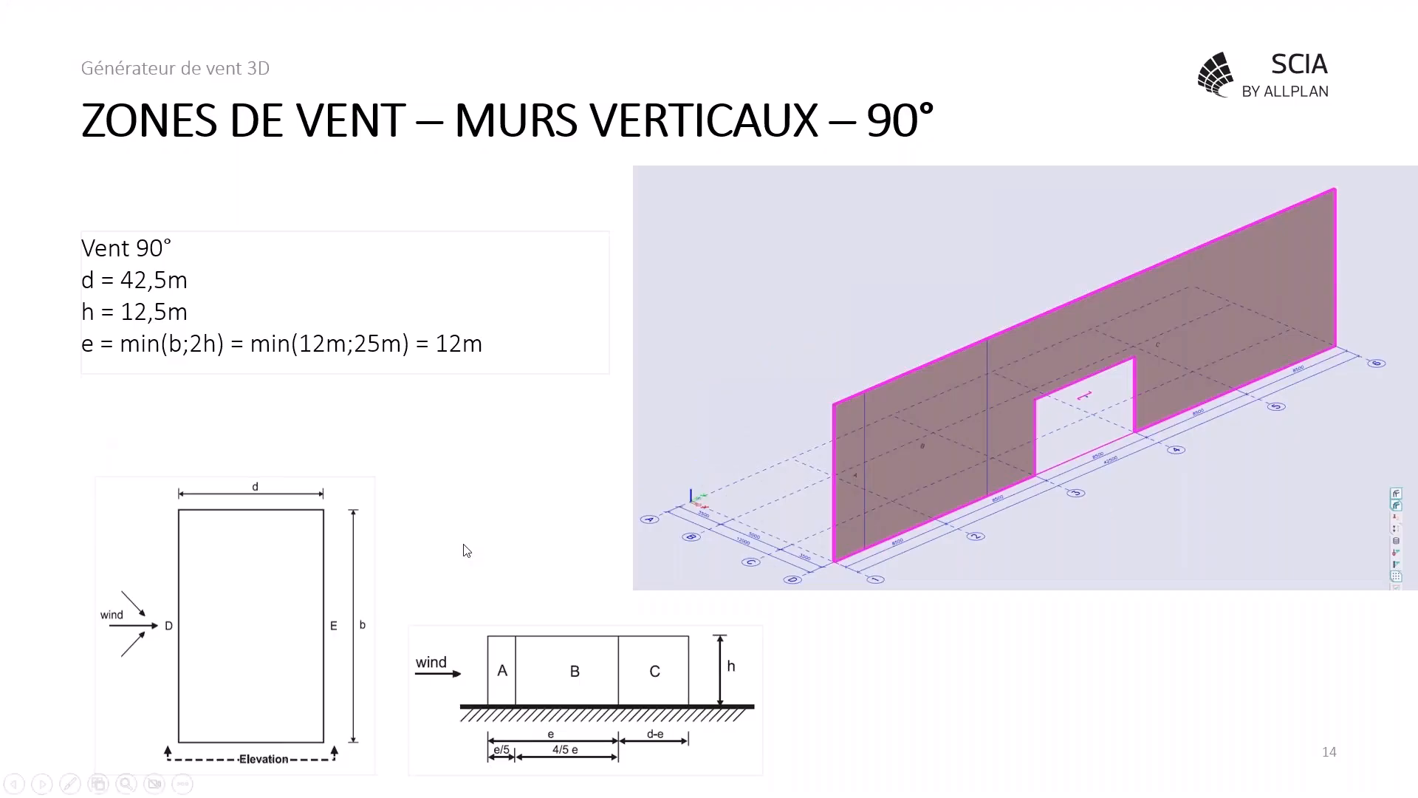
Step: Return to the hall model, deselect the wall and show Cpi instead of Cpe in the wind data labels
{"action": "left_click", "coordinate": [482, 522]}
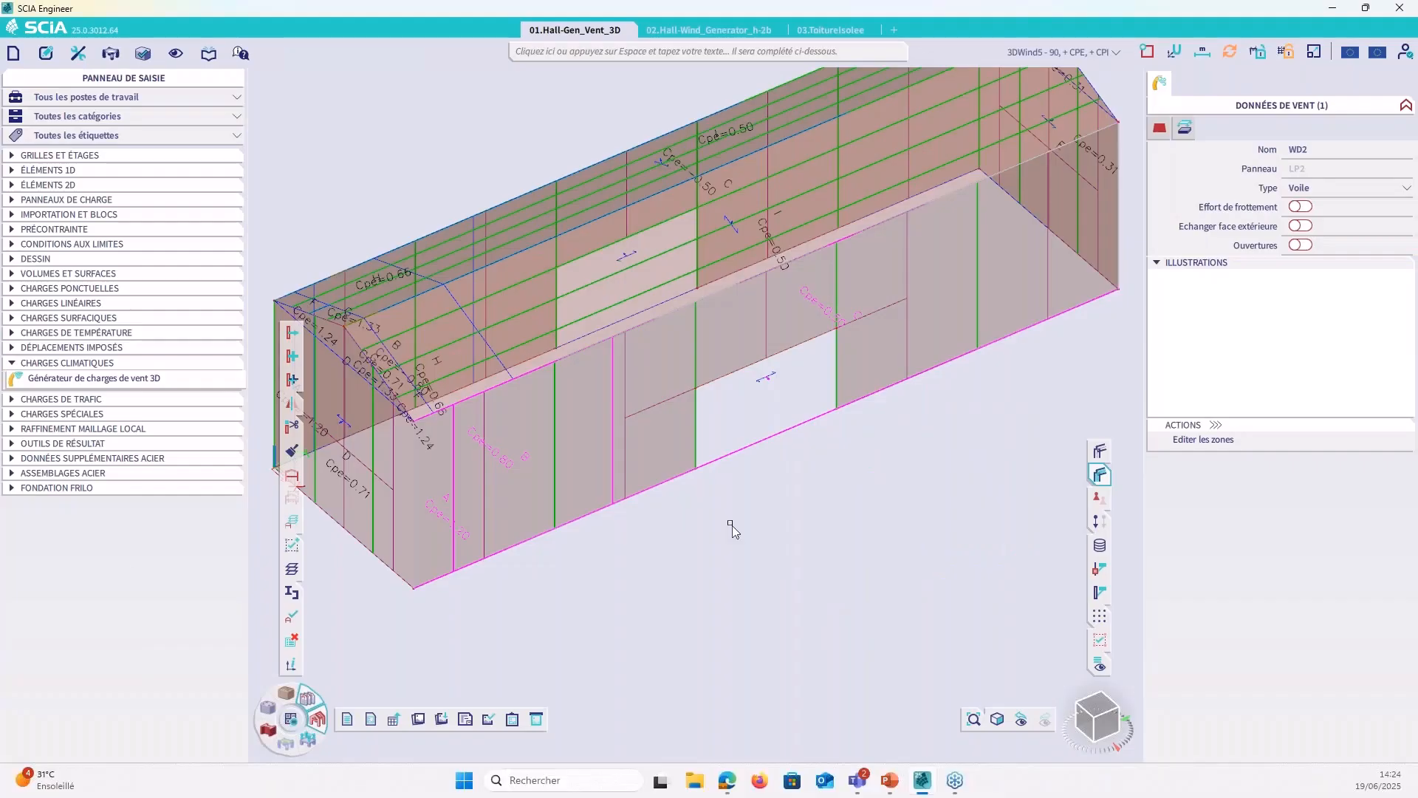
{"action": "left_click", "coordinate": [733, 529]}
{"action": "right_click", "coordinate": [750, 523]}
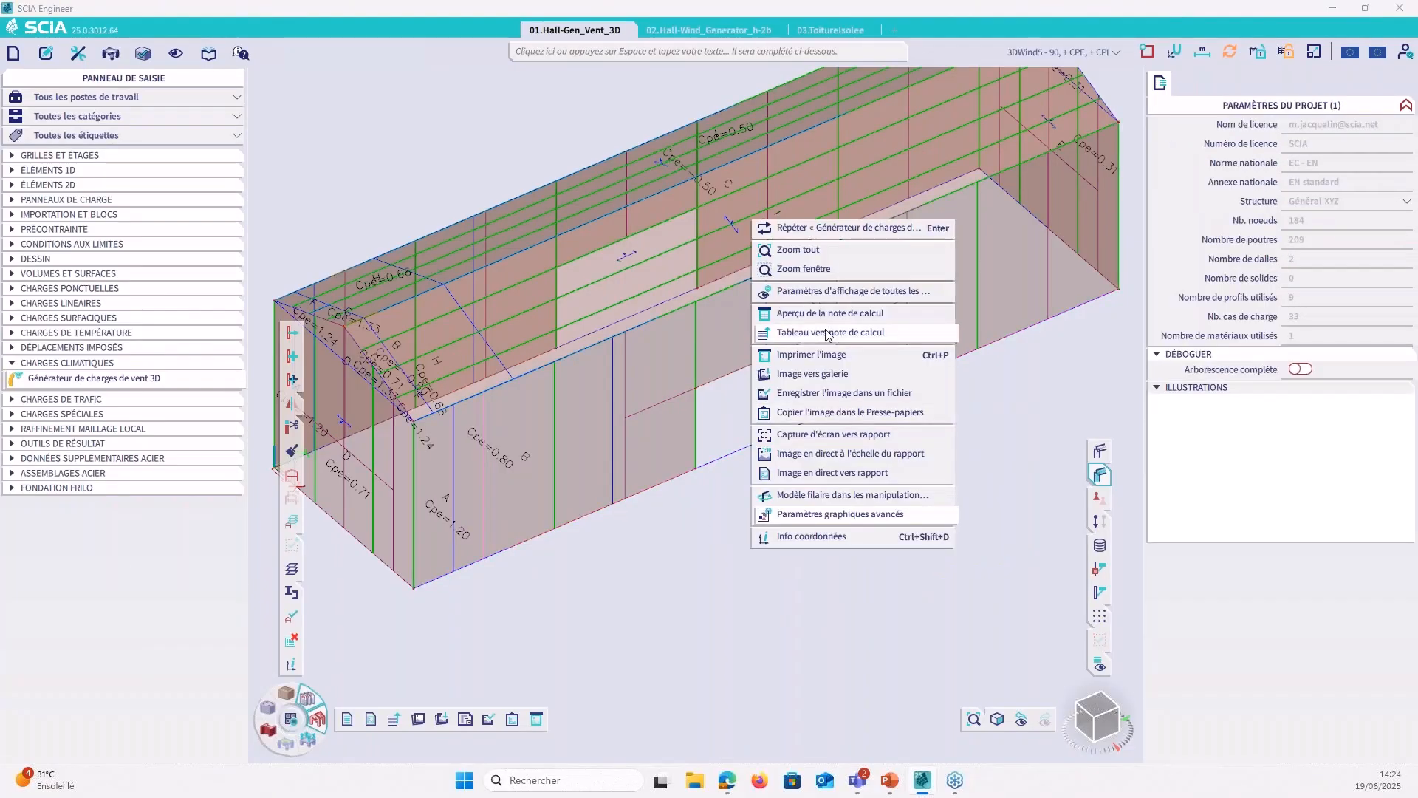
{"action": "left_click", "coordinate": [833, 291]}
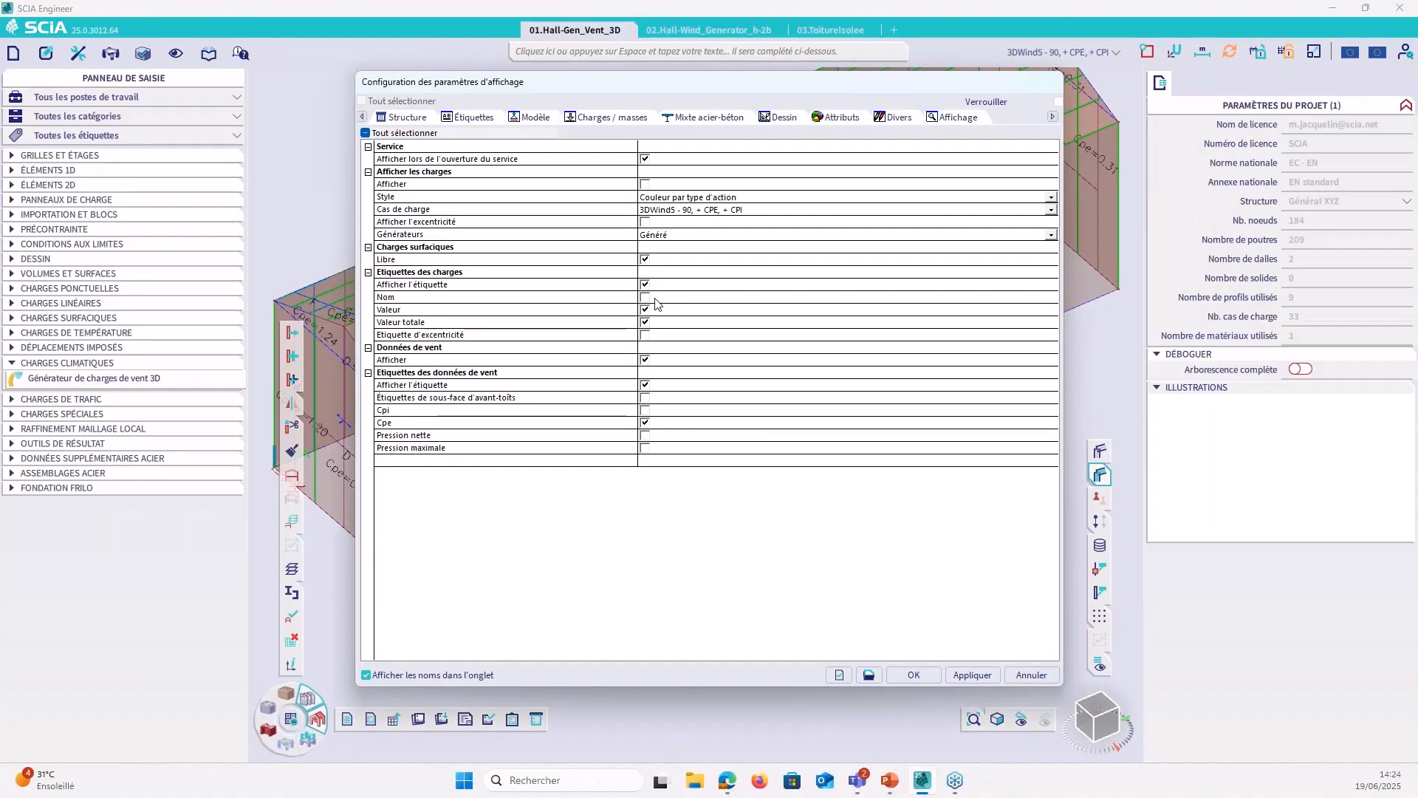
{"action": "left_click", "coordinate": [646, 424]}
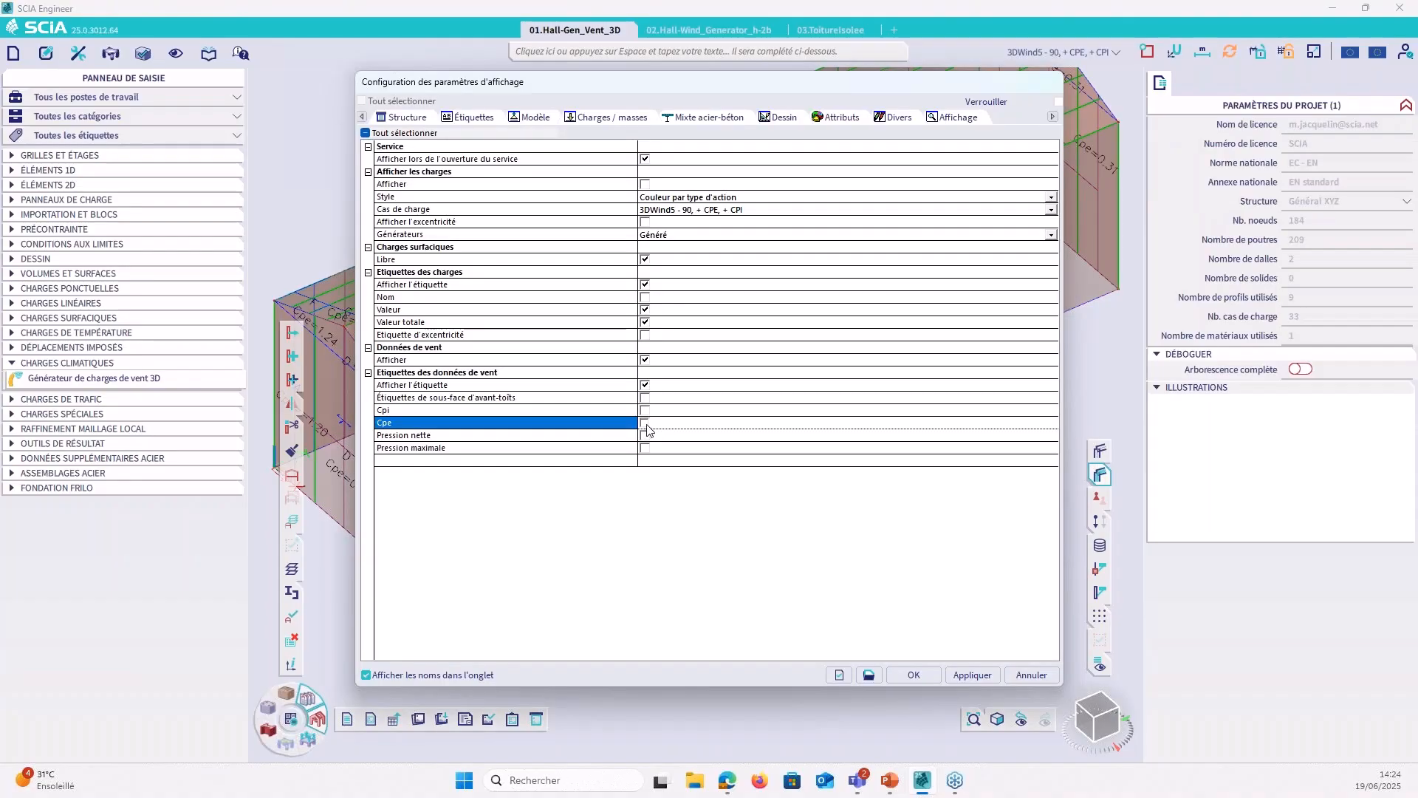
{"action": "left_click", "coordinate": [646, 411]}
{"action": "left_click", "coordinate": [914, 674]}
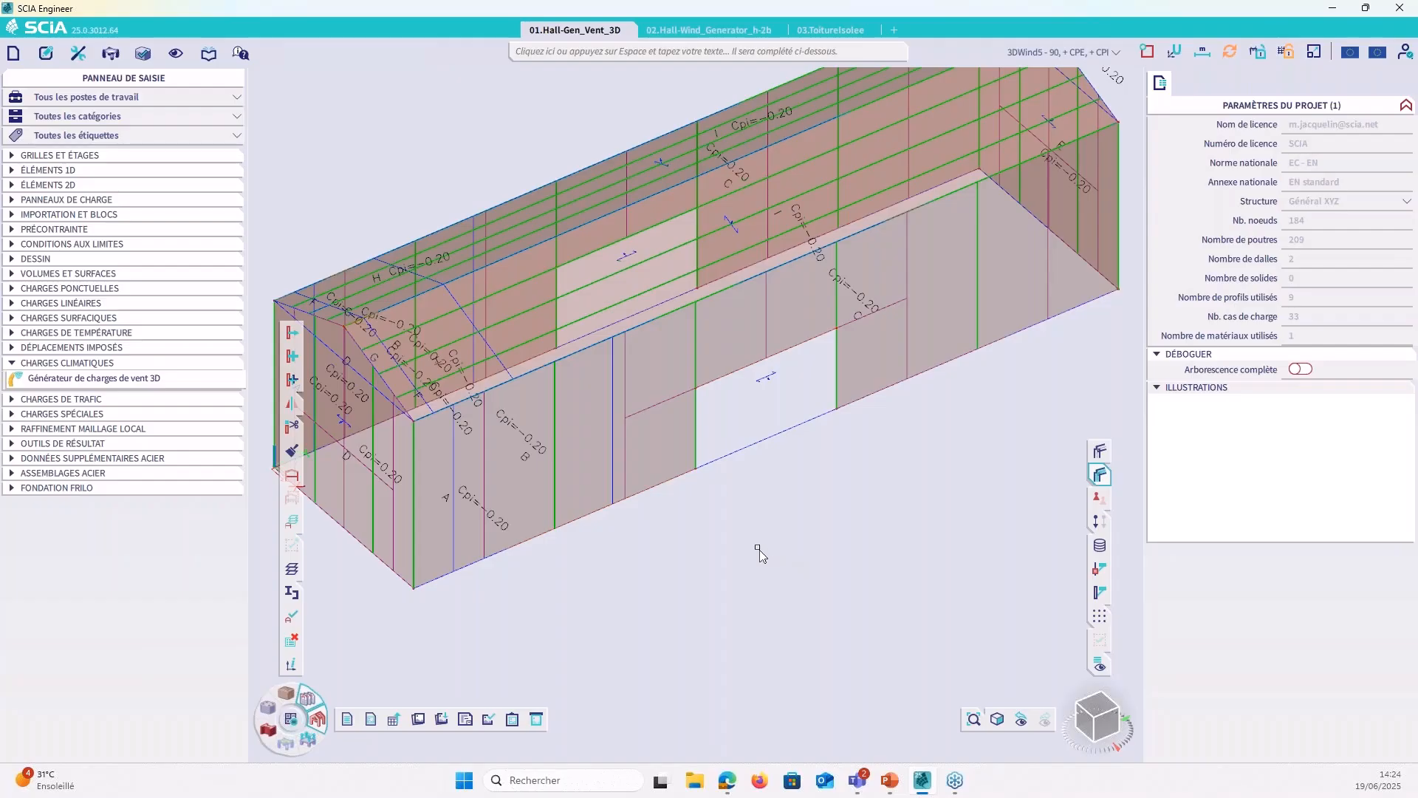
Step: Enable openings in the wind data of both long walls and set their opening area to 42.5 m²
{"action": "scroll", "coordinate": [770, 386], "scroll_direction": "up", "scroll_amount": 2}
{"action": "left_click", "coordinate": [768, 384]}
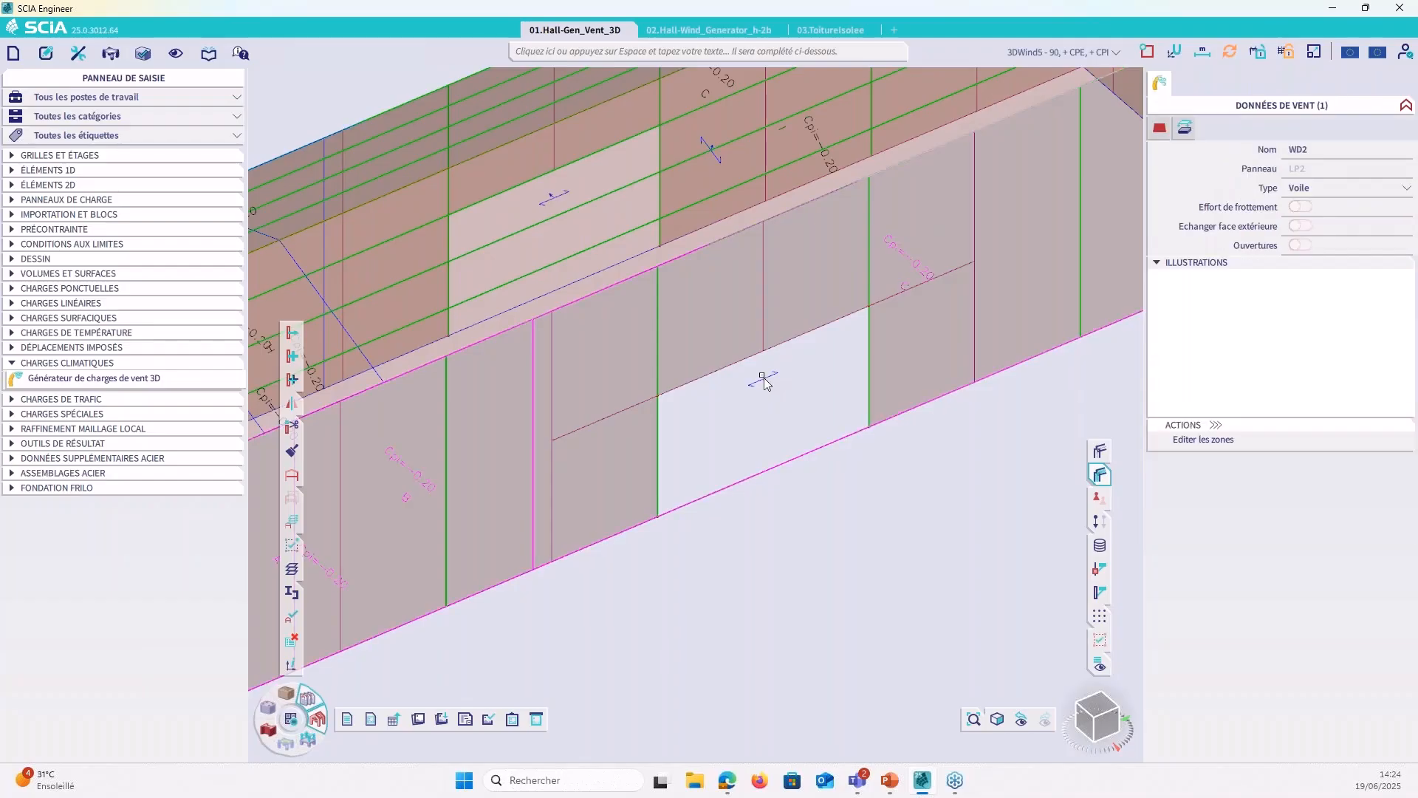
{"action": "left_click", "coordinate": [554, 198]}
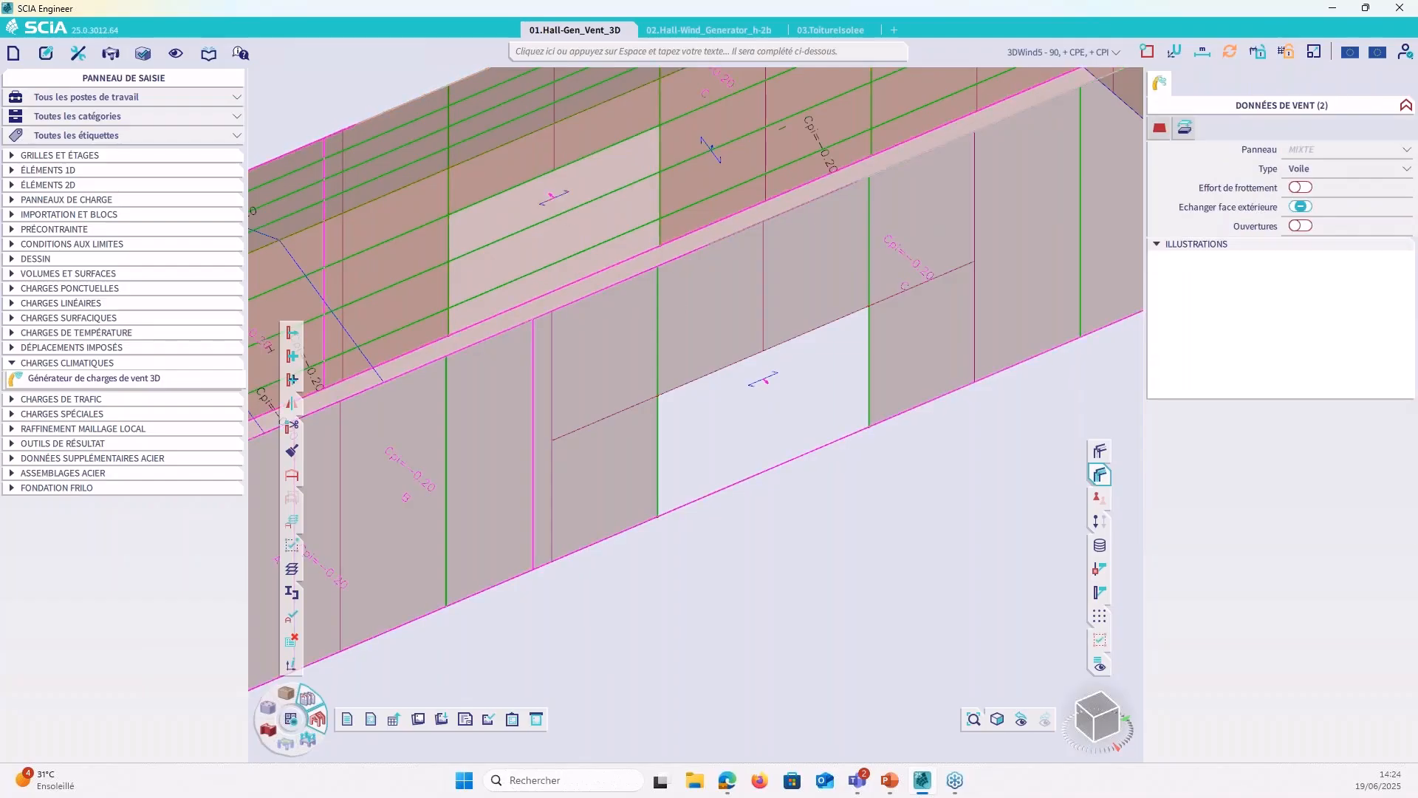
{"action": "scroll", "coordinate": [554, 197], "scroll_direction": "down", "scroll_amount": 5}
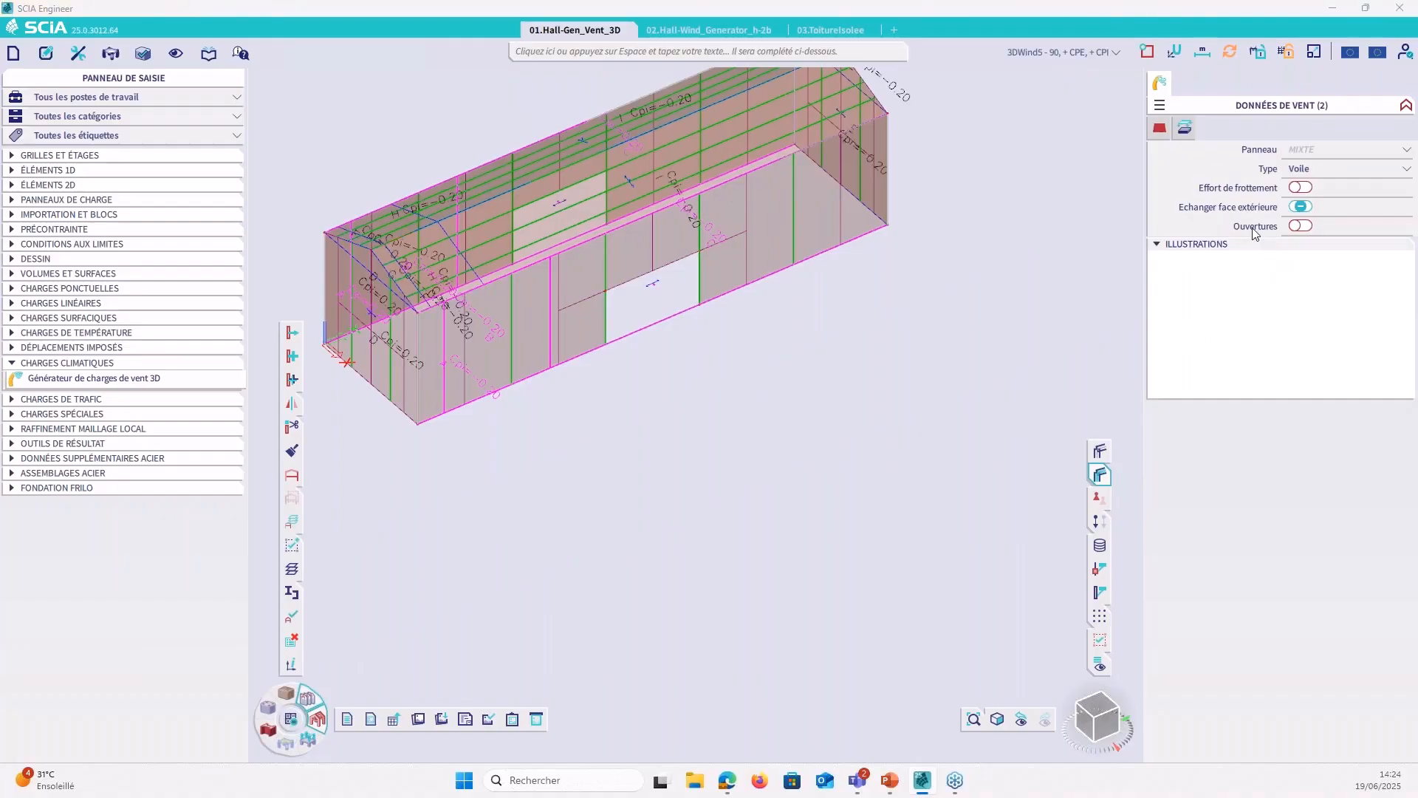
{"action": "left_click", "coordinate": [1303, 226]}
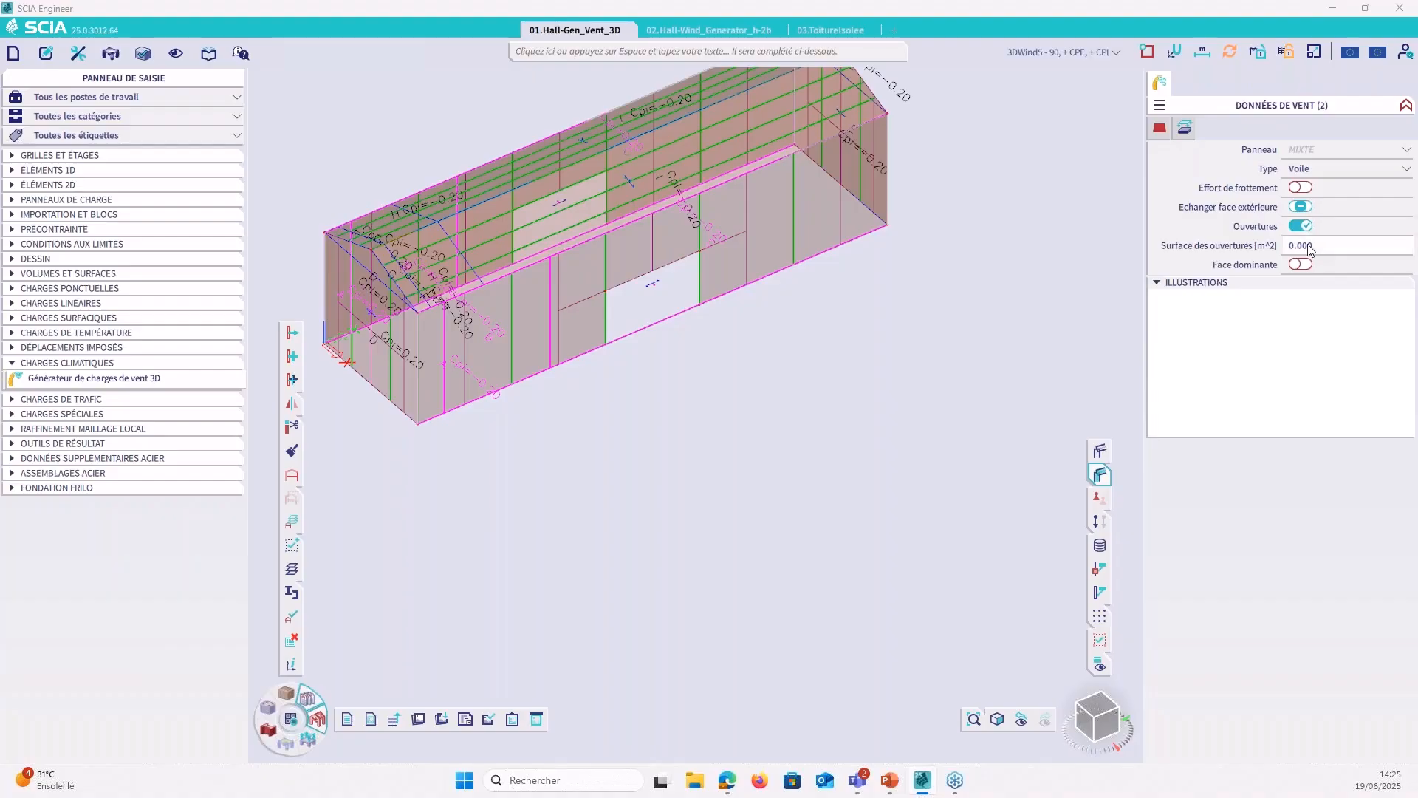
{"action": "left_click", "coordinate": [1308, 250]}
{"action": "type", "text": "42.5"}
{"action": "key", "text": "Return"}
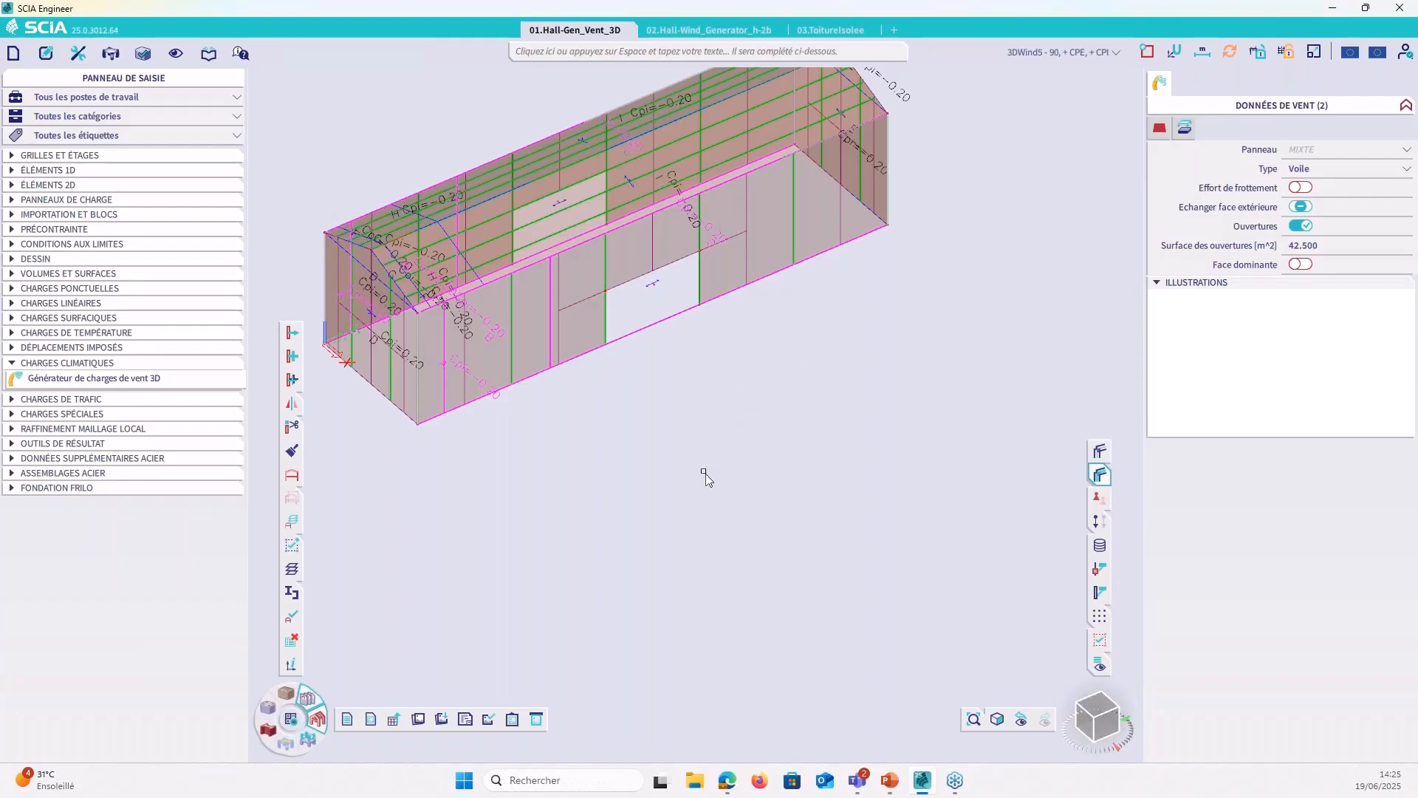
{"action": "key", "text": "Escape"}
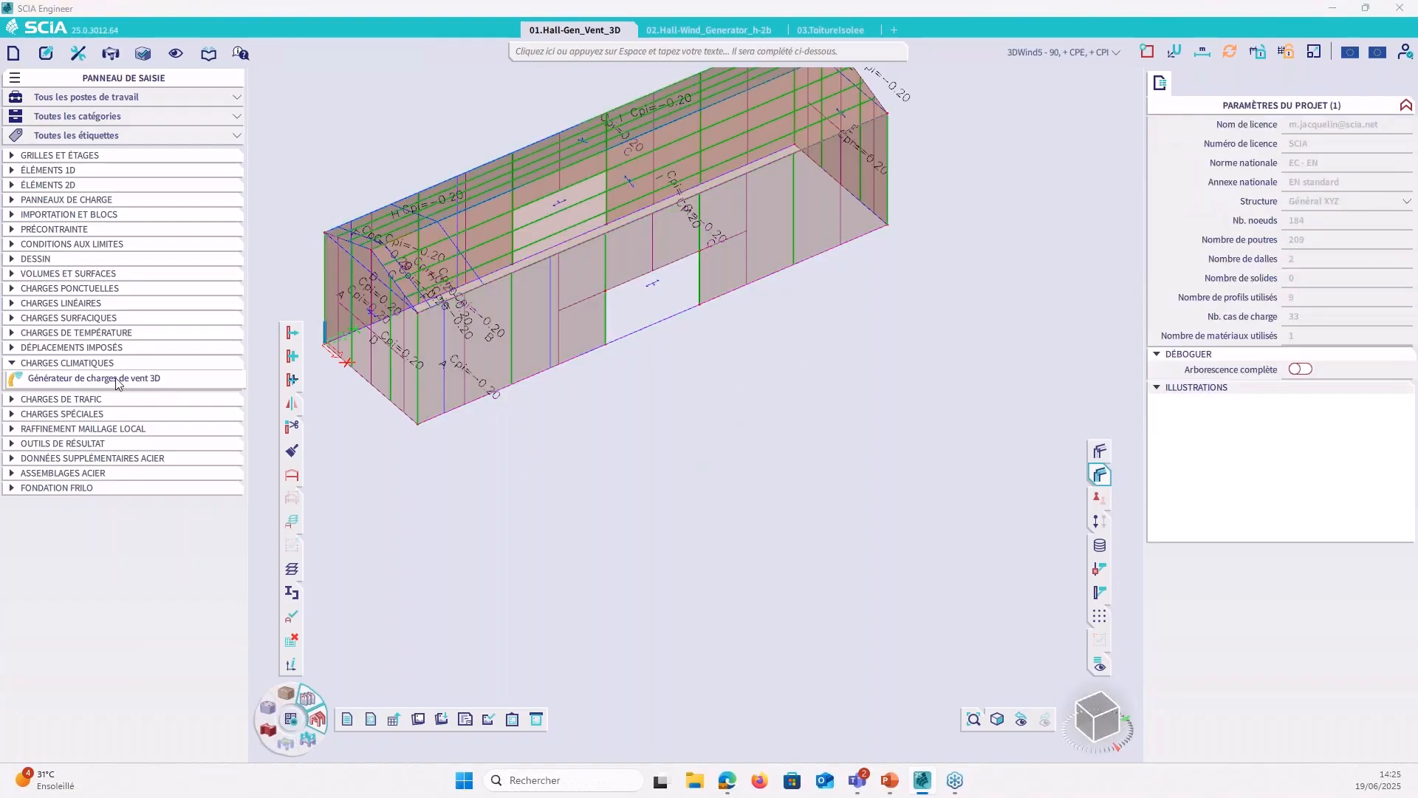
Step: Run the 3D wind load generator again and accept its messages to recalculate the wind with the wall openings
{"action": "double_click", "coordinate": [118, 382]}
{"action": "left_click", "coordinate": [731, 489]}
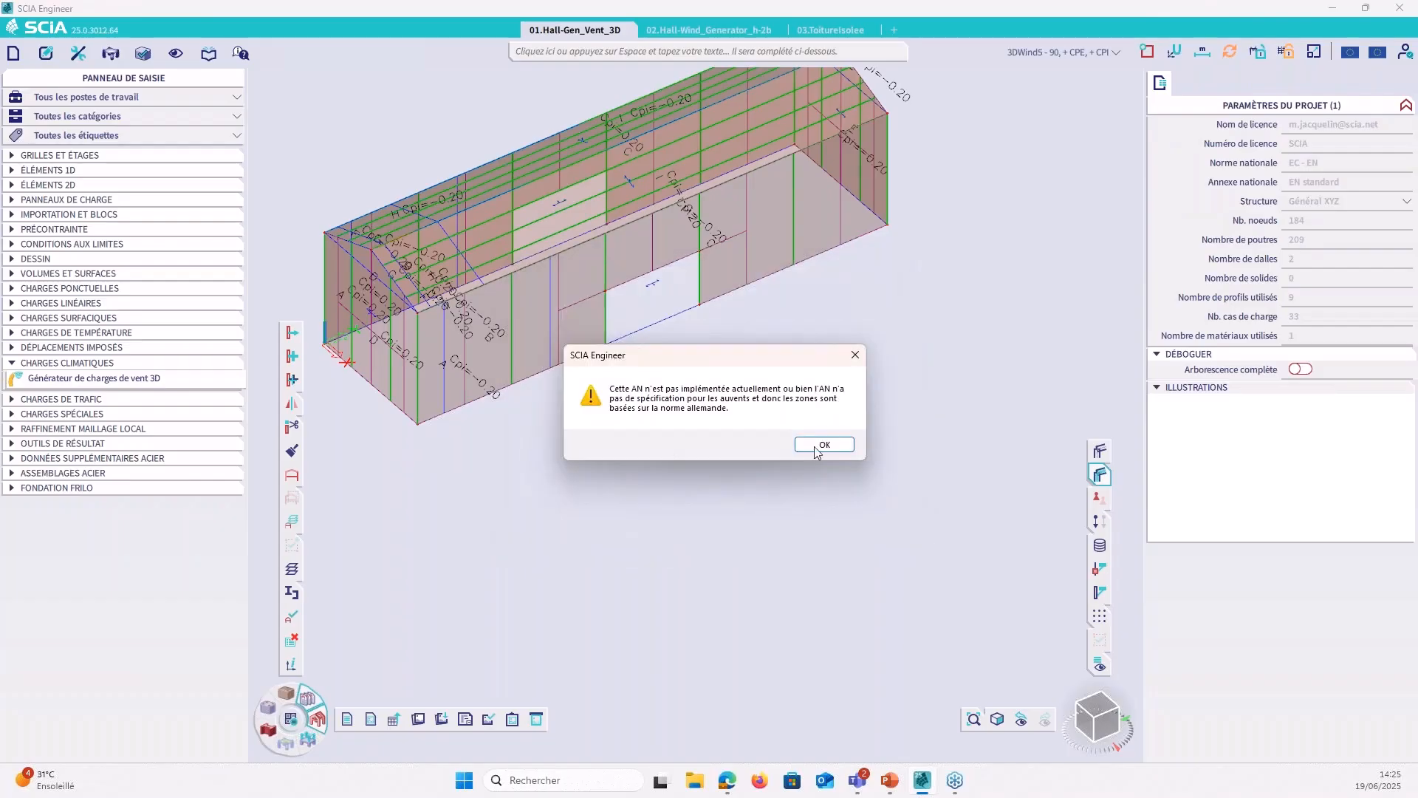
{"action": "left_click", "coordinate": [816, 445]}
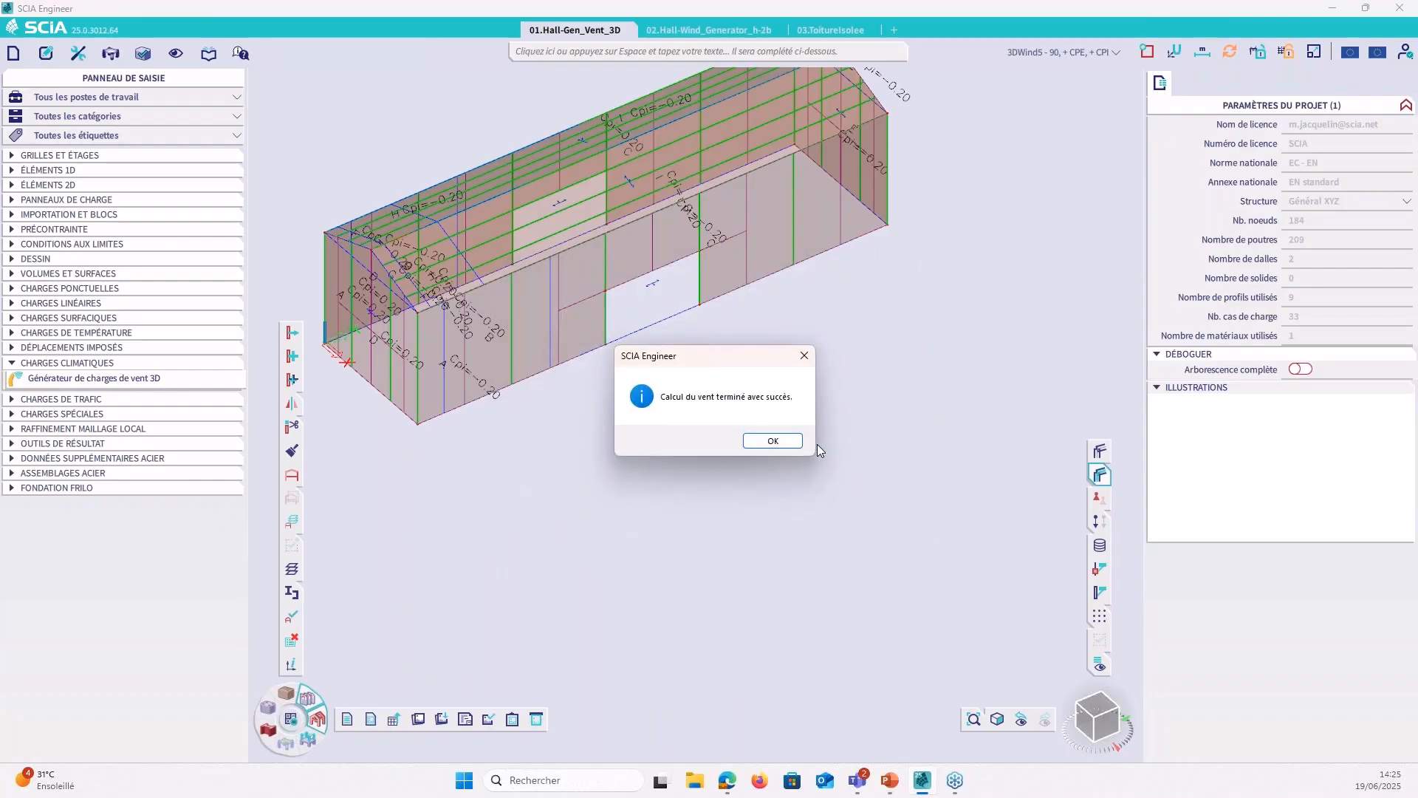
{"action": "left_click", "coordinate": [772, 441]}
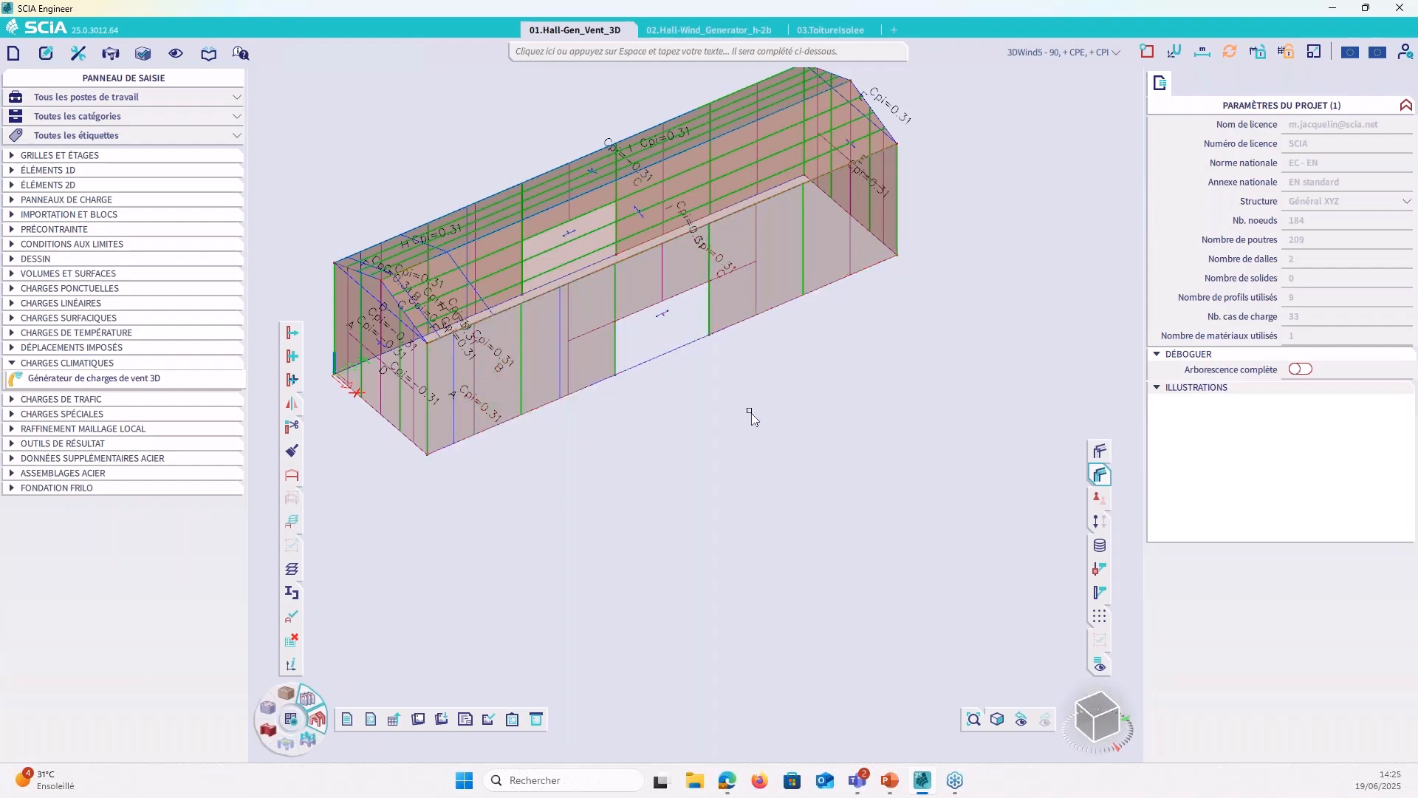
Step: Switch the active load case to 3DWind1 - 0, + CPE, + CPI
{"action": "left_click", "coordinate": [1057, 53]}
{"action": "scroll", "coordinate": [1040, 90], "scroll_direction": "up", "scroll_amount": 2}
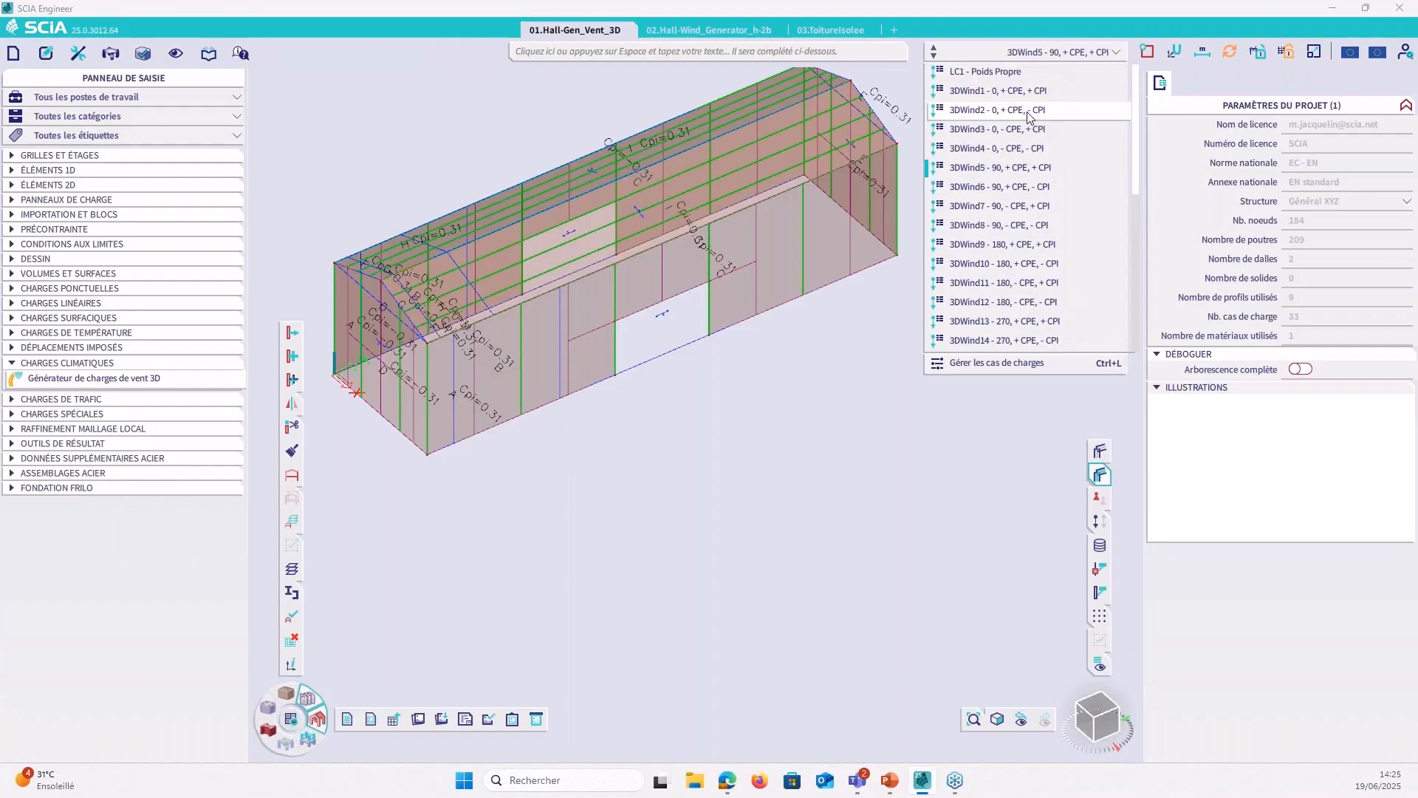
{"action": "left_click", "coordinate": [1006, 97]}
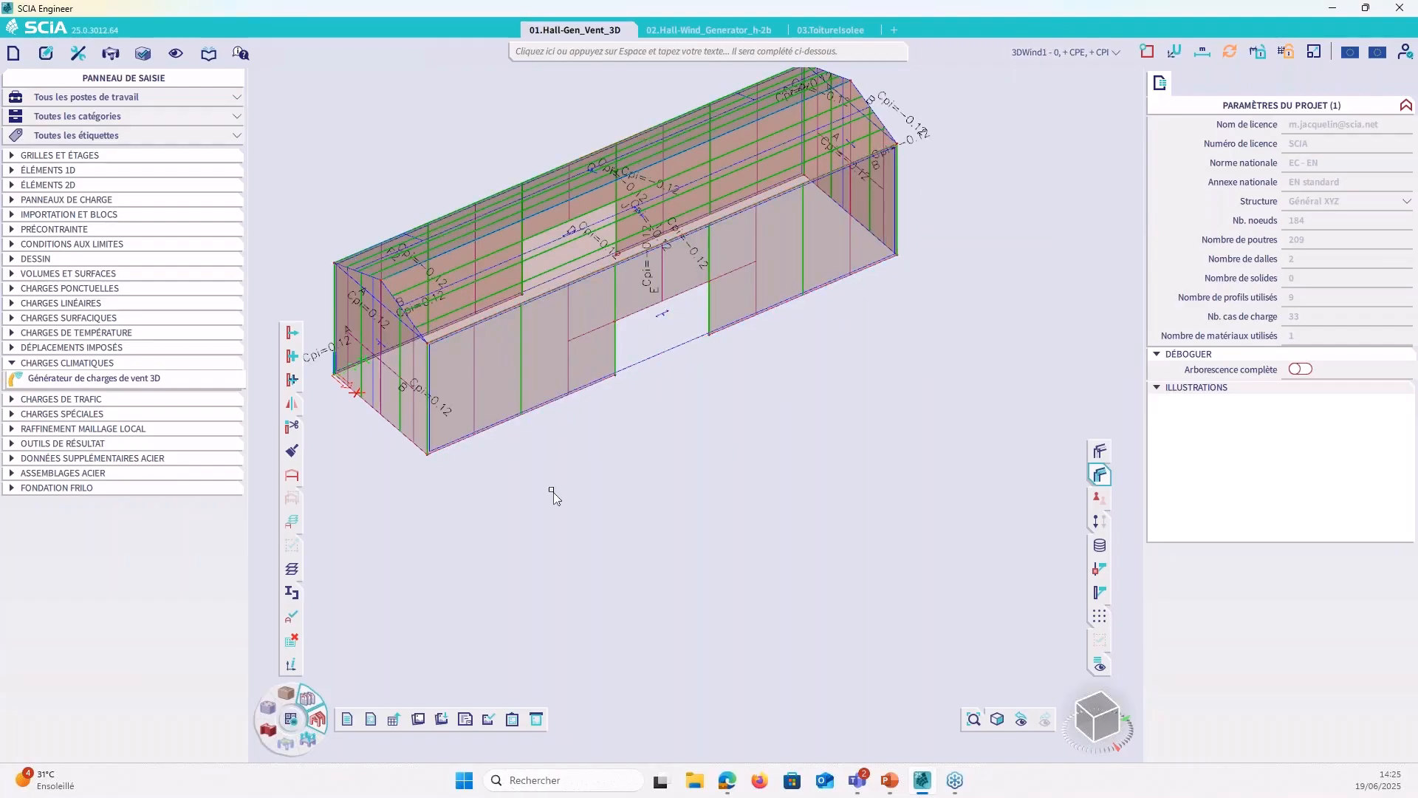
Step: Show the net pressure (Pression nette) instead of Cpi in the wind data labels
{"action": "right_click", "coordinate": [712, 401]}
{"action": "left_click", "coordinate": [768, 467]}
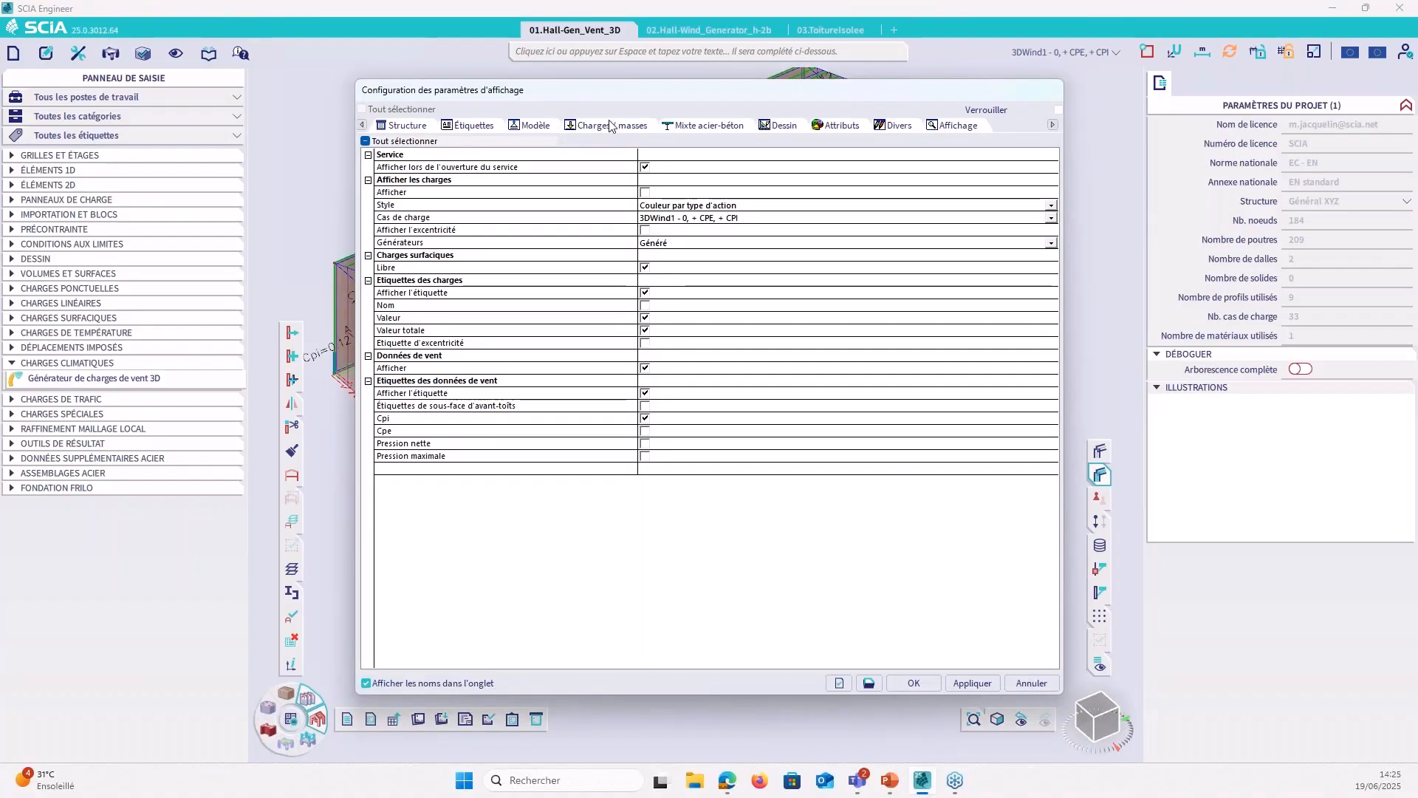
{"action": "left_click", "coordinate": [645, 418]}
{"action": "left_click", "coordinate": [646, 444]}
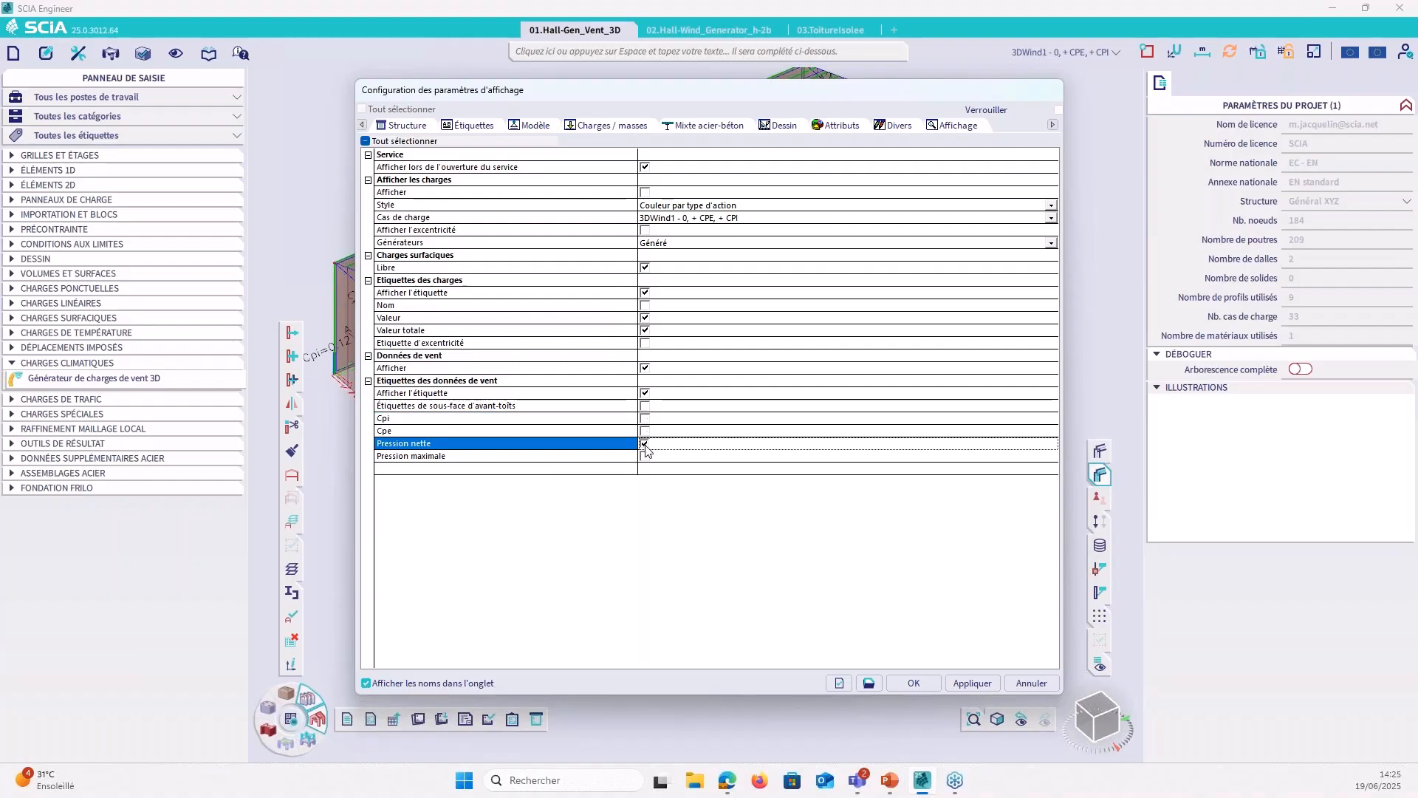
{"action": "left_click", "coordinate": [912, 684]}
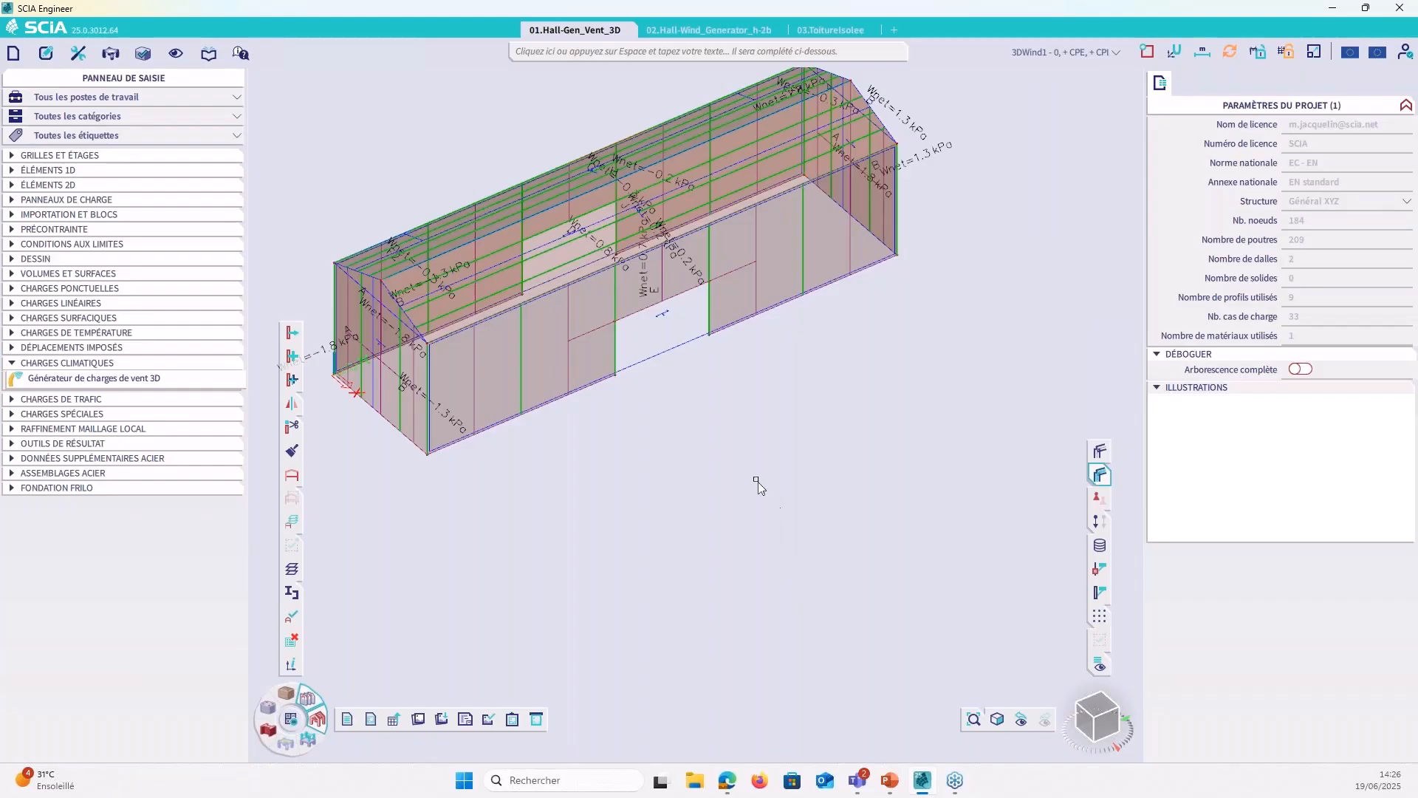
Step: Turn off the net pressure (Pression nette) in the wind data labels
{"action": "right_click", "coordinate": [730, 437]}
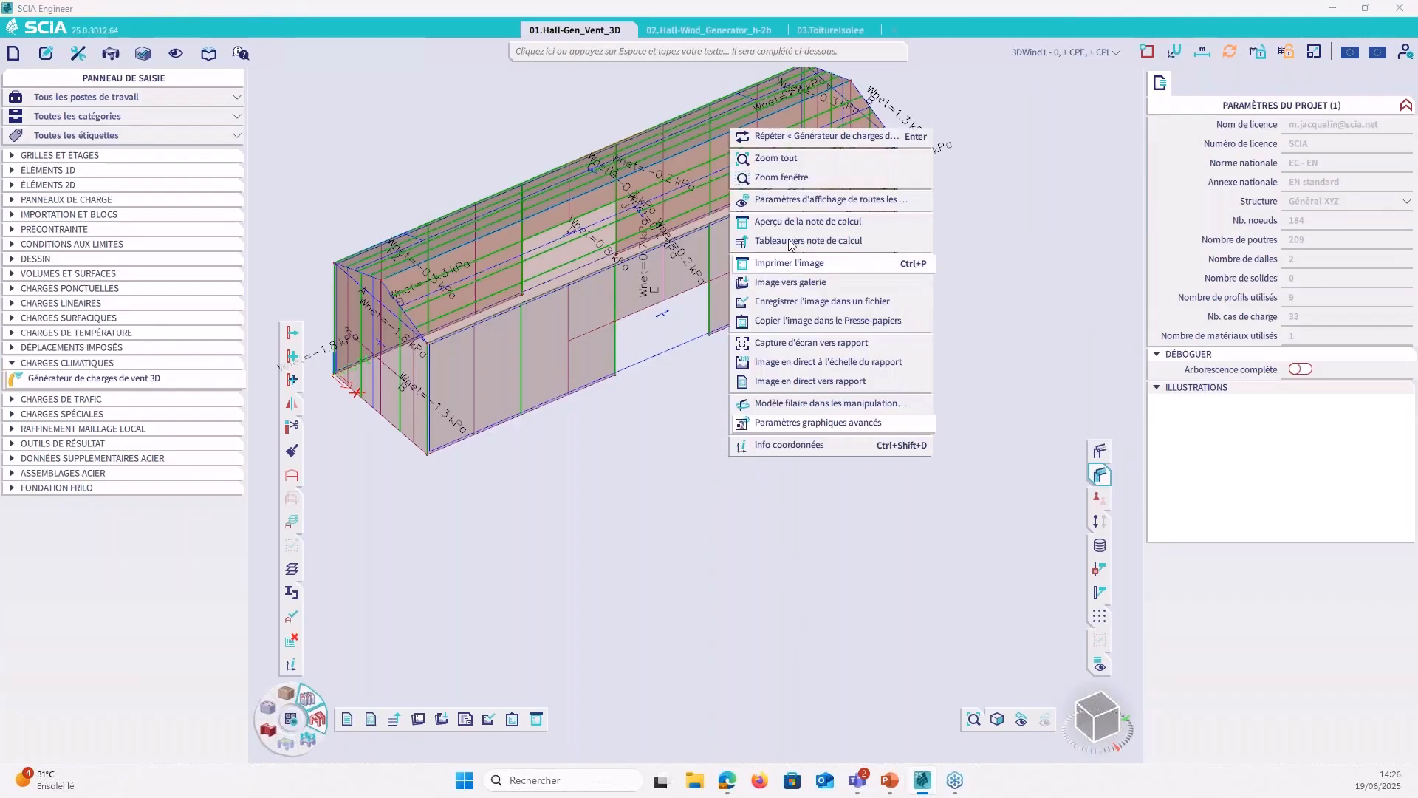
{"action": "left_click", "coordinate": [791, 200]}
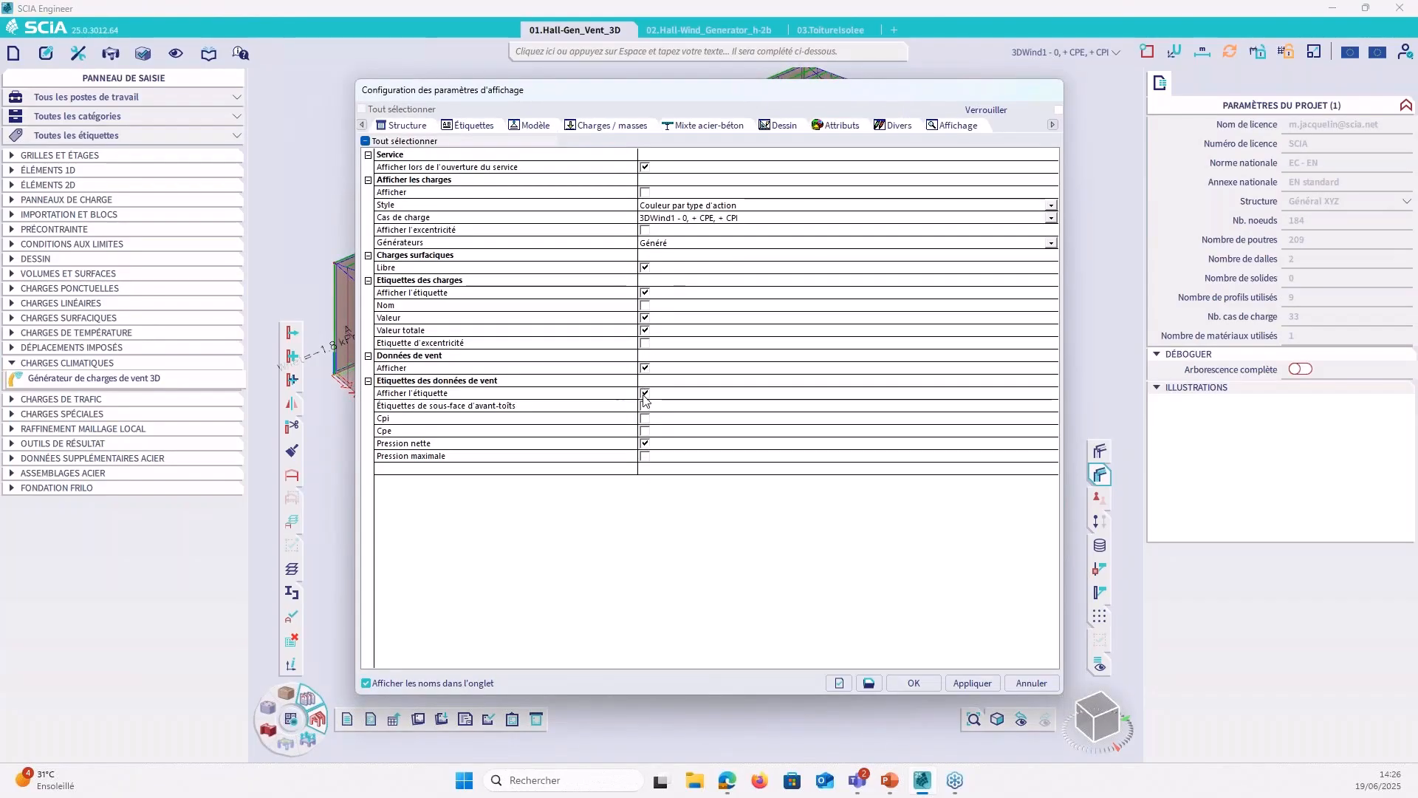
{"action": "left_click", "coordinate": [645, 443]}
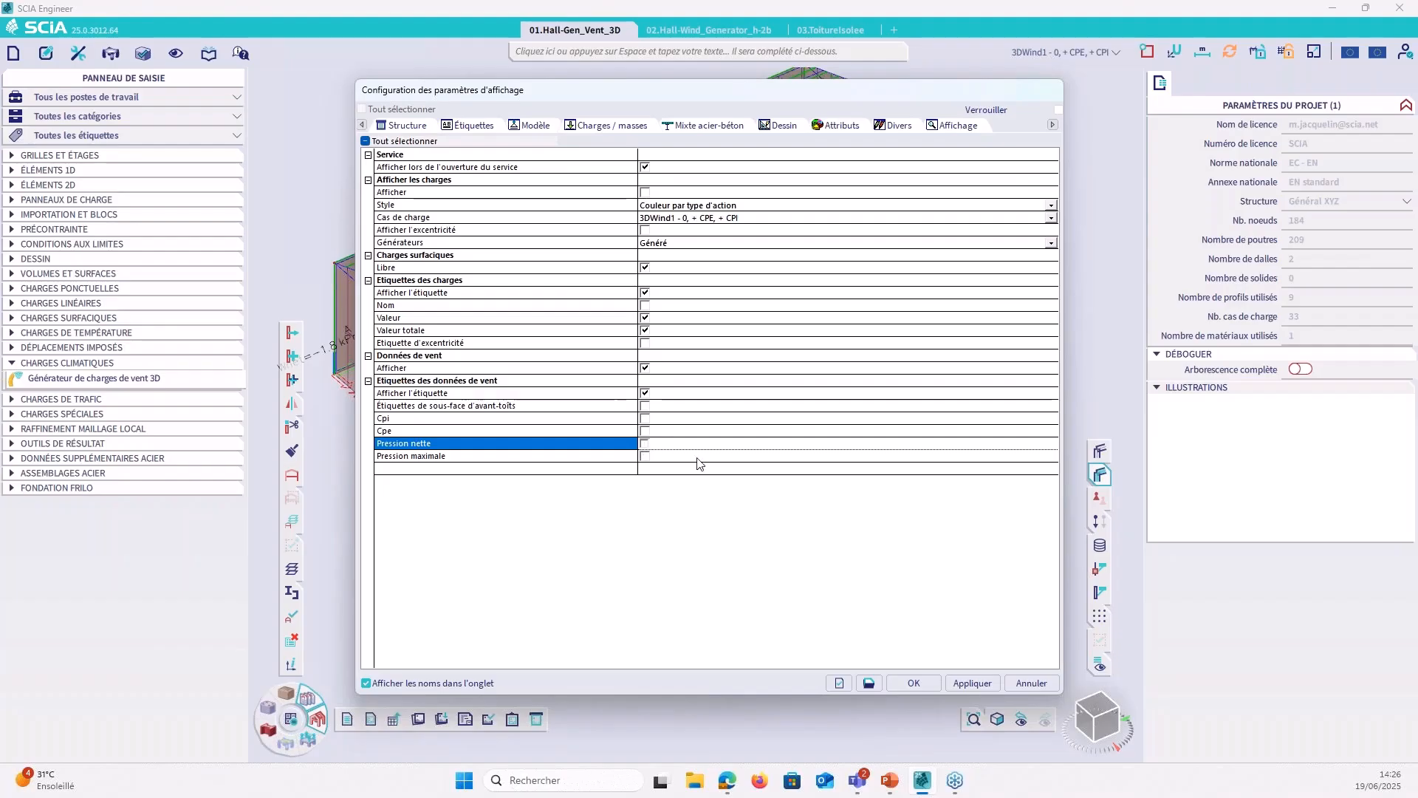
{"action": "left_click", "coordinate": [915, 683]}
Step: Show the hidden members again, select the long wall at X = 12 m and hide everything else
{"action": "left_click", "coordinate": [1096, 705]}
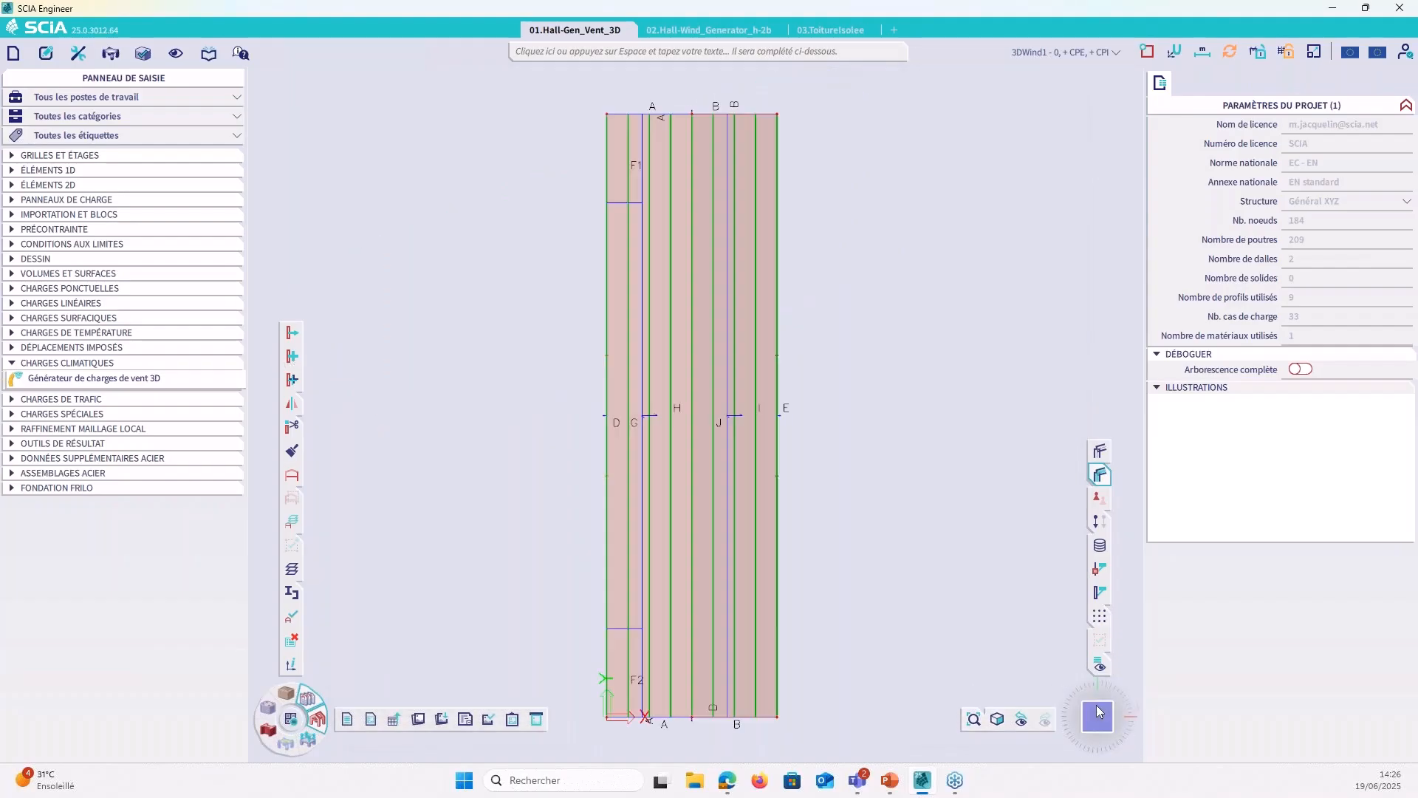
{"action": "scroll", "coordinate": [841, 496], "scroll_direction": "down", "scroll_amount": 2}
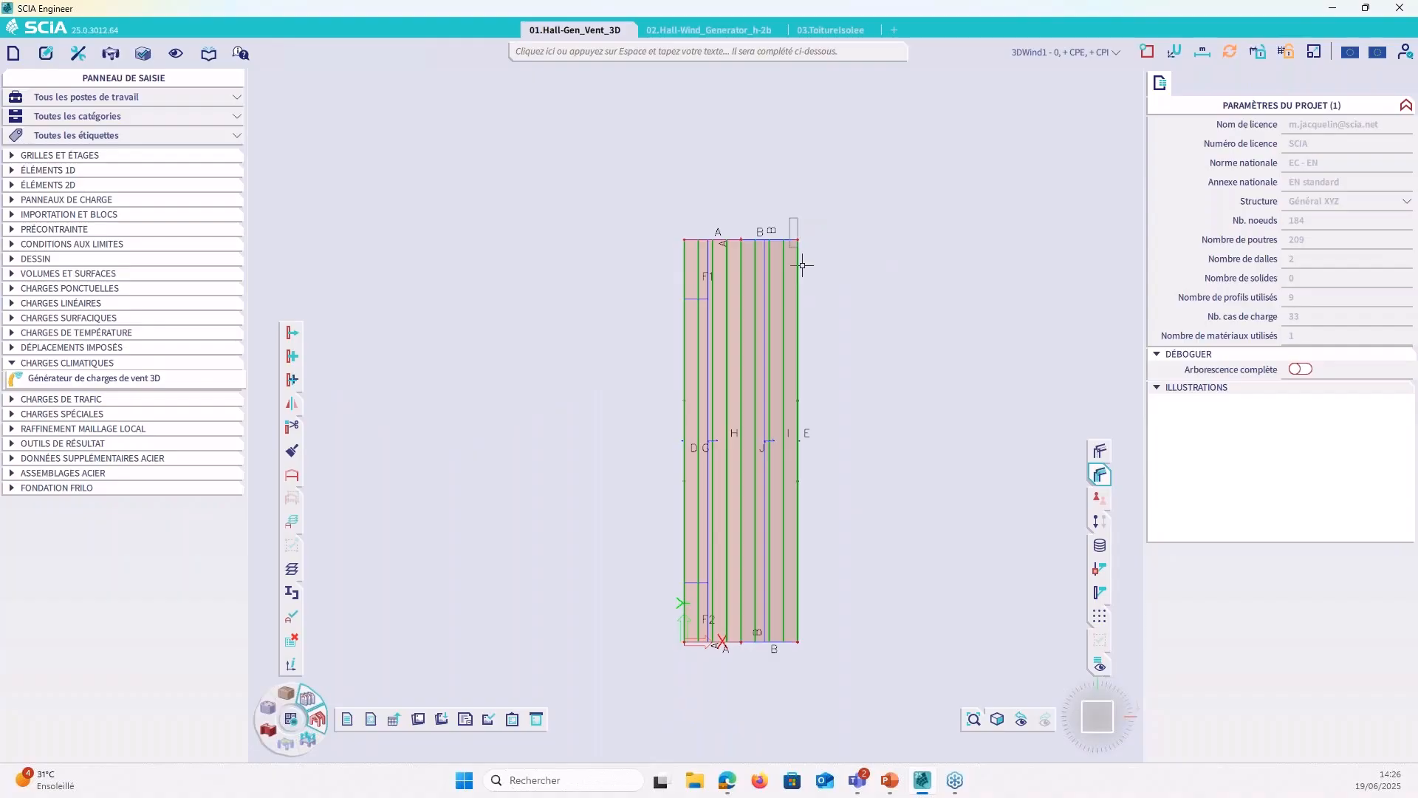
{"action": "left_click", "coordinate": [292, 473]}
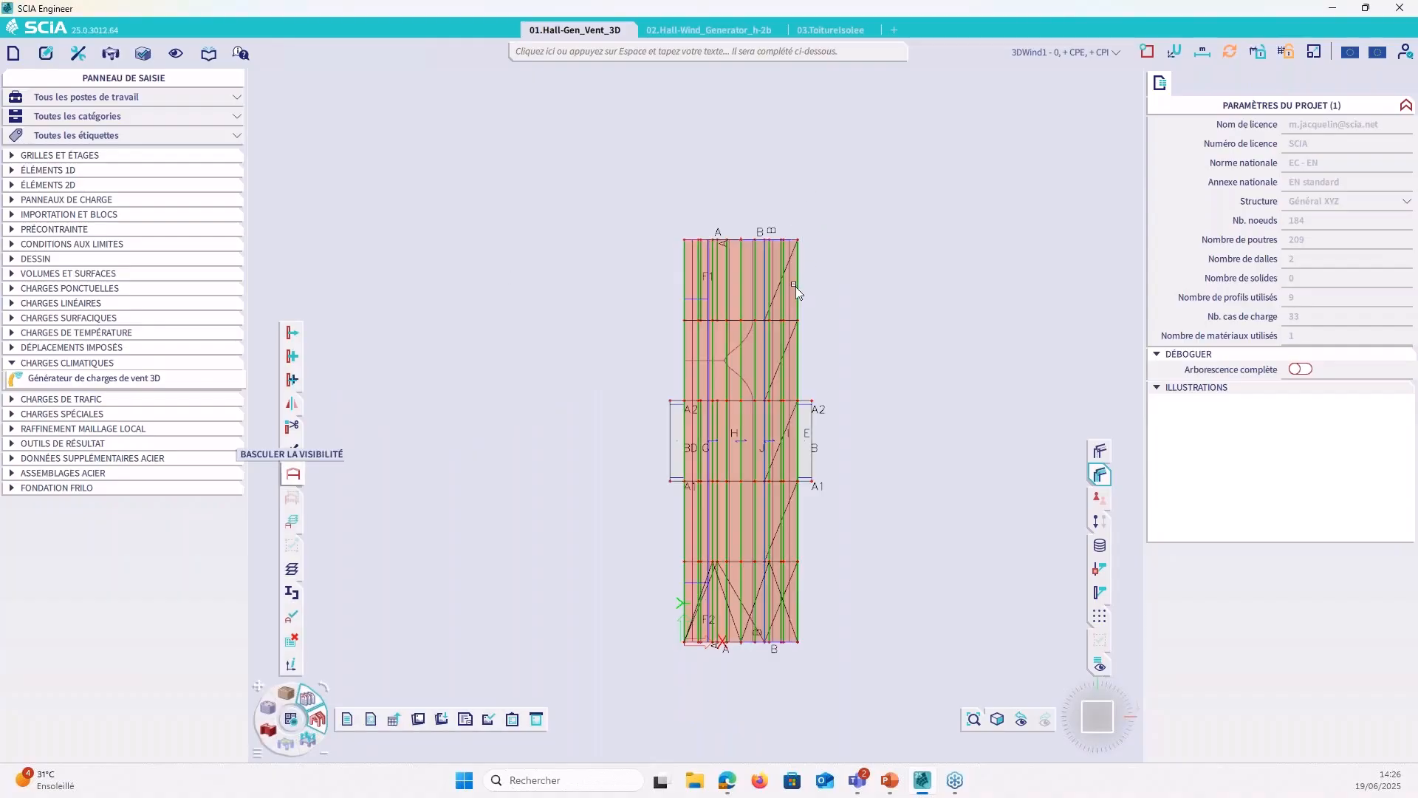
{"action": "left_click_drag", "start_coordinate": [794, 234], "coordinate": [805, 655]}
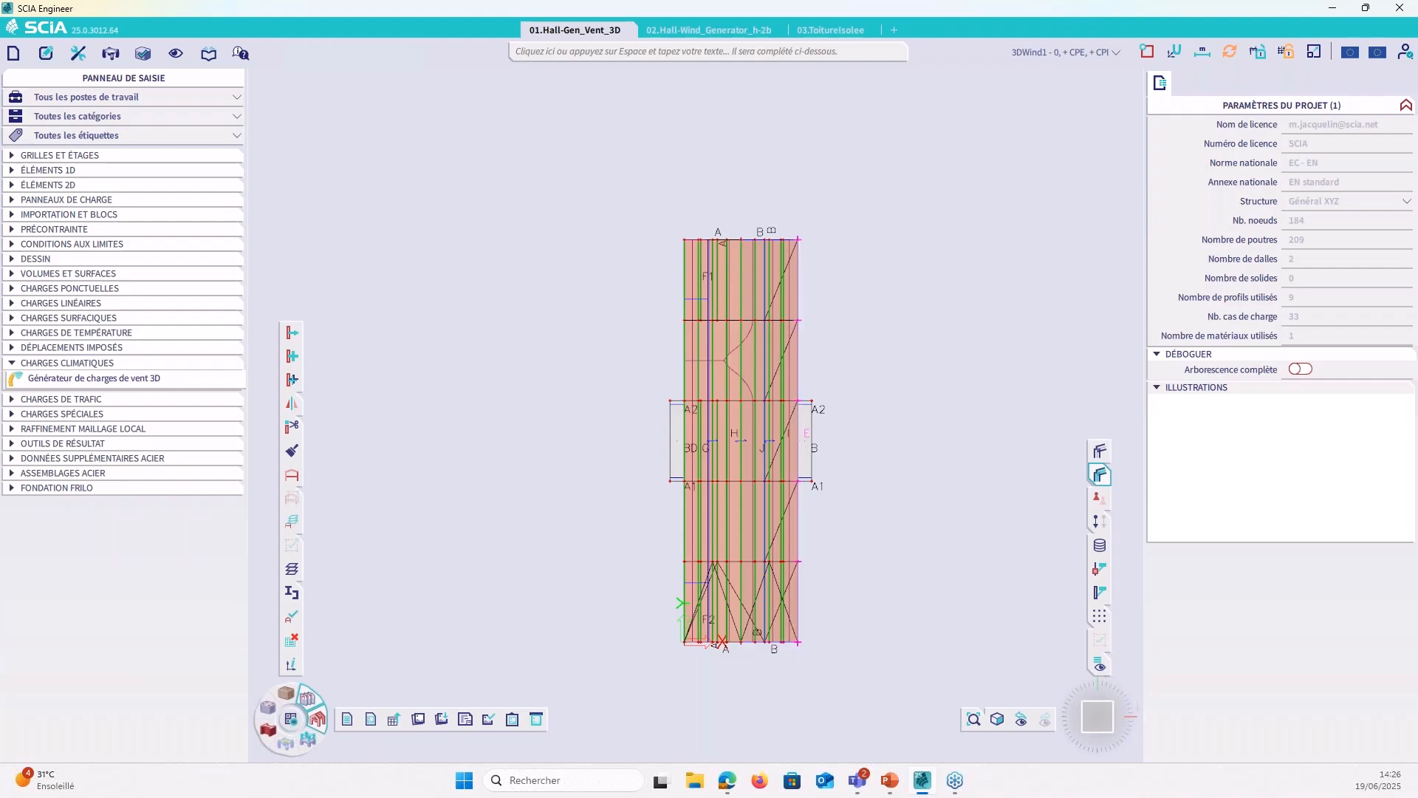
{"action": "left_click", "coordinate": [1111, 731]}
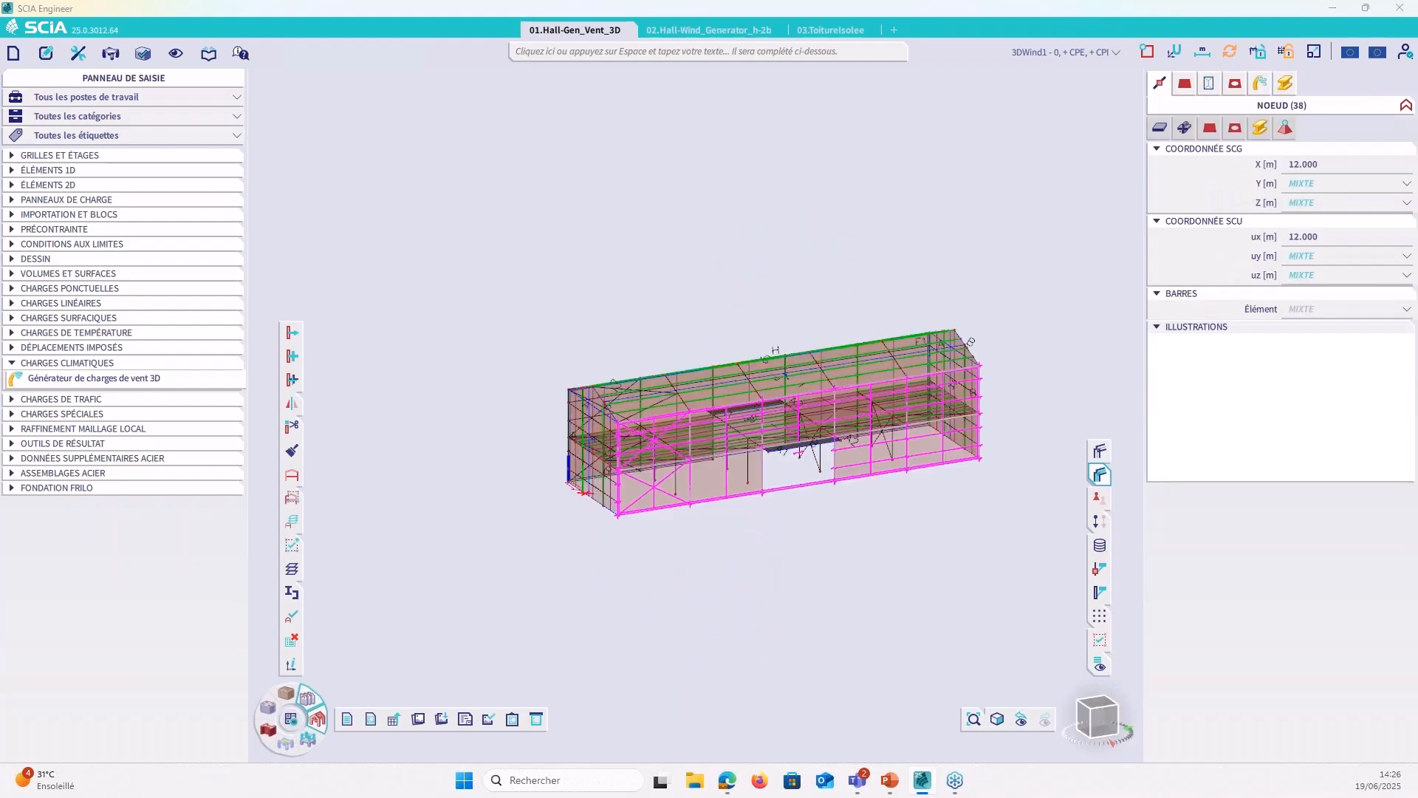
{"action": "mouse_move", "coordinate": [293, 498]}
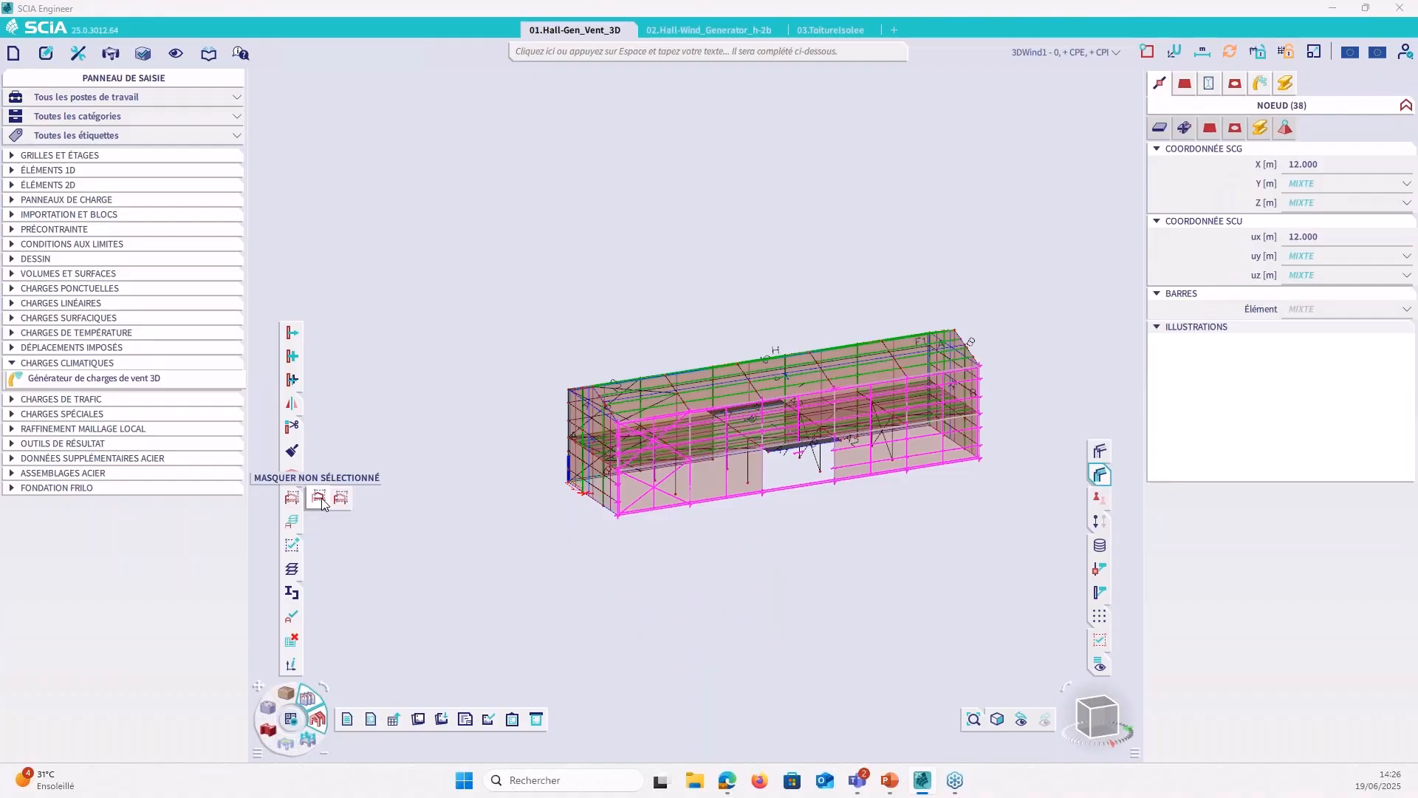
{"action": "left_click", "coordinate": [322, 498]}
{"action": "key", "text": "Escape"}
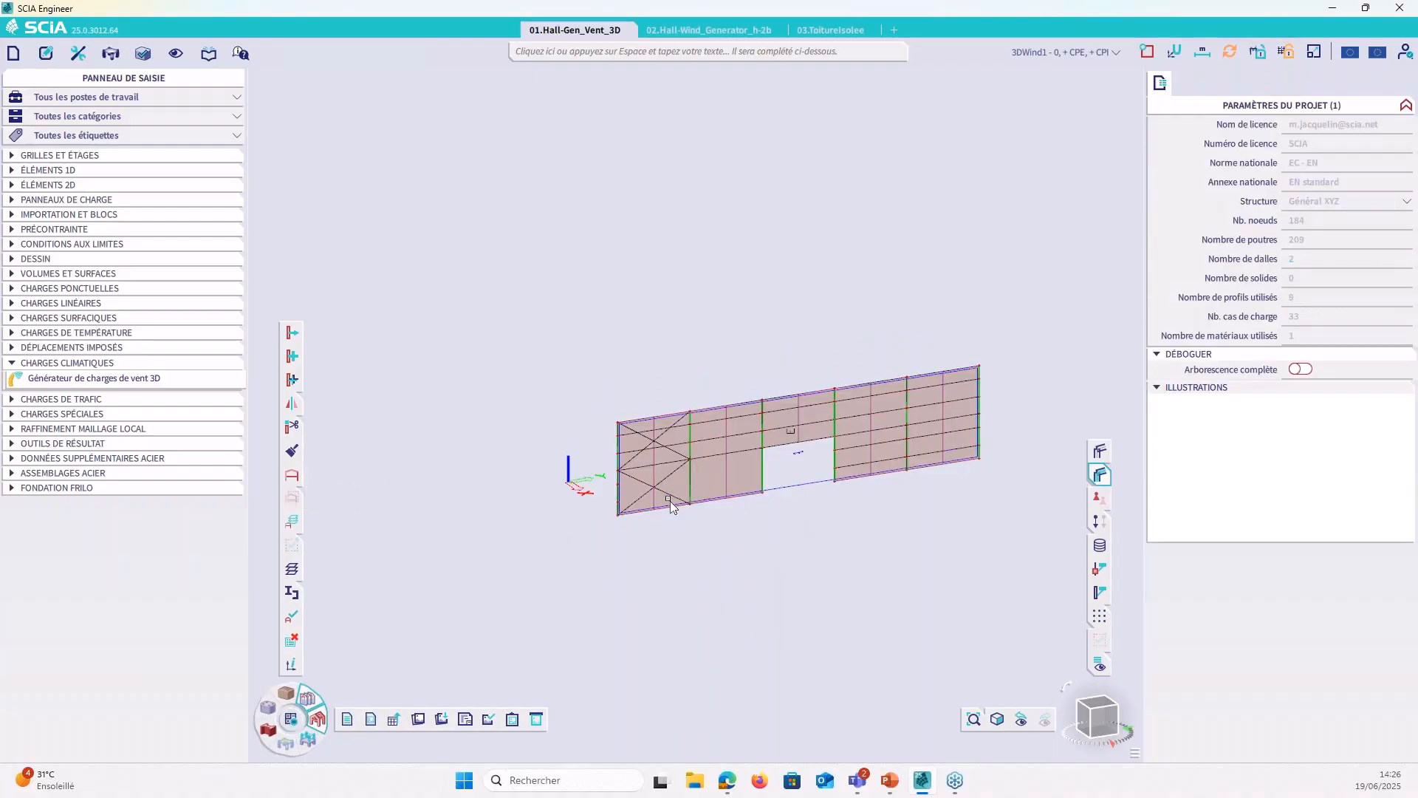
Step: Hide the four cross-bracing members in the end bay of the isolated wall
{"action": "scroll", "coordinate": [670, 499], "scroll_direction": "up", "scroll_amount": 4}
{"action": "left_click", "coordinate": [653, 479]}
{"action": "left_click", "coordinate": [654, 459]}
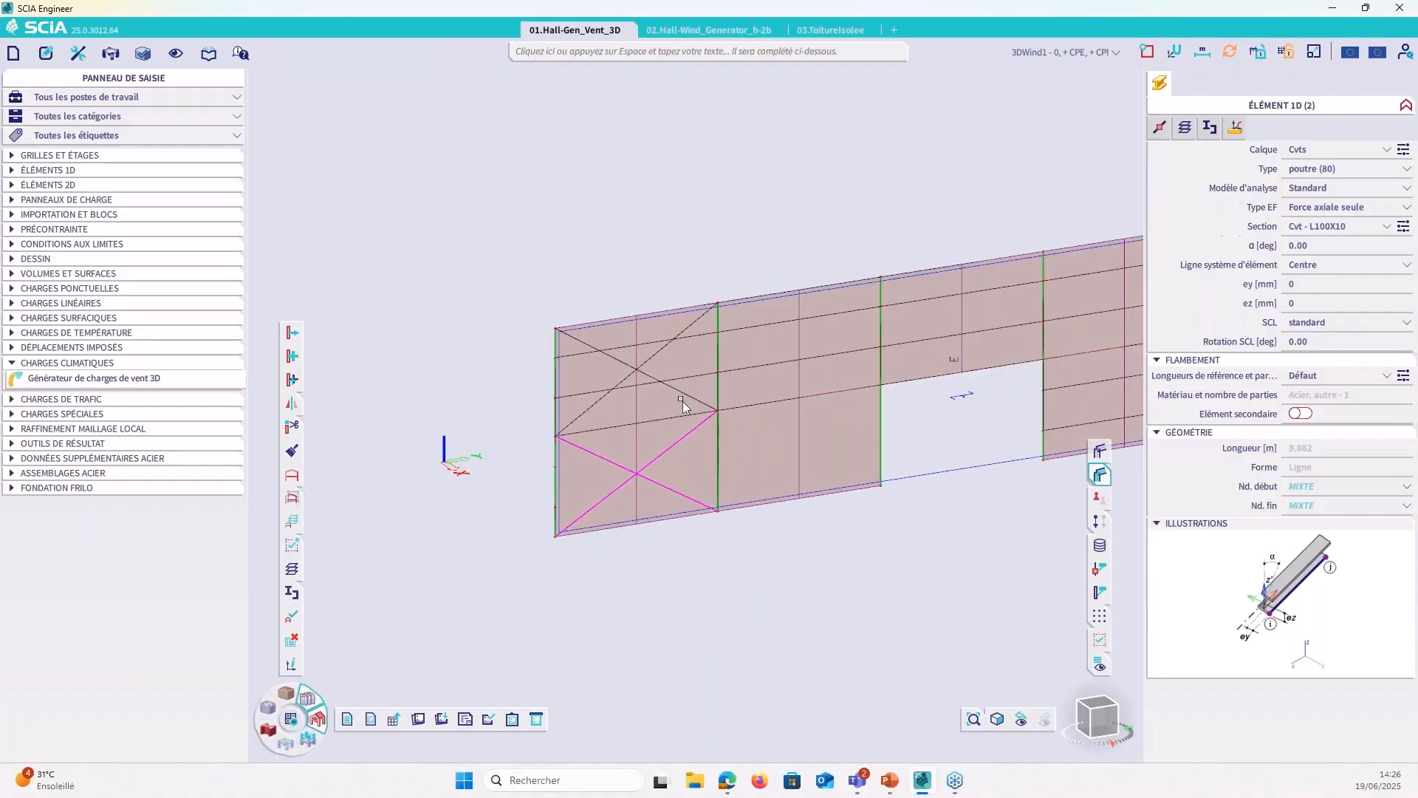
{"action": "left_click", "coordinate": [676, 386]}
{"action": "left_click", "coordinate": [652, 358]}
{"action": "left_click", "coordinate": [292, 497]}
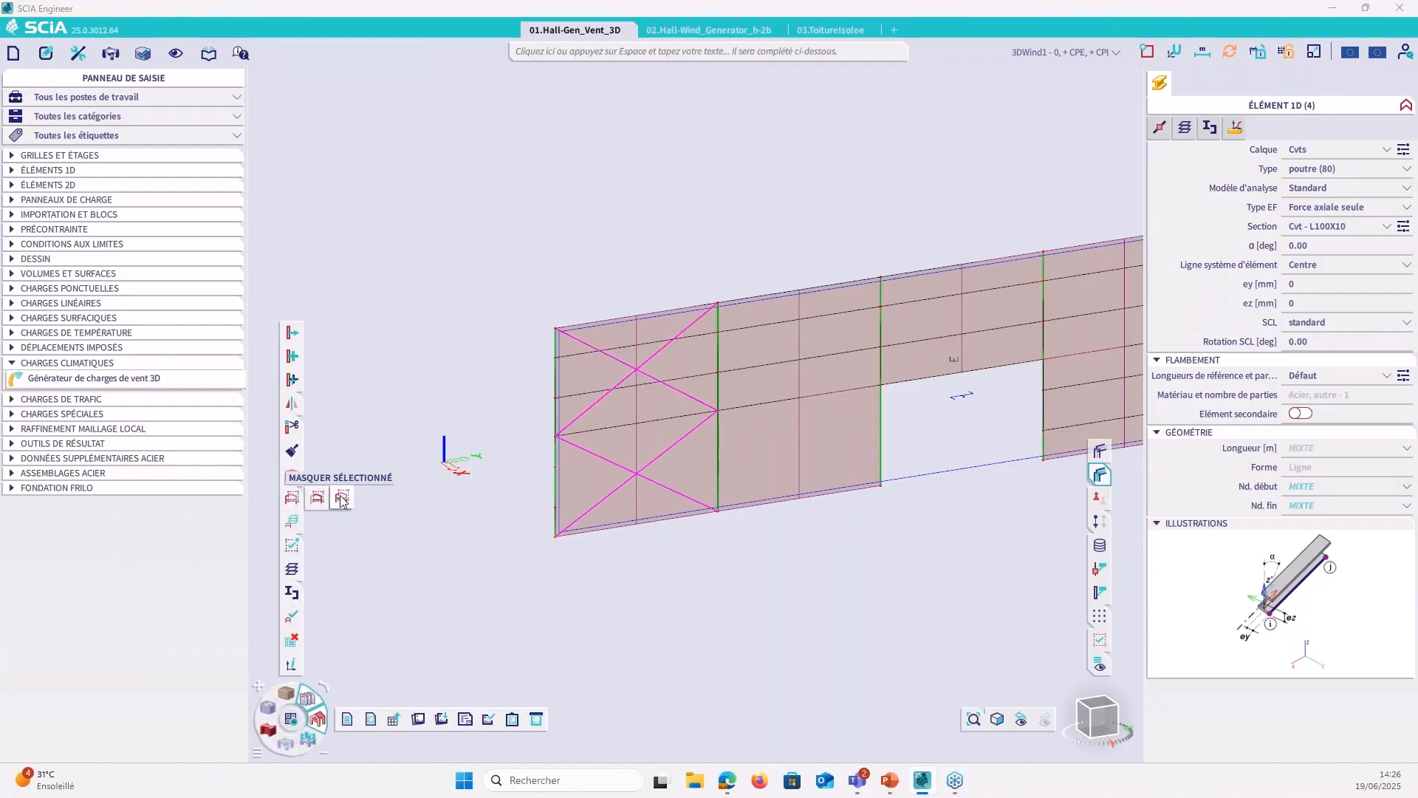
{"action": "left_click", "coordinate": [341, 497]}
{"action": "scroll", "coordinate": [423, 485], "scroll_direction": "down", "scroll_amount": 1}
{"action": "scroll", "coordinate": [449, 514], "scroll_direction": "down", "scroll_amount": 1}
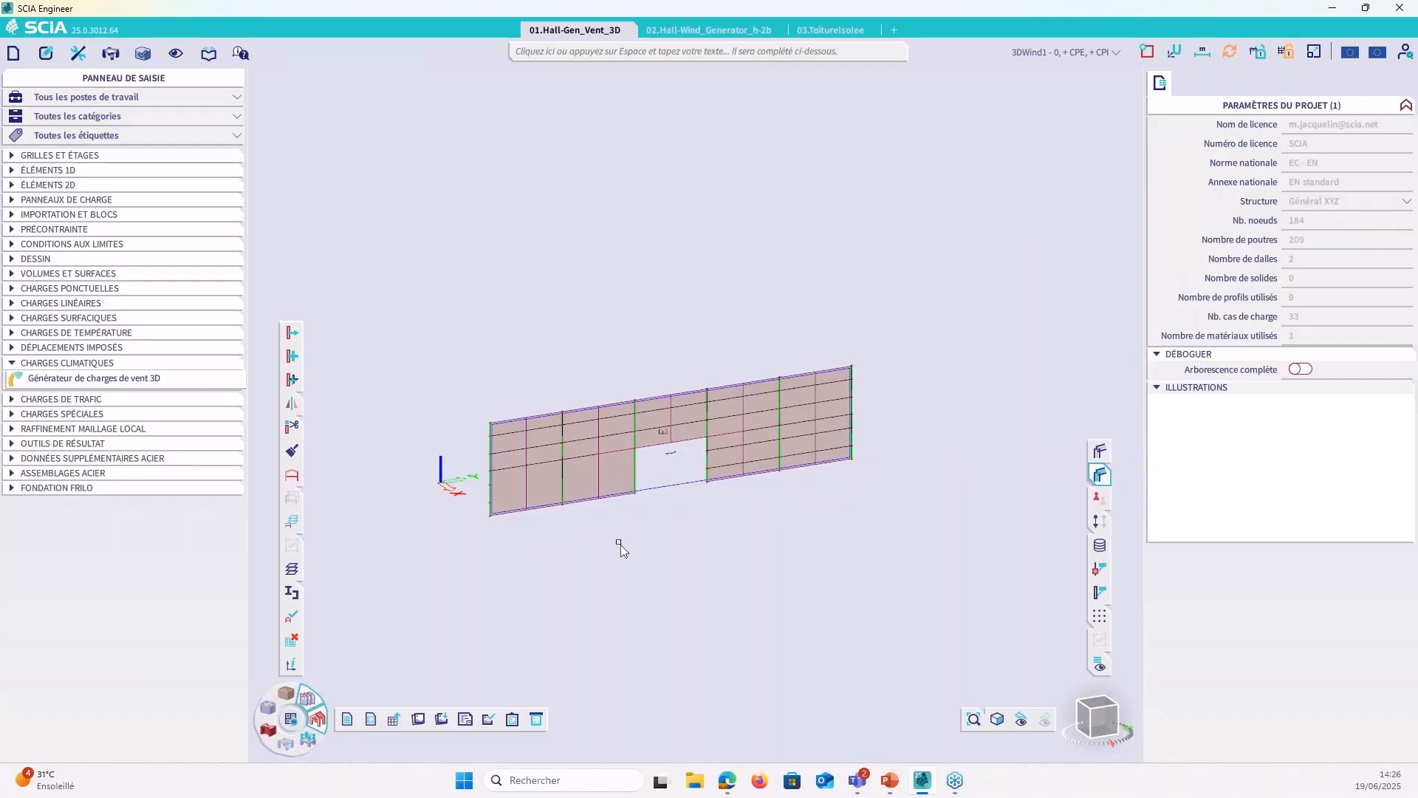
{"action": "scroll", "coordinate": [618, 544], "scroll_direction": "up", "scroll_amount": 1}
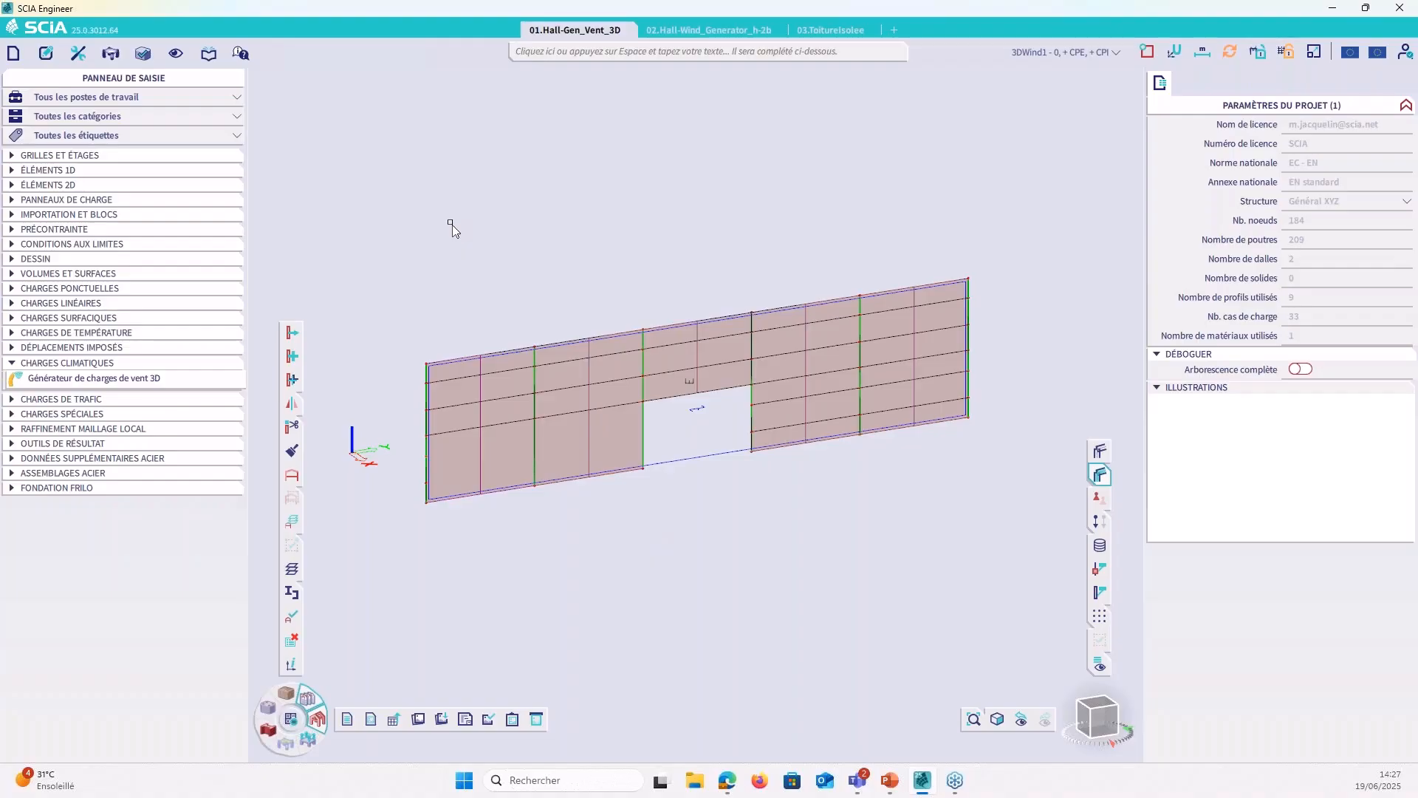
{"action": "left_click", "coordinate": [78, 53]}
{"action": "mouse_move", "coordinate": [263, 81]}
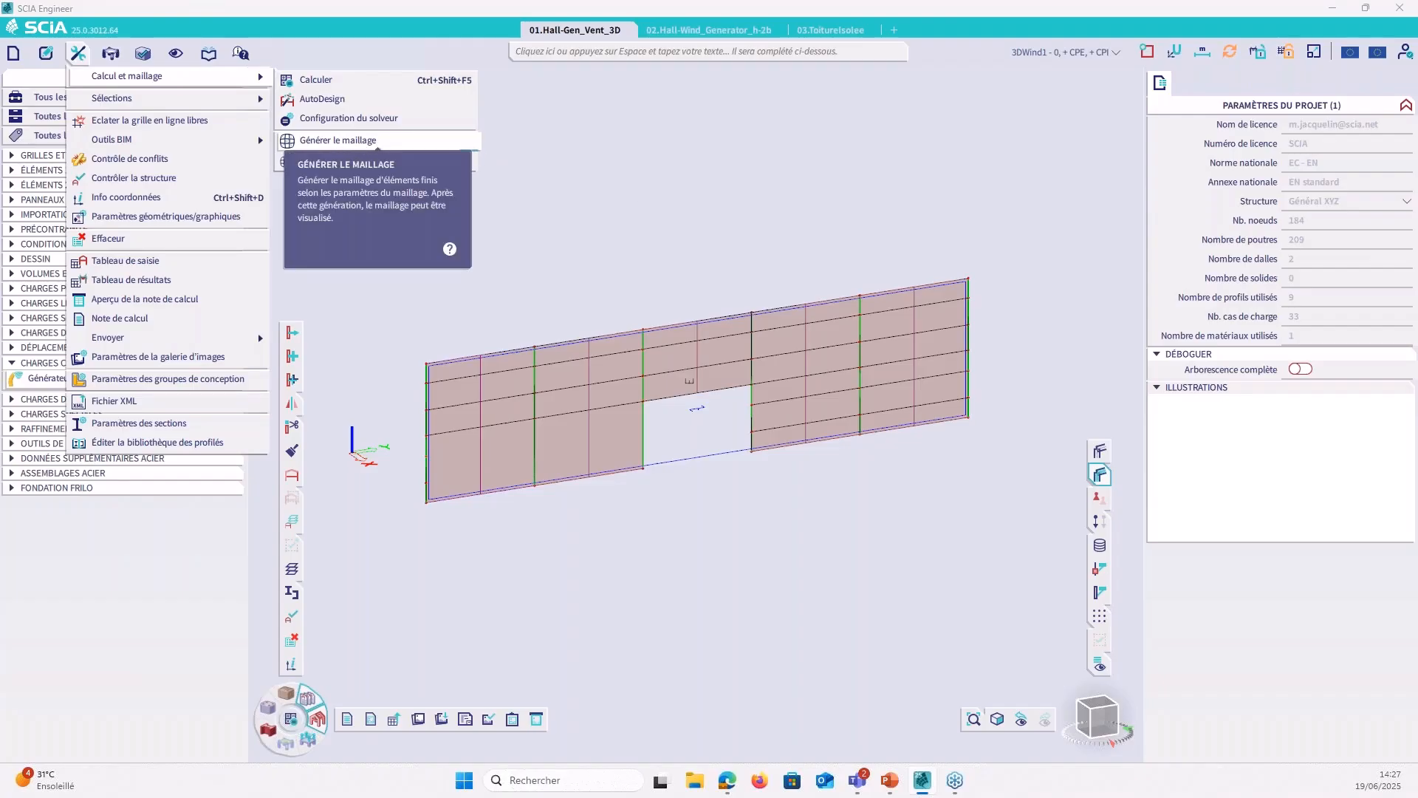
{"action": "left_click", "coordinate": [695, 429]}
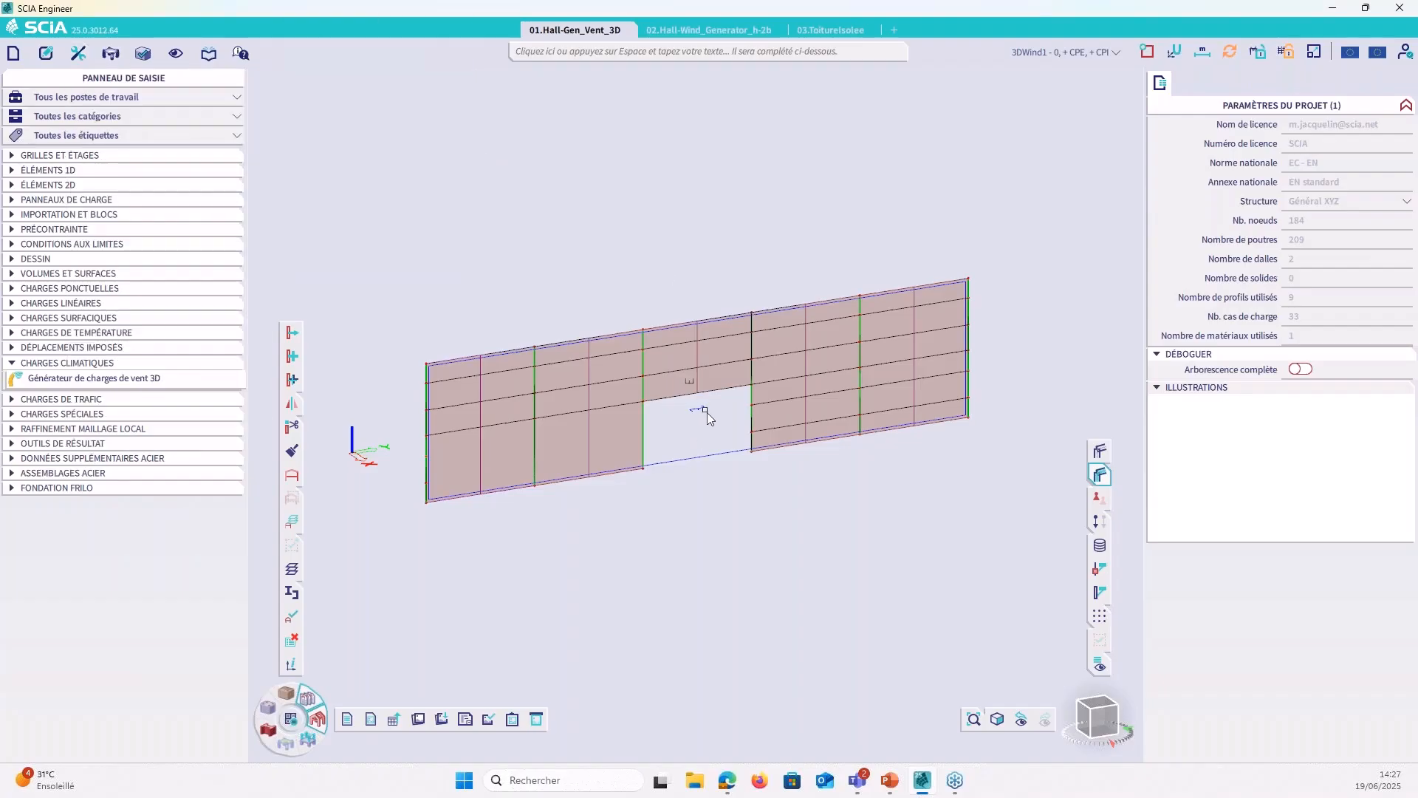
Step: Generate the loads of the isolated wall's load panel and display the loads in the model
{"action": "left_click", "coordinate": [707, 418]}
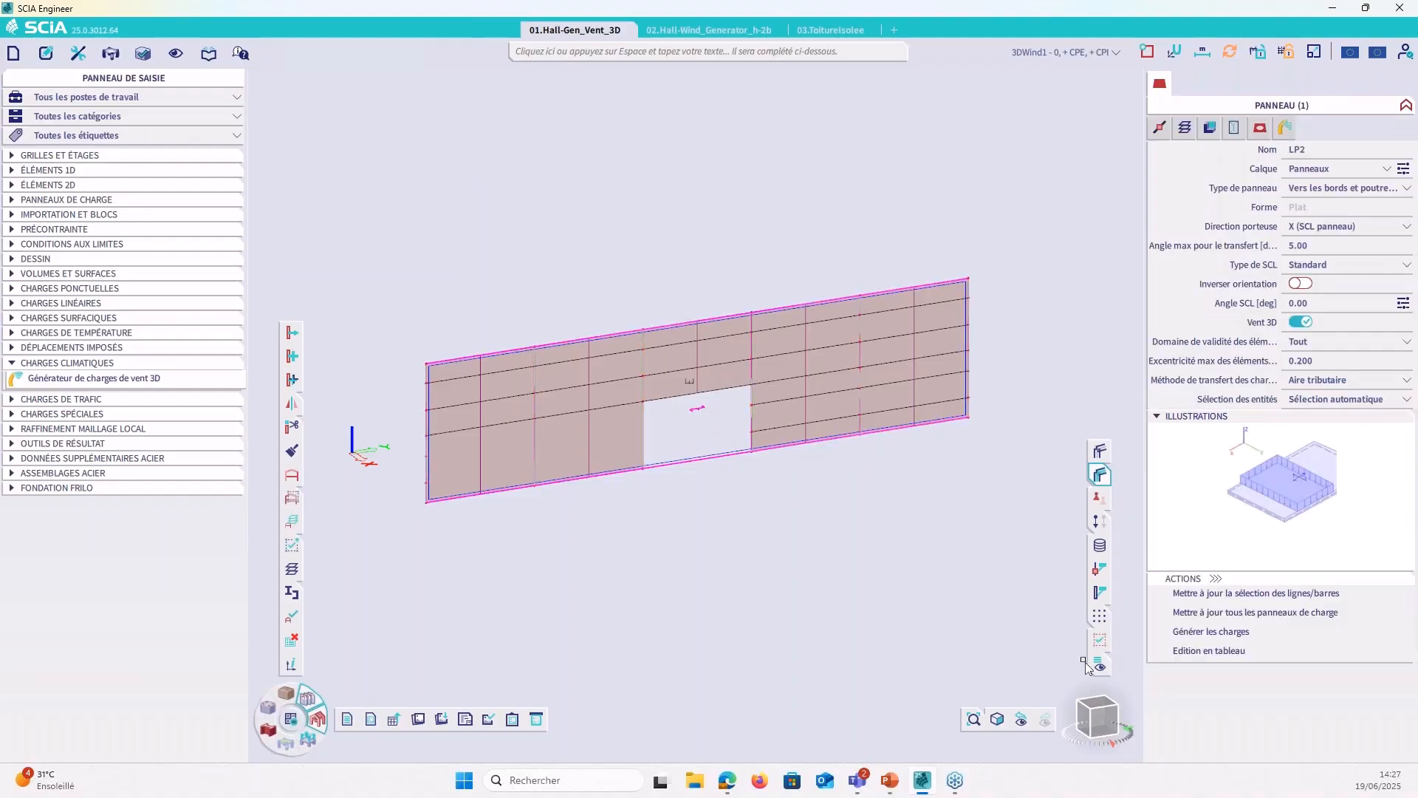
{"action": "left_click", "coordinate": [1194, 632]}
{"action": "left_click", "coordinate": [1099, 521]}
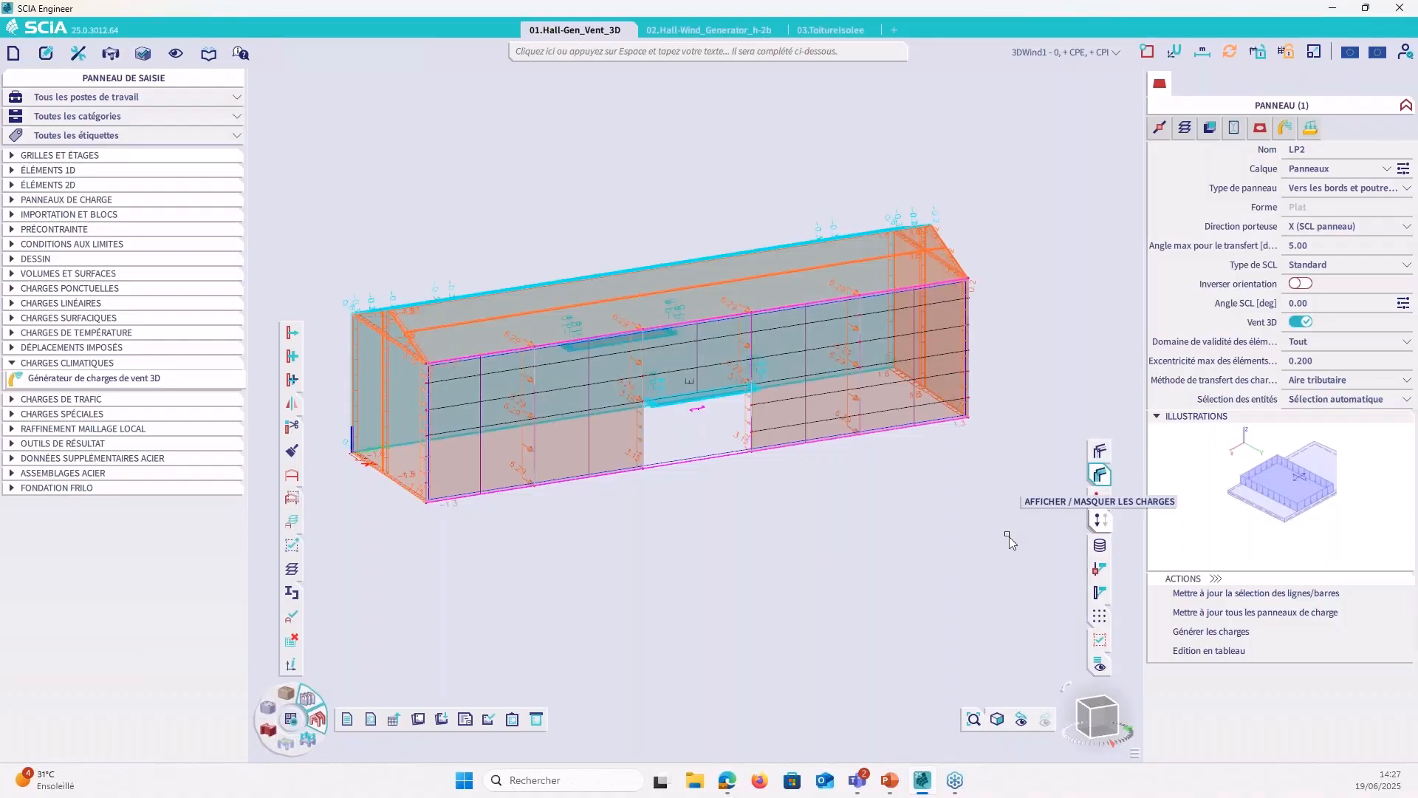
Step: Hide the free surface loads in the display settings for all entities, keeping the line loads on members shown
{"action": "right_click", "coordinate": [662, 196]}
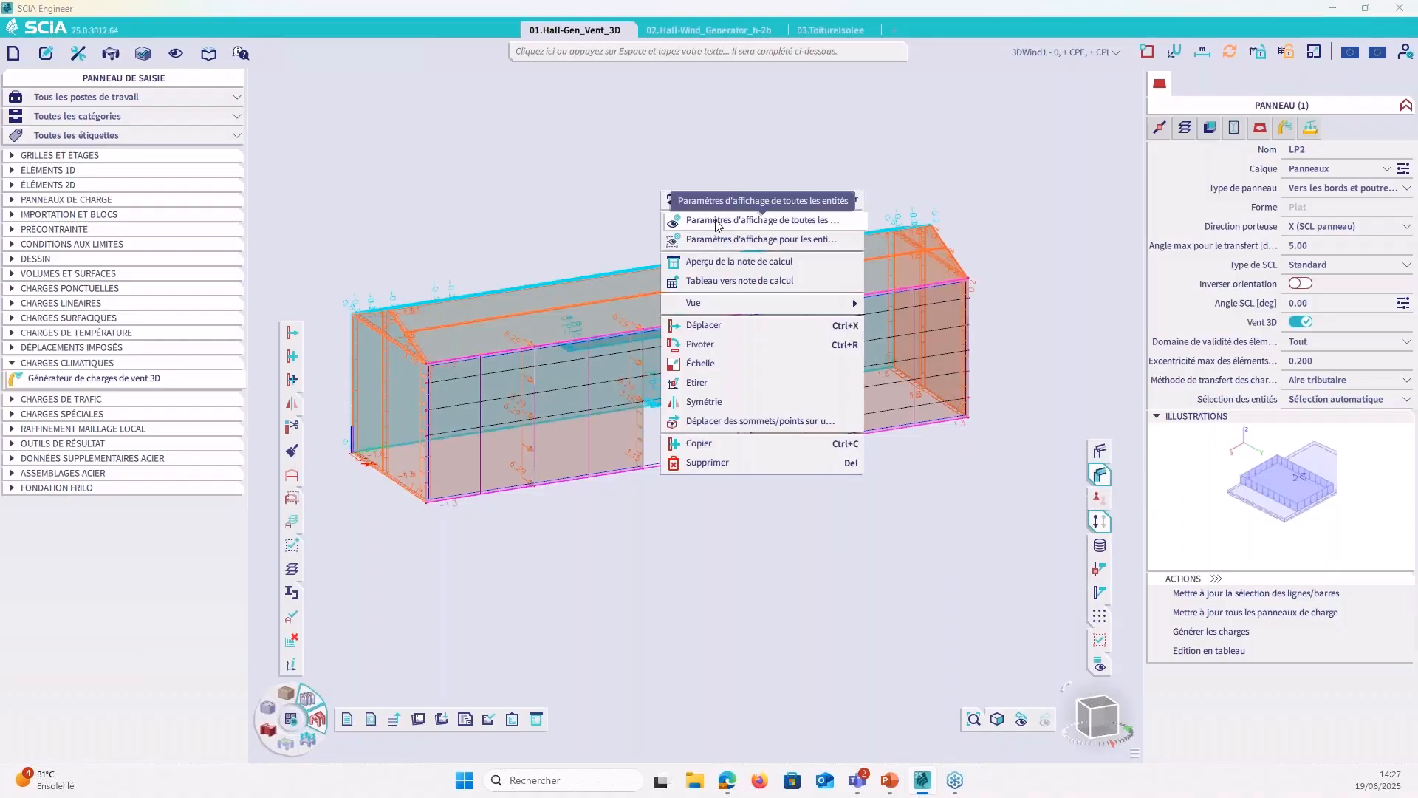
{"action": "left_click", "coordinate": [705, 201]}
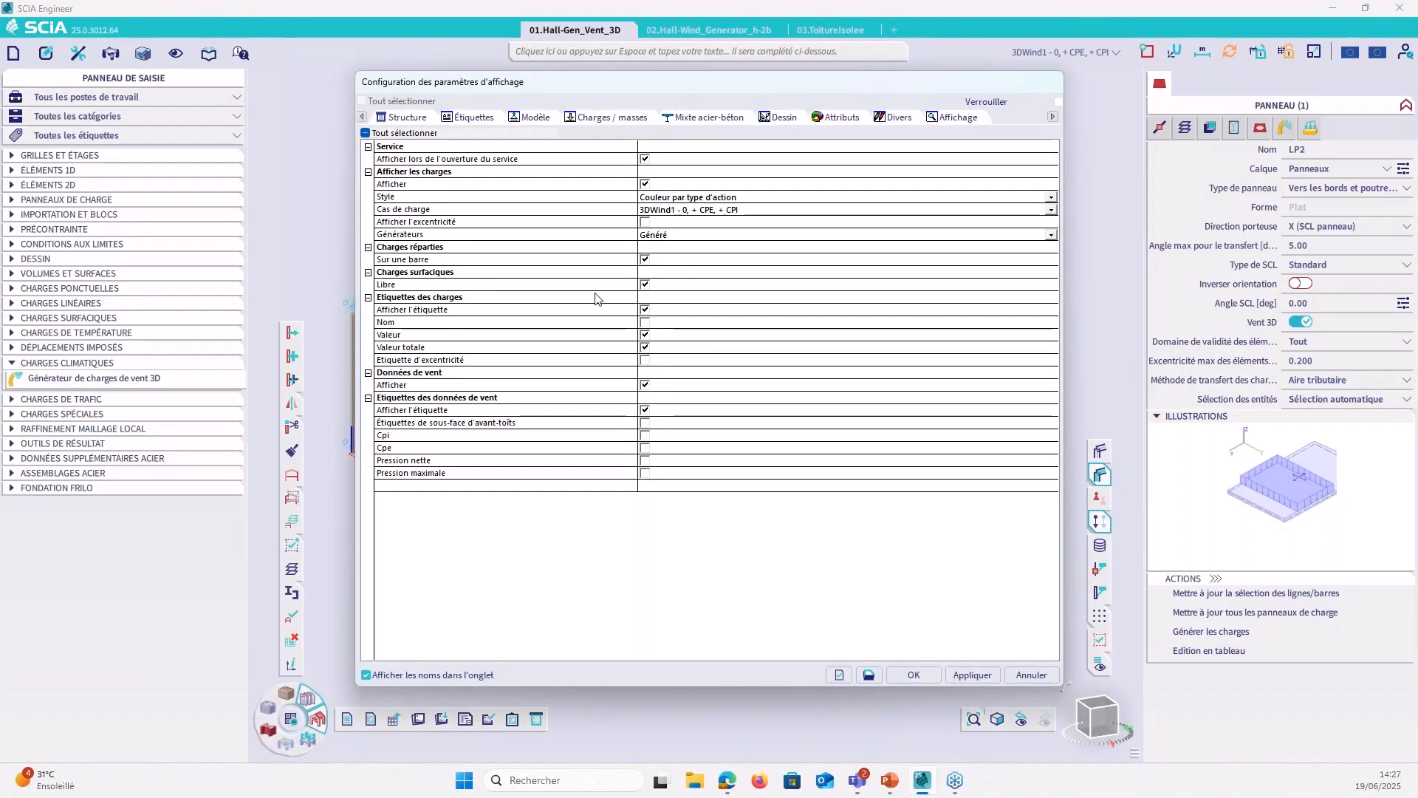
{"action": "left_click", "coordinate": [652, 287]}
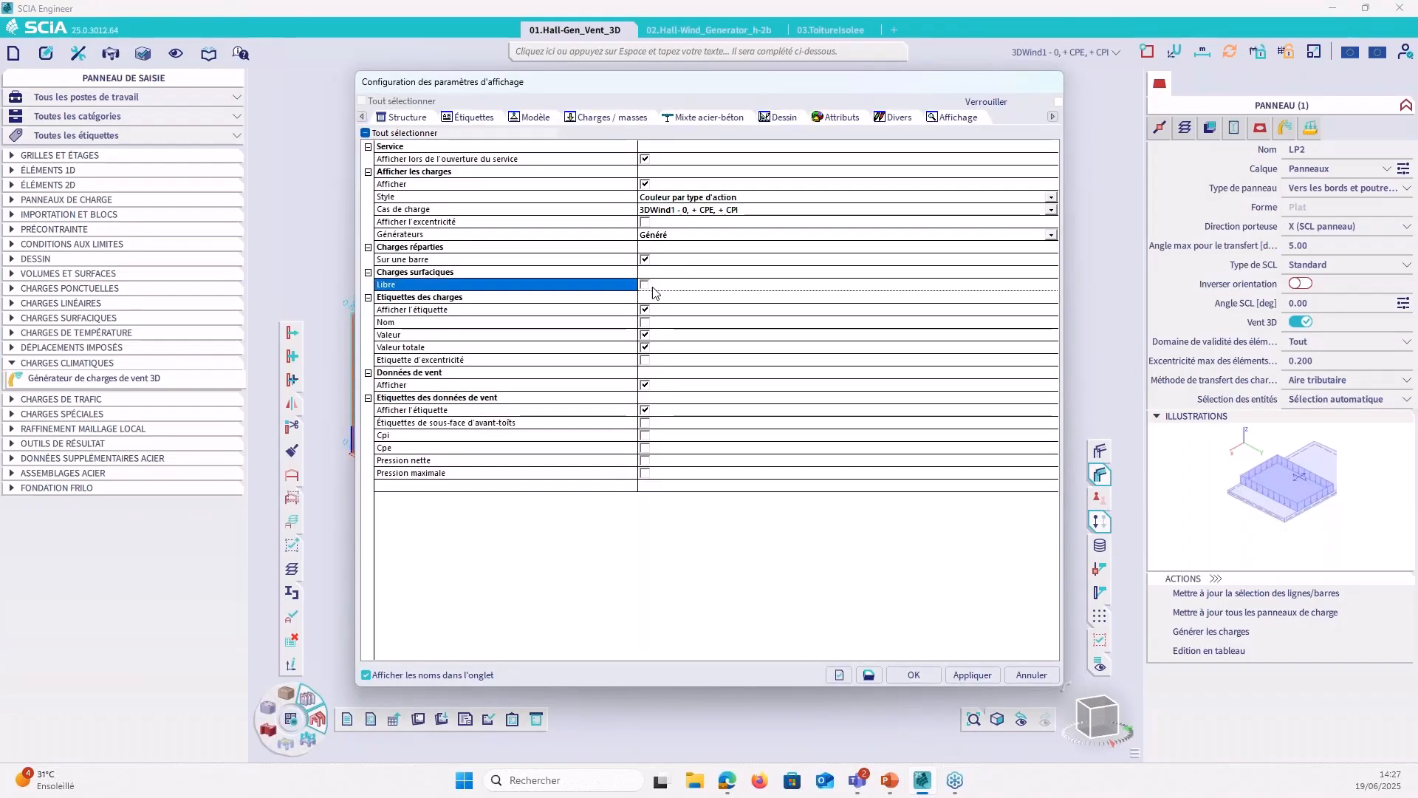
{"action": "left_click", "coordinate": [914, 674]}
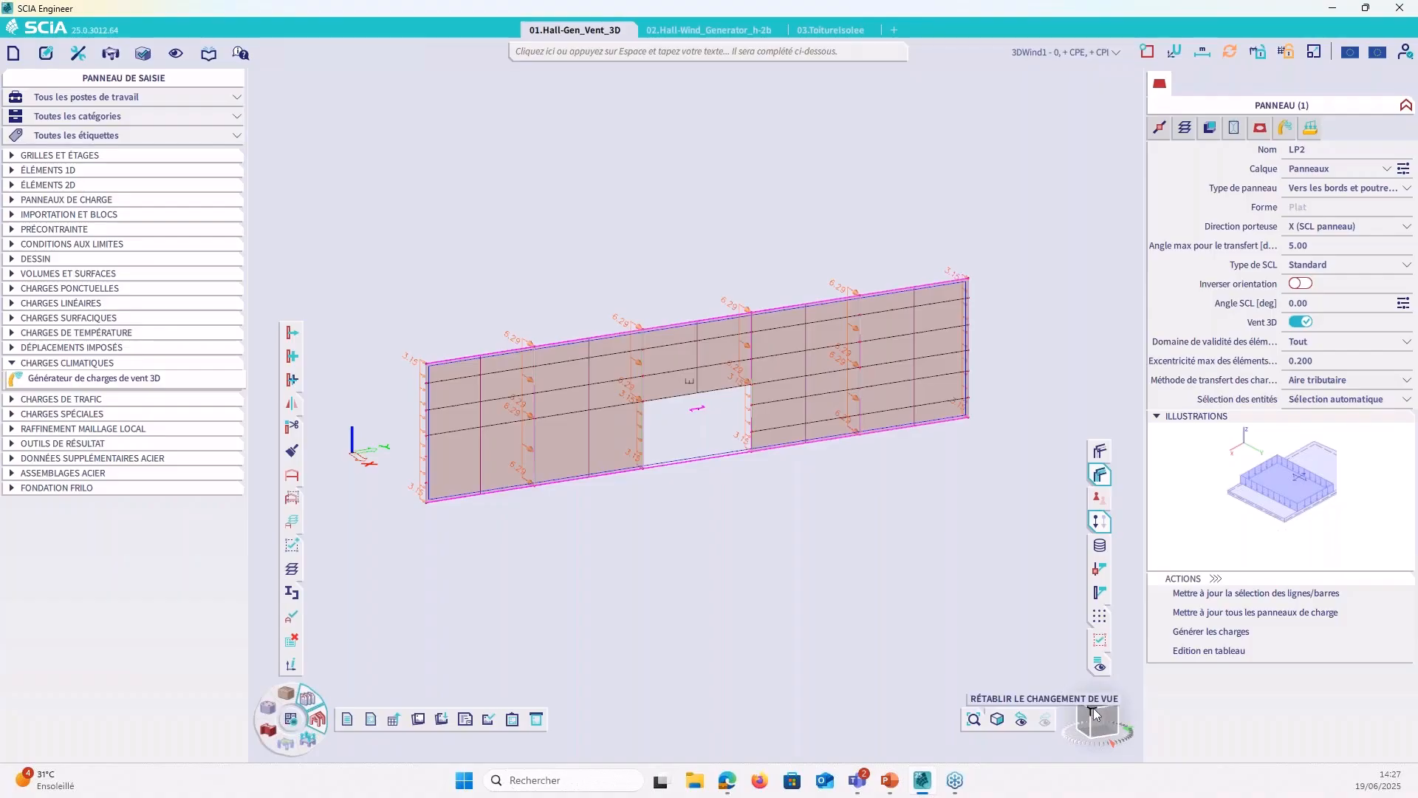
Step: Select the generated line load on the wall's end column near the origin to examine its properties
{"action": "left_click_drag", "start_coordinate": [1090, 721], "coordinate": [1109, 732]}
{"action": "key", "text": "Escape"}
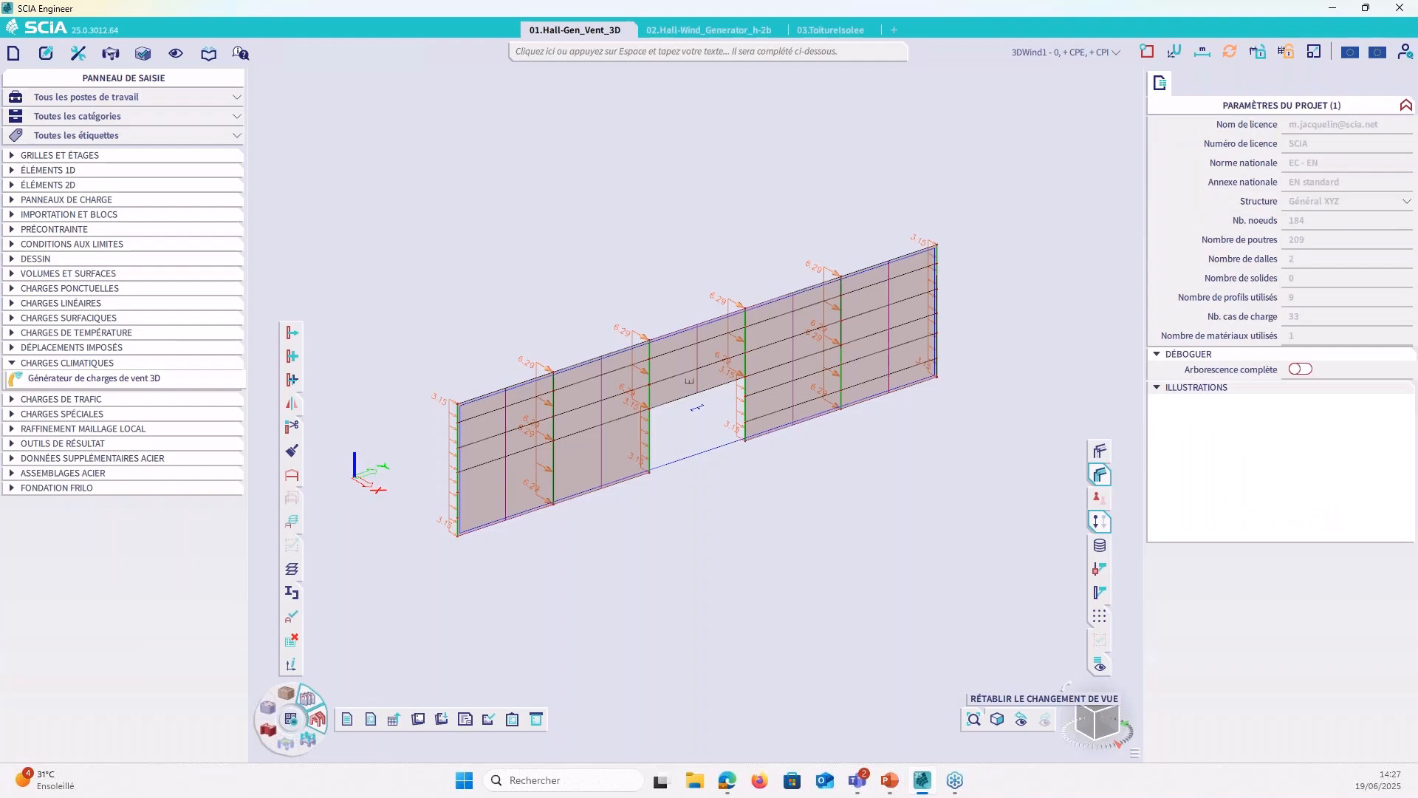
{"action": "scroll", "coordinate": [454, 398], "scroll_direction": "up", "scroll_amount": 3}
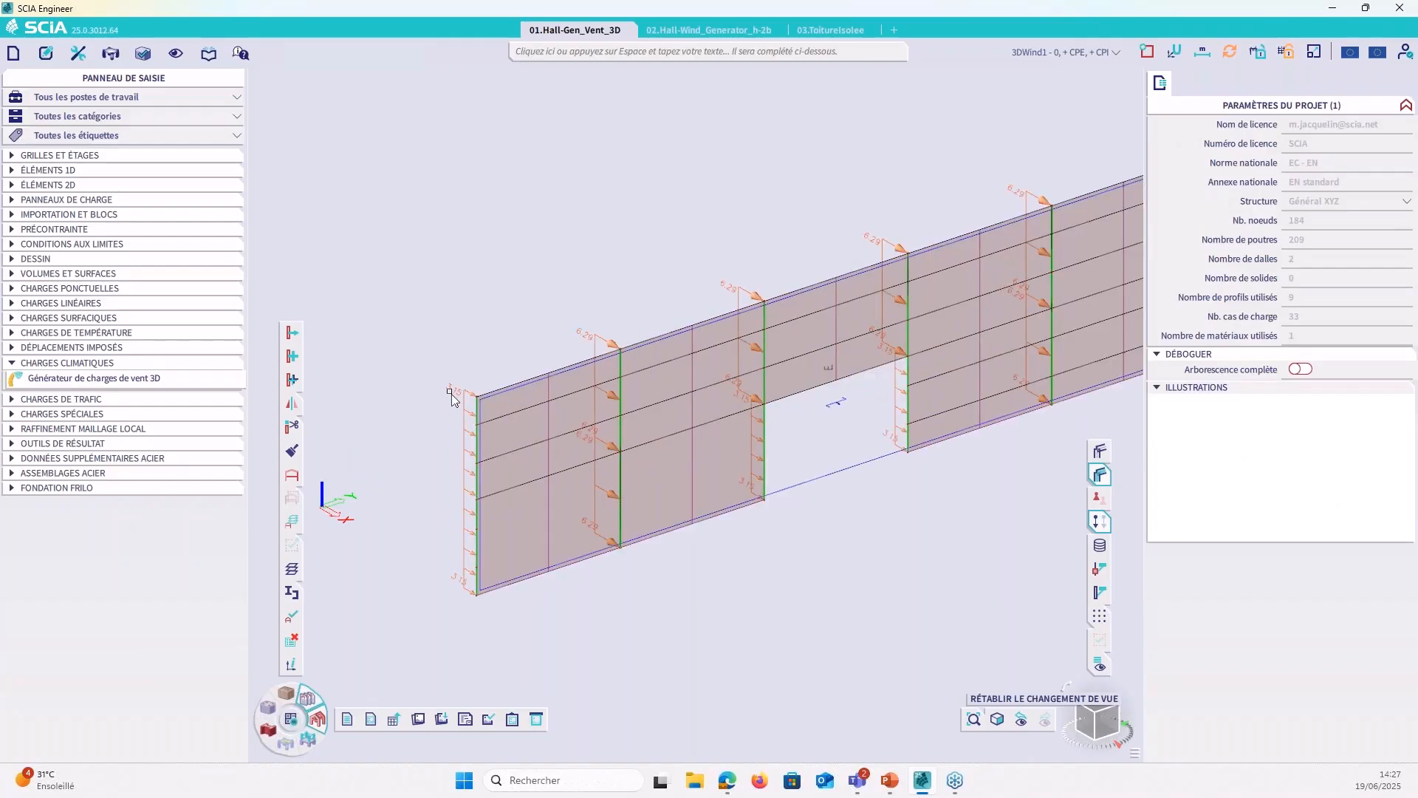
{"action": "left_click", "coordinate": [453, 398]}
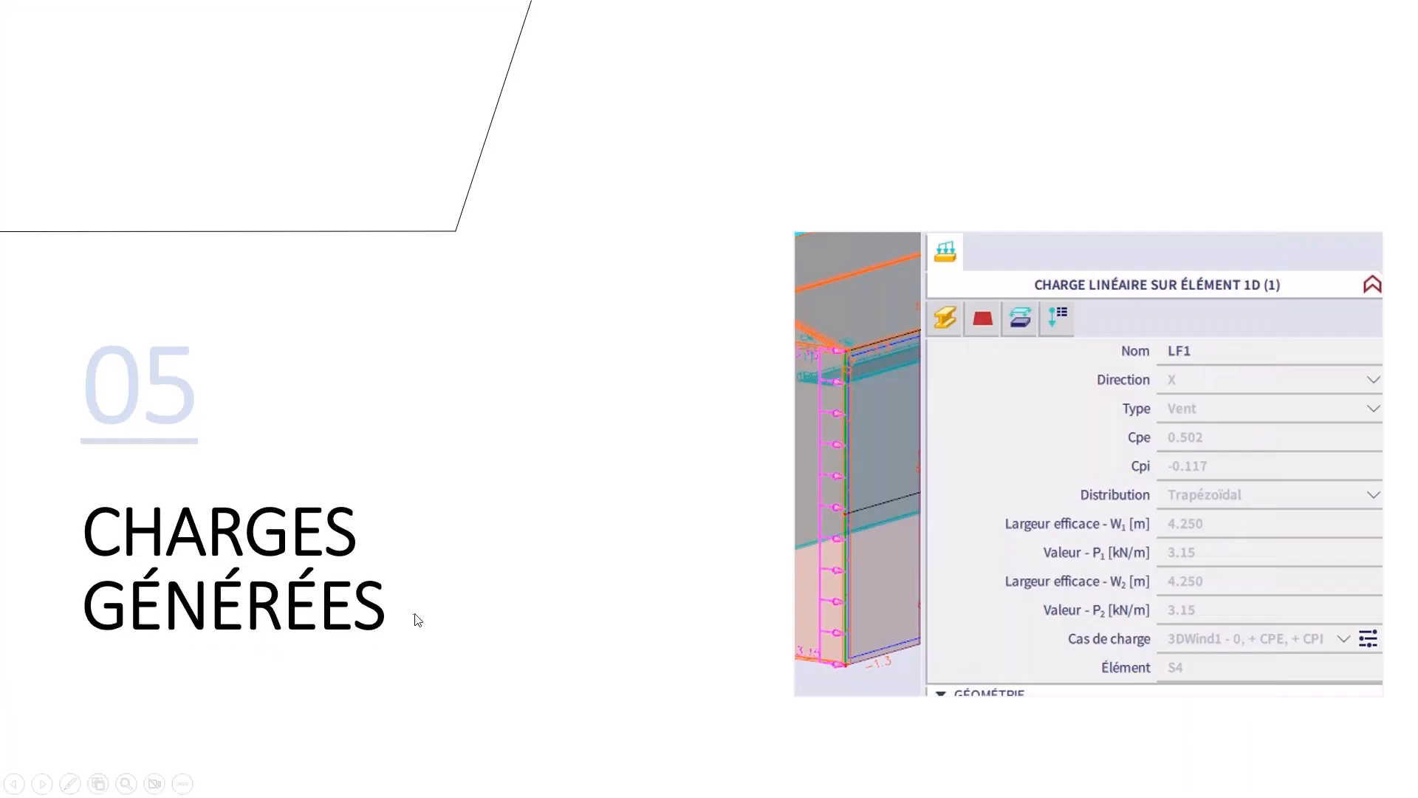
{"action": "left_click", "coordinate": [410, 624]}
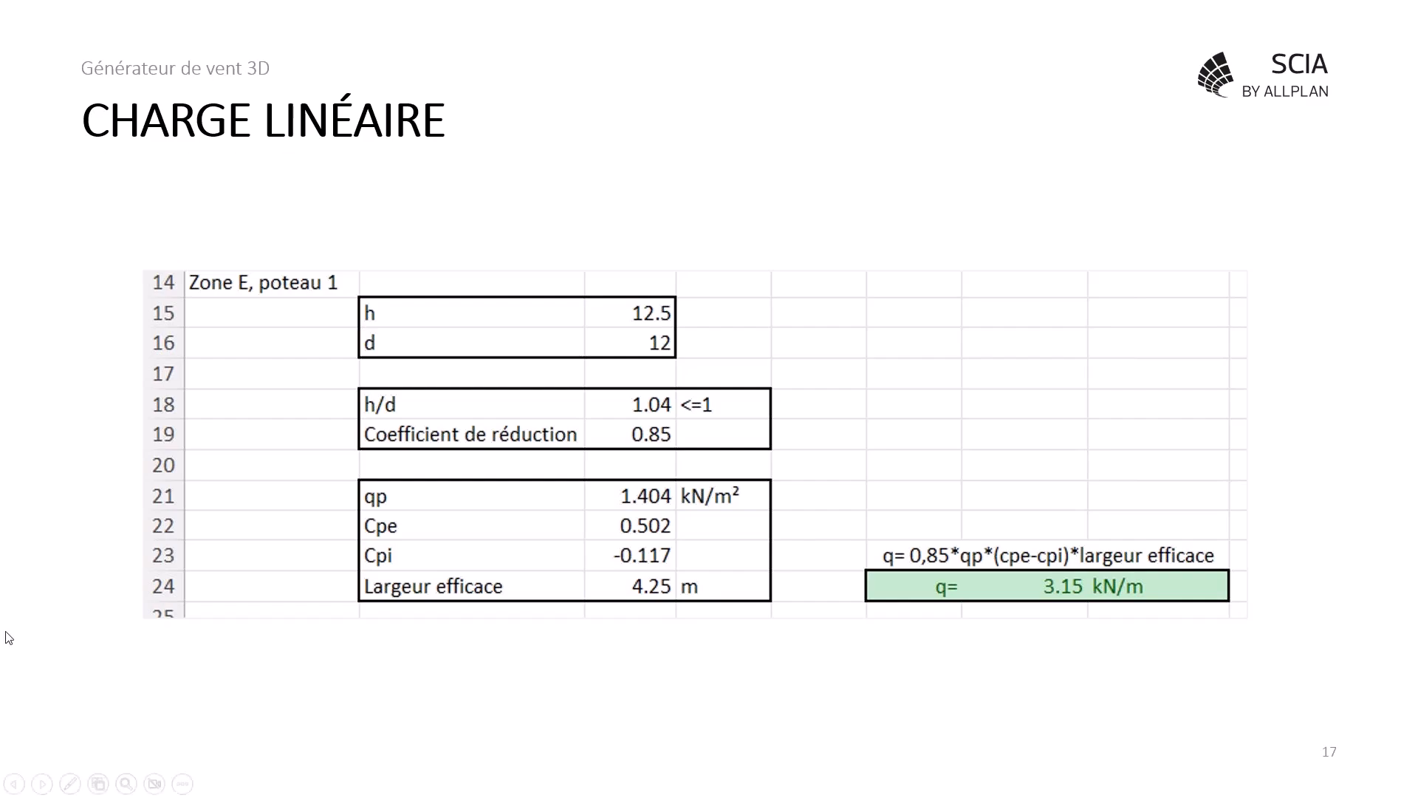
{"action": "key", "text": "alt+Tab"}
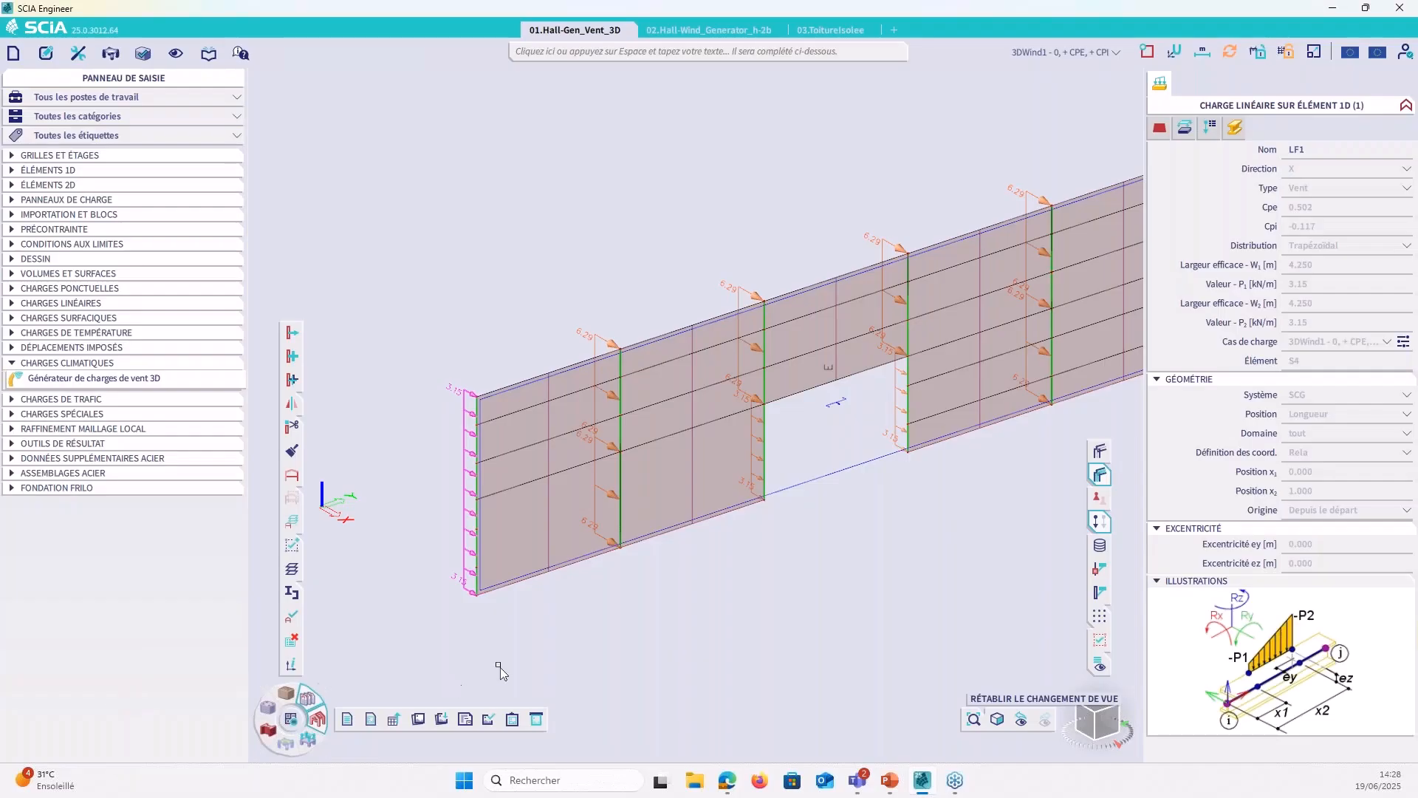
Step: Select in turn the line loads on the second column's upper part and the column beside the opening to examine their properties
{"action": "key", "text": "Escape"}
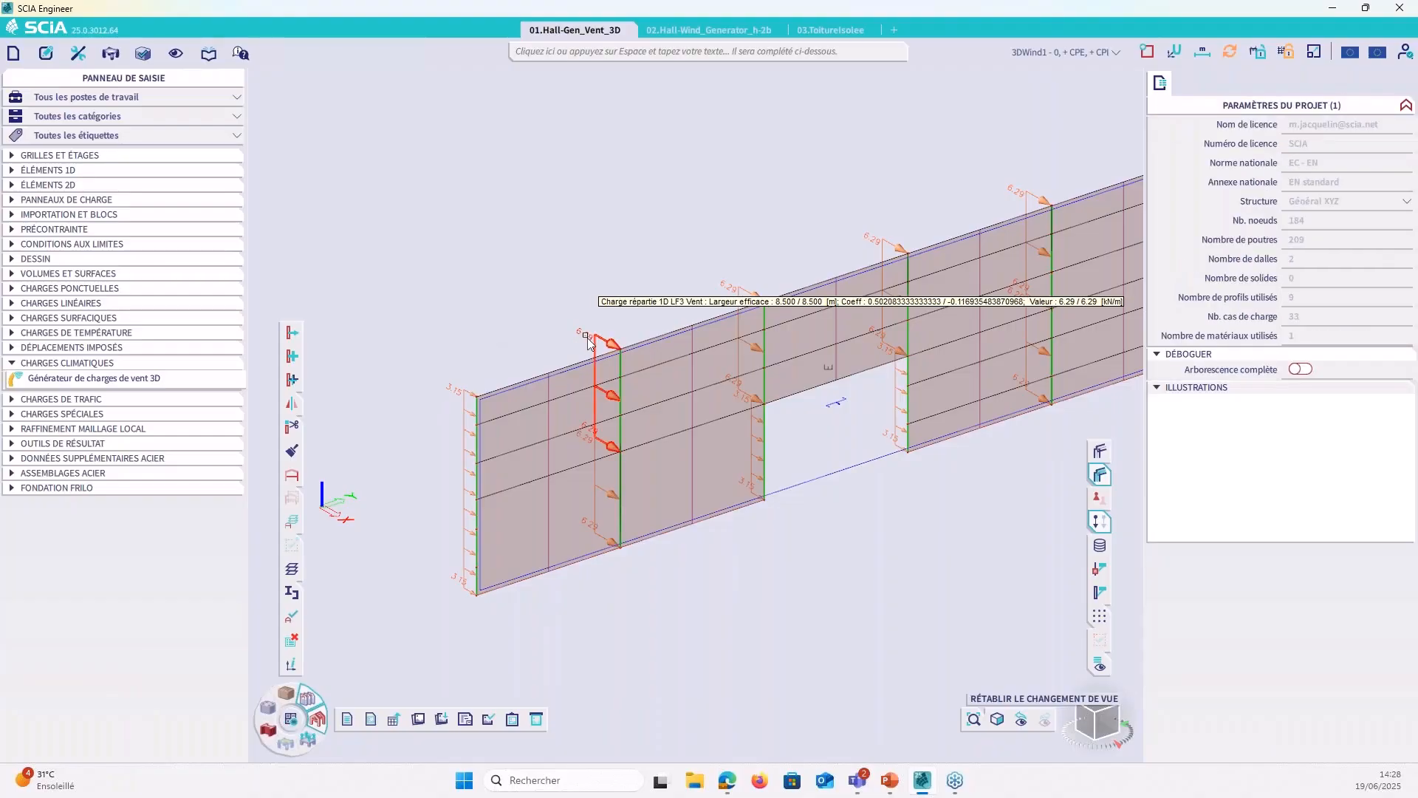
{"action": "left_click", "coordinate": [593, 339]}
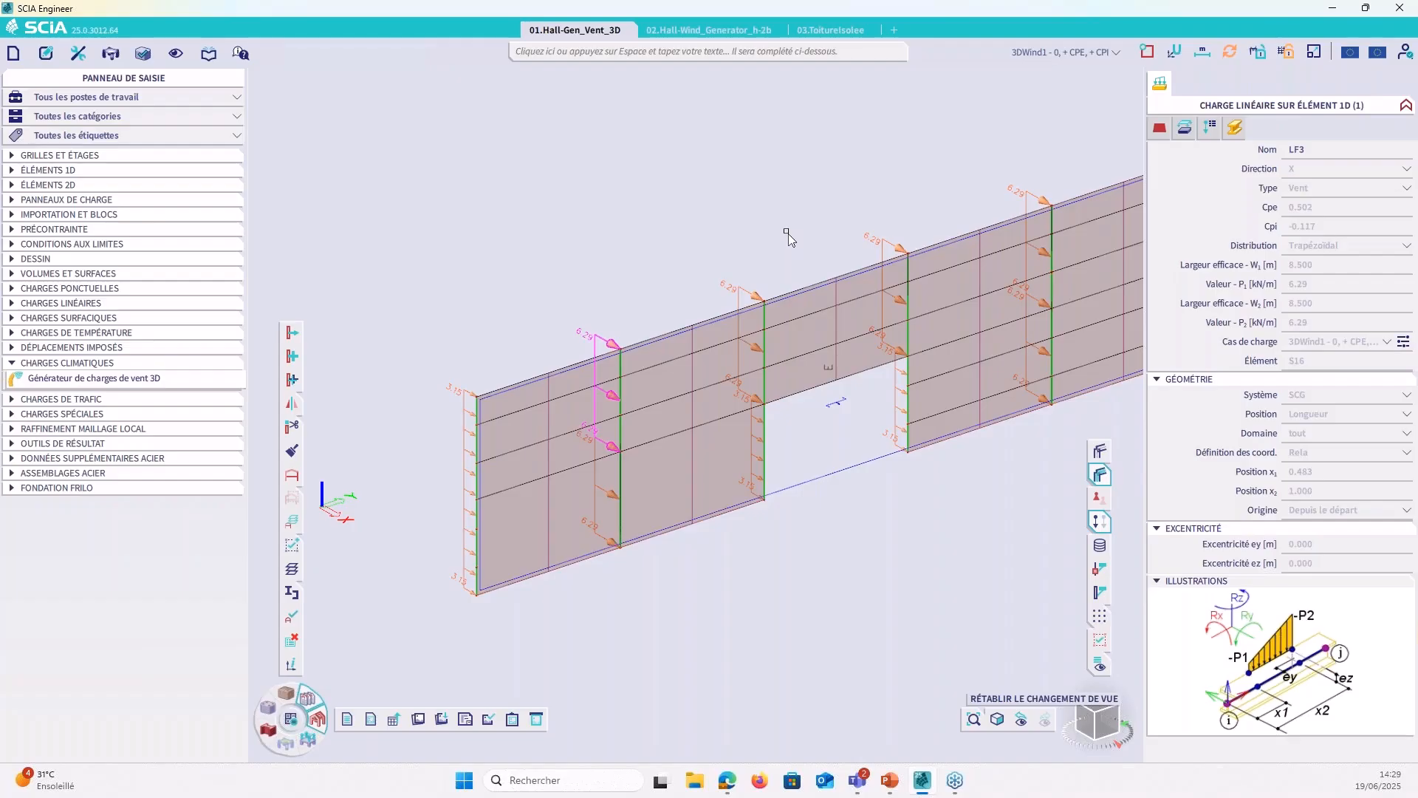
{"action": "key", "text": "Escape"}
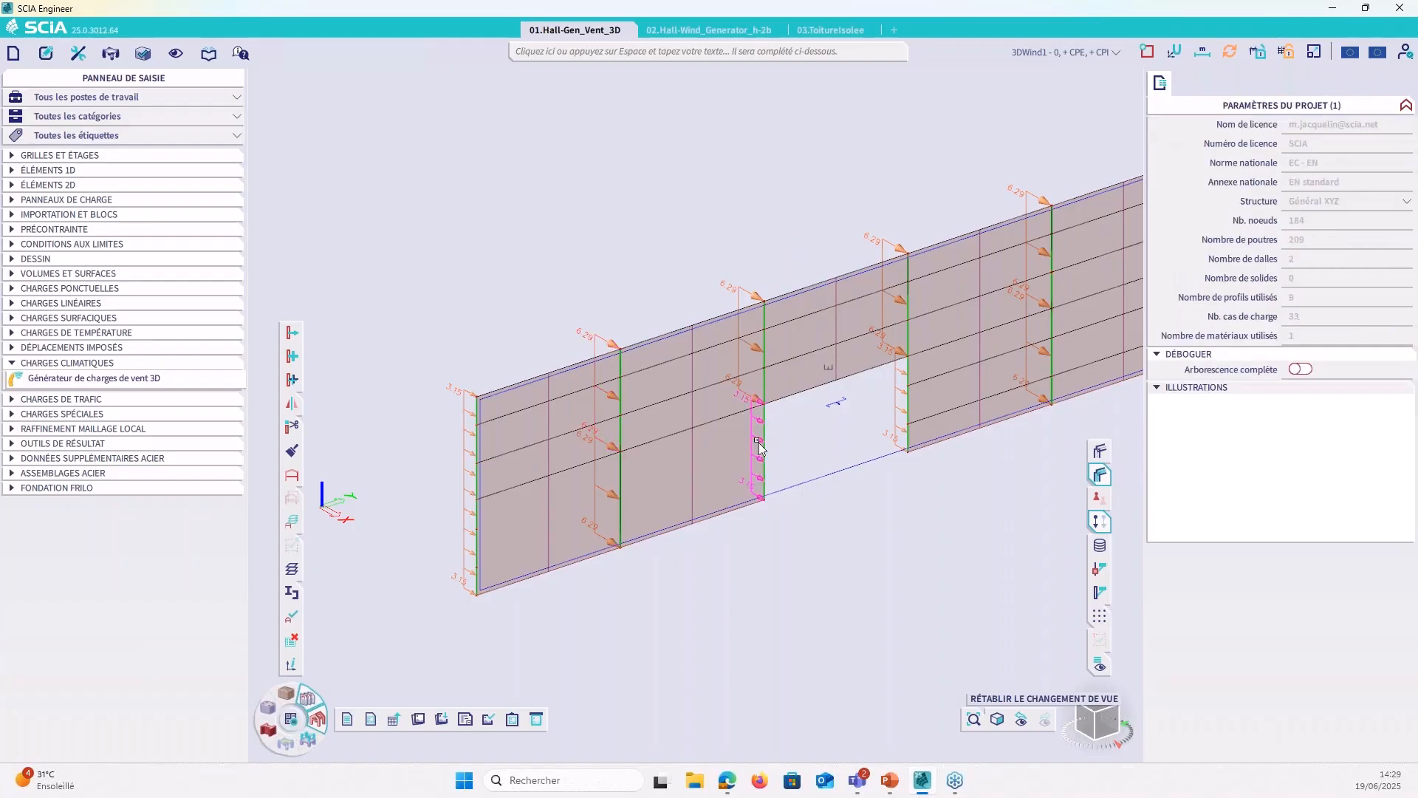
{"action": "left_click", "coordinate": [759, 446]}
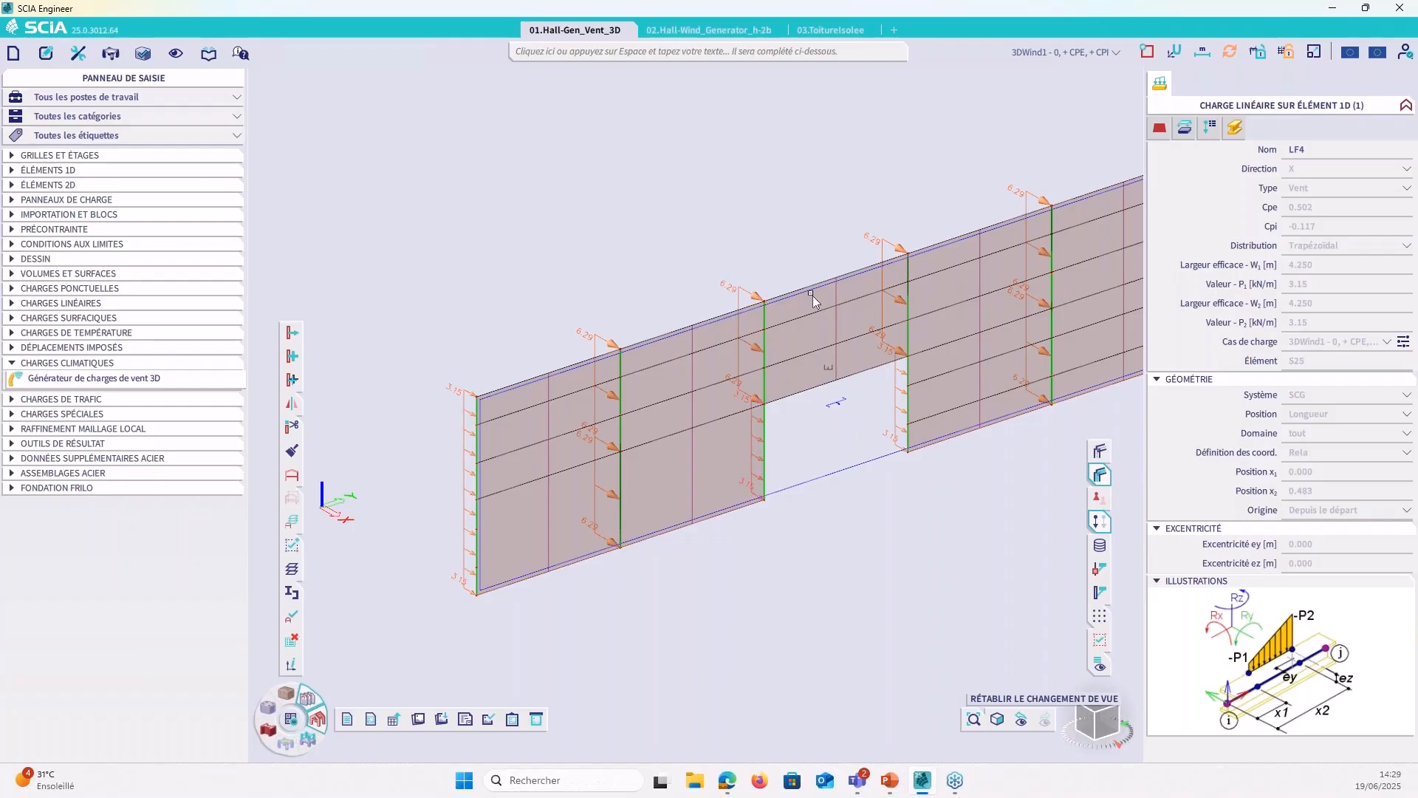
Step: Display the wall's loads for load case 3DWind5 - 90, + CPE, + CPI around the end column near the origin
{"action": "left_click", "coordinate": [1099, 53]}
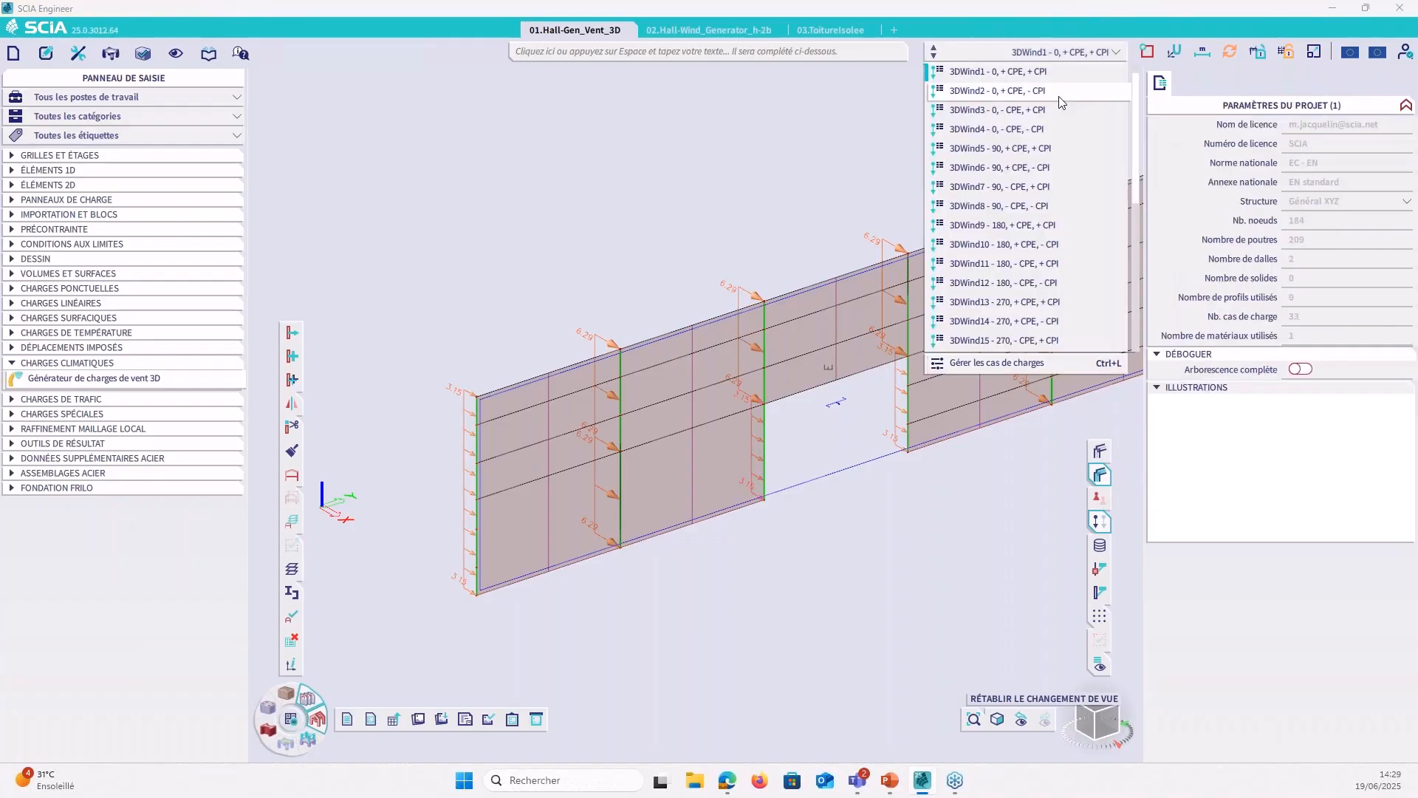
{"action": "left_click", "coordinate": [983, 150]}
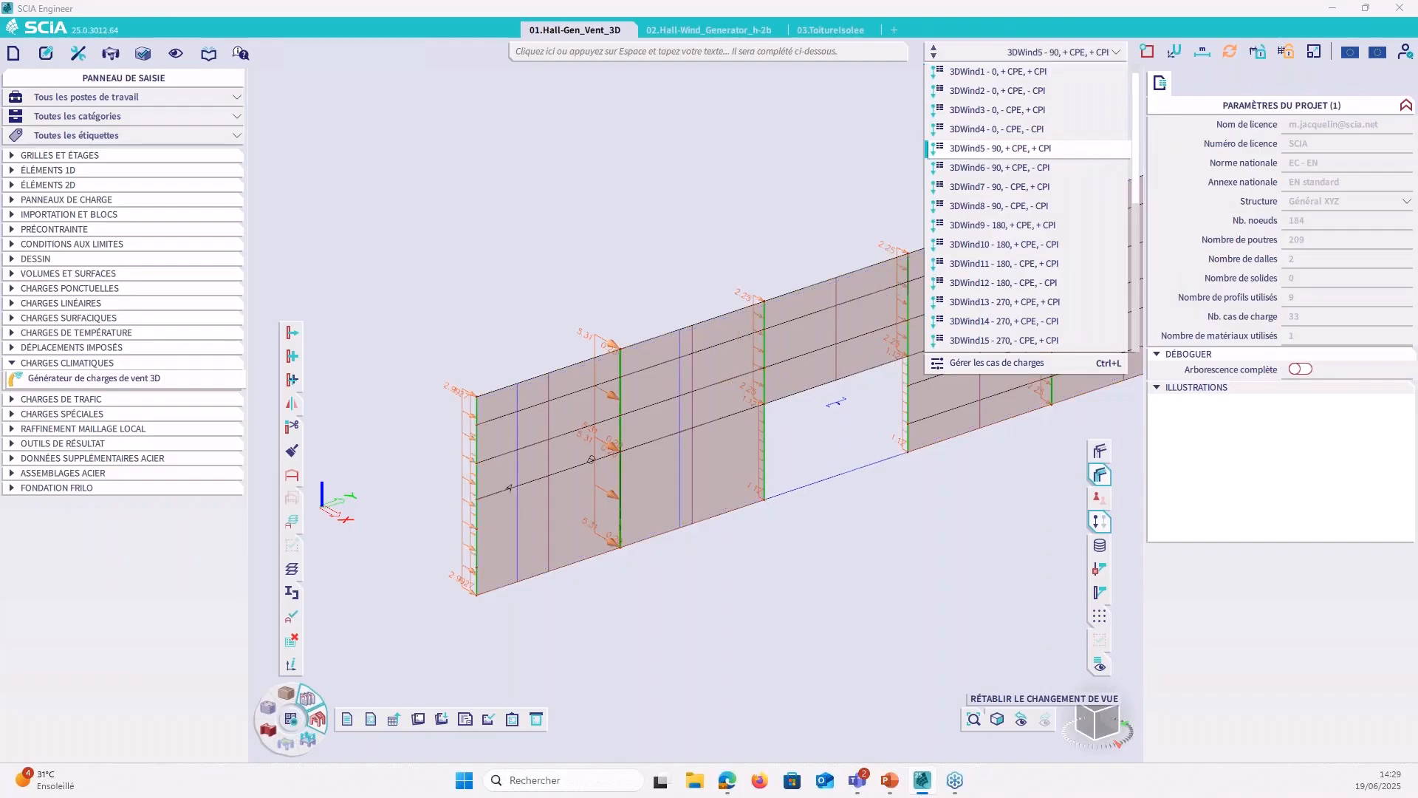
{"action": "left_click", "coordinate": [549, 243]}
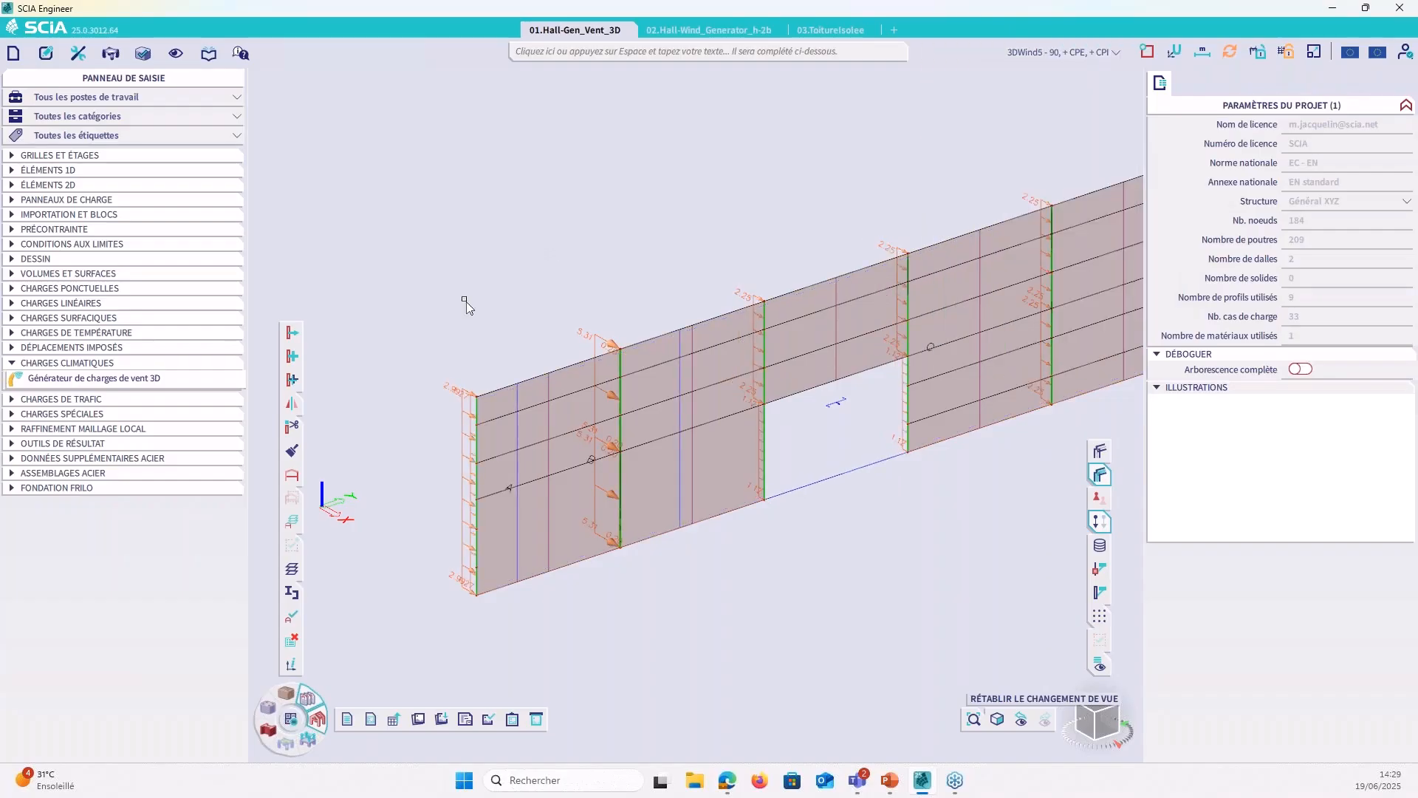
{"action": "scroll", "coordinate": [389, 417], "scroll_direction": "up", "scroll_amount": 2}
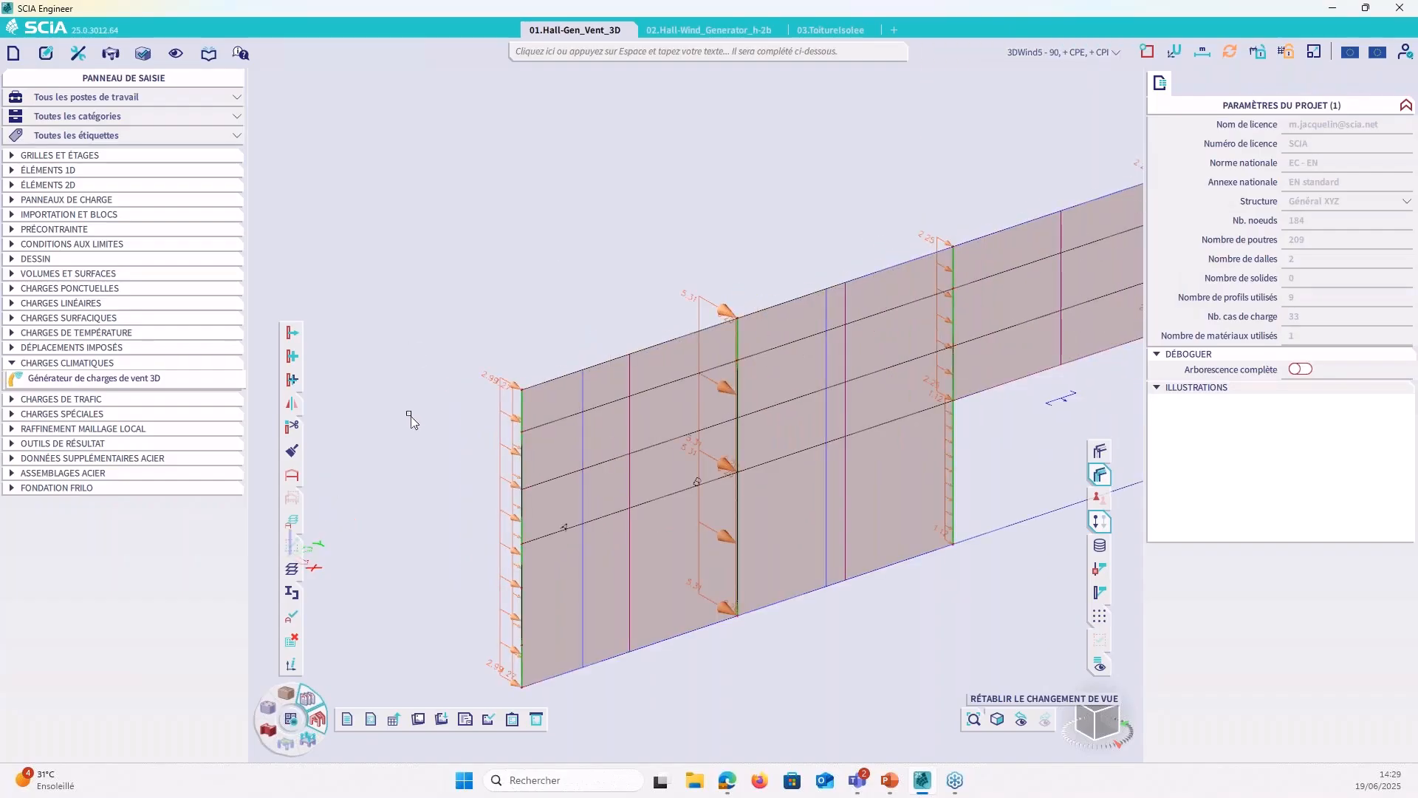
{"action": "middle_click_drag", "start_coordinate": [423, 395], "coordinate": [477, 339]}
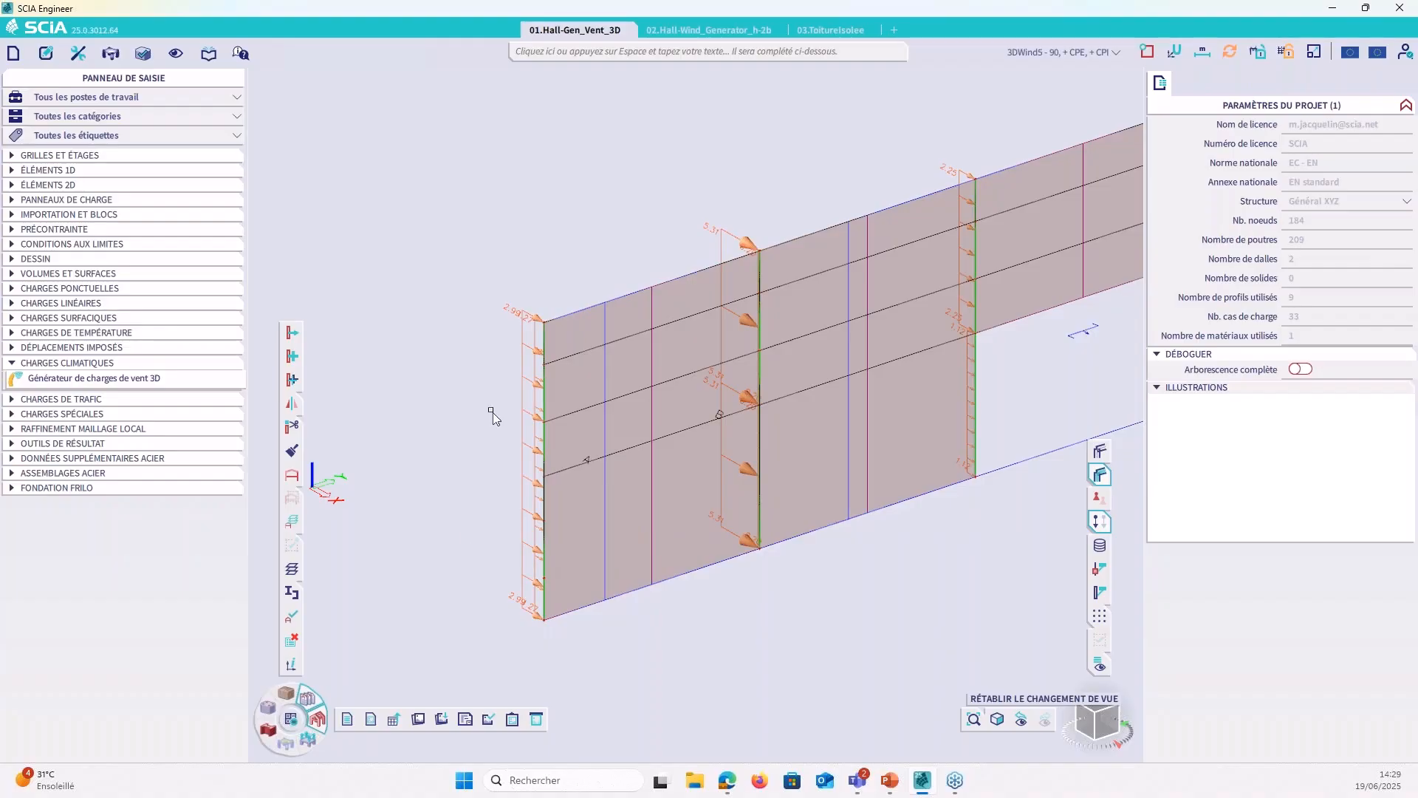
Step: Examine the properties of both superposed line loads on the end column, and switch to the presentation's linear load calculation slide
{"action": "left_click", "coordinate": [505, 317]}
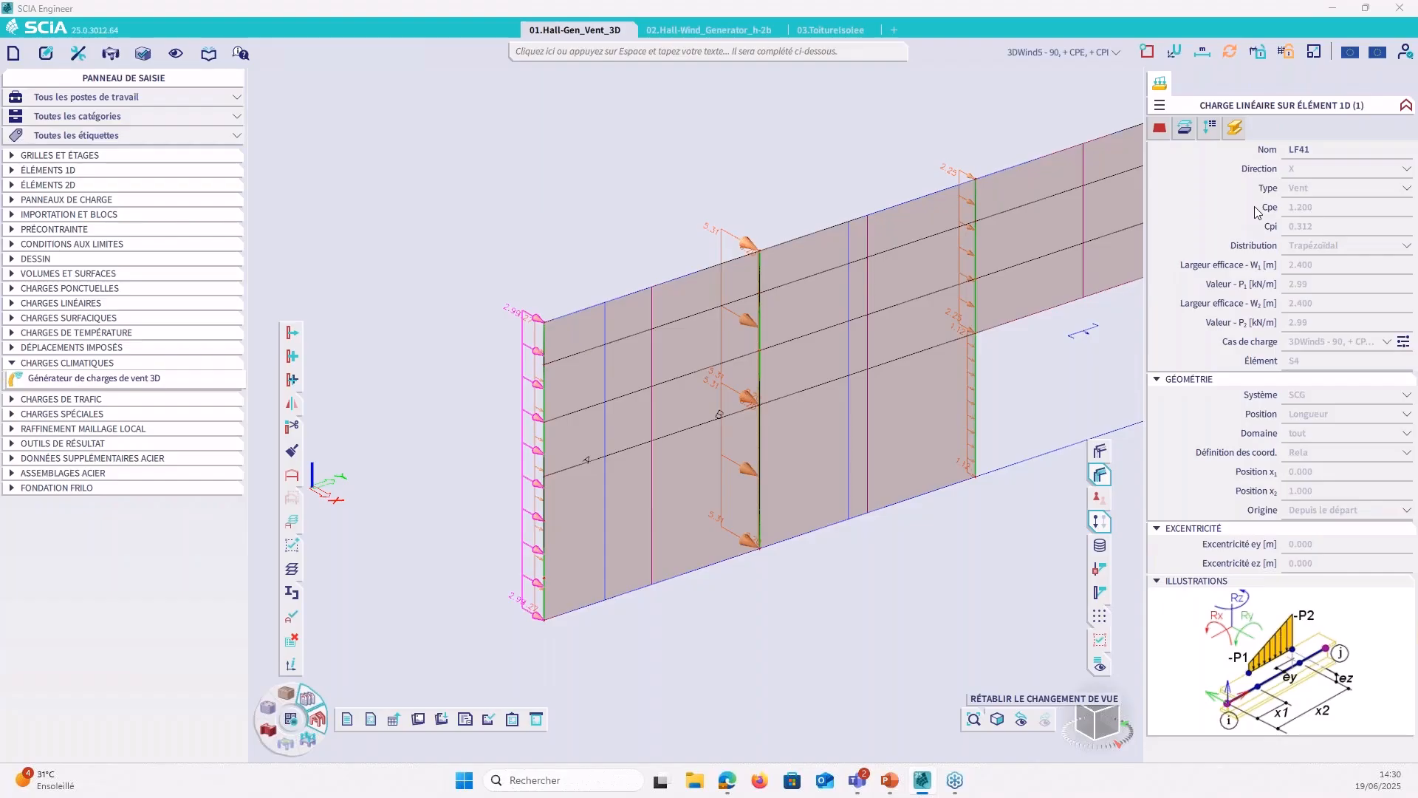
{"action": "key", "text": "Escape"}
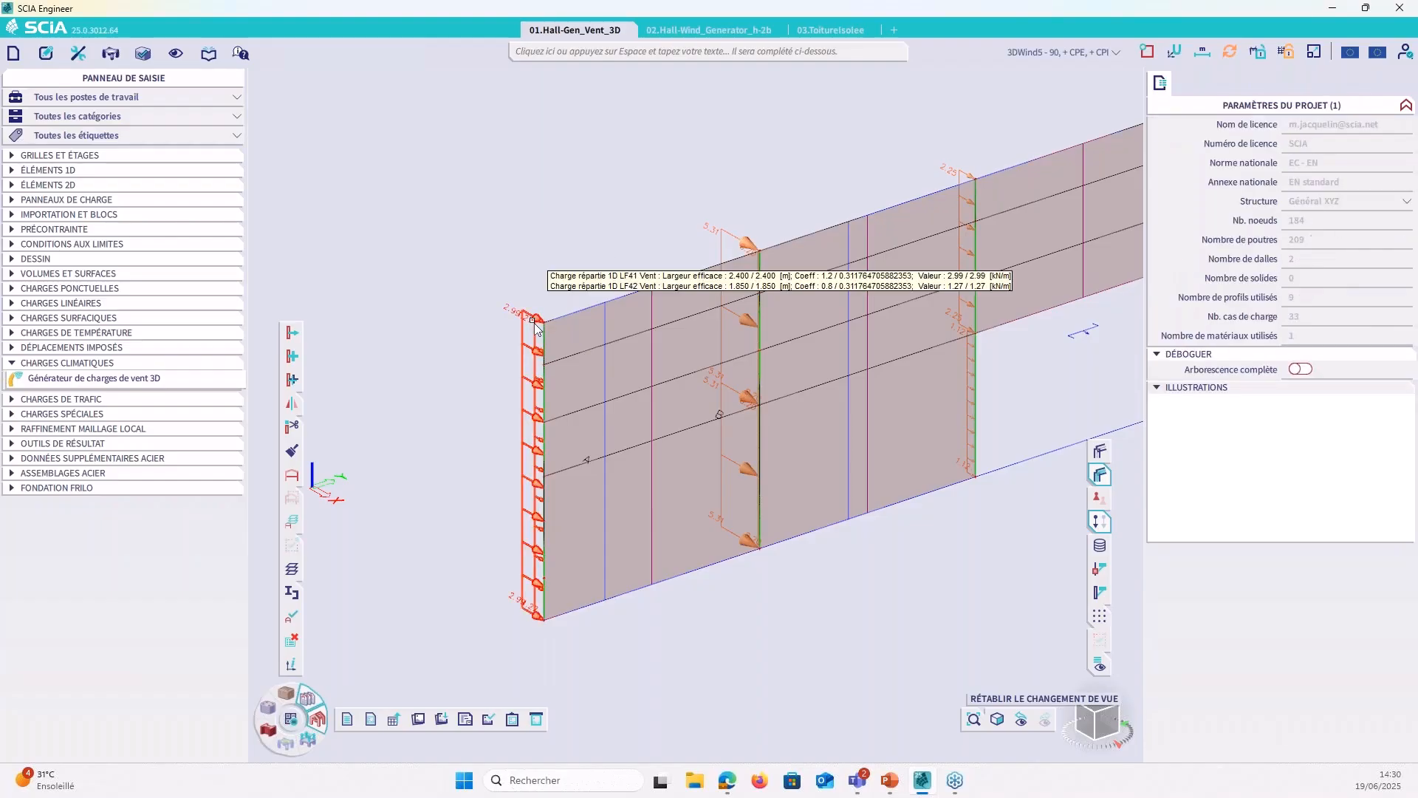
{"action": "left_click", "coordinate": [531, 328]}
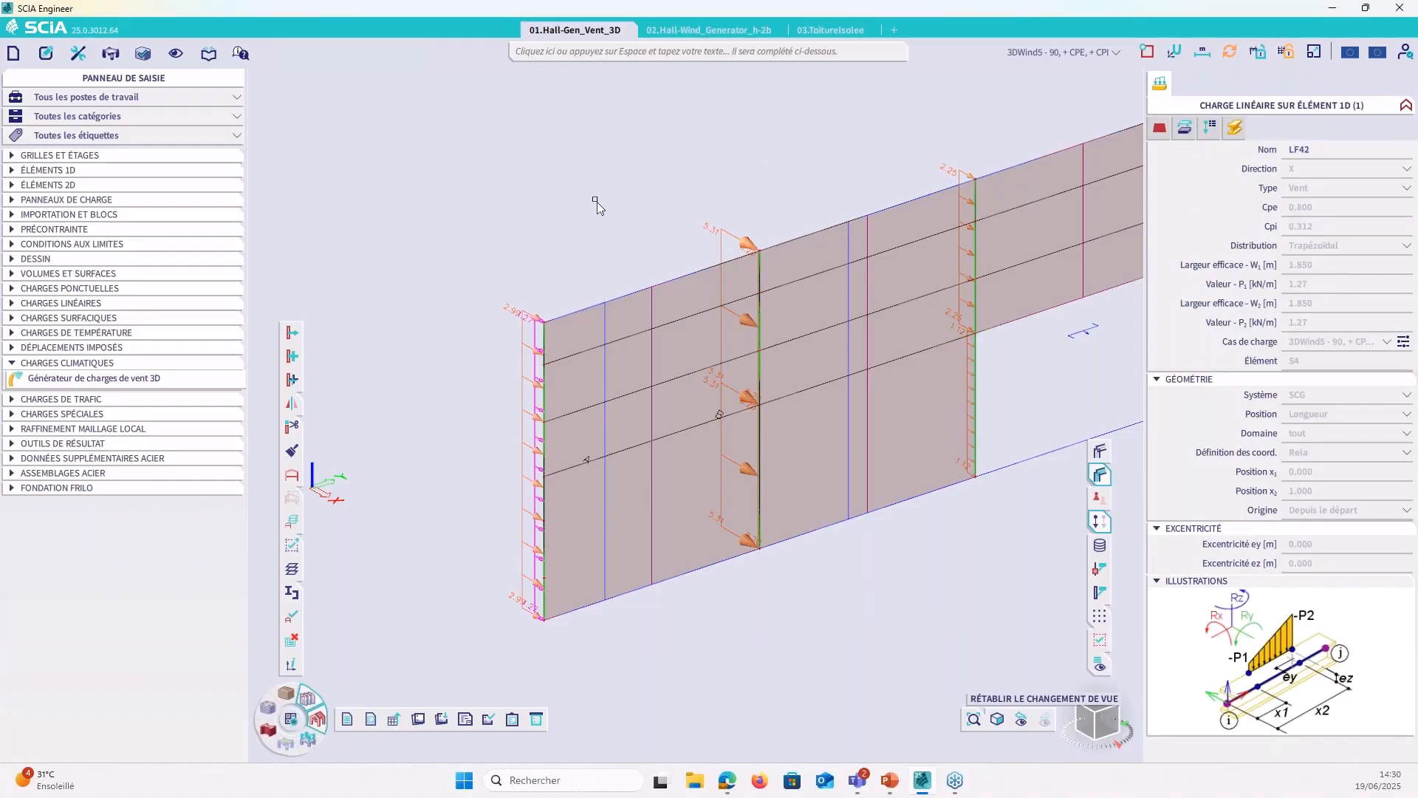
{"action": "key", "text": "Escape"}
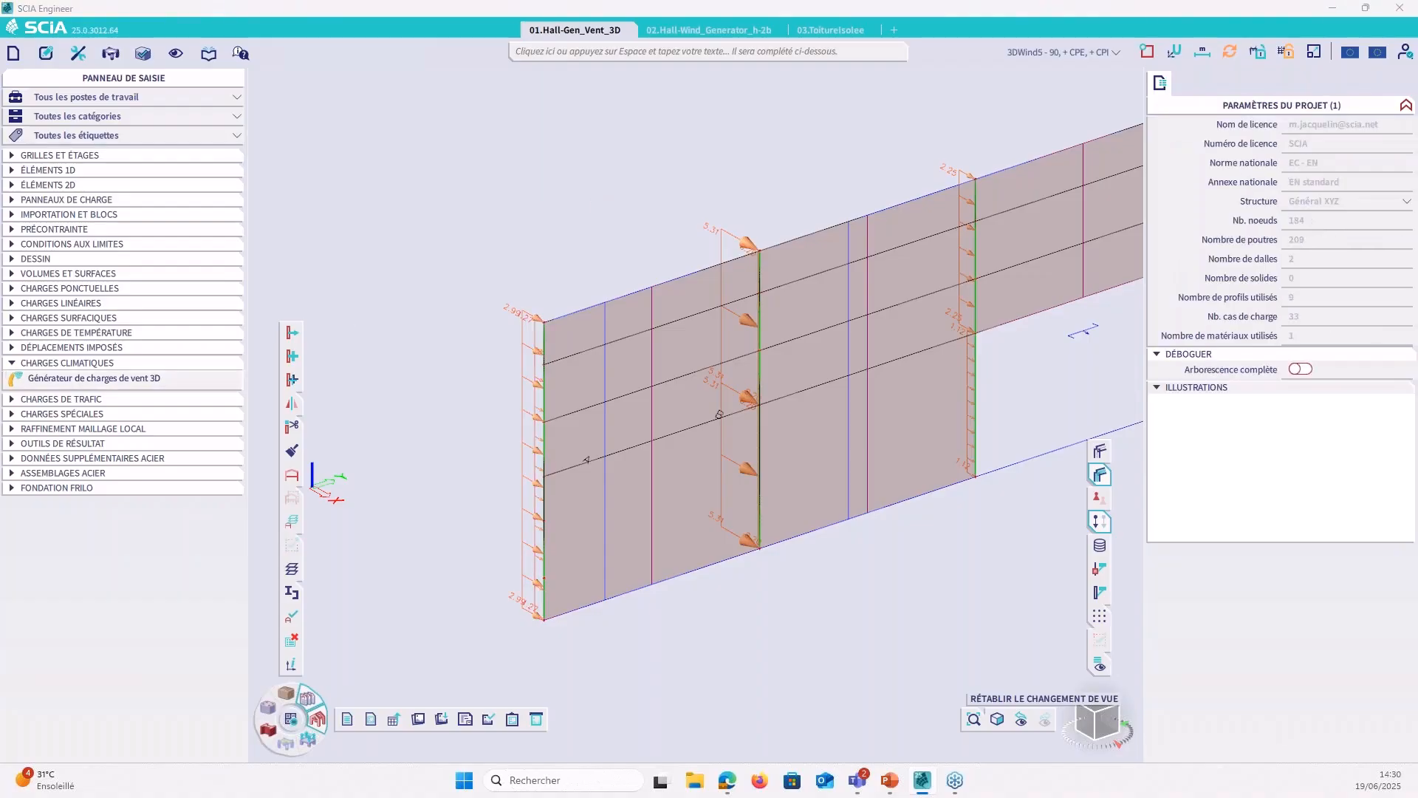
{"action": "key", "text": "alt+Tab"}
{"action": "left_click", "coordinate": [364, 700]}
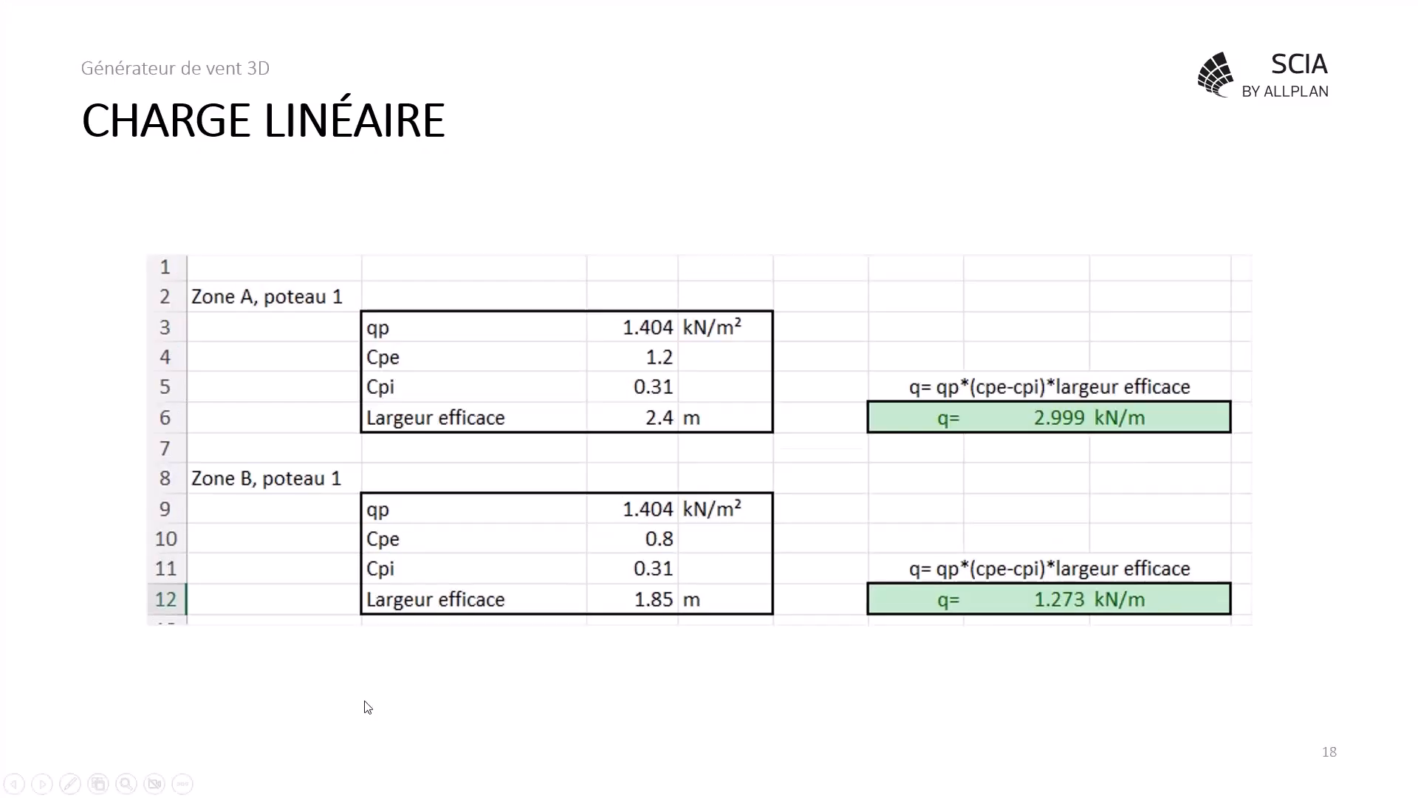
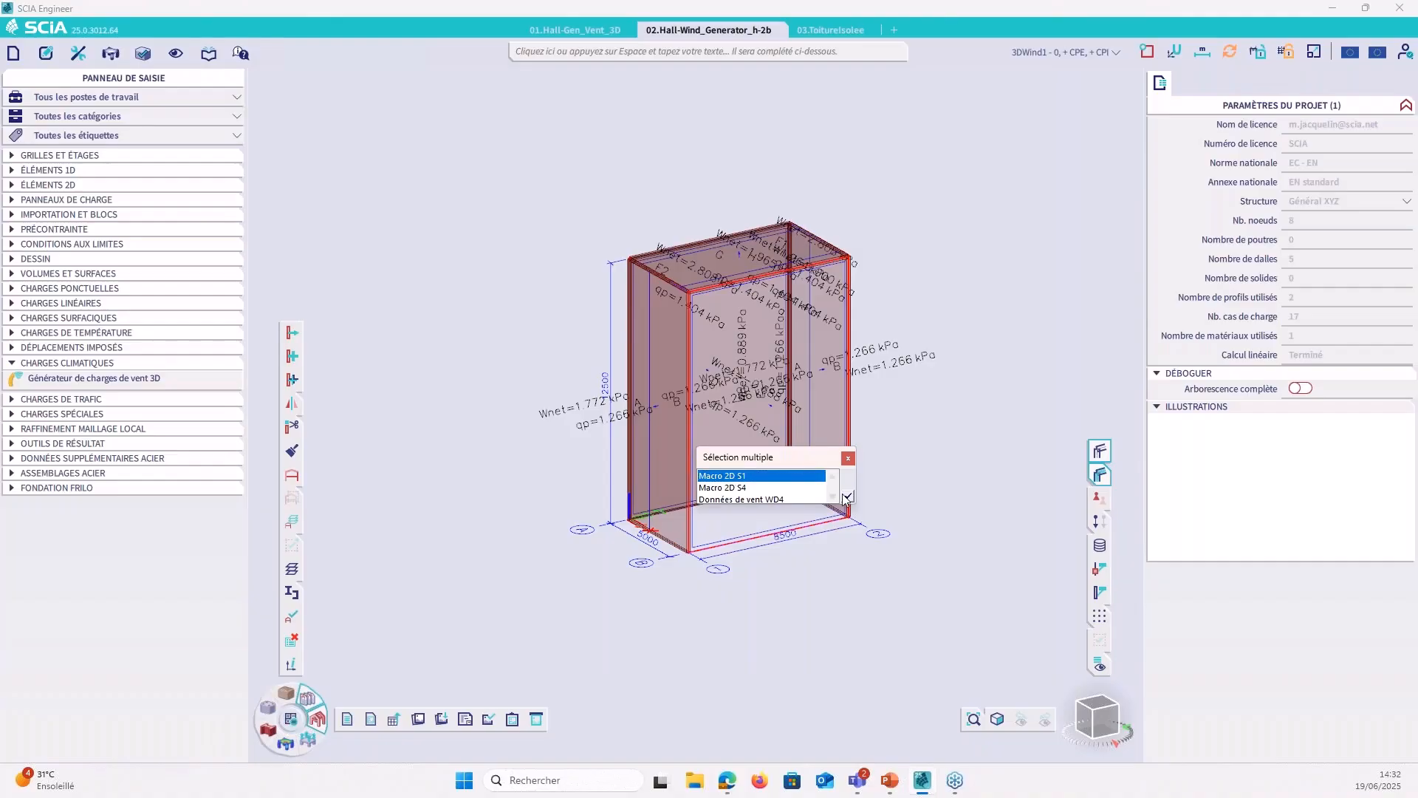
Step: Select Macro 2D S1 in the 02.Hall-Wind_Generator_h-2b project and show only that wall panel
{"action": "left_click", "coordinate": [847, 496]}
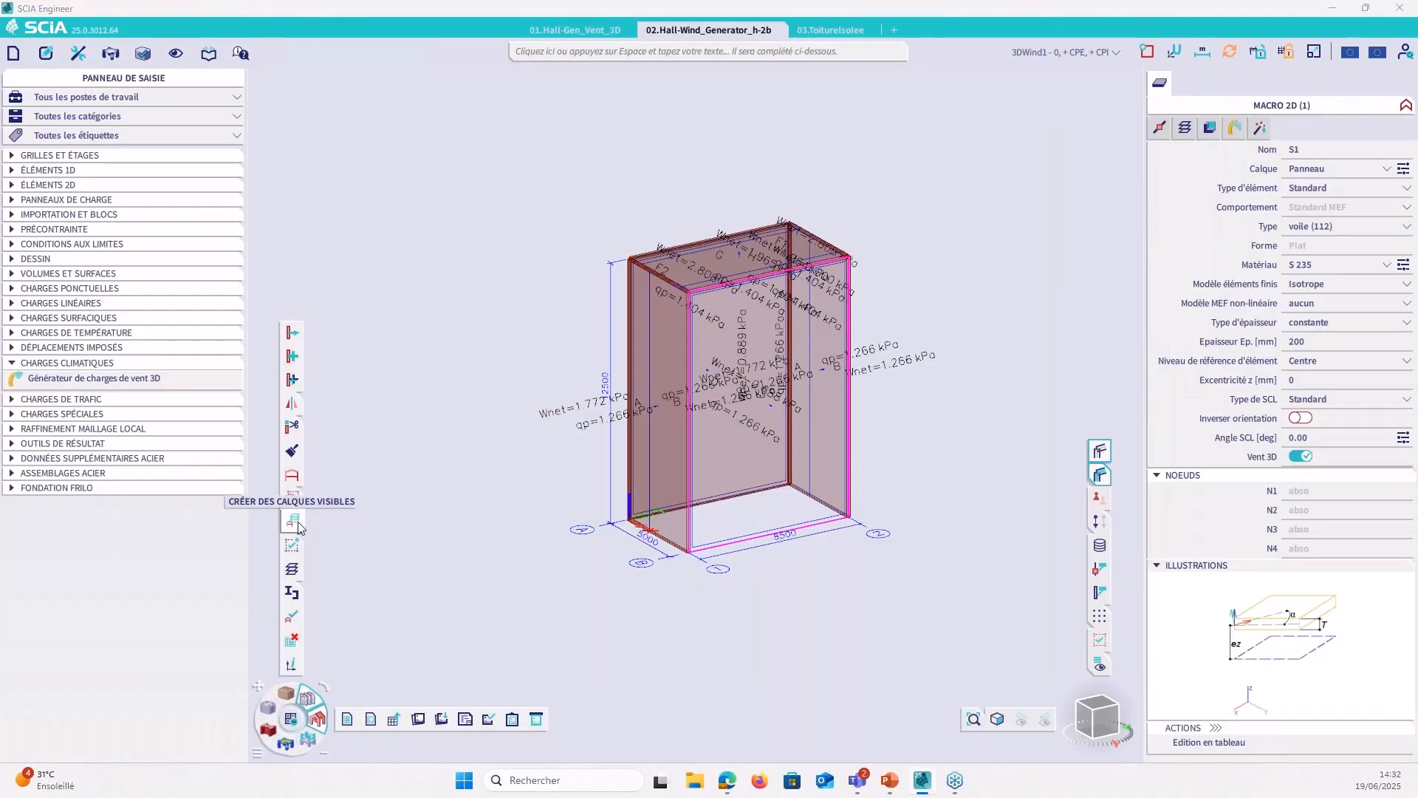
{"action": "mouse_move", "coordinate": [298, 507]}
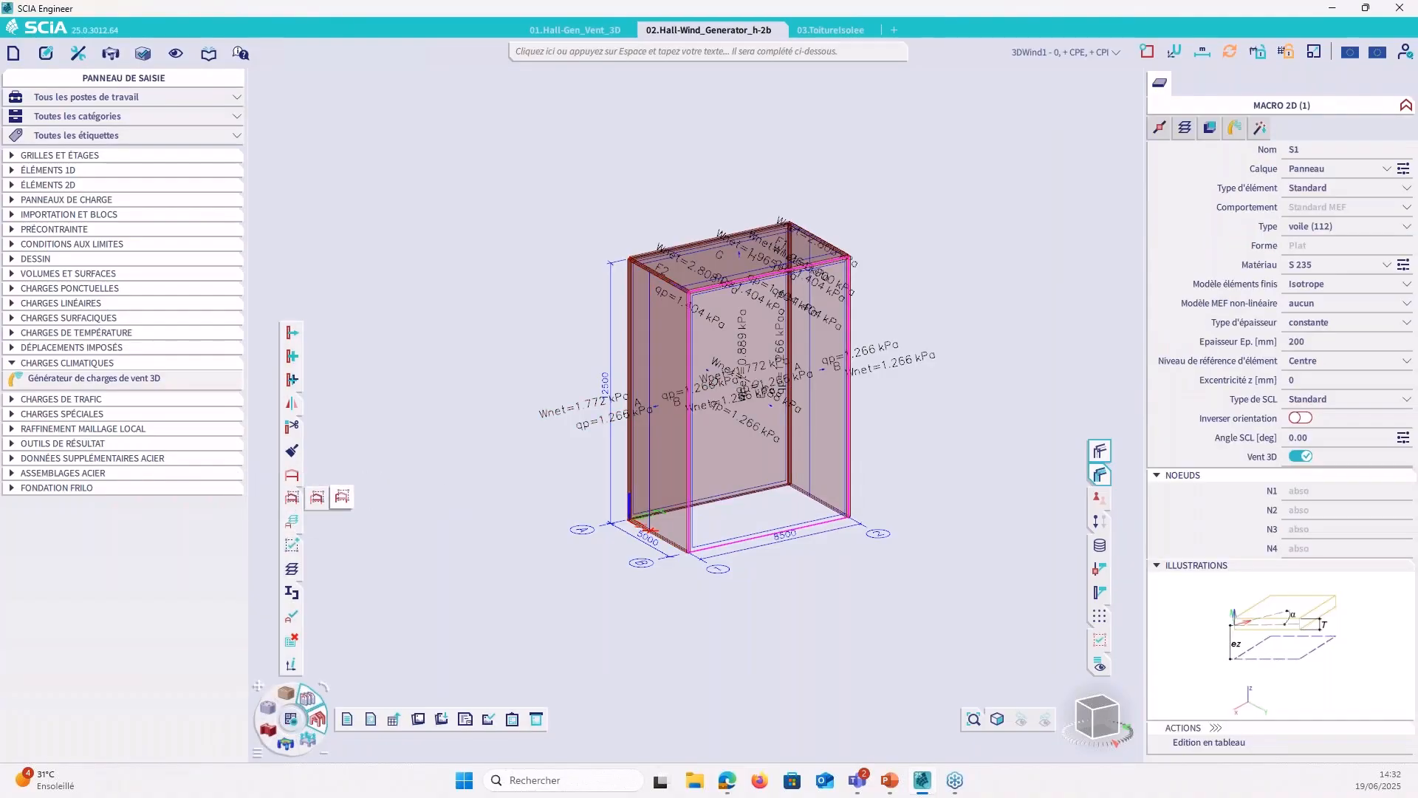
{"action": "left_click", "coordinate": [318, 498]}
Step: Turn off the net pressure and maximum pressure wind data labels in the display settings for all entities
{"action": "right_click", "coordinate": [512, 352]}
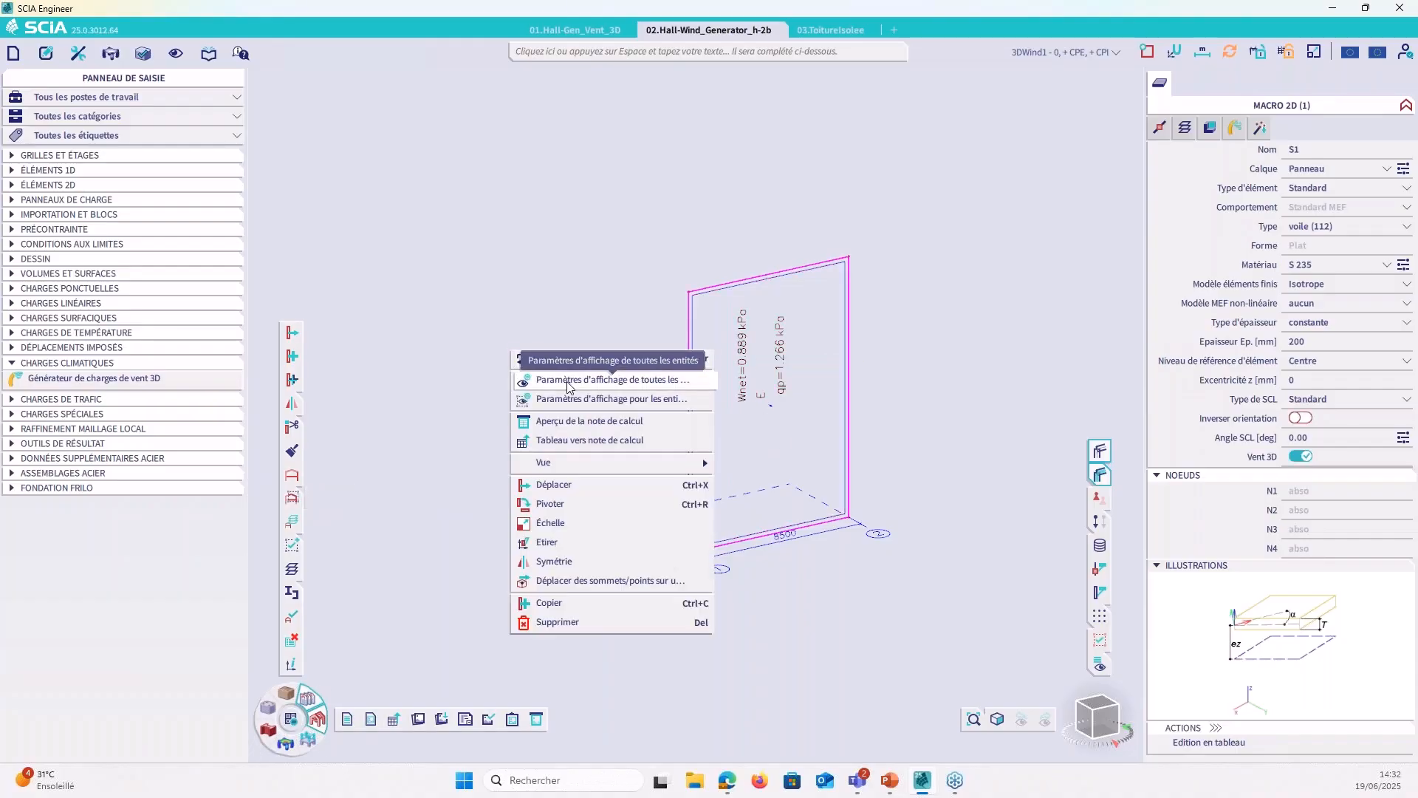
{"action": "left_click", "coordinate": [628, 386]}
{"action": "left_click", "coordinate": [644, 507]}
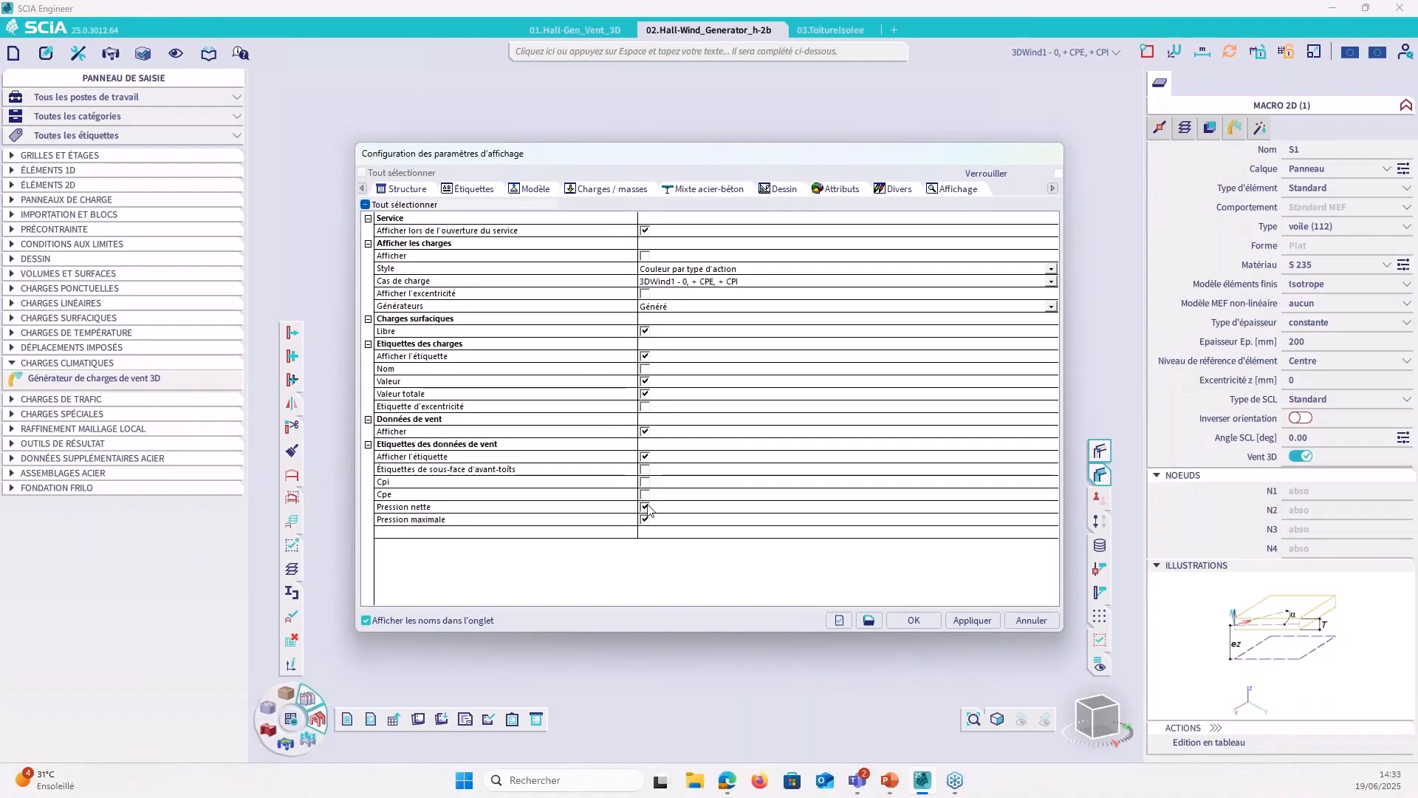
{"action": "left_click", "coordinate": [645, 520]}
{"action": "left_click", "coordinate": [914, 620]}
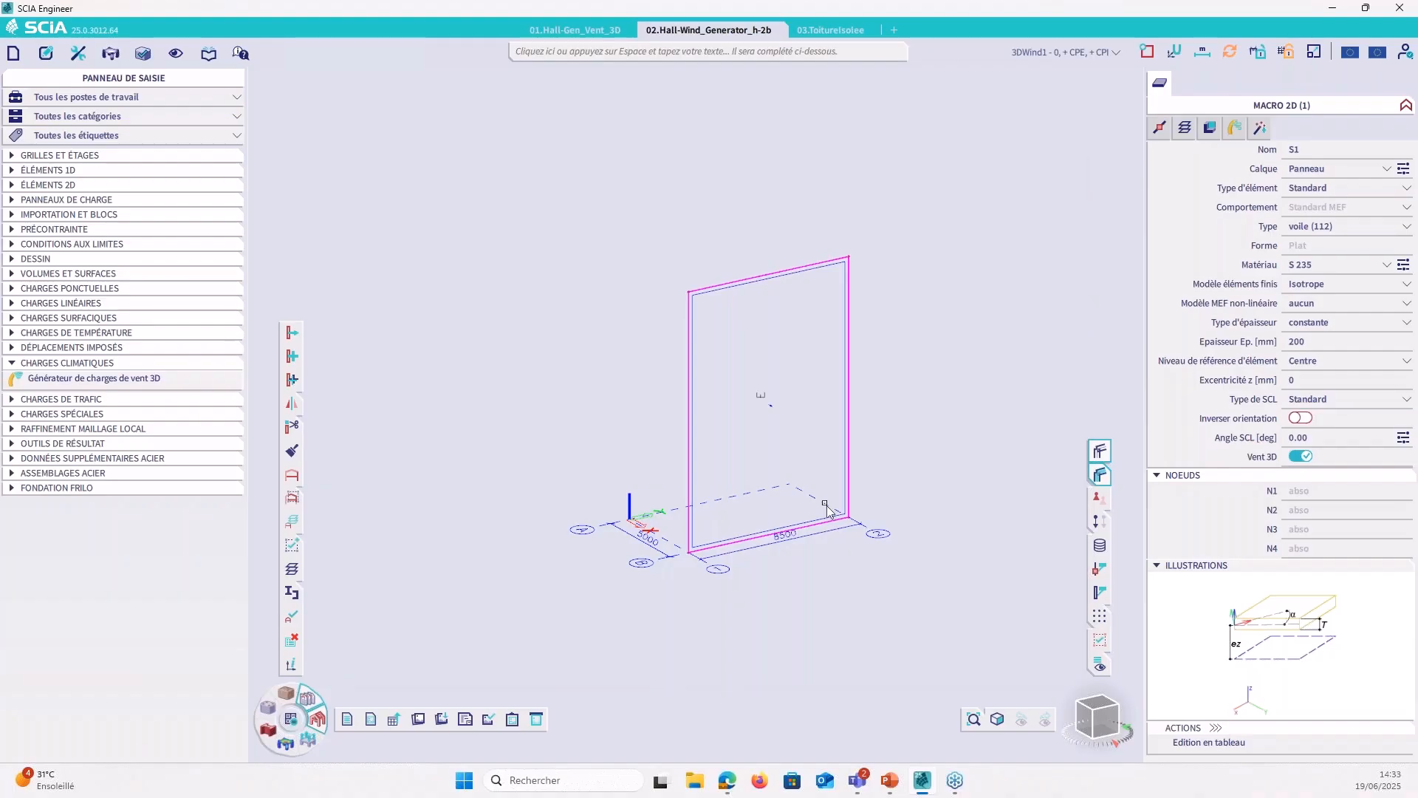
{"action": "key", "text": "Escape"}
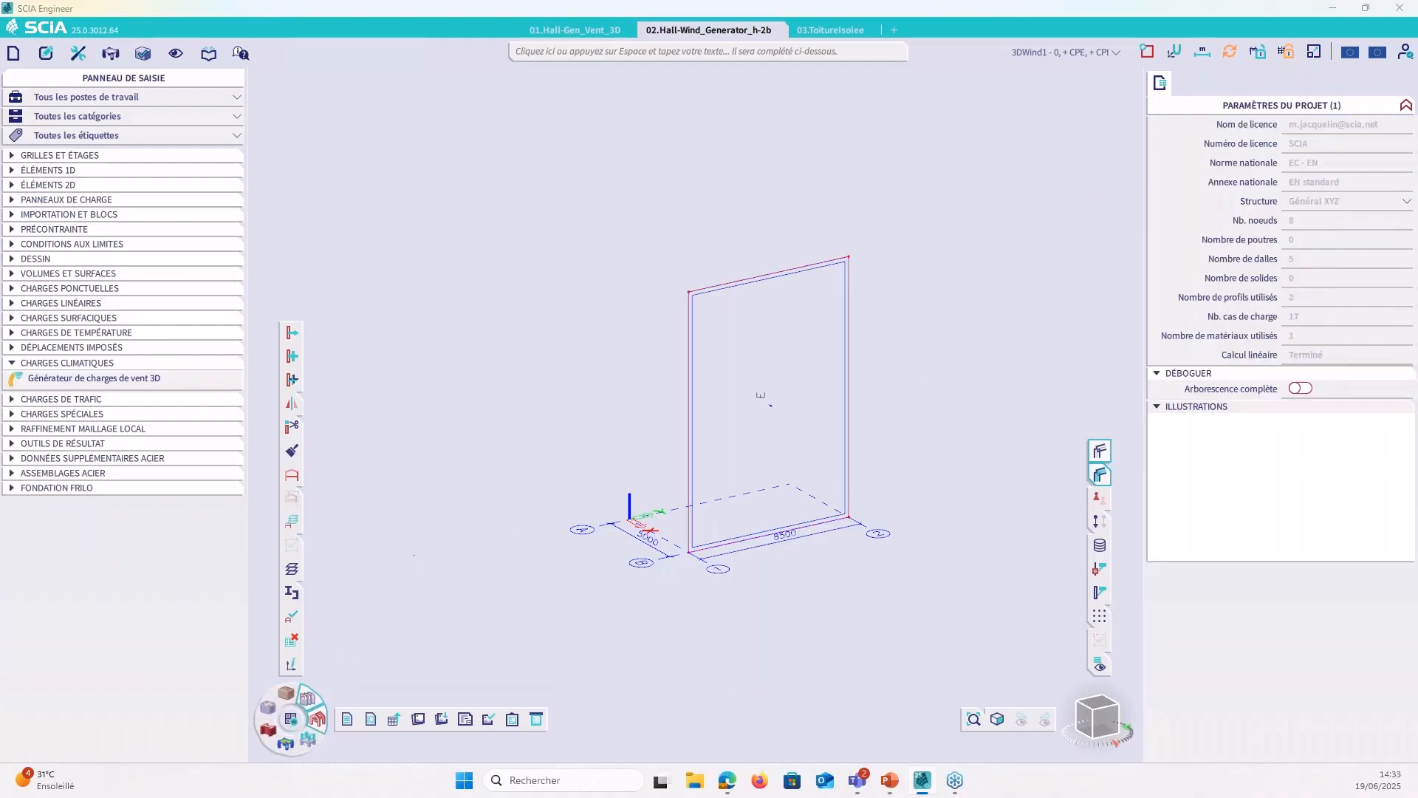
Step: Display the q_z surface load results for 3DWind1 on the isolated wall and compare them with the generated load display
{"action": "left_click", "coordinate": [285, 743]}
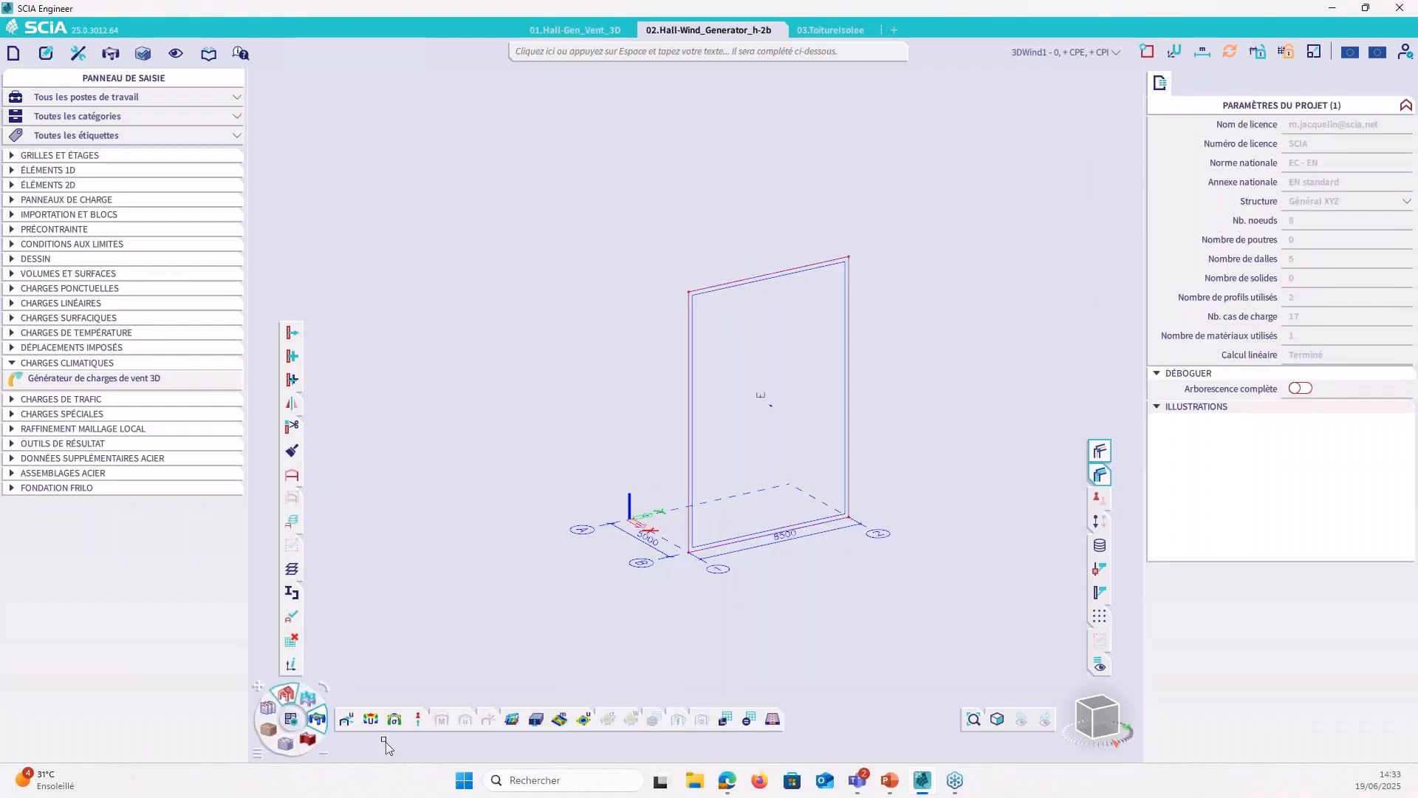
{"action": "left_click", "coordinate": [513, 718]}
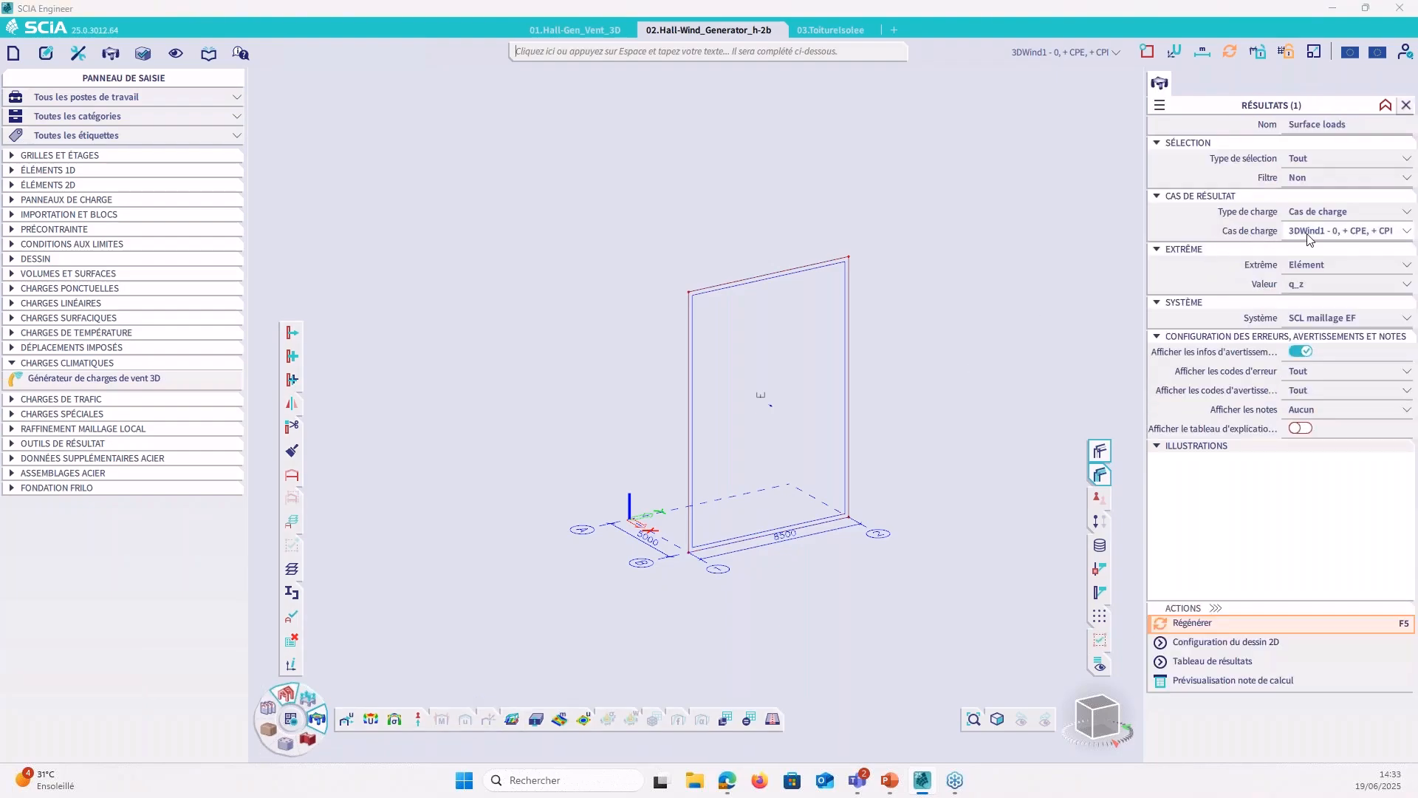
{"action": "left_click", "coordinate": [1185, 622]}
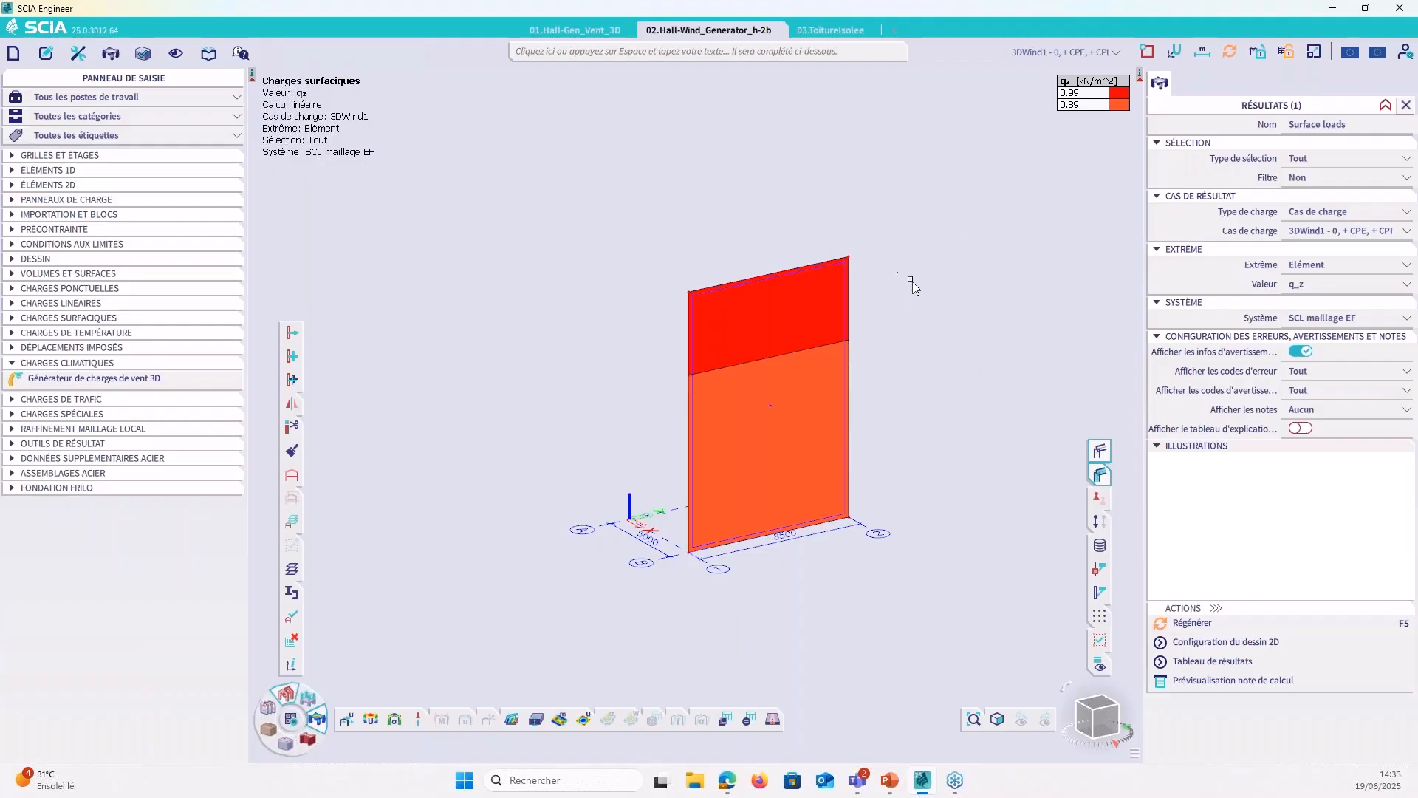
{"action": "left_click", "coordinate": [1100, 521]}
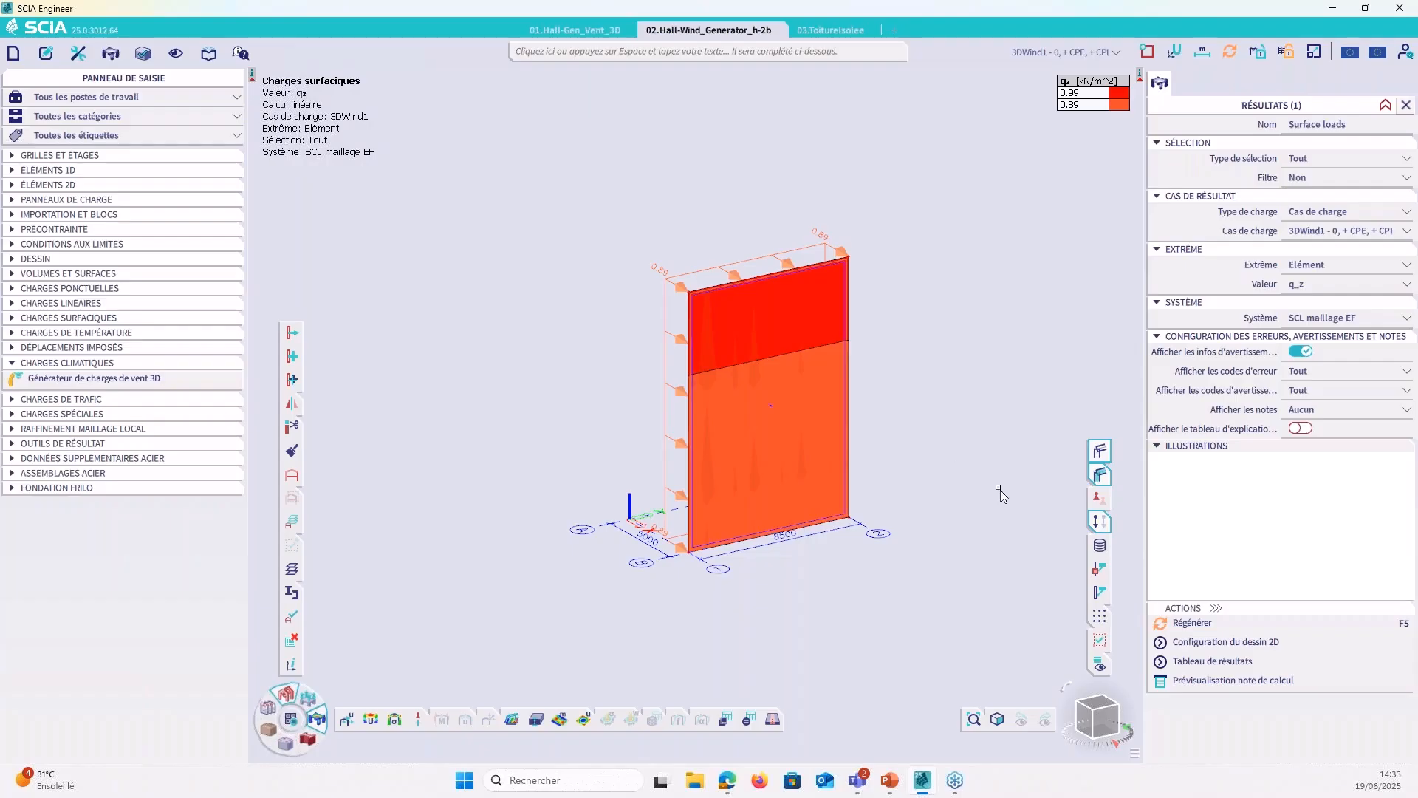
{"action": "left_click", "coordinate": [1100, 521]}
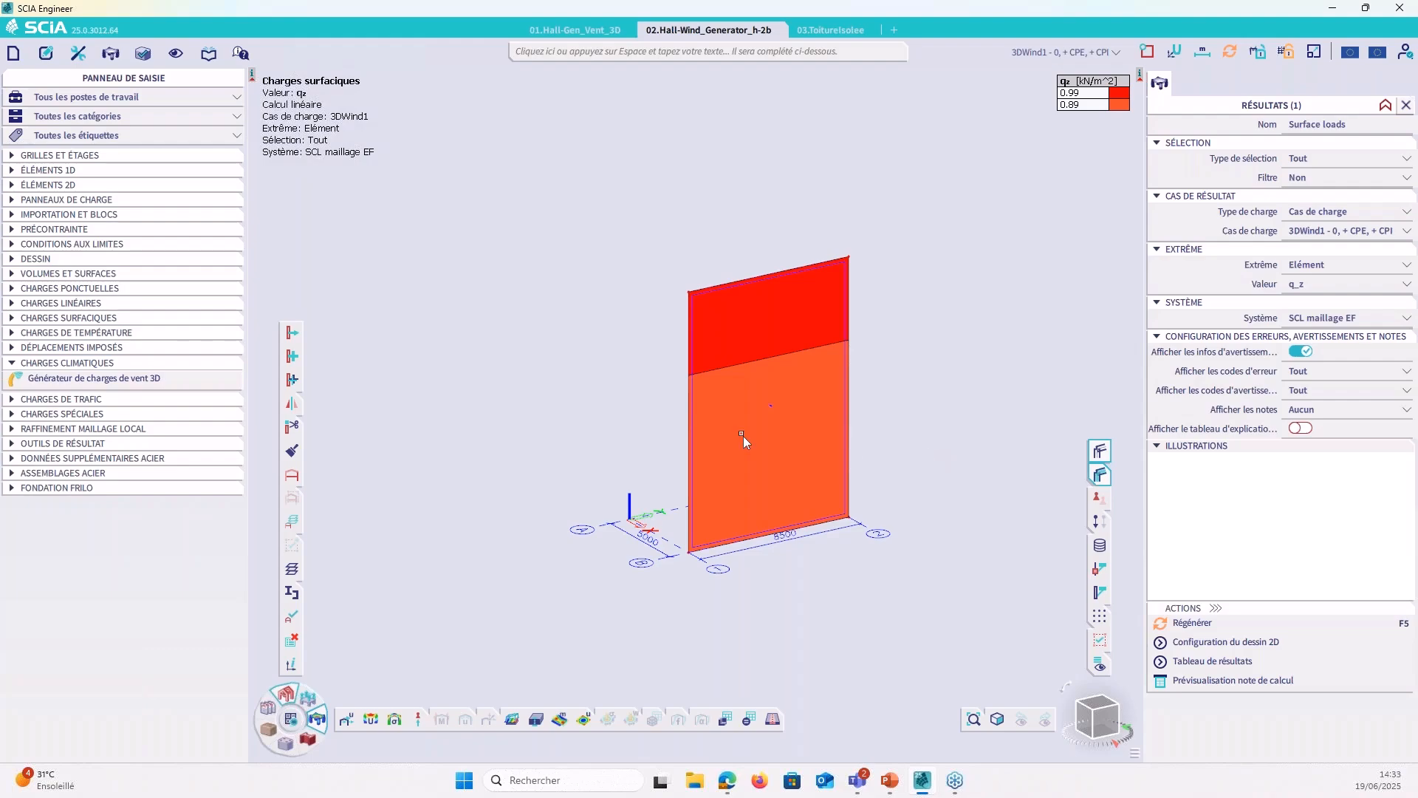
Step: Restore the whole building's visibility and raise its four roof corner nodes to Z = 20 m
{"action": "left_click", "coordinate": [293, 476]}
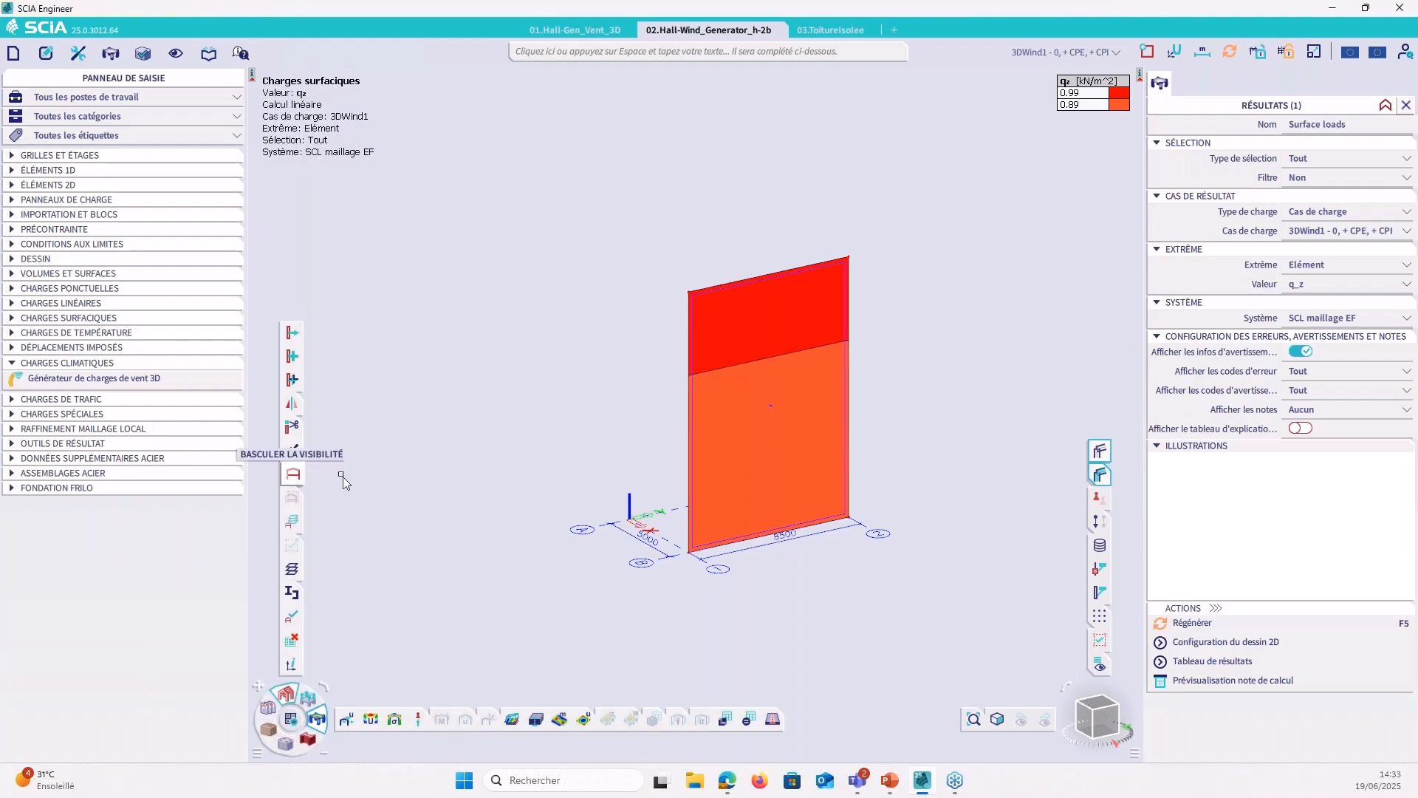
{"action": "left_click_drag", "start_coordinate": [744, 266], "coordinate": [895, 300]}
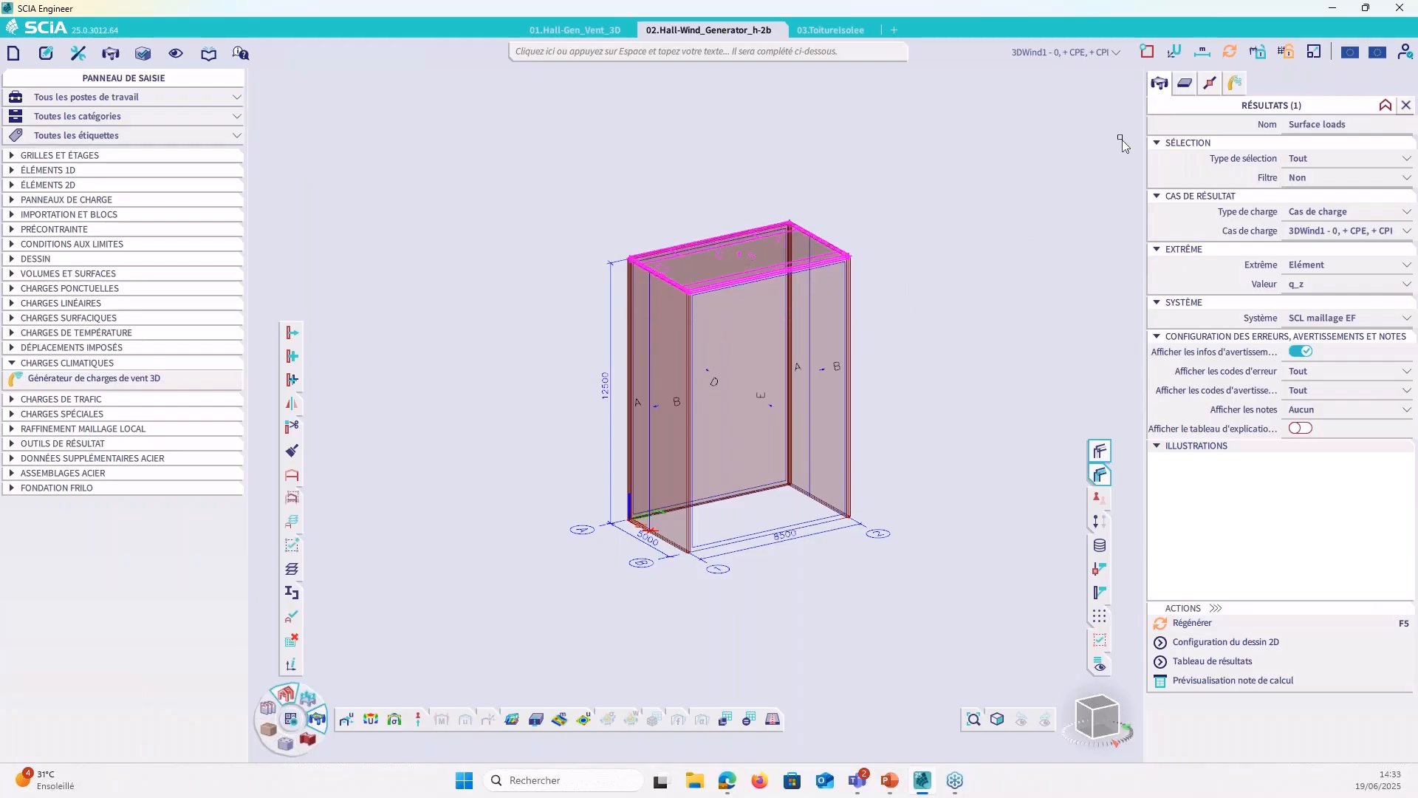
{"action": "left_click", "coordinate": [1210, 82]}
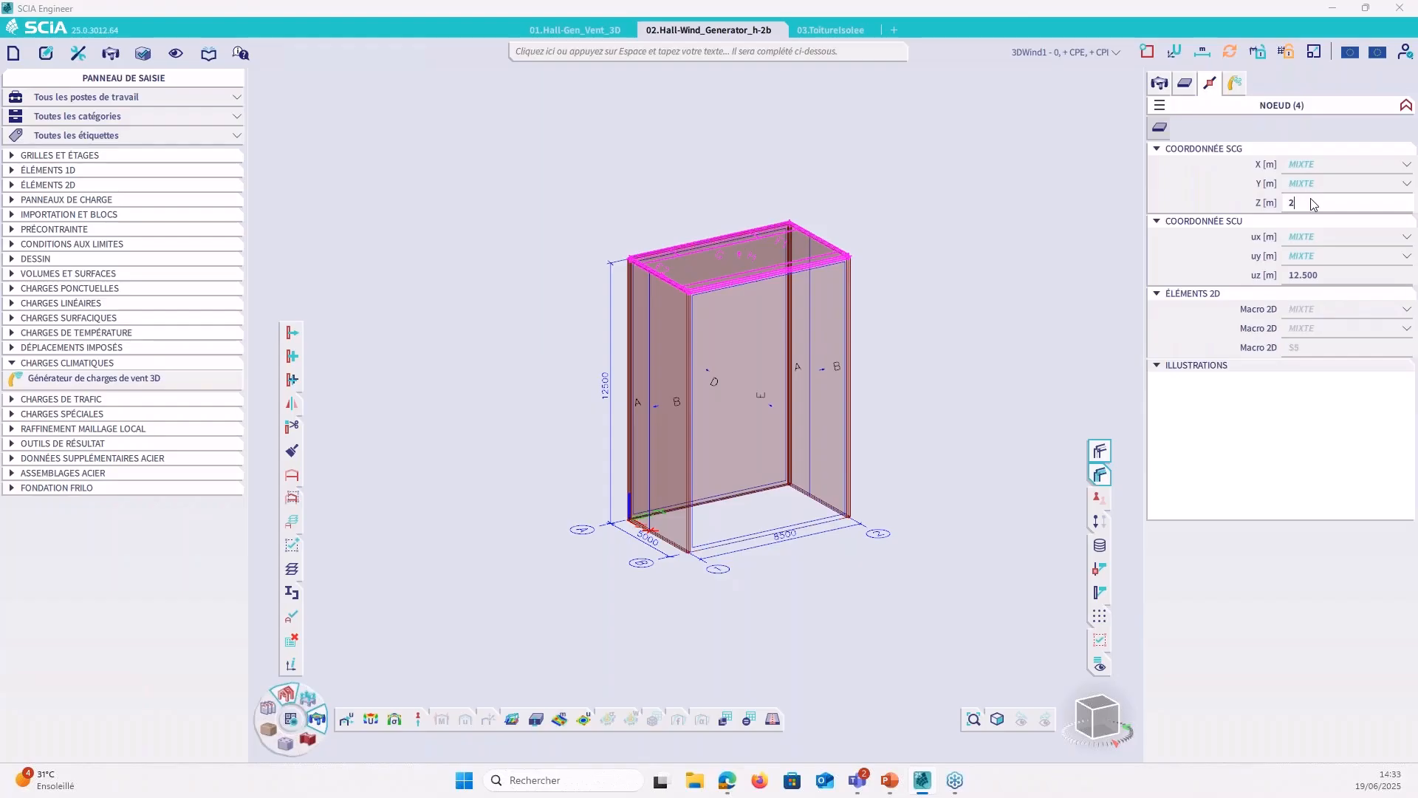
{"action": "key", "text": "Return"}
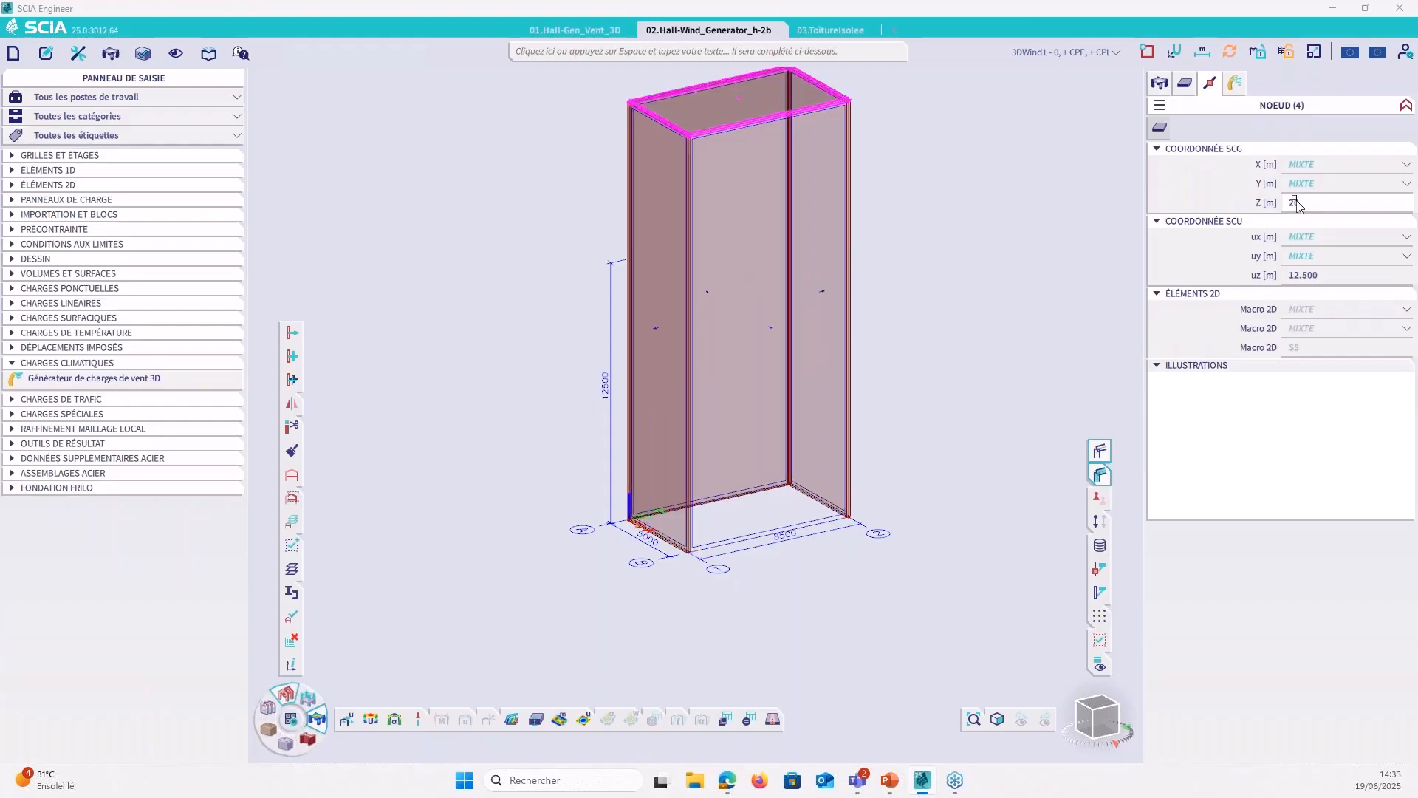
{"action": "key", "text": "Escape"}
{"action": "scroll", "coordinate": [762, 497], "scroll_direction": "down", "scroll_amount": 2}
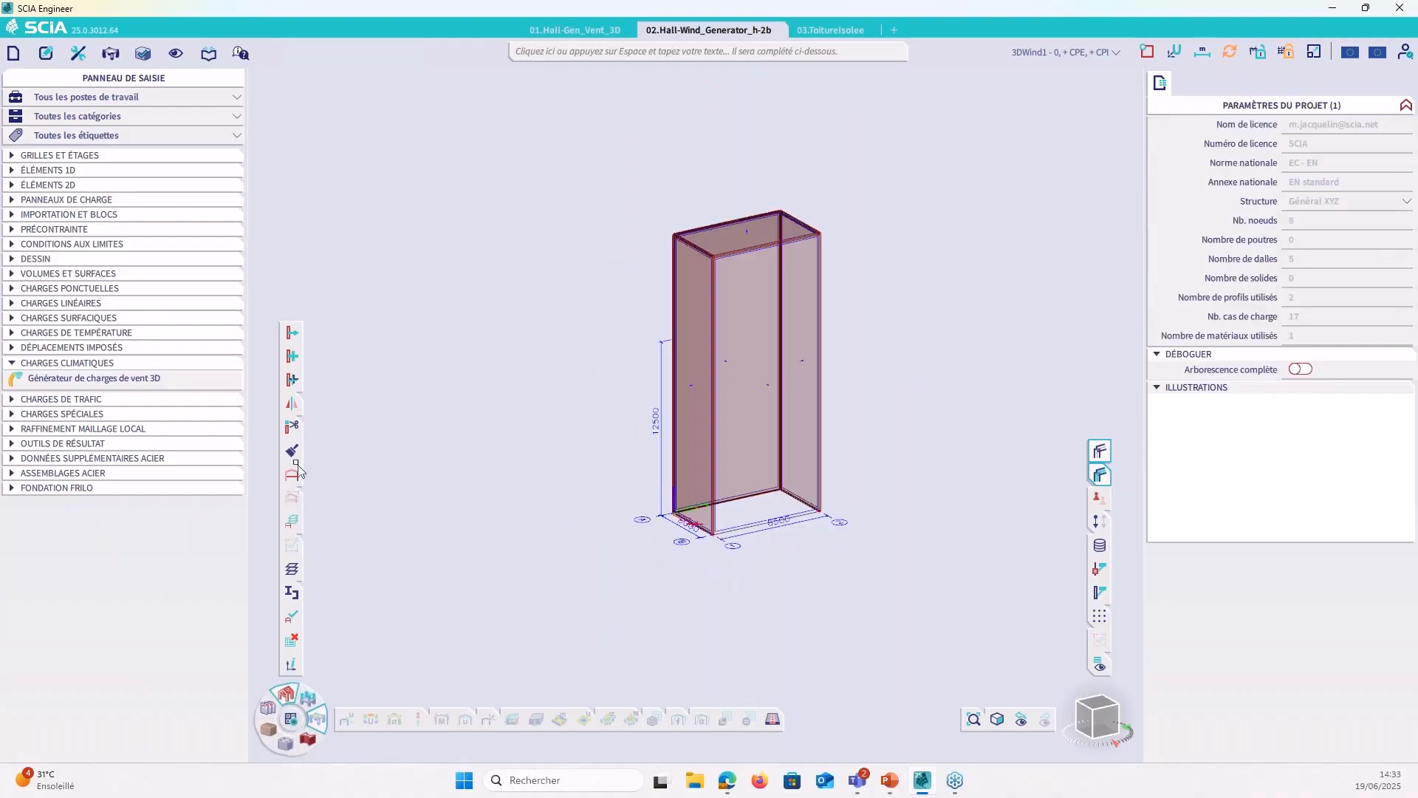
Step: Regenerate the 3D wind loads for the heightened building and switch to the presentation's peak velocity pressure slide
{"action": "left_click", "coordinate": [112, 377]}
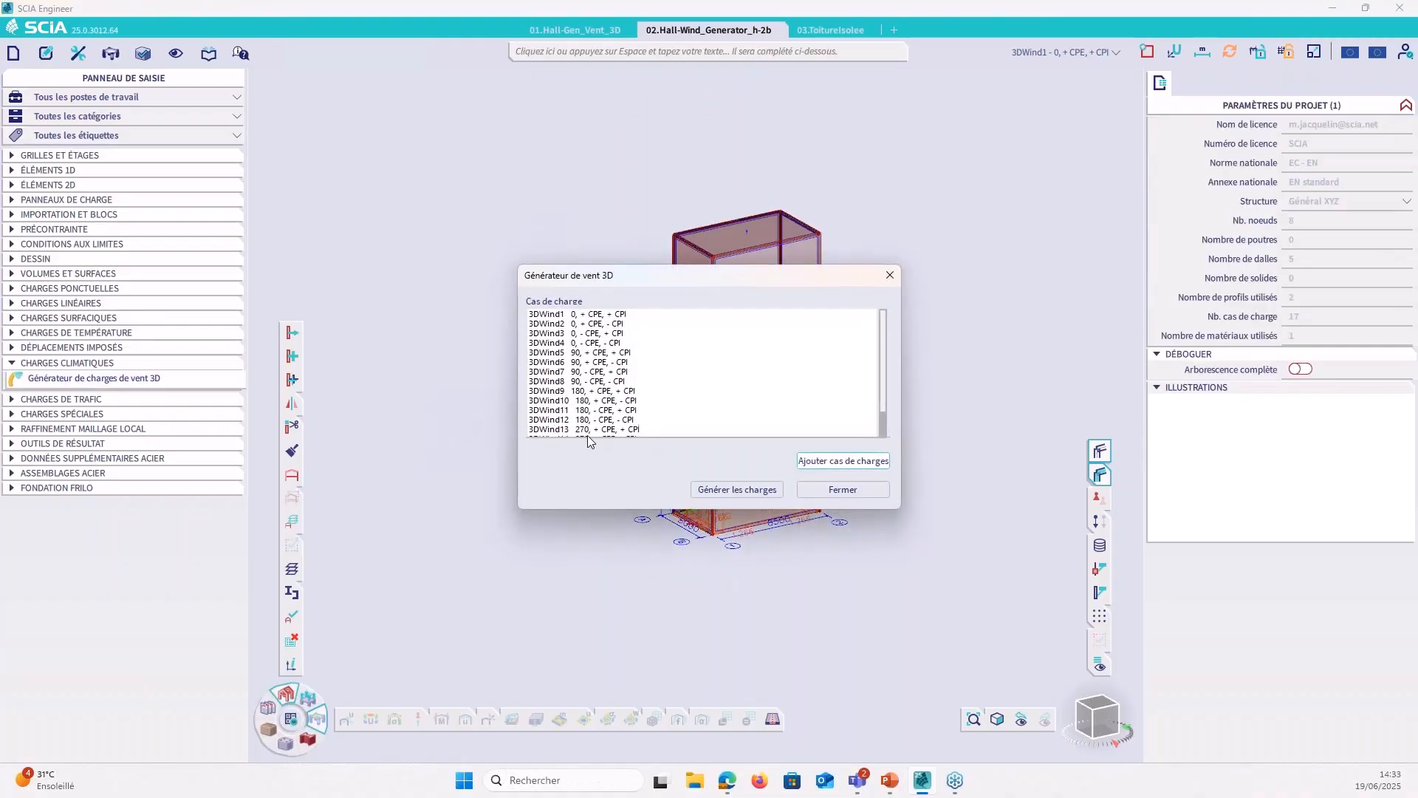
{"action": "left_click", "coordinate": [747, 487]}
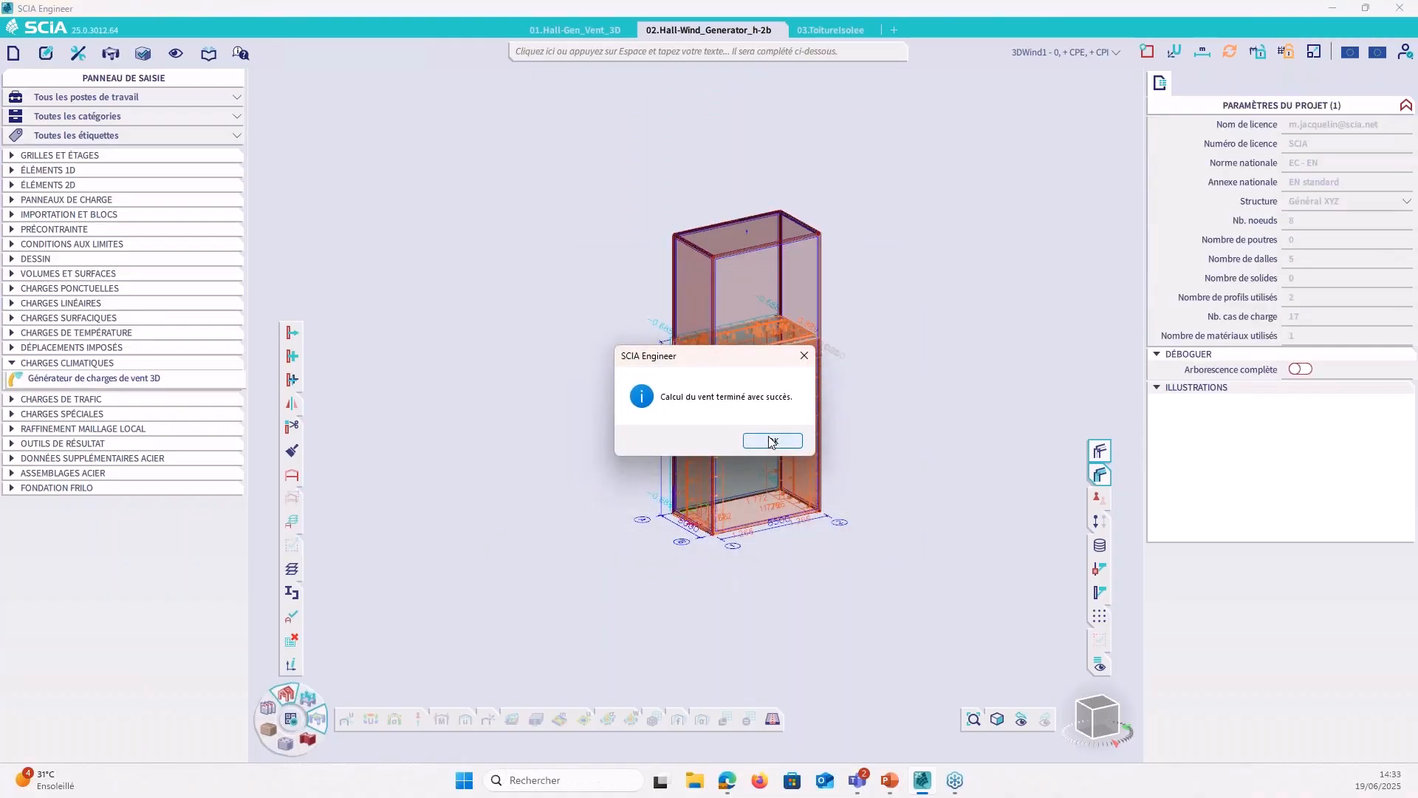
{"action": "left_click", "coordinate": [762, 460]}
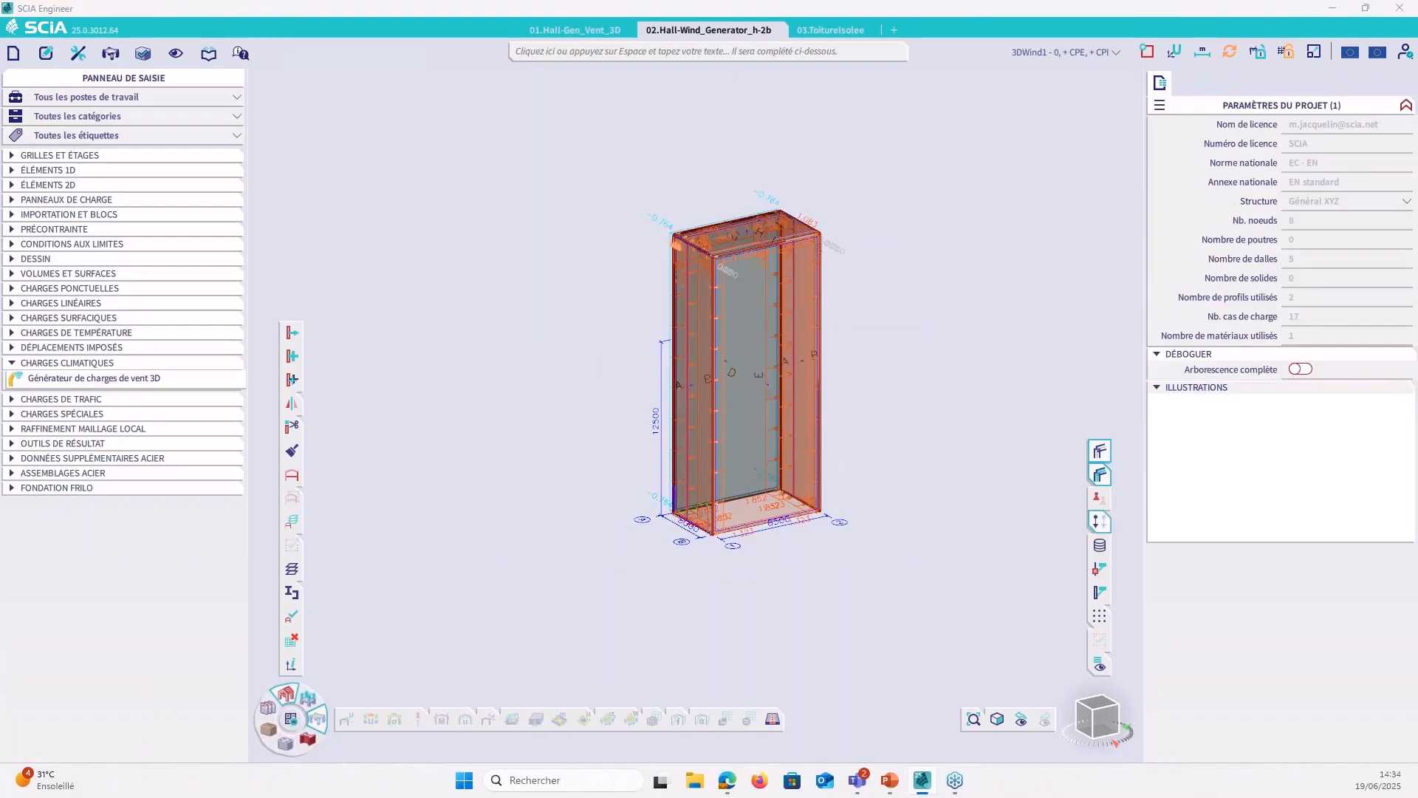
{"action": "key", "text": "alt+Tab"}
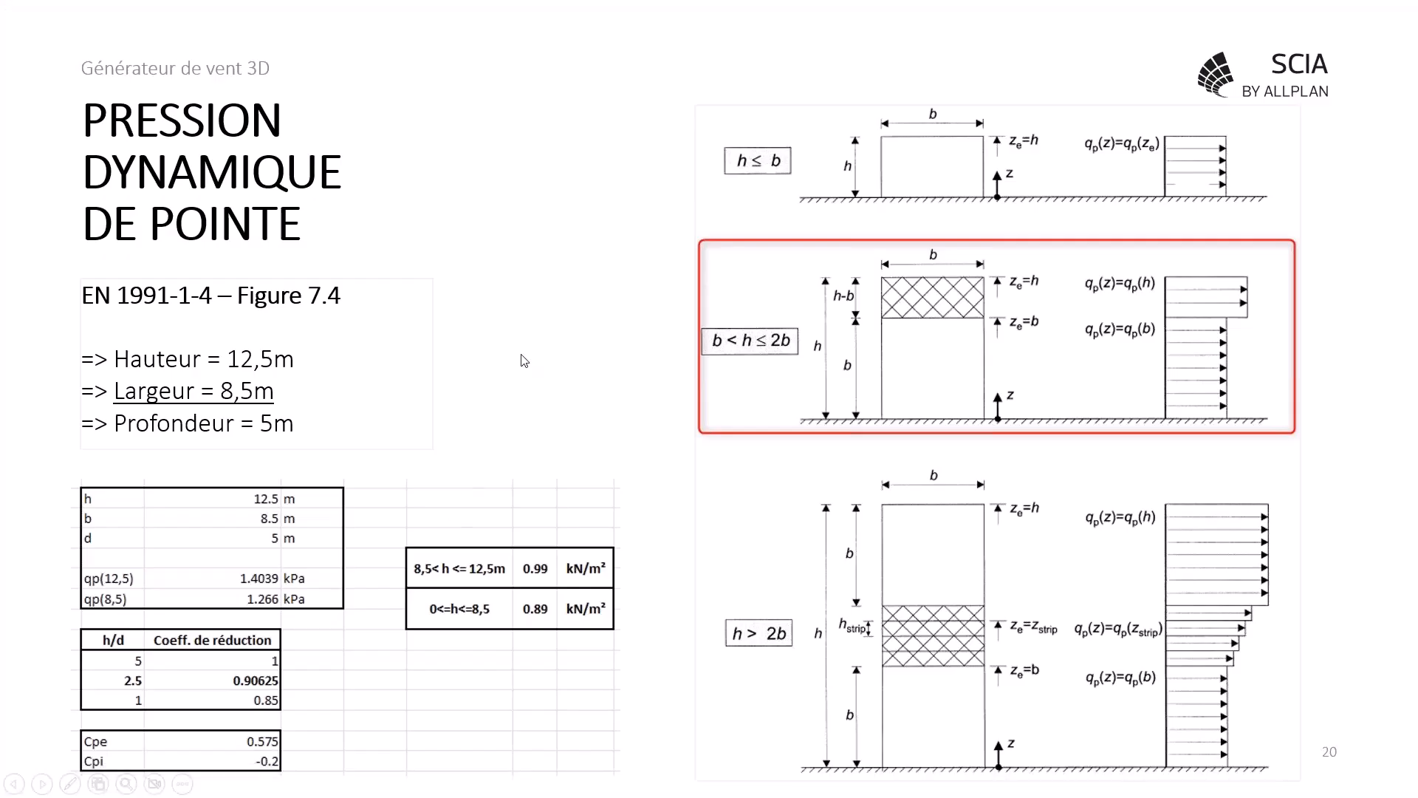
Step: Show the presentation's peak pressure slide for the 20 m height and run the linear analysis in SCIA Engineer
{"action": "left_click", "coordinate": [521, 355]}
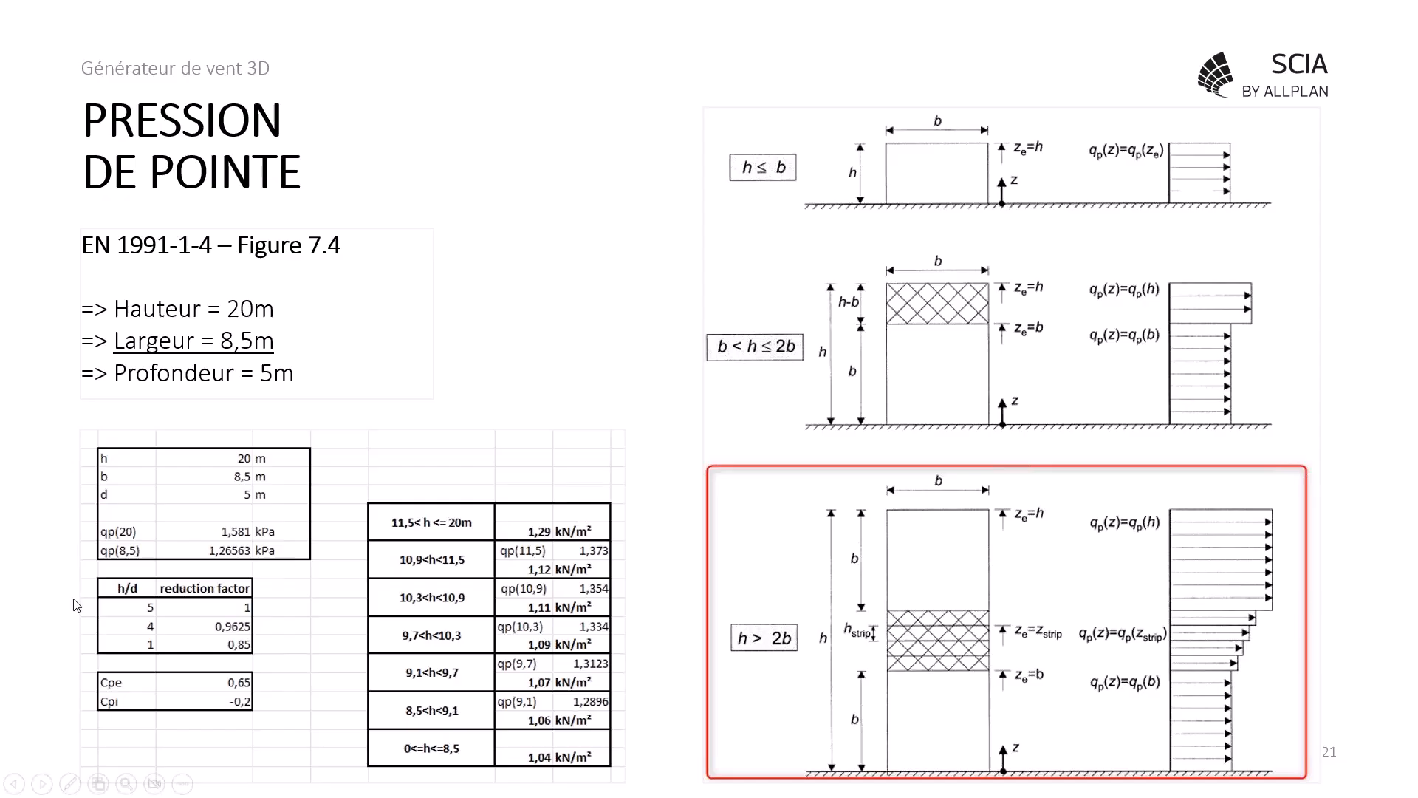
{"action": "key", "text": "alt+Tab"}
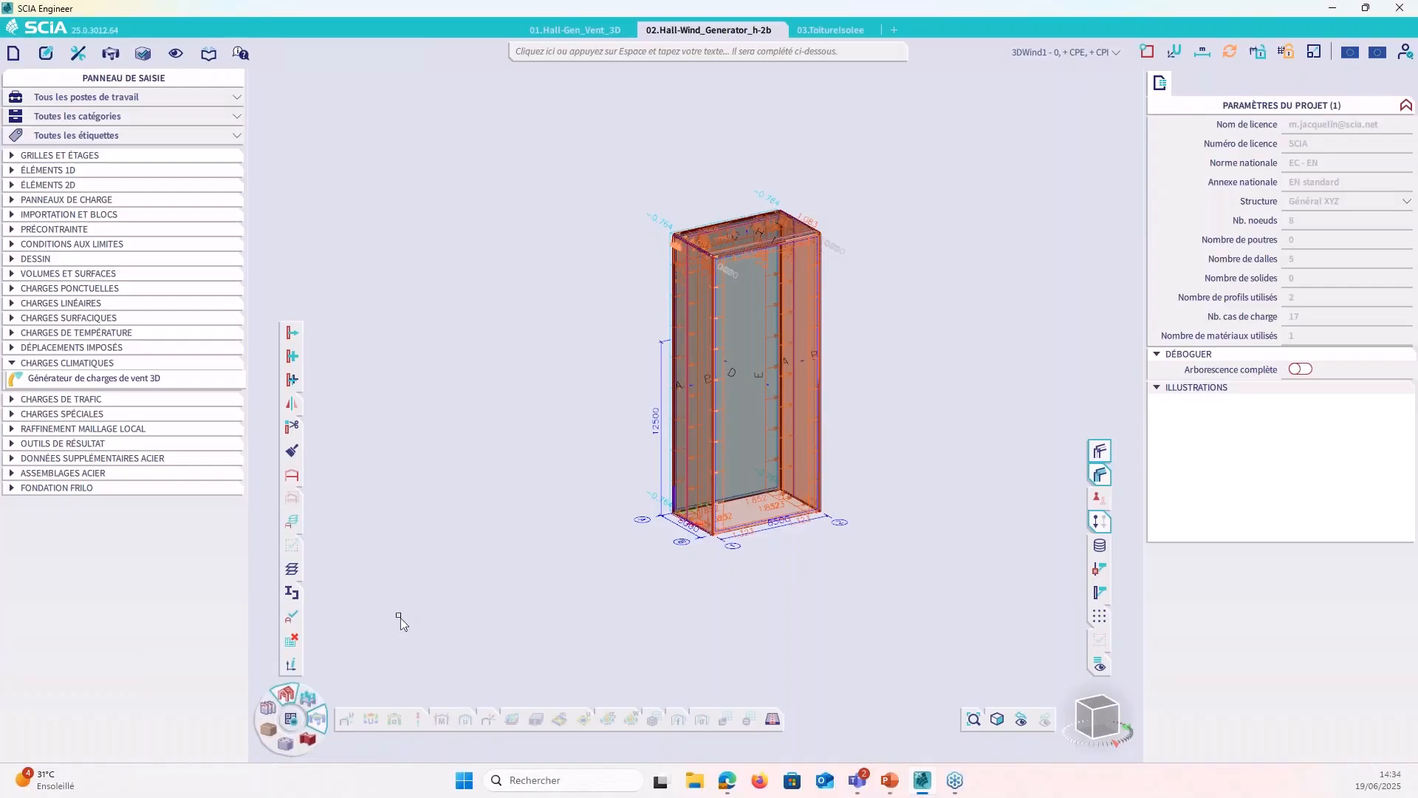
{"action": "left_click", "coordinate": [292, 719]}
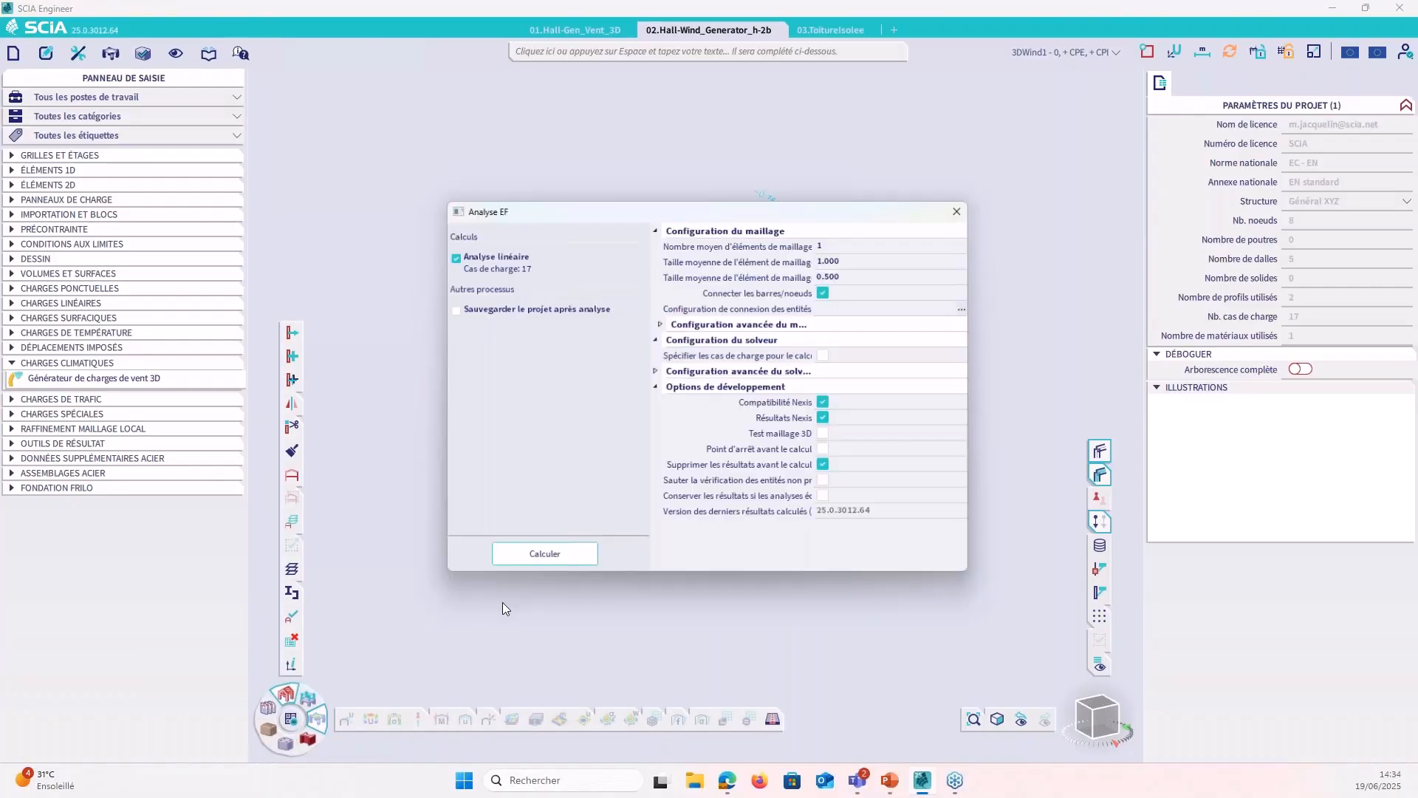
{"action": "left_click", "coordinate": [540, 561]}
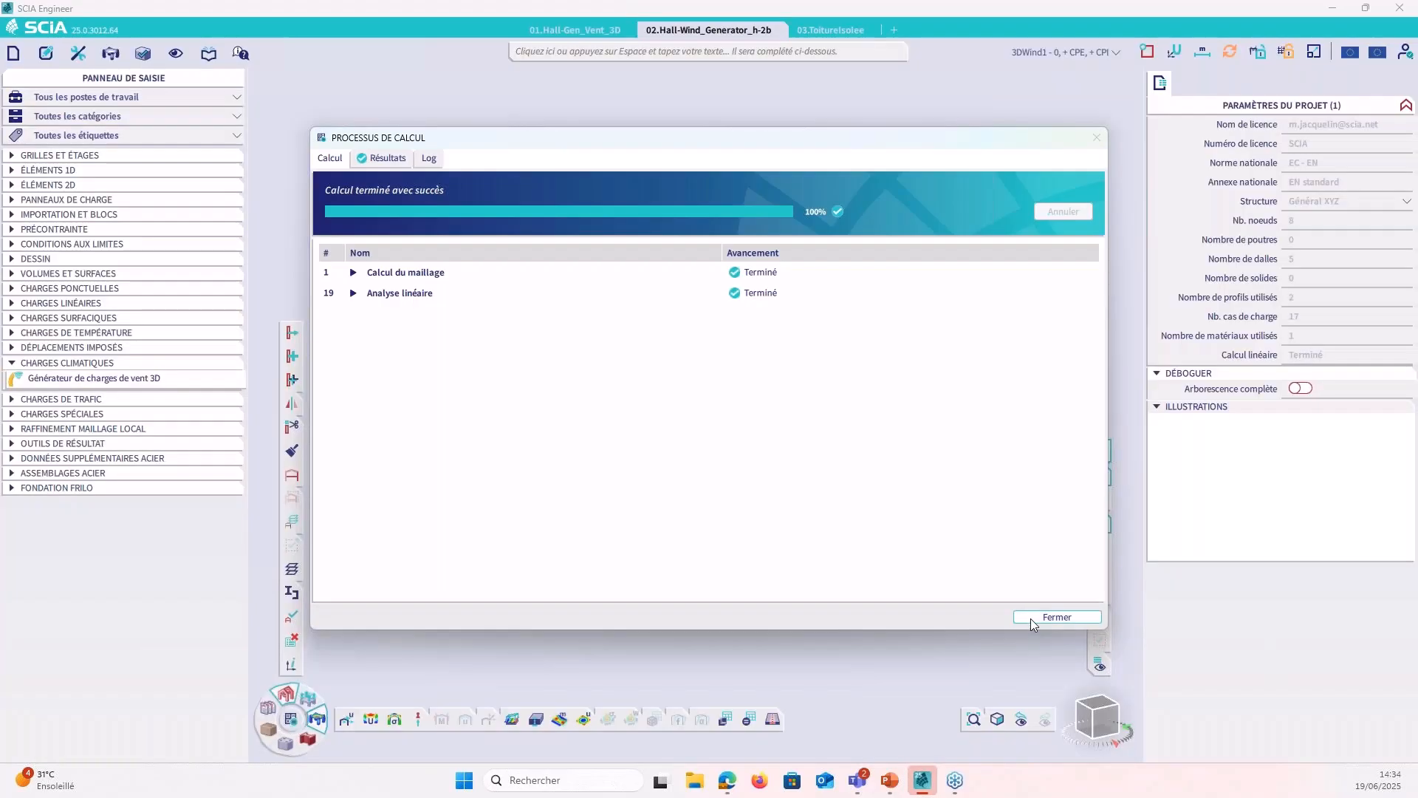
{"action": "left_click", "coordinate": [1030, 619]}
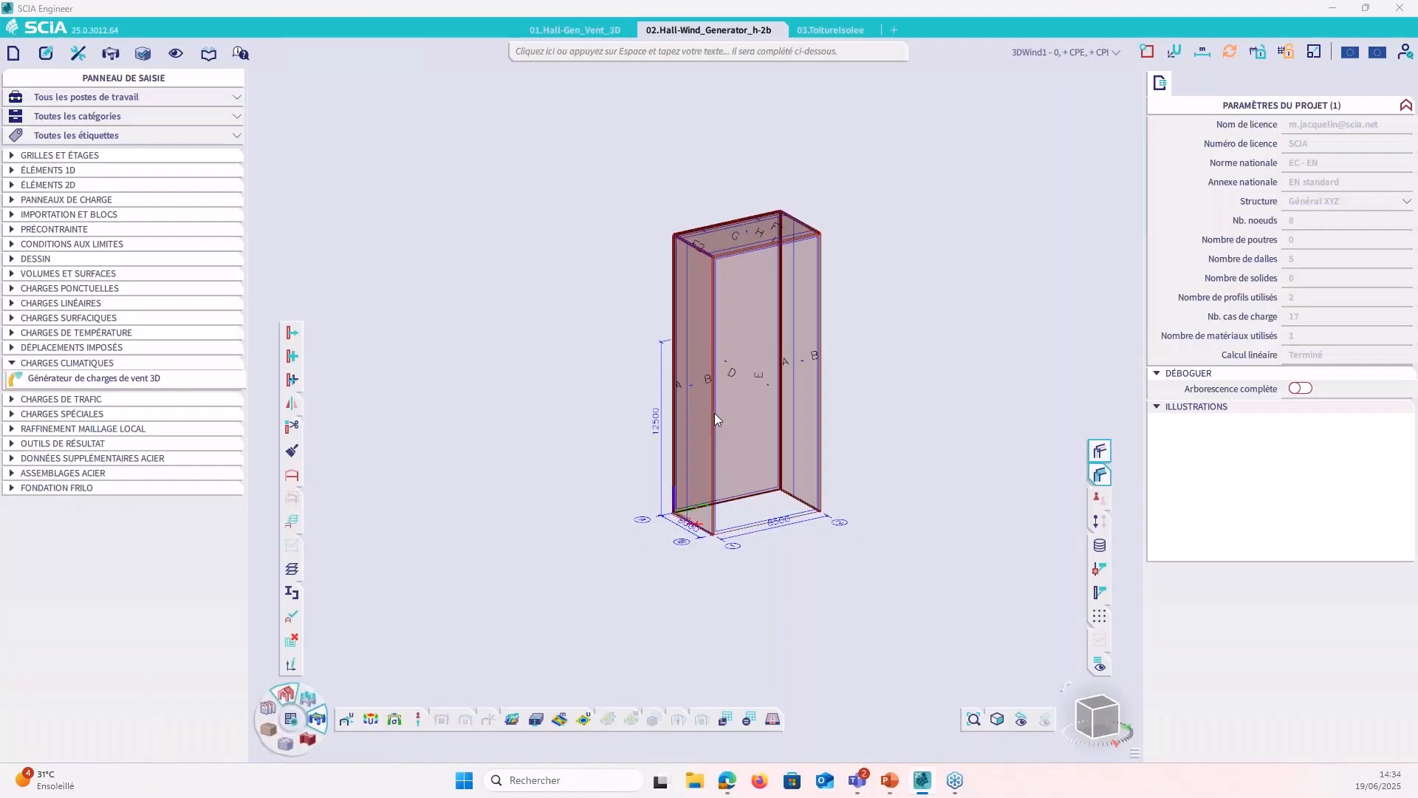
Step: Isolate wall S1 by hiding all unselected entities
{"action": "left_click", "coordinate": [716, 429]}
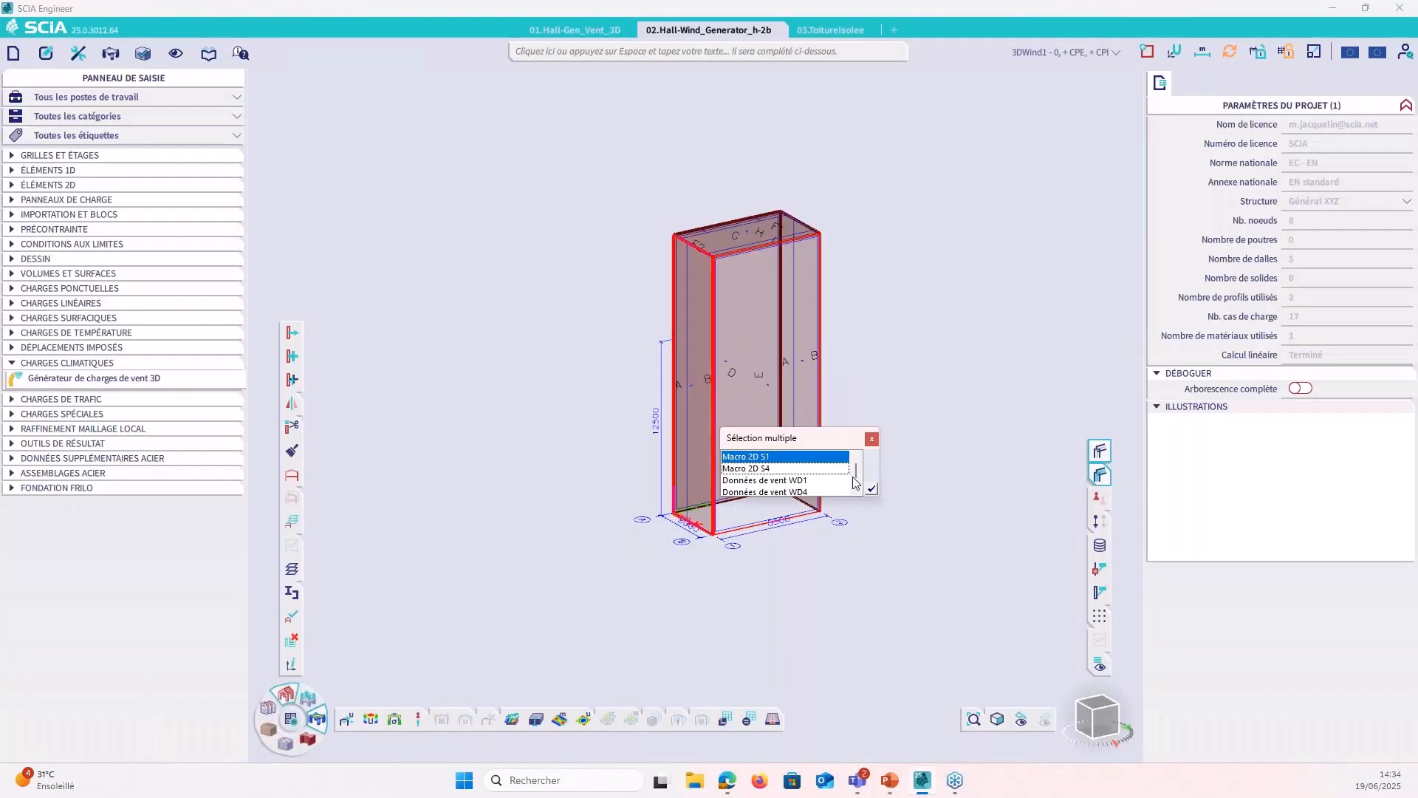
{"action": "left_click", "coordinate": [871, 488]}
{"action": "mouse_move", "coordinate": [293, 502]}
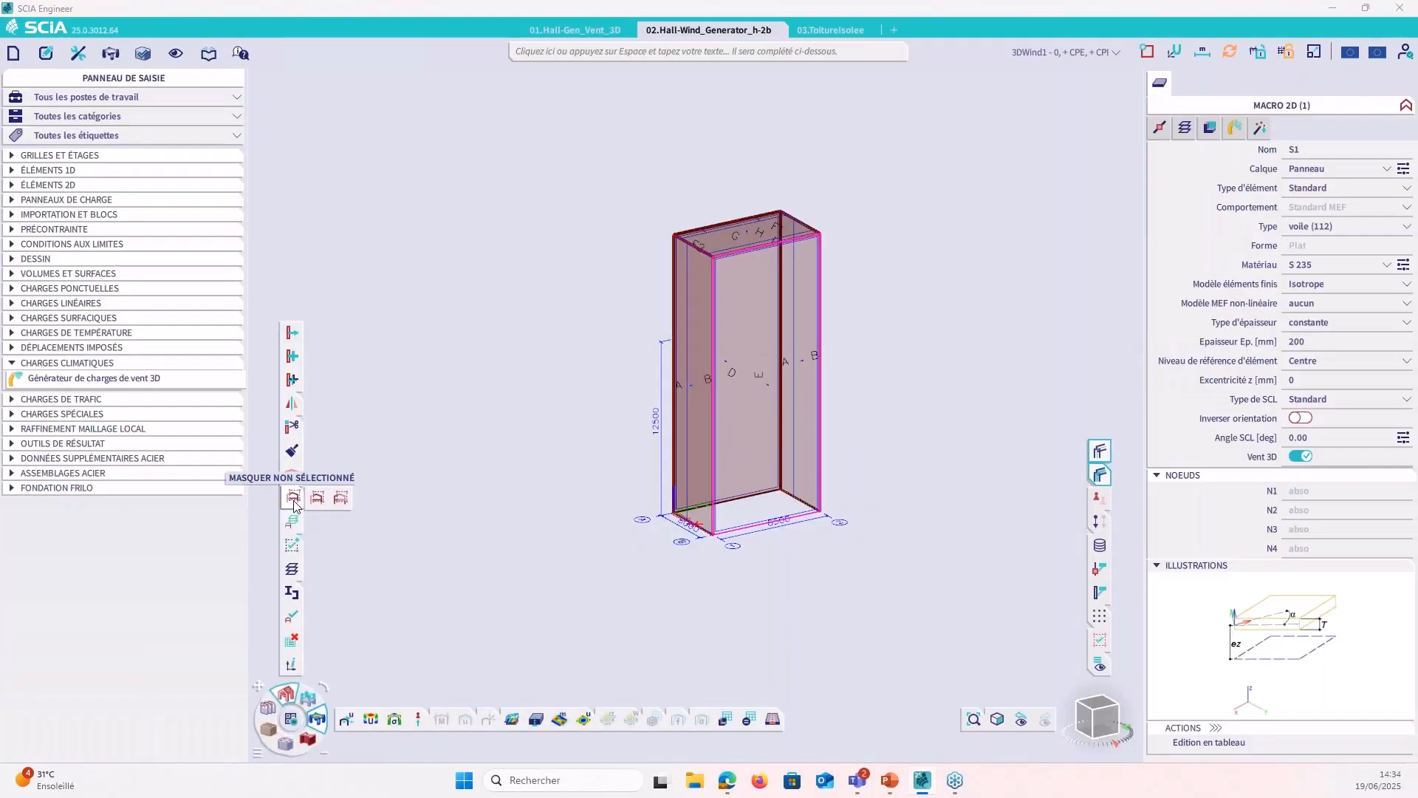
{"action": "left_click", "coordinate": [293, 500]}
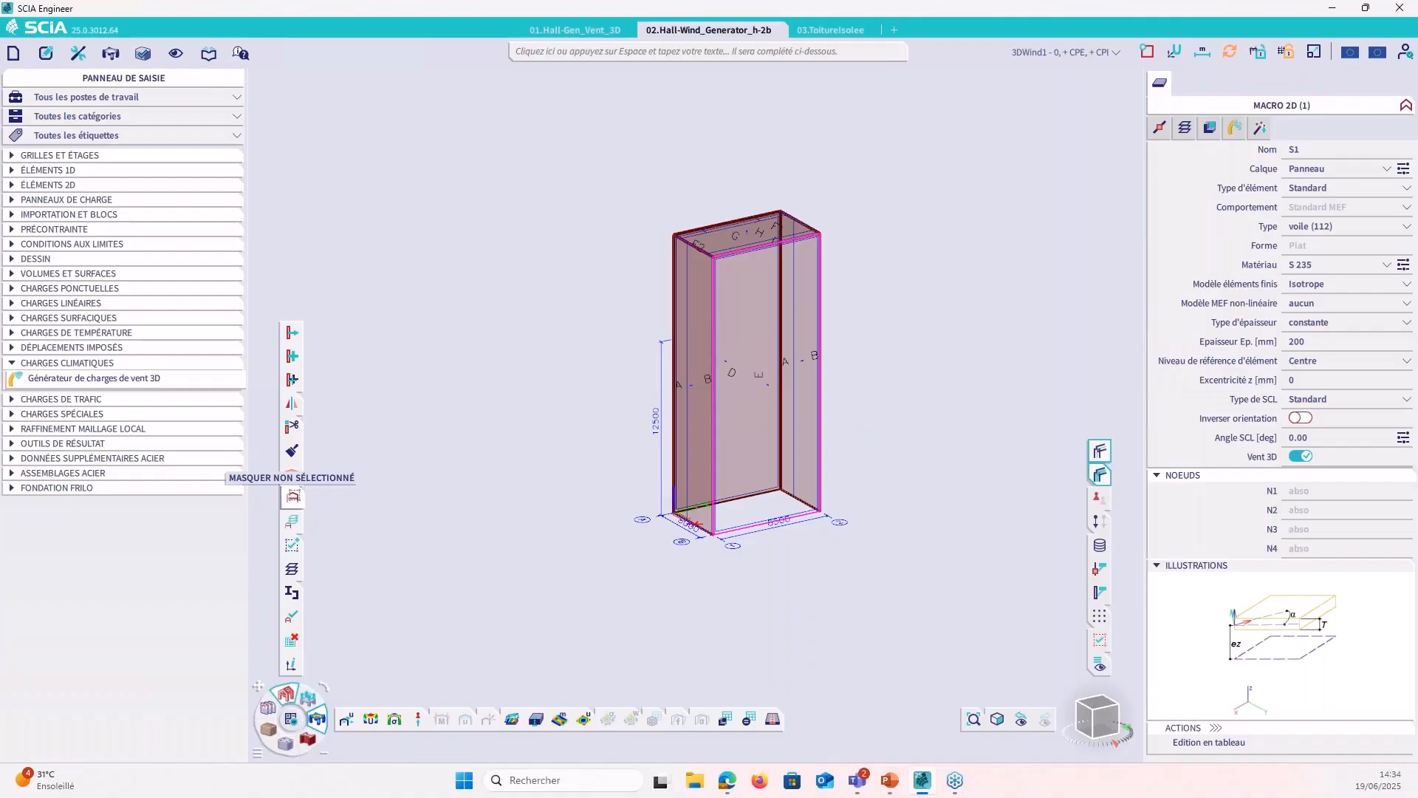
Step: Display the q_z surface load results for 3DWind1 on wall S1 and briefly overlay the generated loads for comparison
{"action": "left_click", "coordinate": [510, 719]}
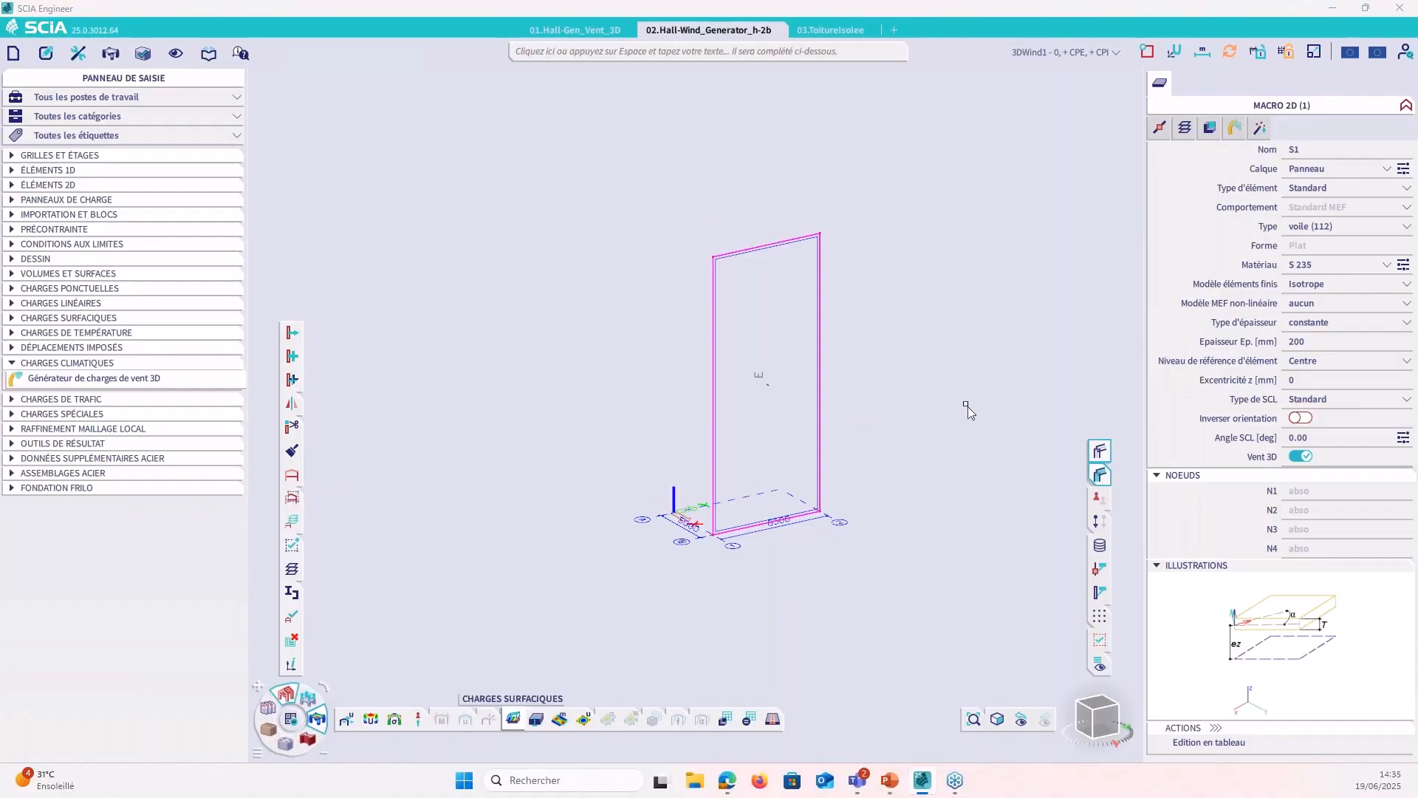
{"action": "left_click", "coordinate": [1192, 622]}
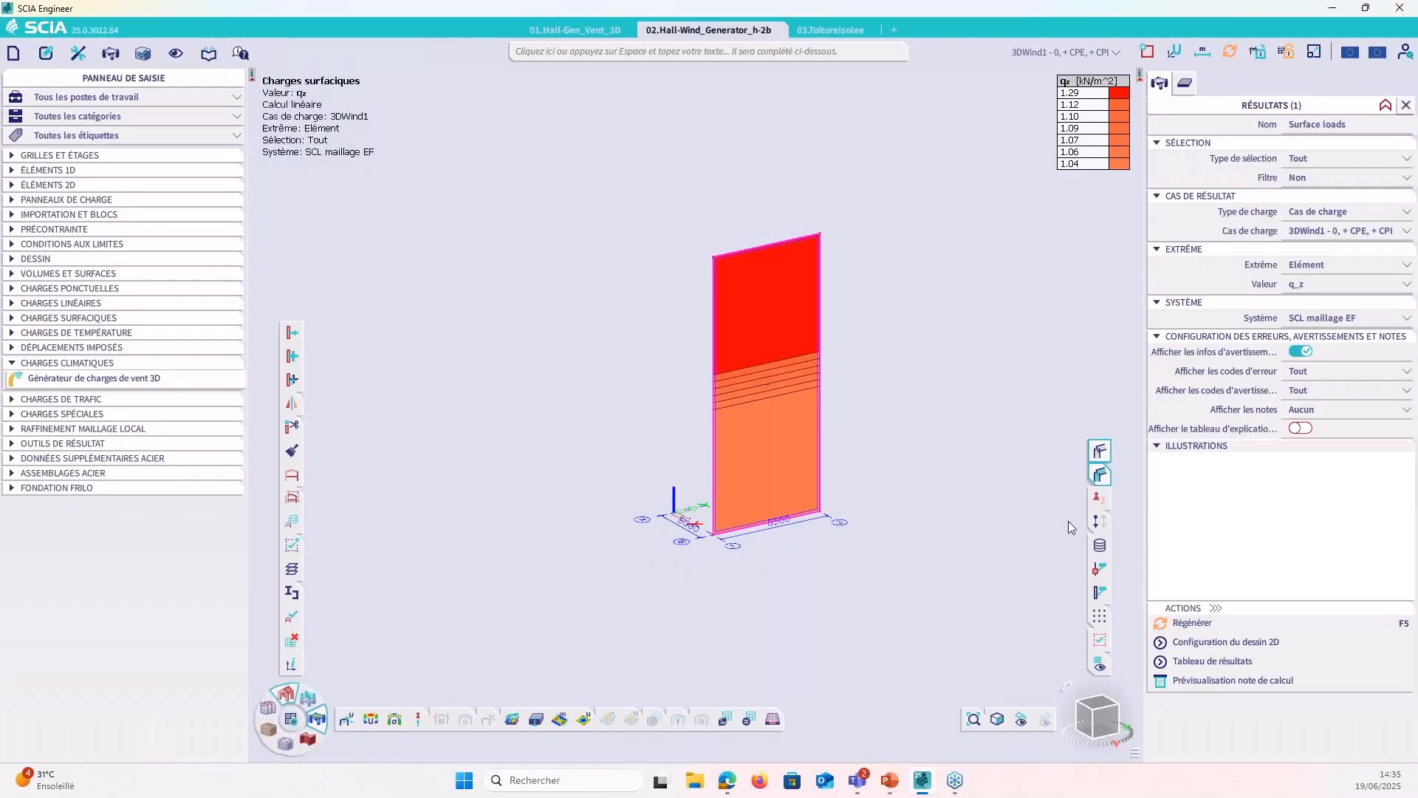
{"action": "left_click", "coordinate": [1100, 521]}
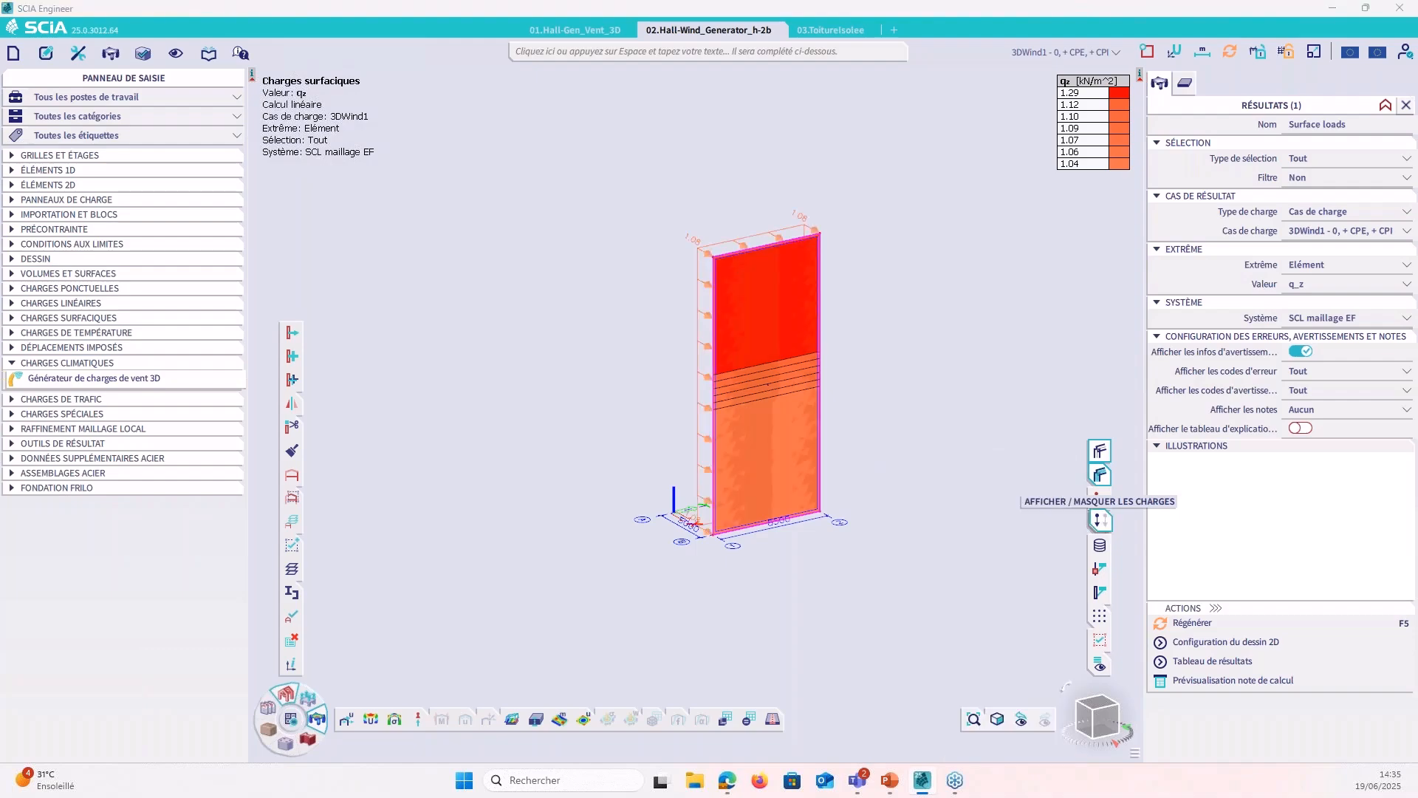
{"action": "left_click", "coordinate": [1099, 521]}
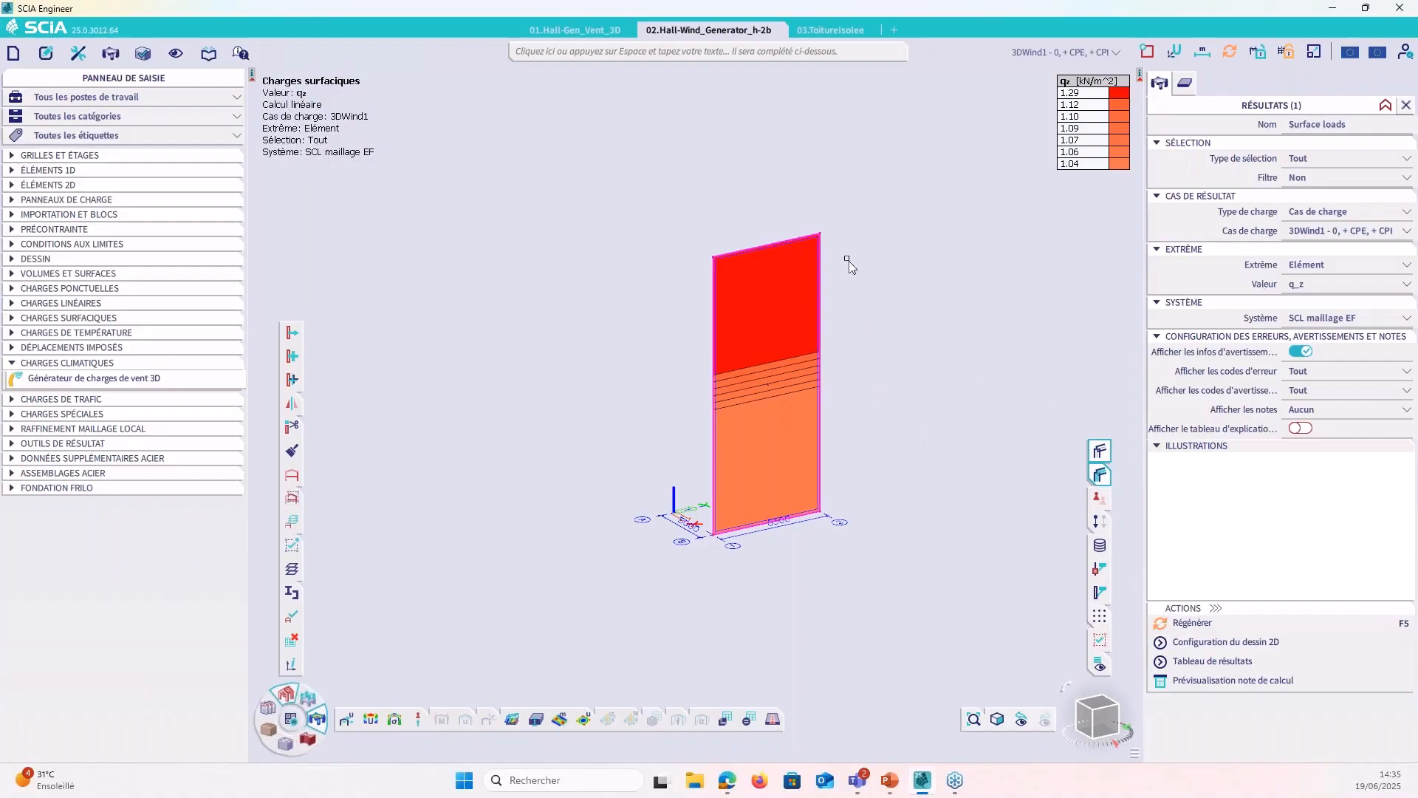
Step: Set the 2D result drawing style to Lisse and regenerate the q_z surface loads on the wall
{"action": "left_click", "coordinate": [1229, 643]}
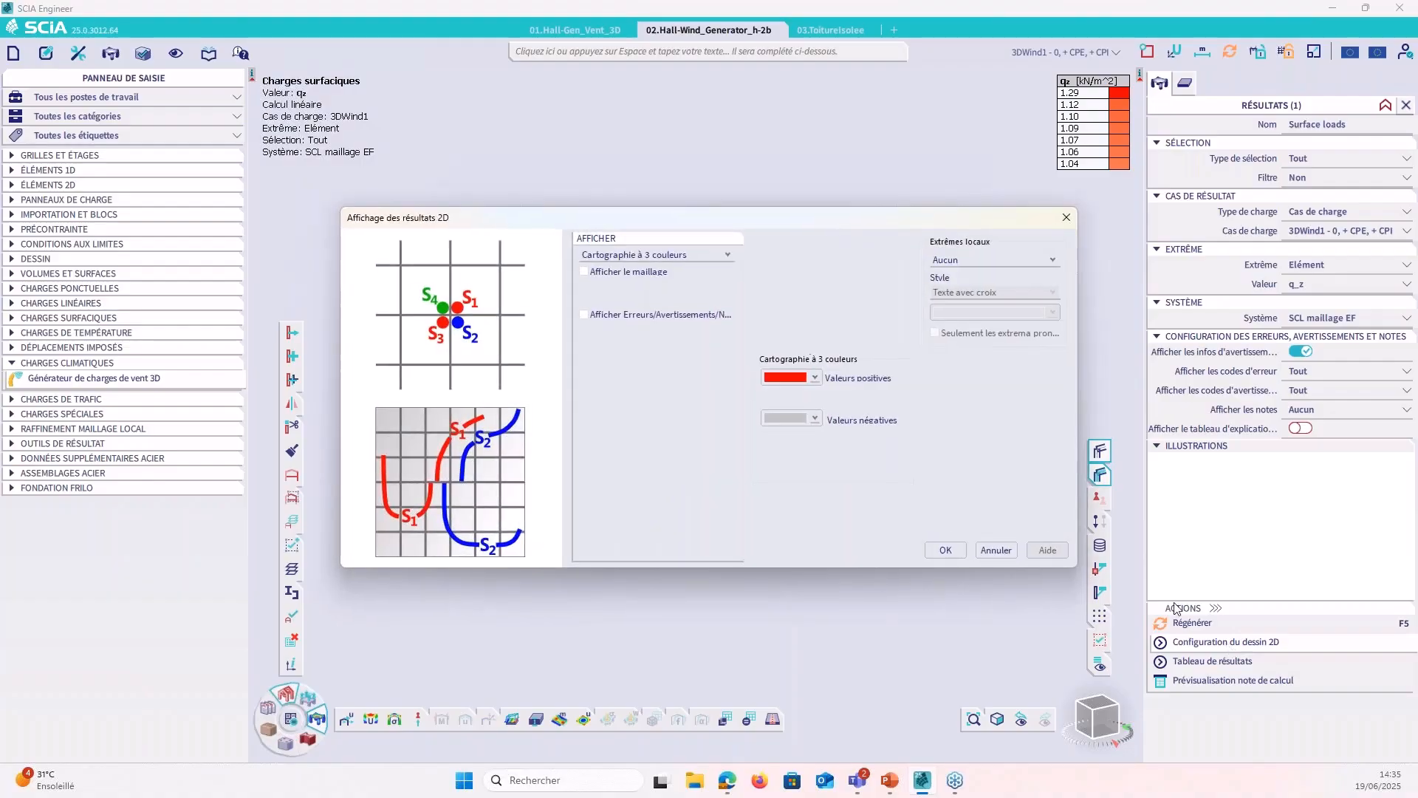
{"action": "left_click", "coordinate": [685, 254]}
{"action": "left_click", "coordinate": [613, 278]}
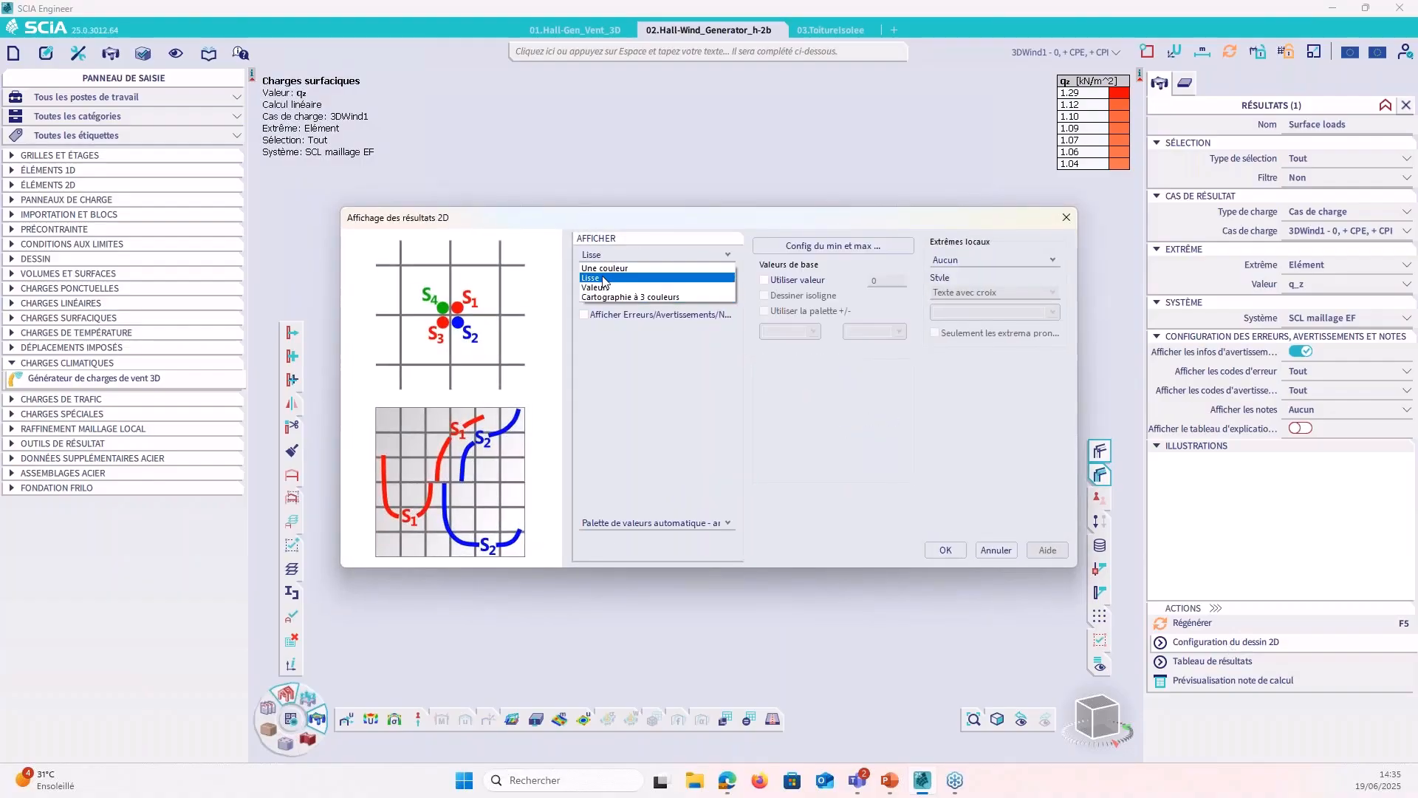
{"action": "left_click", "coordinate": [946, 550]}
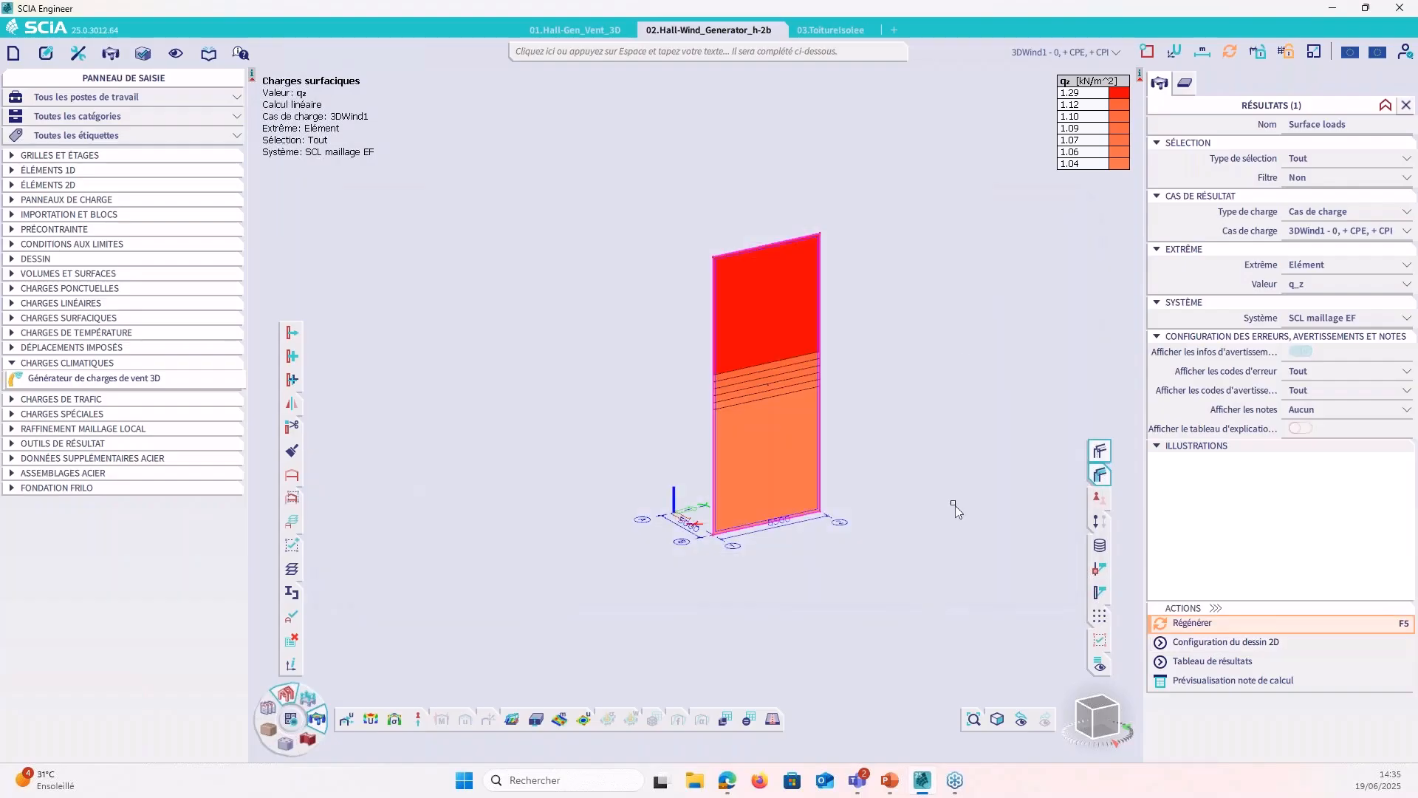
{"action": "left_click", "coordinate": [1192, 622]}
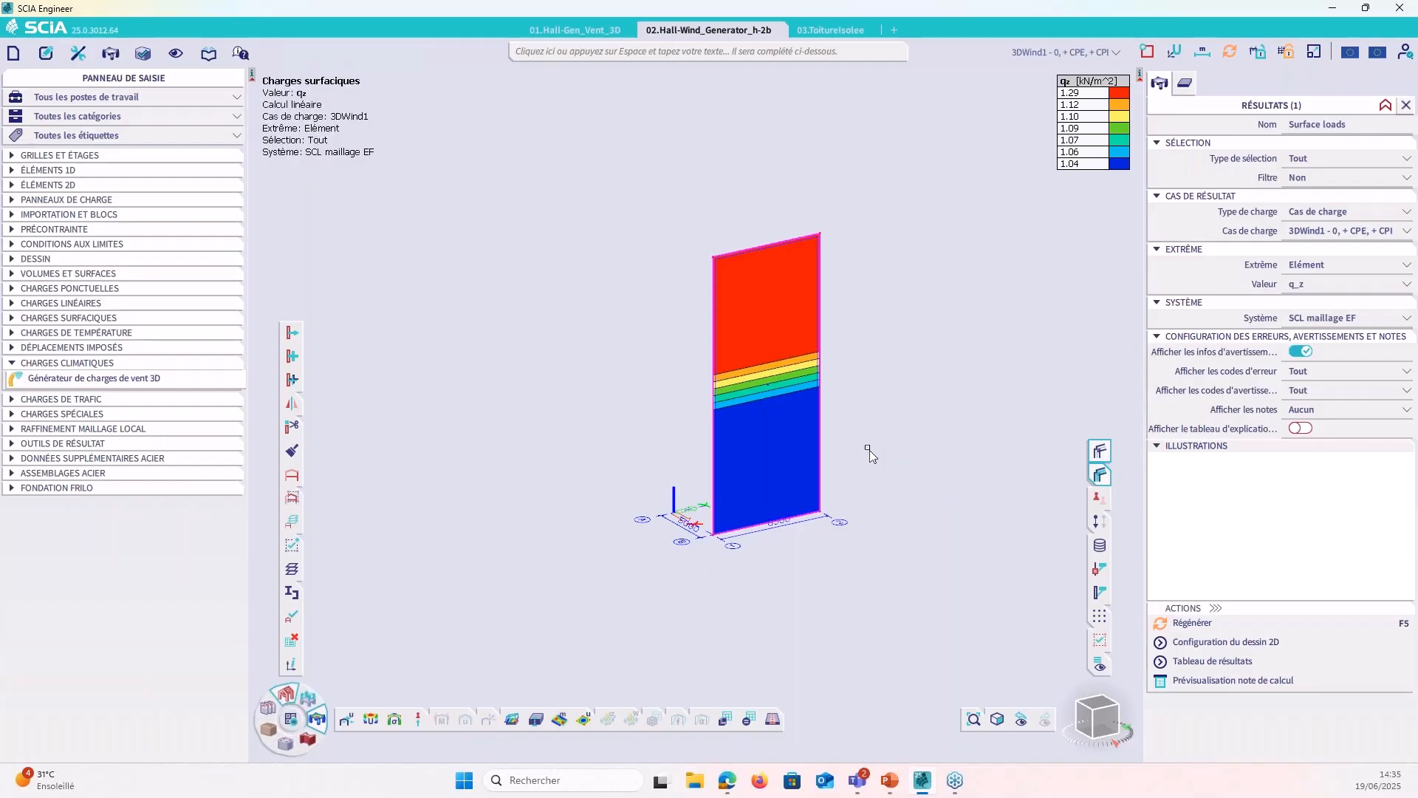
Step: Change the wind action in the project settings from the standard's definition to a user-defined wind pressure
{"action": "left_click", "coordinate": [16, 54]}
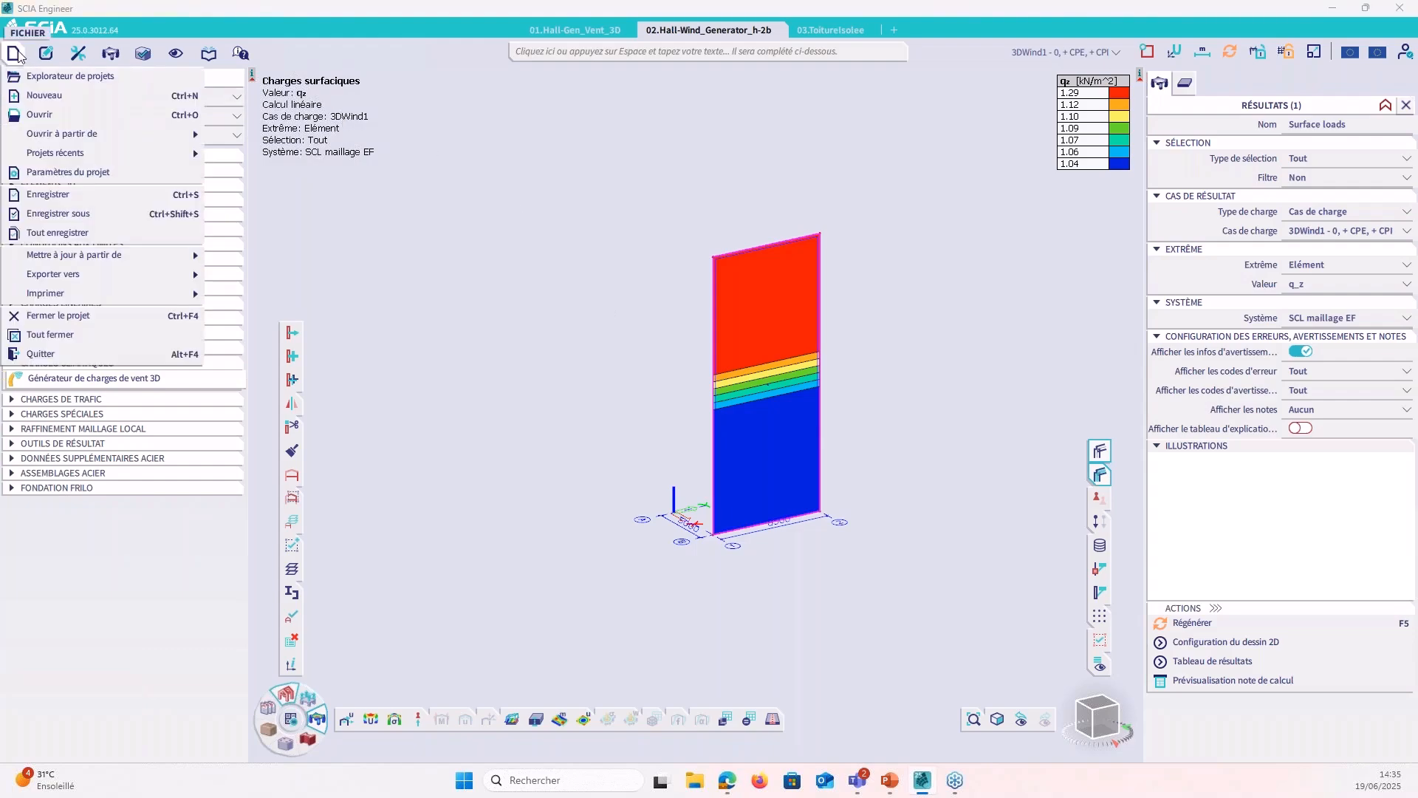
{"action": "left_click", "coordinate": [68, 170]}
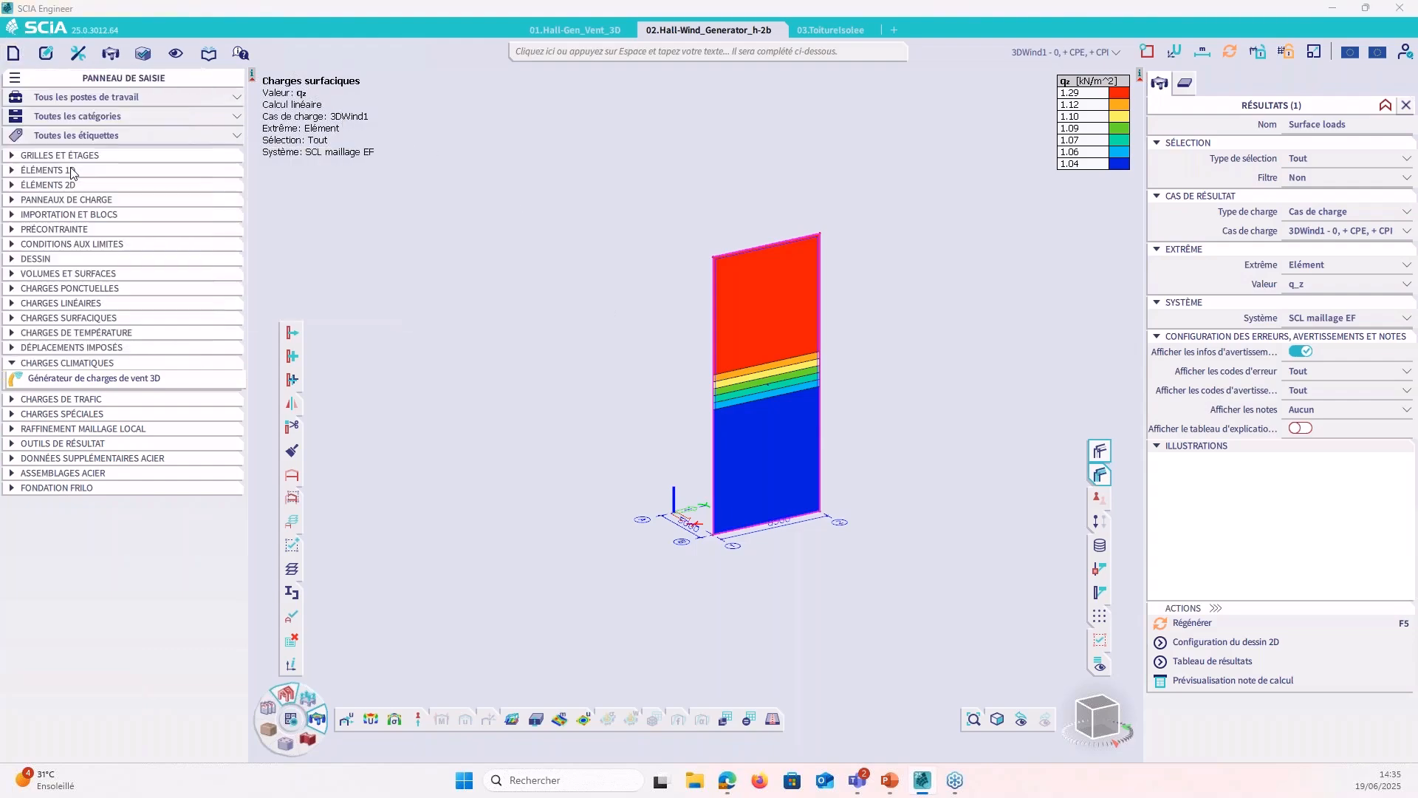
{"action": "left_click", "coordinate": [644, 243]}
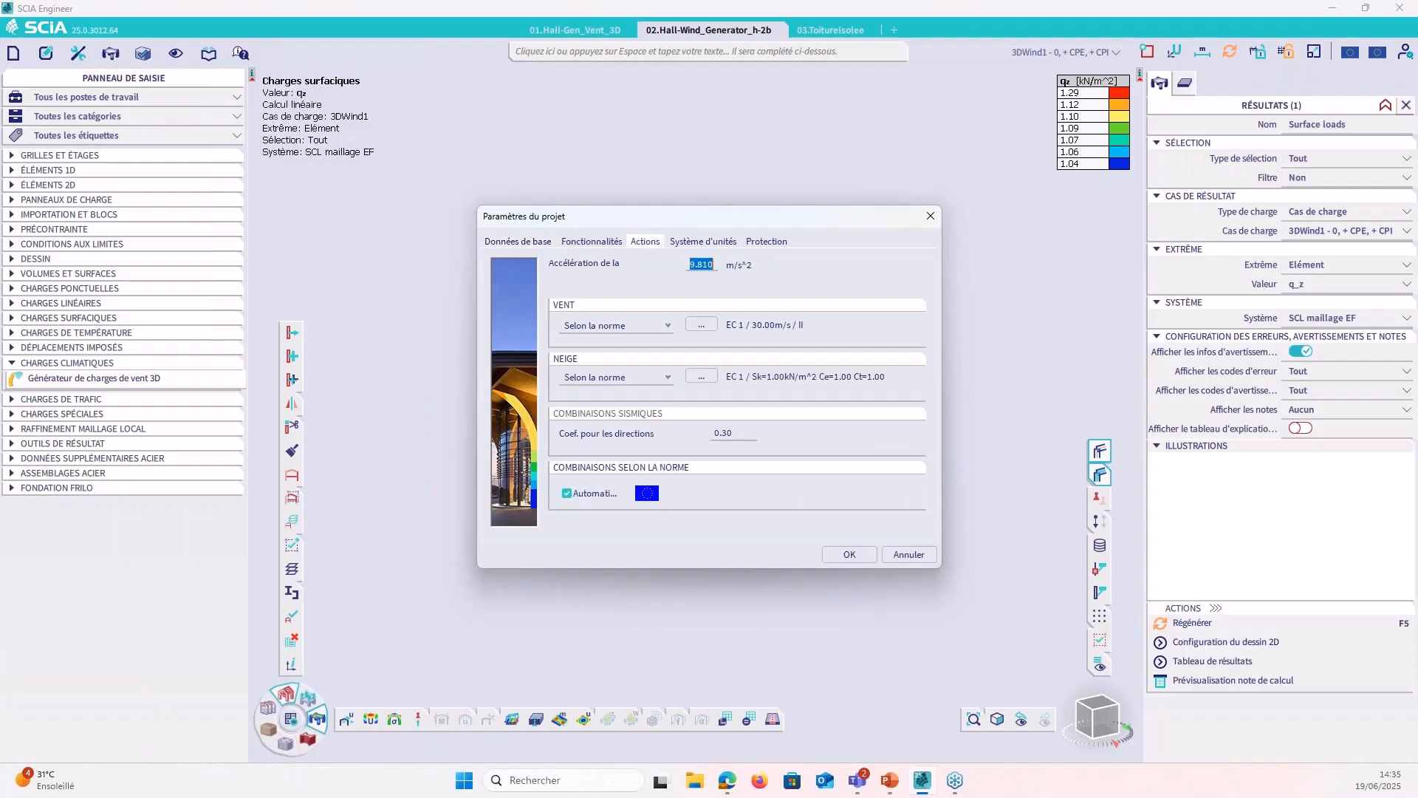
{"action": "left_click", "coordinate": [631, 326]}
{"action": "left_click", "coordinate": [609, 365]}
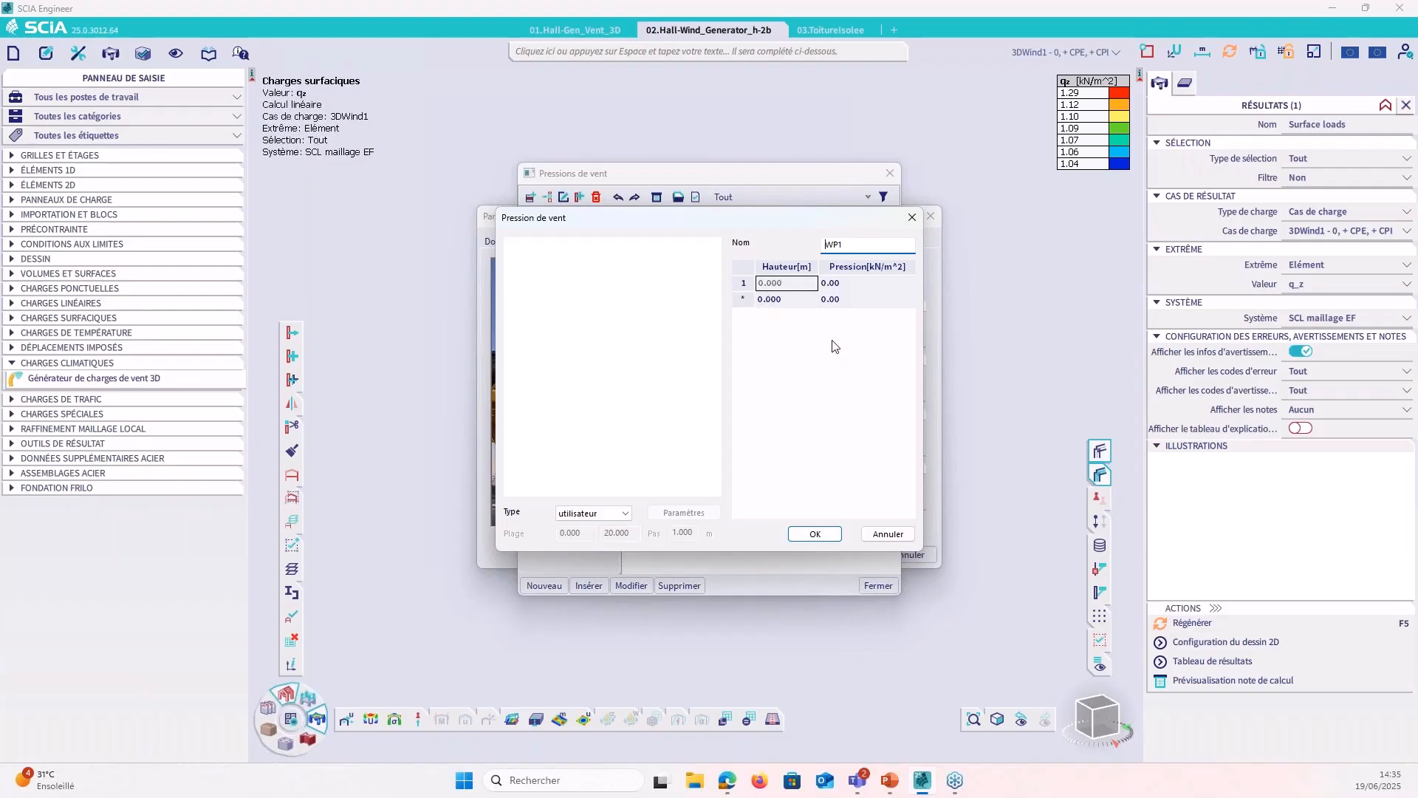
Step: Define the lower part of wind pressure profile WP1 as 1.1 kN/m² from 0 to 10 m height
{"action": "left_click", "coordinate": [840, 285]}
{"action": "type", "text": "1.1"}
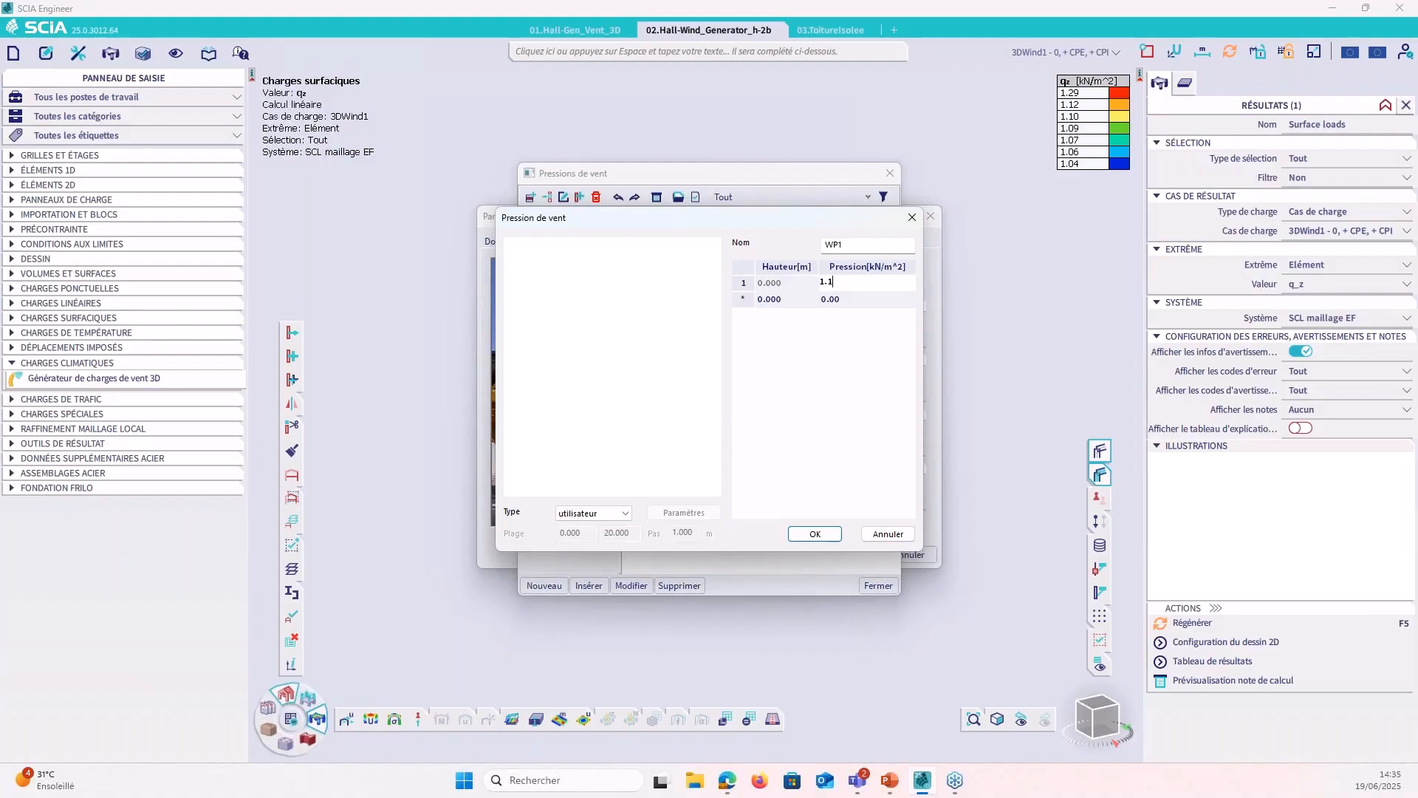
{"action": "left_click", "coordinate": [785, 300]}
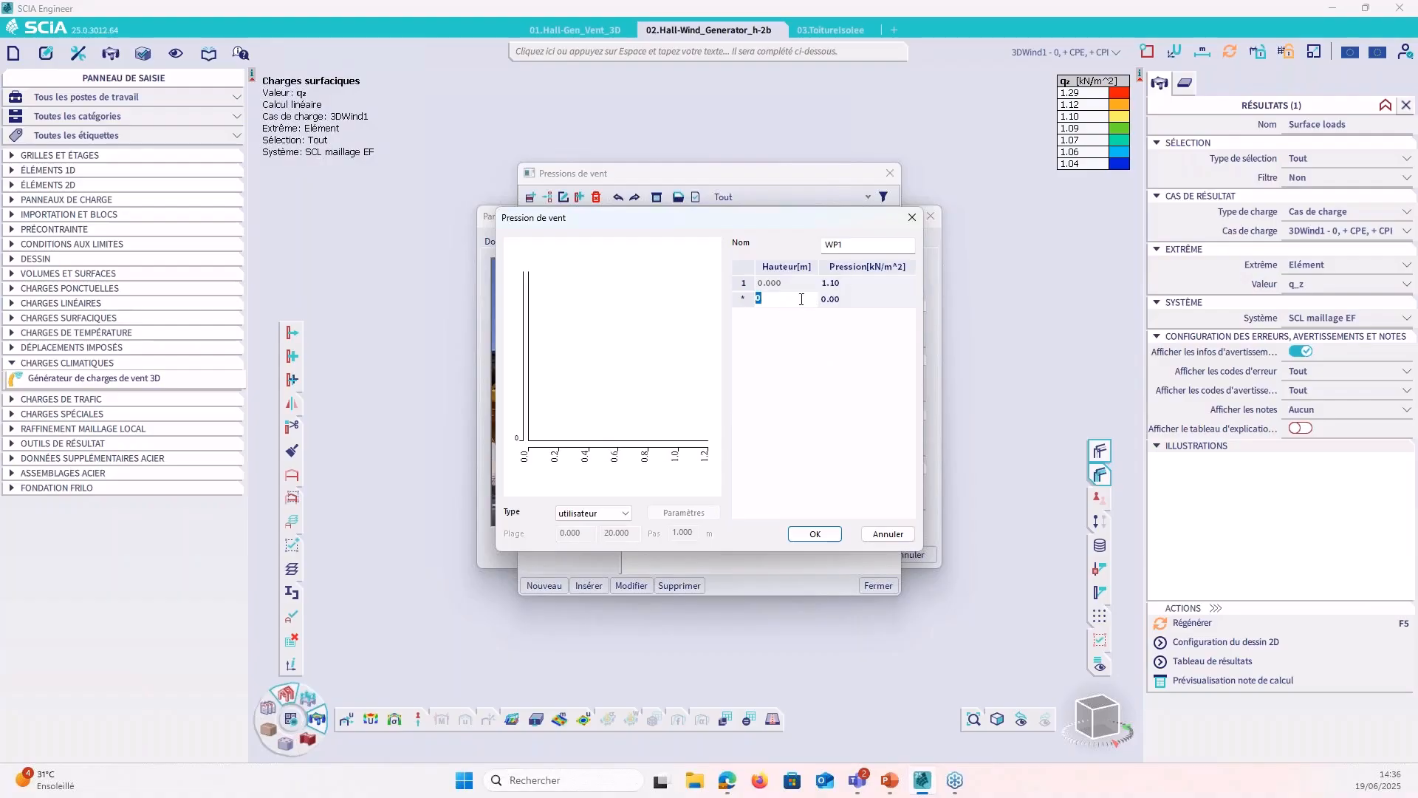
{"action": "type", "text": "10"}
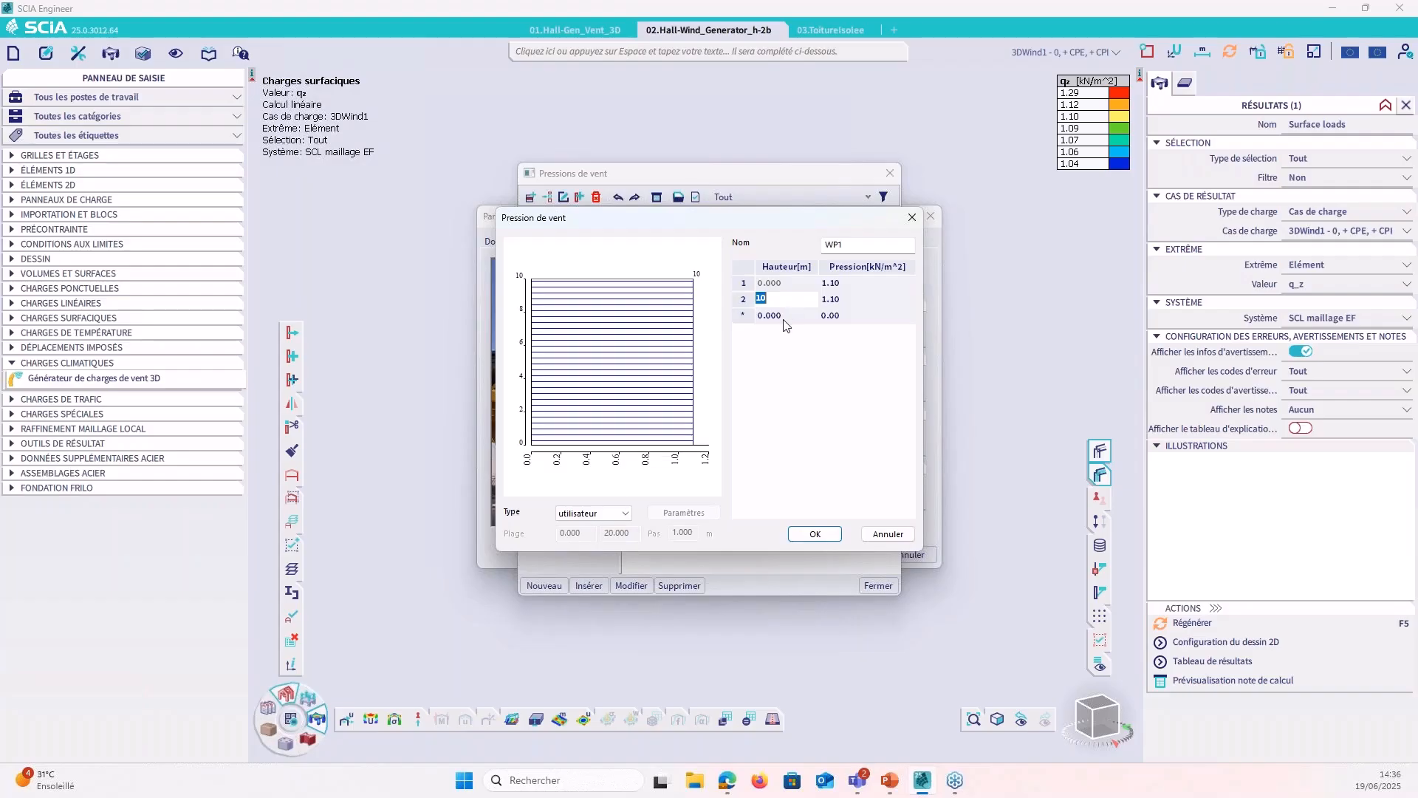
Step: Add a 1.3 kN/m² pressure from 10.01 m to 20 m height to profile WP1 and apply the project settings
{"action": "left_click", "coordinate": [784, 316]}
{"action": "type", "text": "10.01"}
{"action": "left_click", "coordinate": [838, 317]}
{"action": "type", "text": "1."}
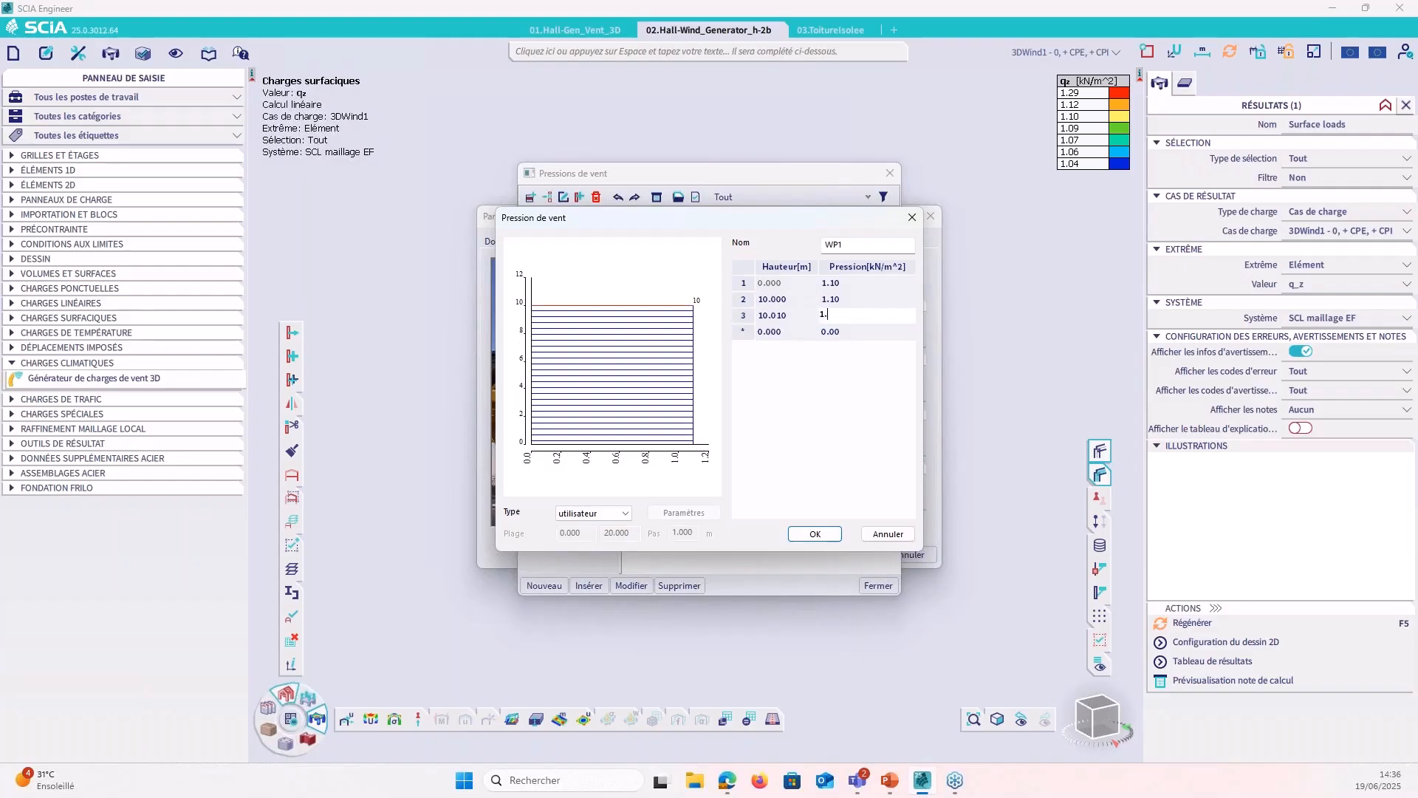
{"action": "type", "text": "3"}
{"action": "key", "text": "Return"}
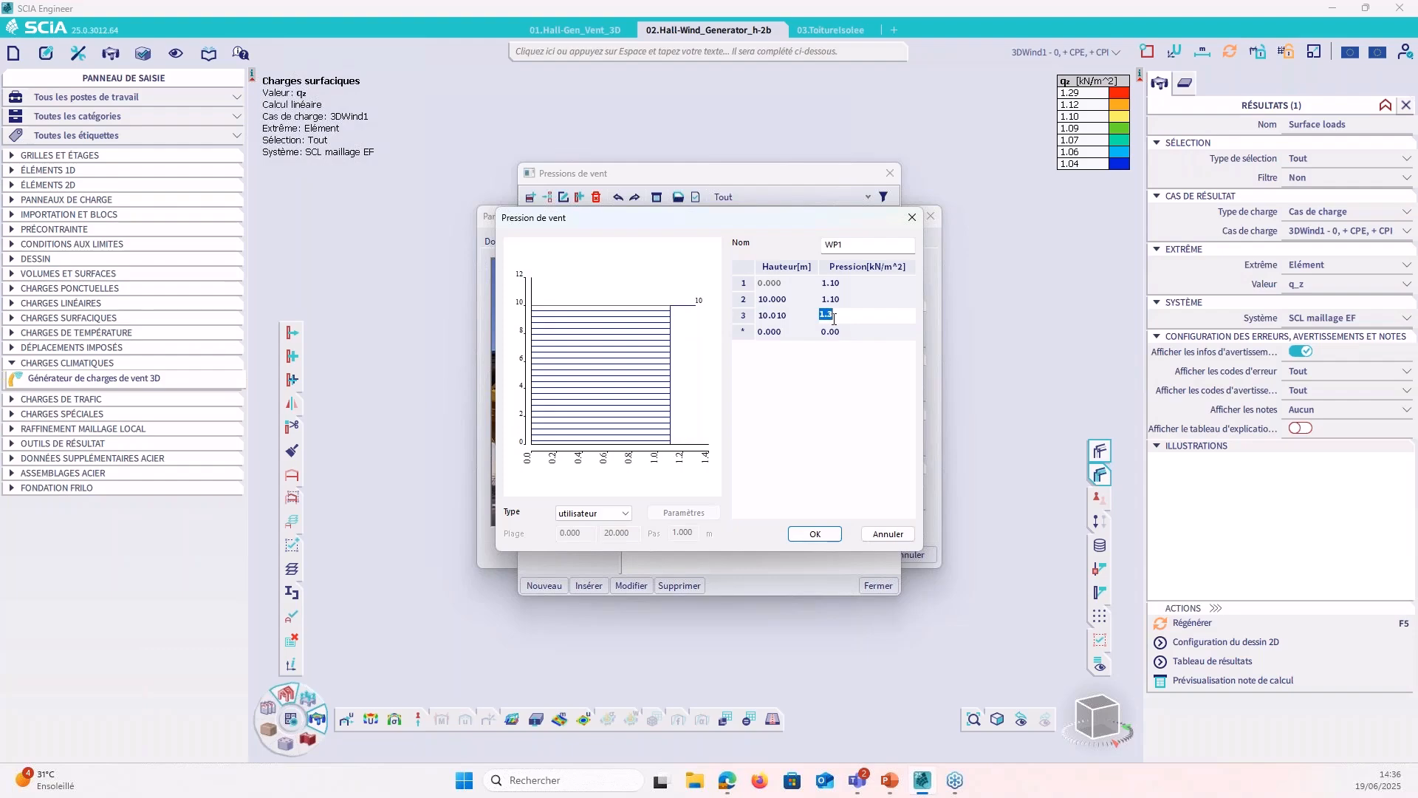
{"action": "left_click", "coordinate": [796, 332]}
{"action": "type", "text": "20"}
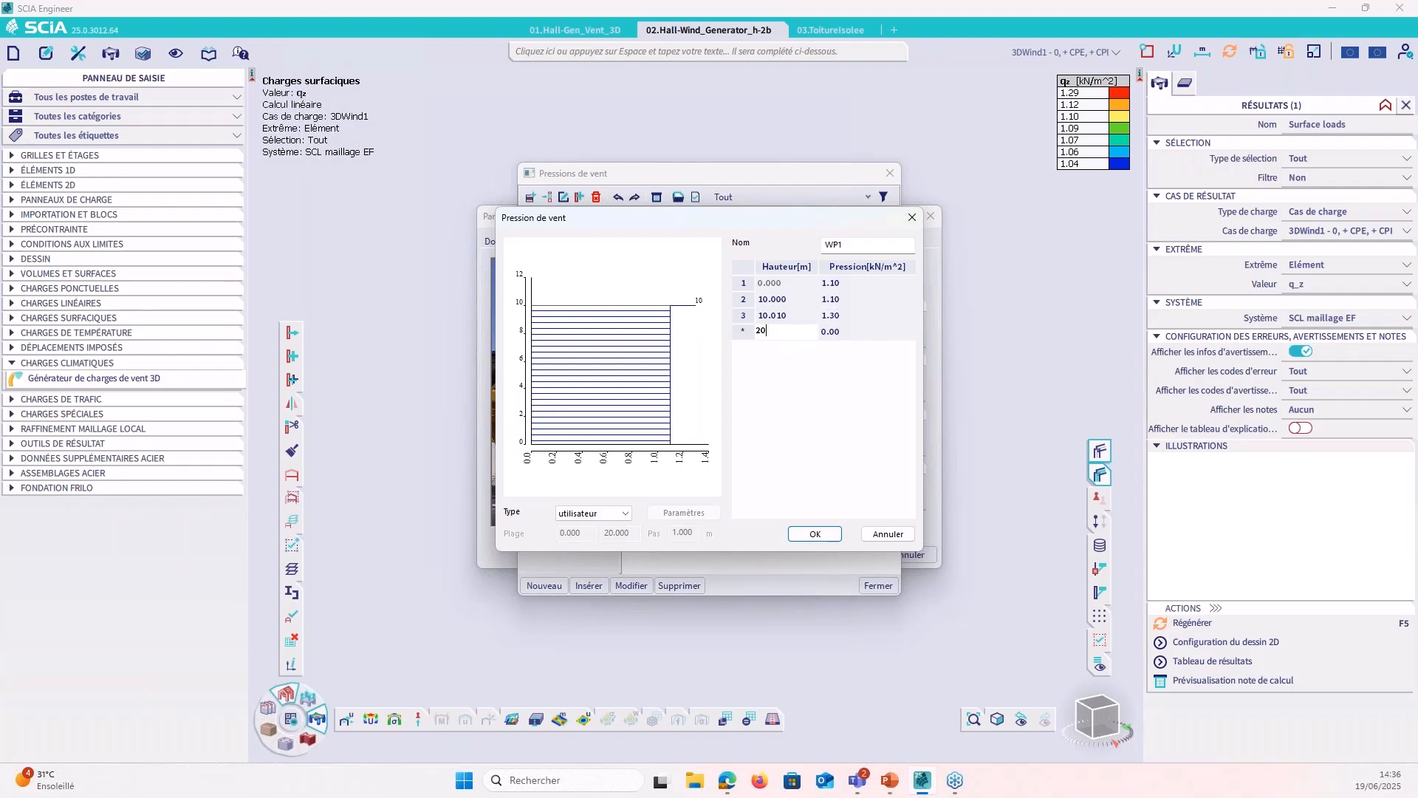
{"action": "key", "text": "Return"}
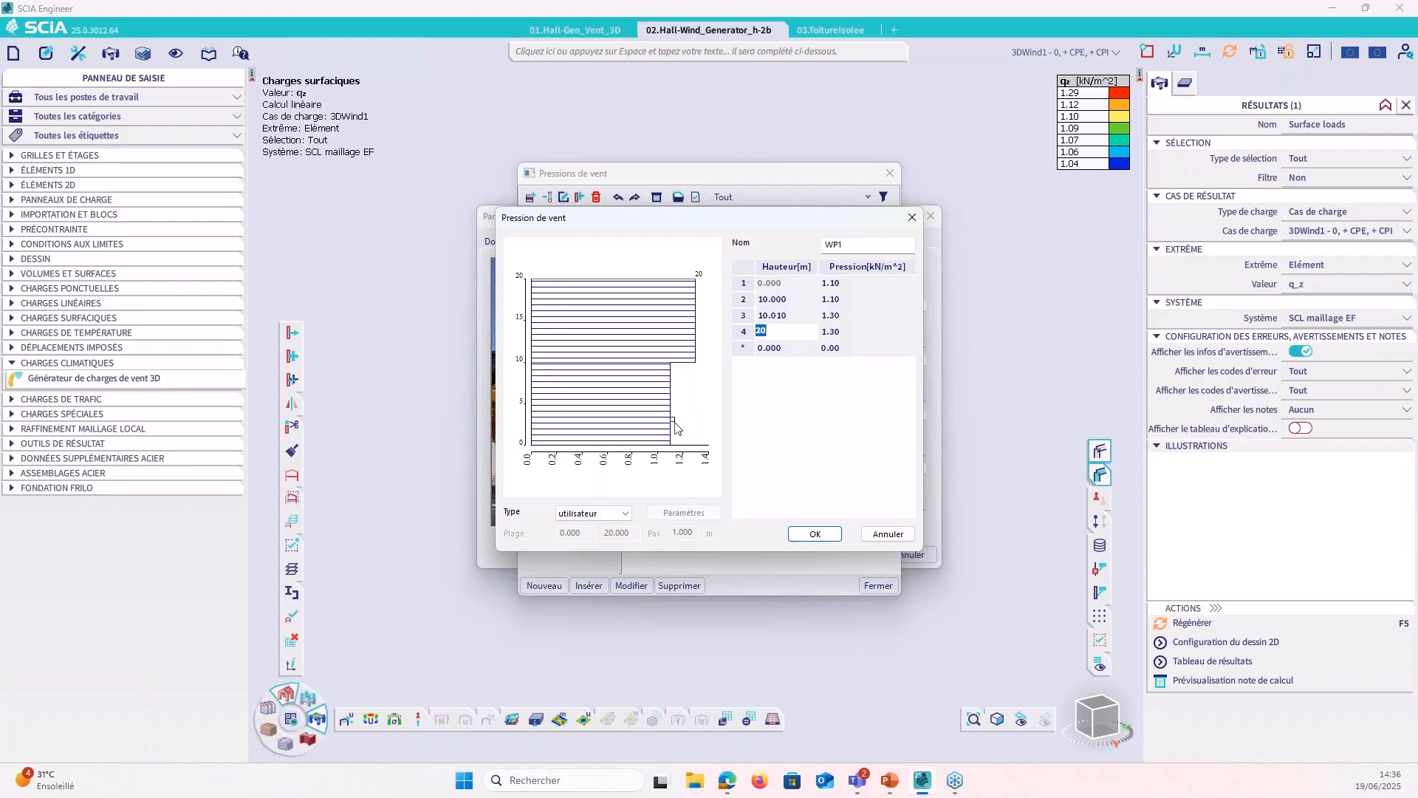
{"action": "left_click", "coordinate": [812, 535]}
{"action": "left_click", "coordinate": [876, 585]}
{"action": "left_click", "coordinate": [850, 554]}
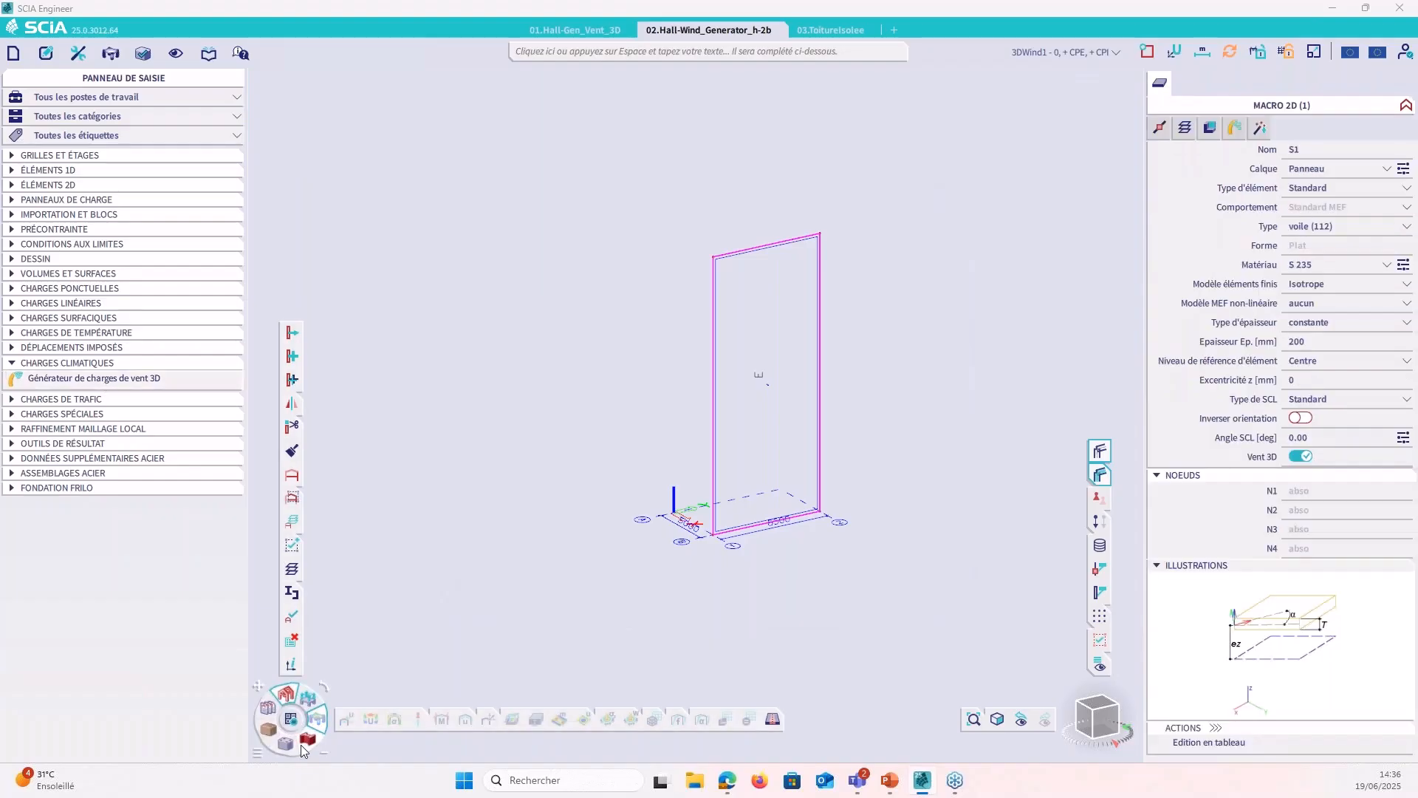
Step: Rerun the linear analysis with the custom wind pressure and display the q_z surface loads on wall S1
{"action": "left_click", "coordinate": [291, 718]}
{"action": "left_click", "coordinate": [517, 563]}
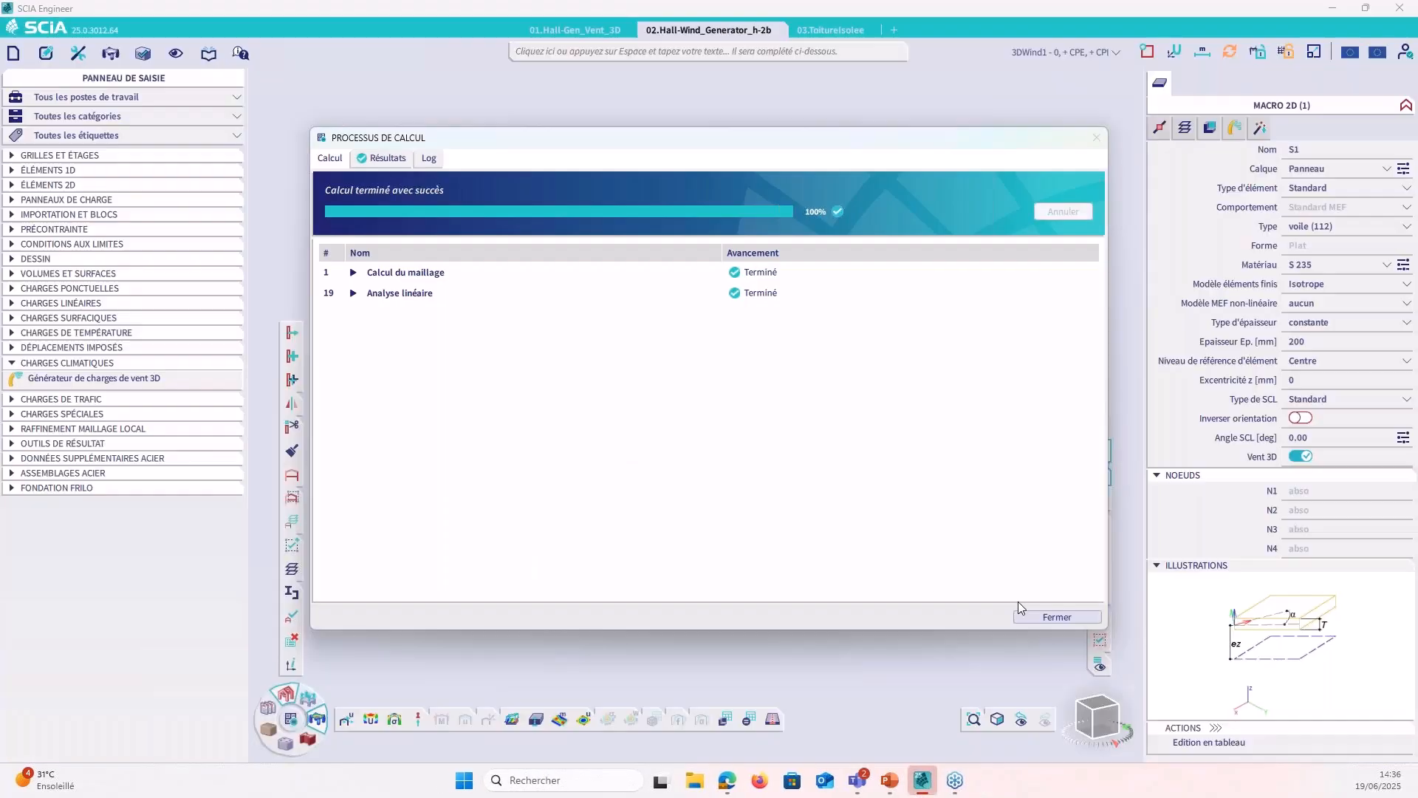
{"action": "left_click", "coordinate": [1027, 618]}
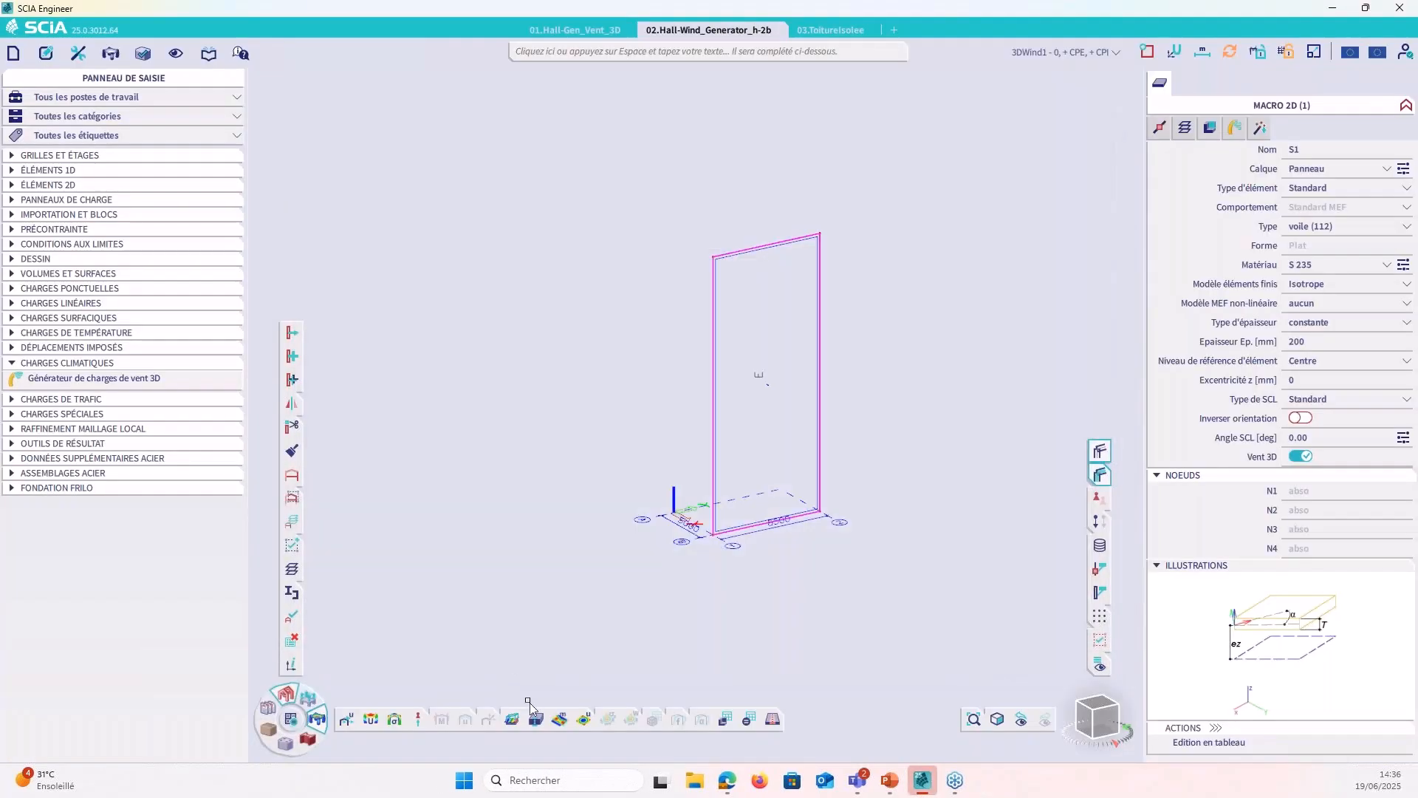
{"action": "left_click", "coordinate": [529, 719]}
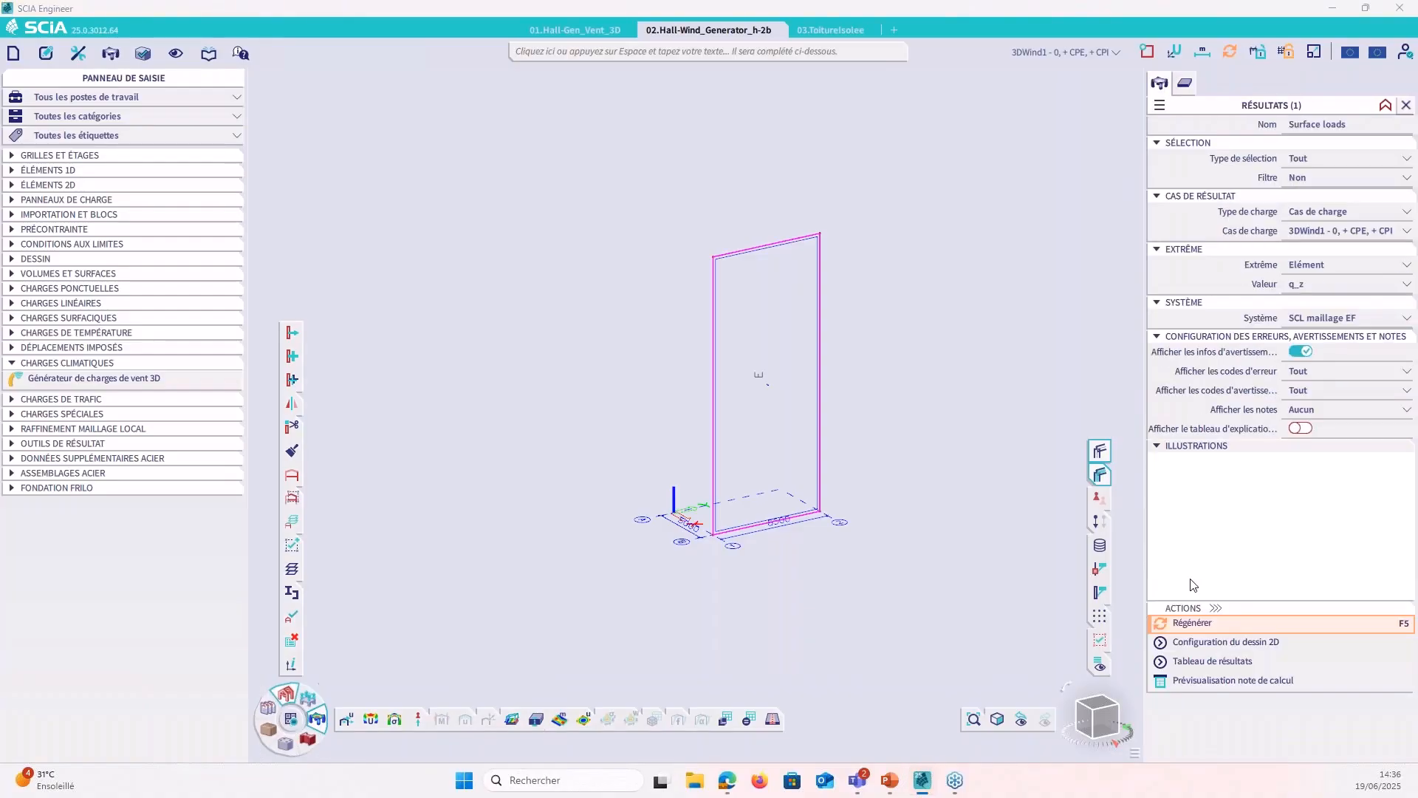
{"action": "left_click", "coordinate": [1182, 622]}
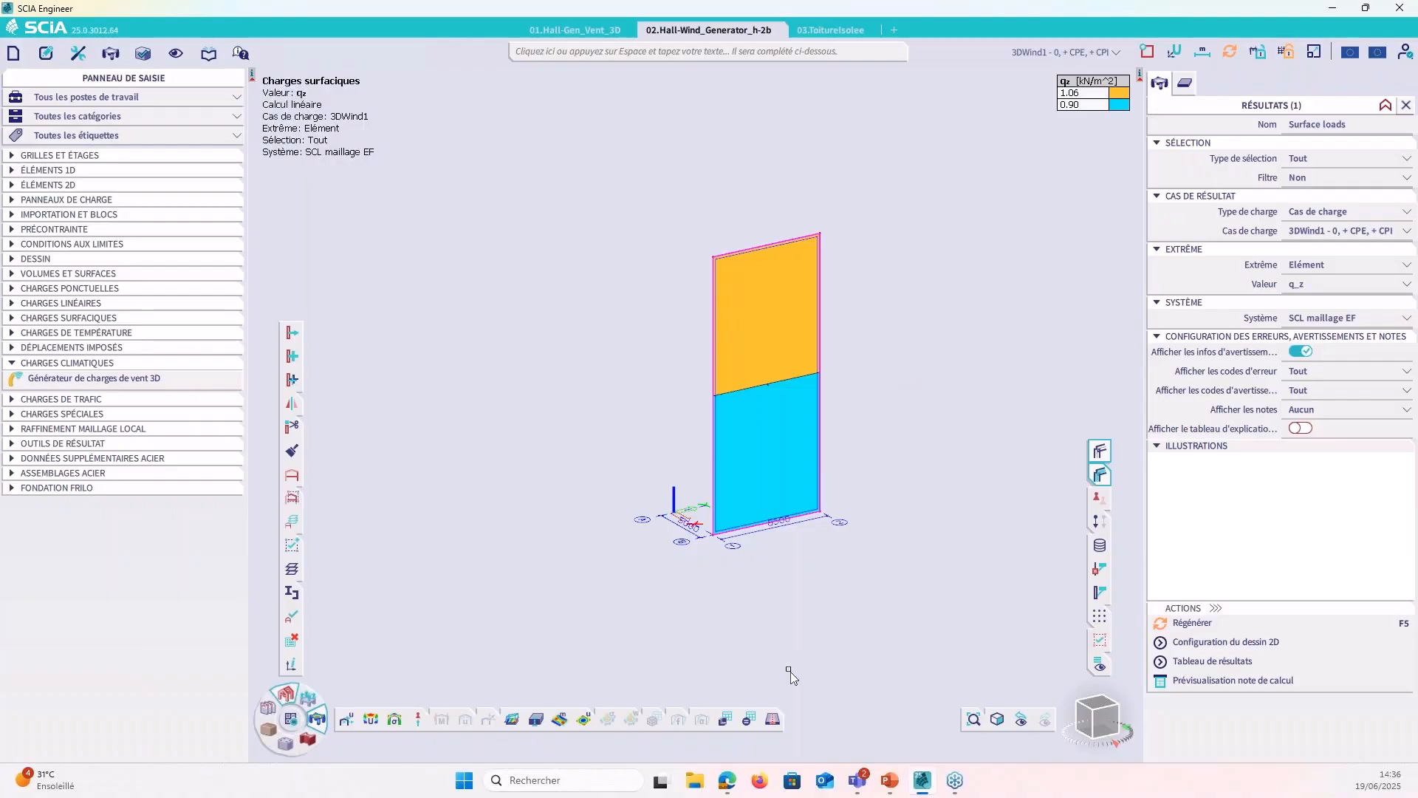
Step: Review the "Vent - CsCd" FAQ page in the browser and advance the presentation to the "Toitures isolées" section
{"action": "left_click", "coordinate": [726, 782]}
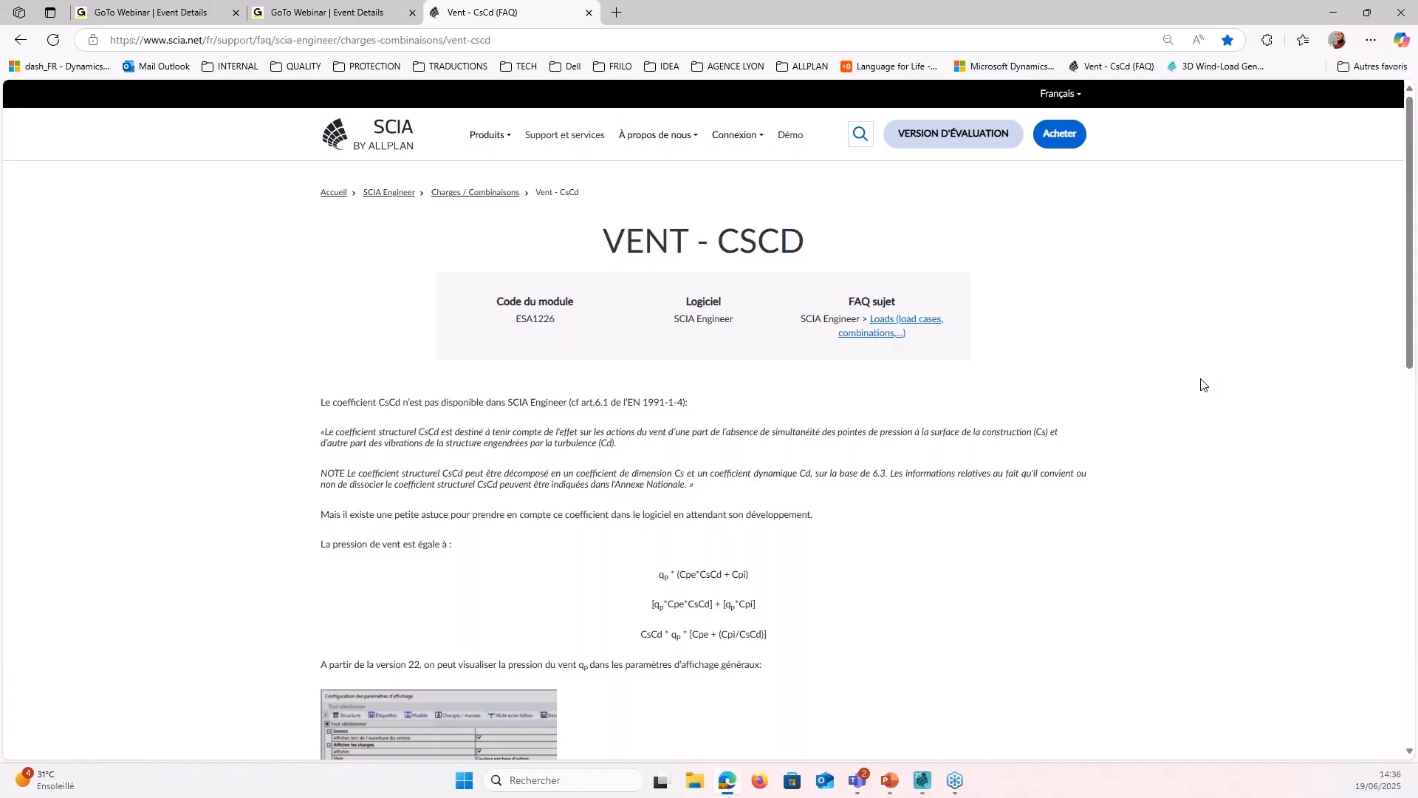
{"action": "scroll", "coordinate": [1200, 384], "scroll_direction": "down", "scroll_amount": 10}
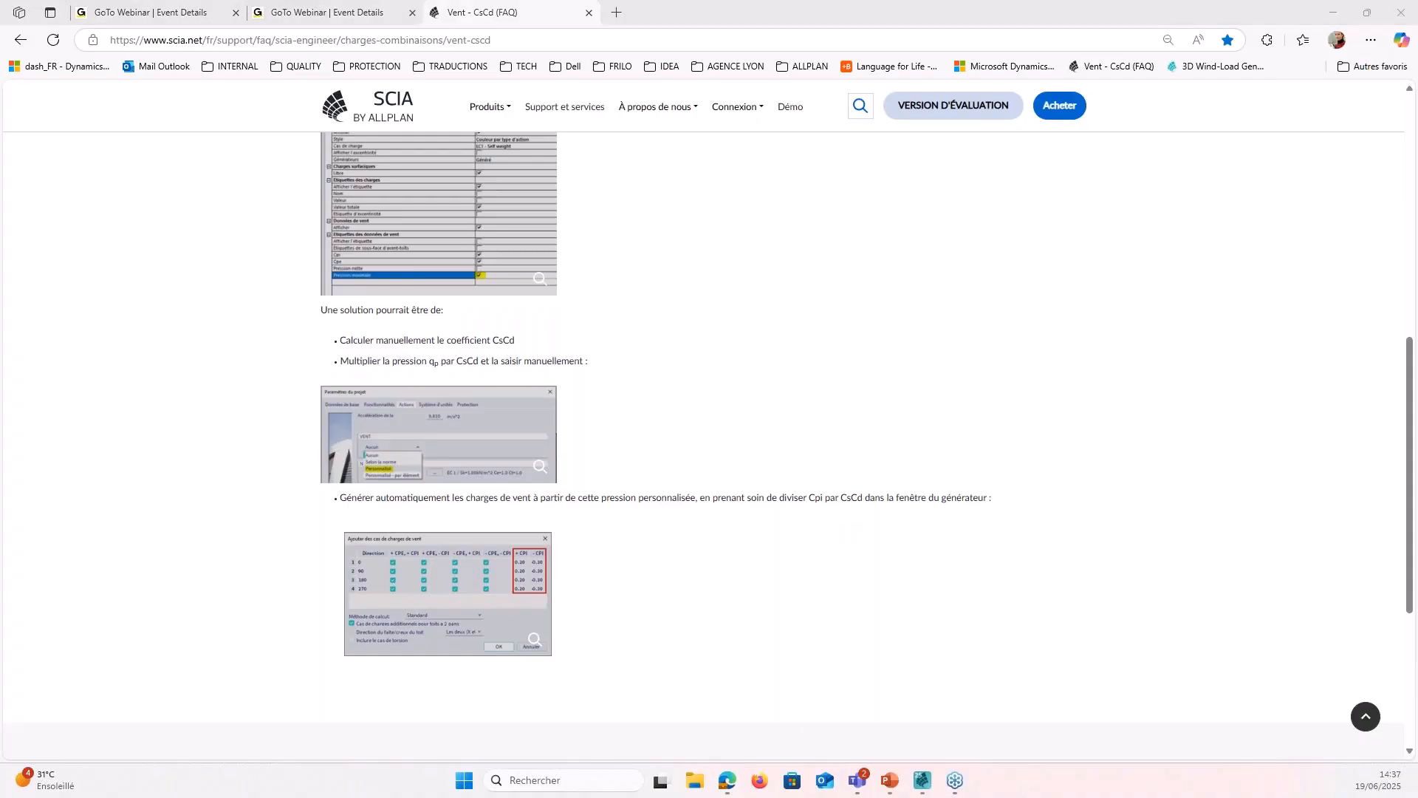
{"action": "key", "text": "alt+Tab"}
{"action": "left_click", "coordinate": [568, 344]}
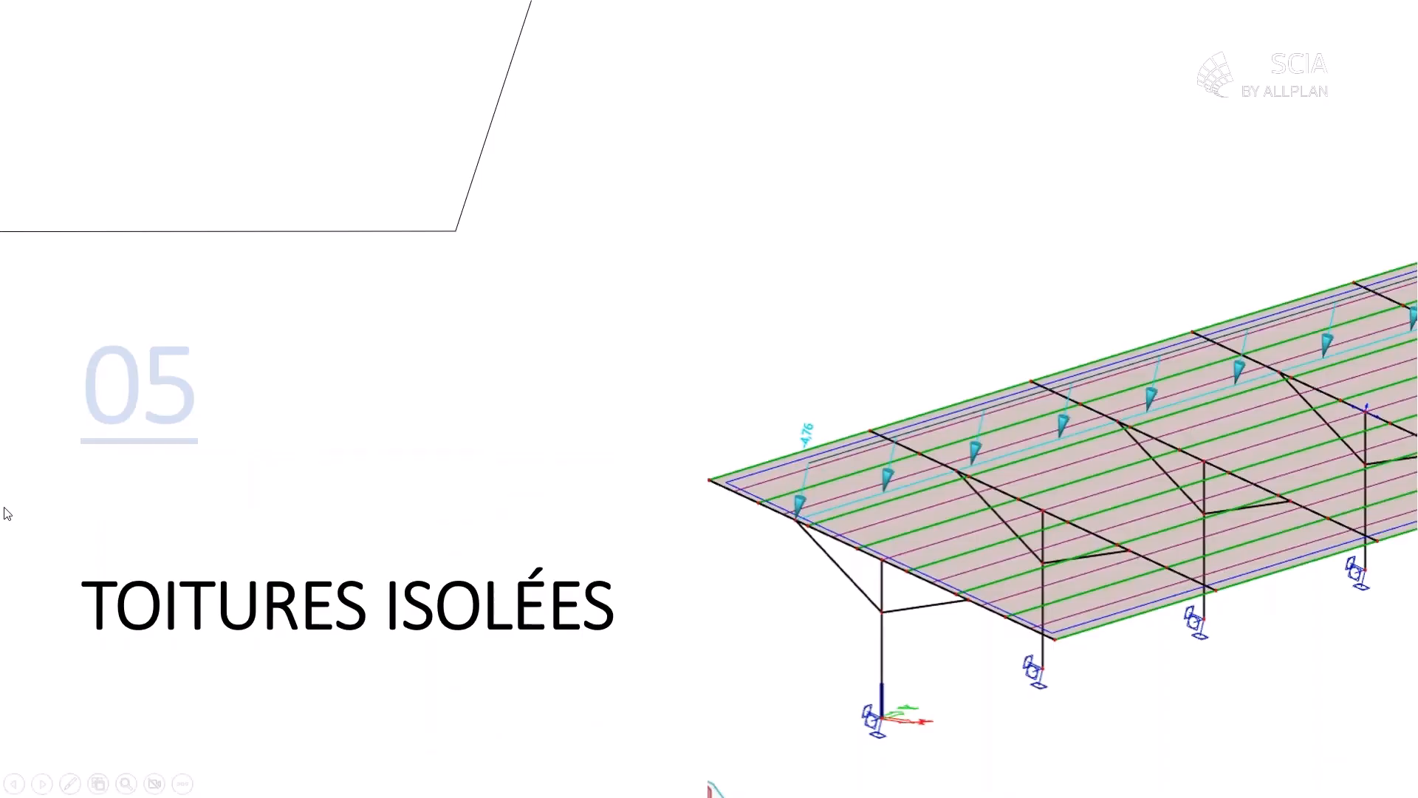
Step: Switch to the SCIA Engineer project 03.ToitureIsolee and enable 3D wind on roof panel LP1
{"action": "key", "text": "alt+Tab"}
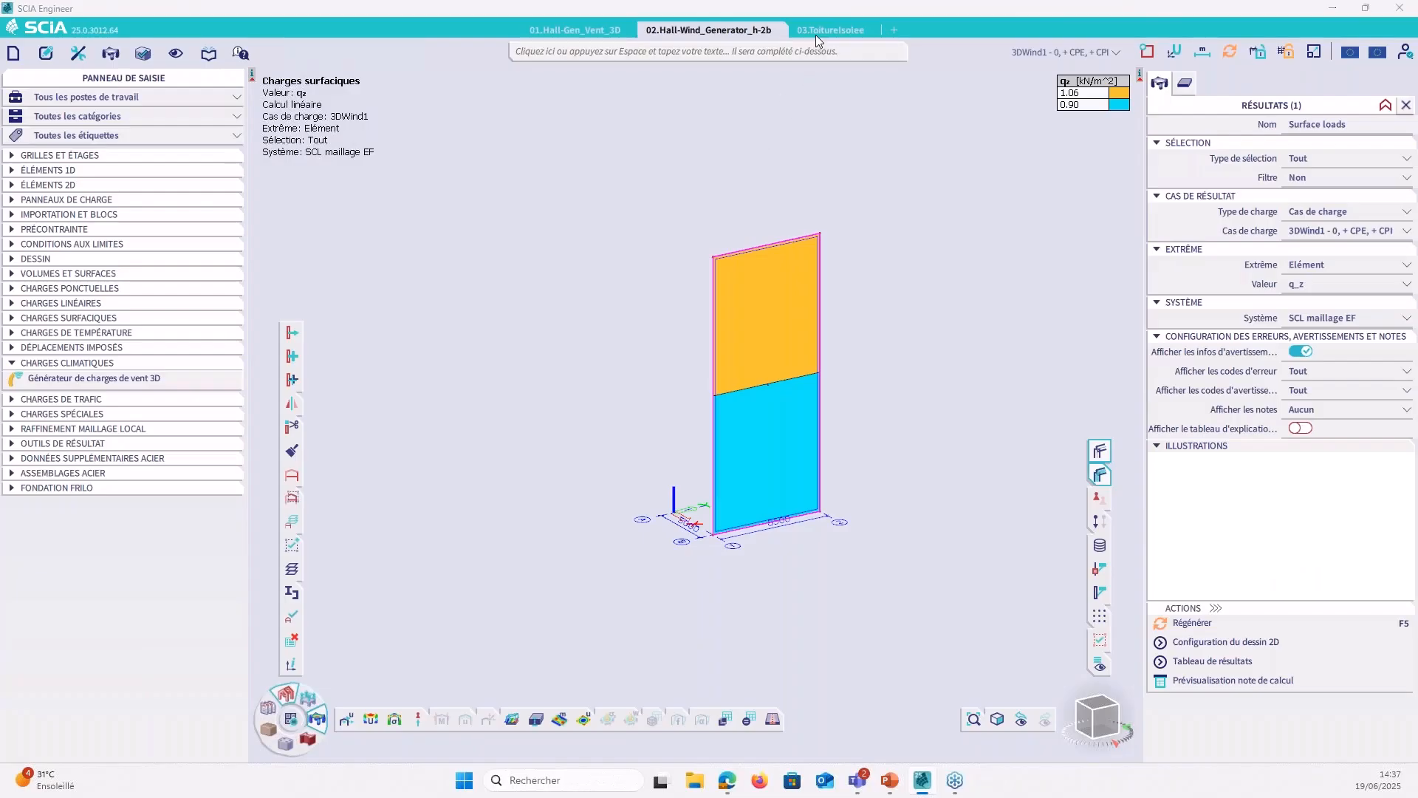
{"action": "left_click", "coordinate": [820, 31]}
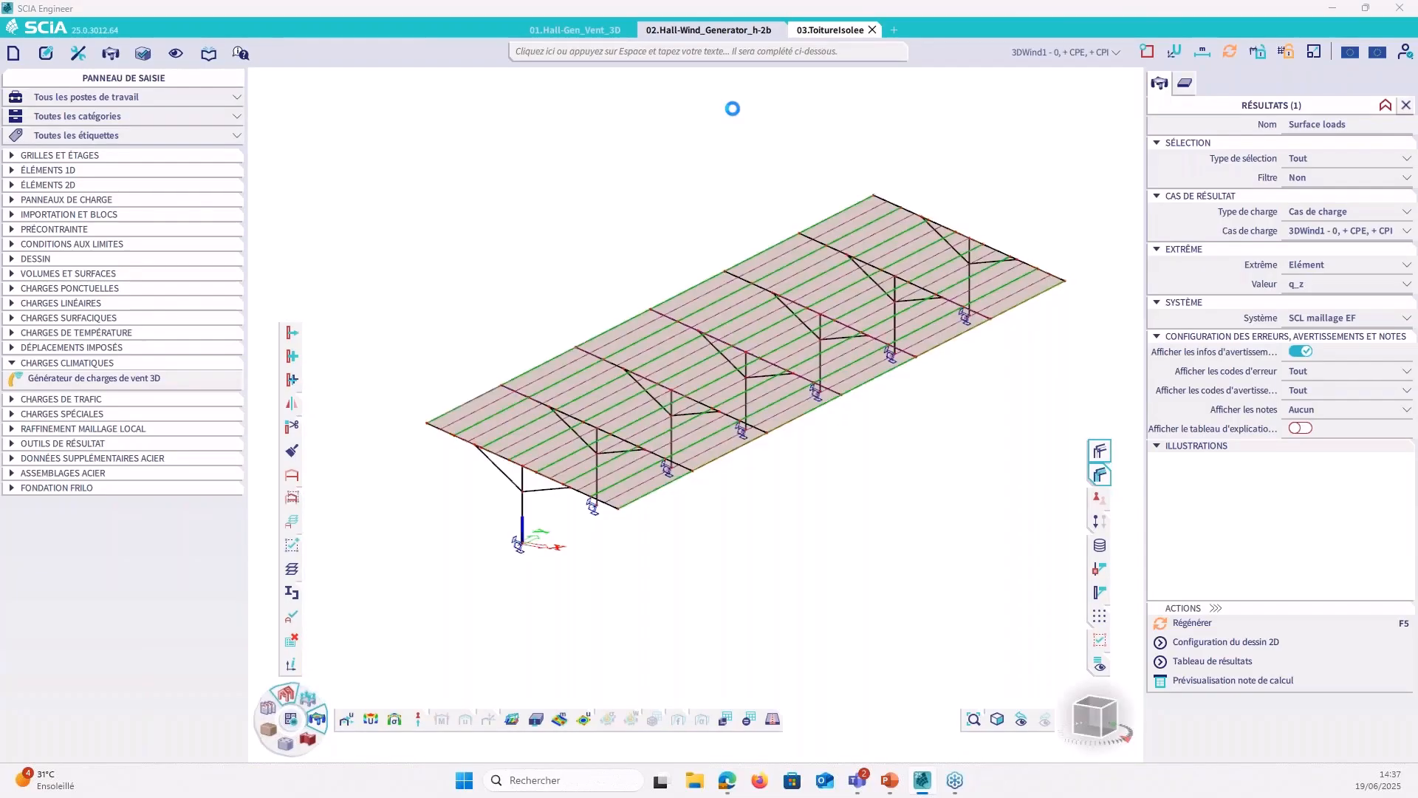
{"action": "left_click", "coordinate": [827, 218]}
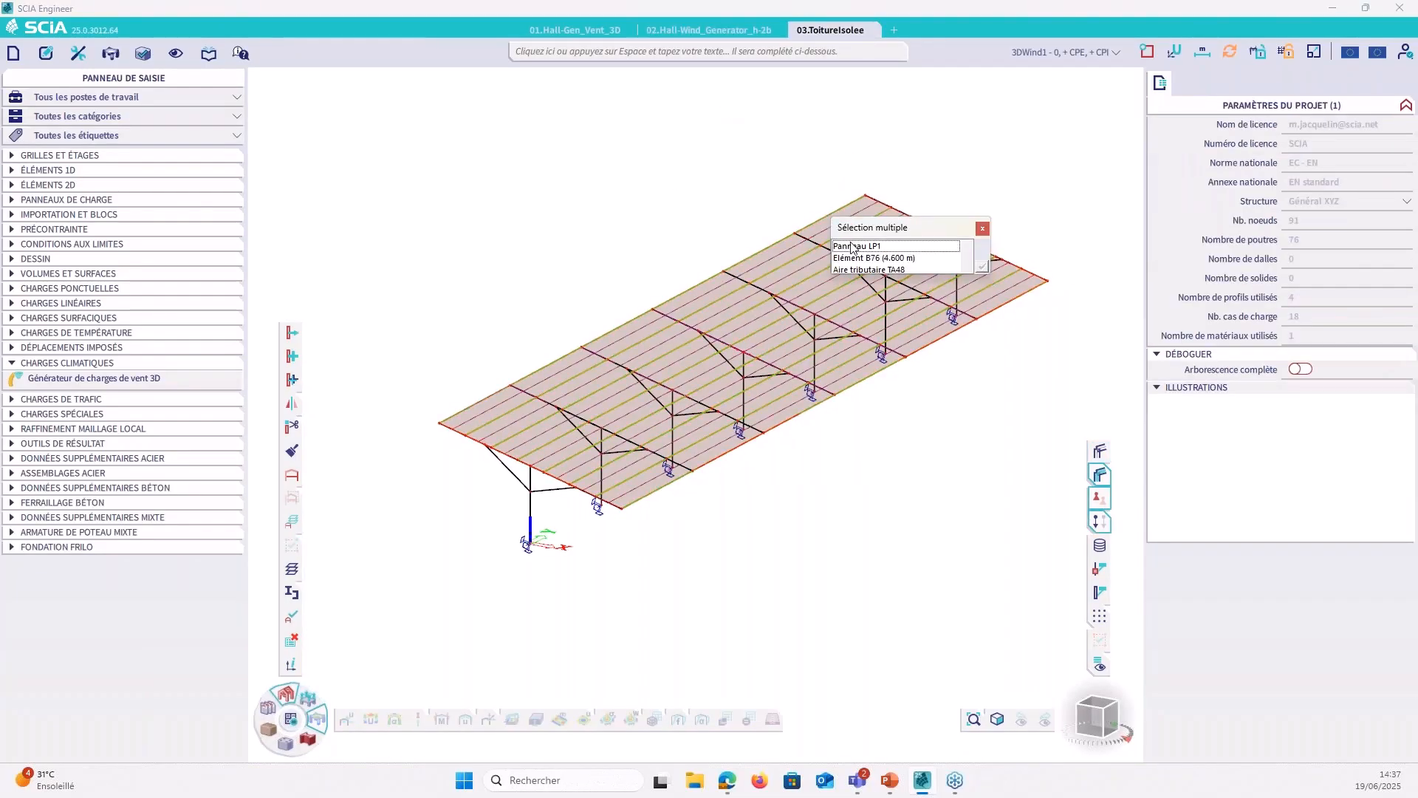
{"action": "left_click", "coordinate": [982, 266]}
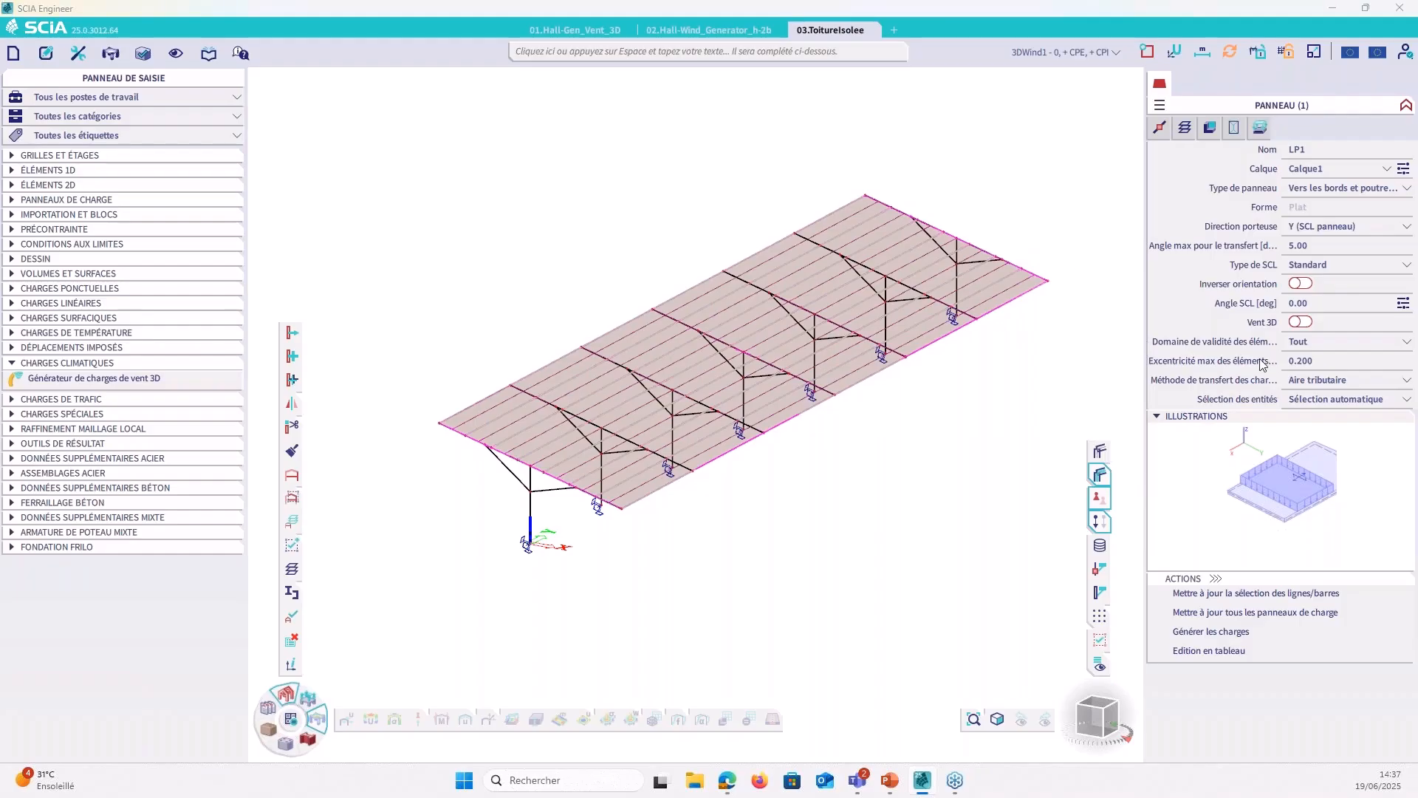
{"action": "left_click", "coordinate": [1302, 322]}
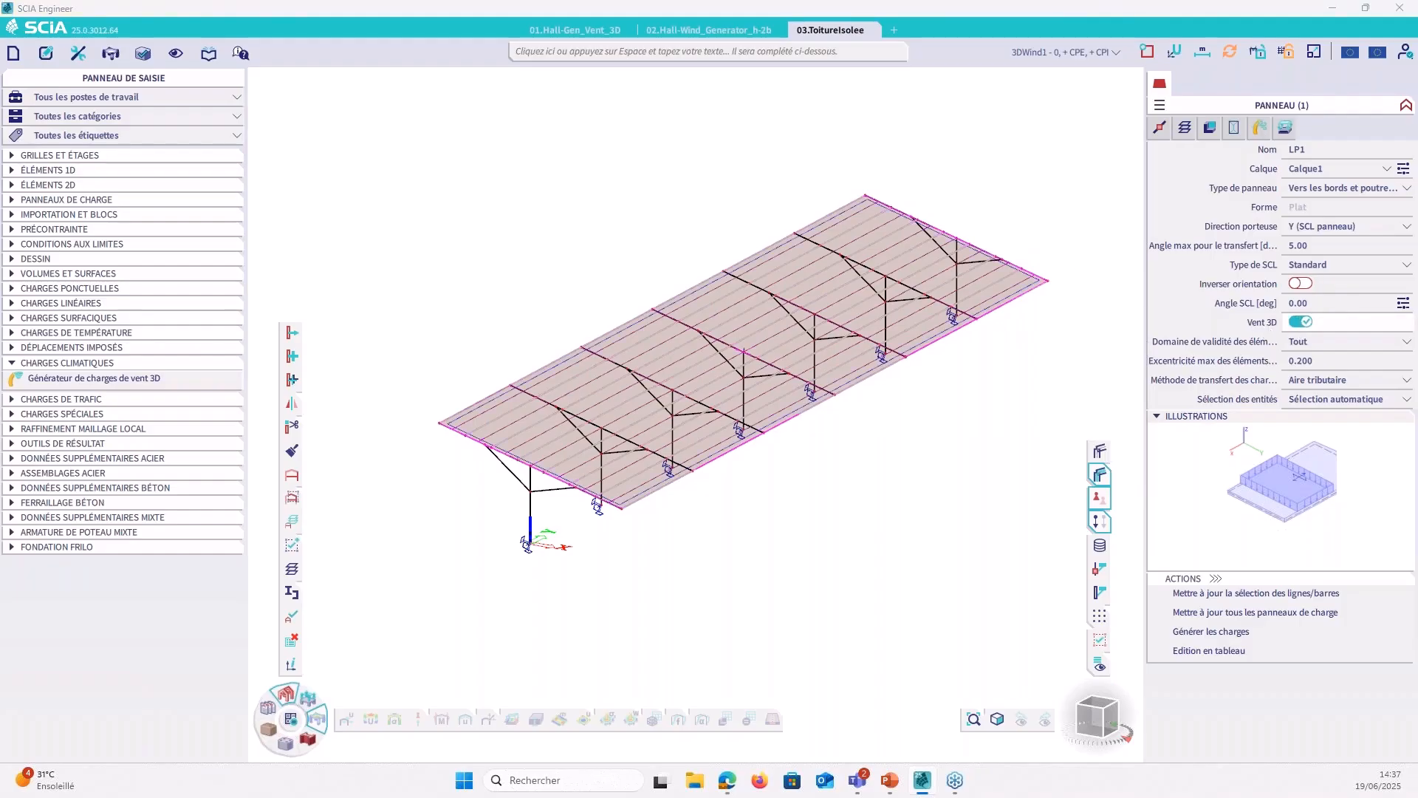
Step: Set the wind data type of panel LP1 to Toiture isolée and consult the obstruction coefficient slide in the presentation
{"action": "left_click", "coordinate": [1260, 129]}
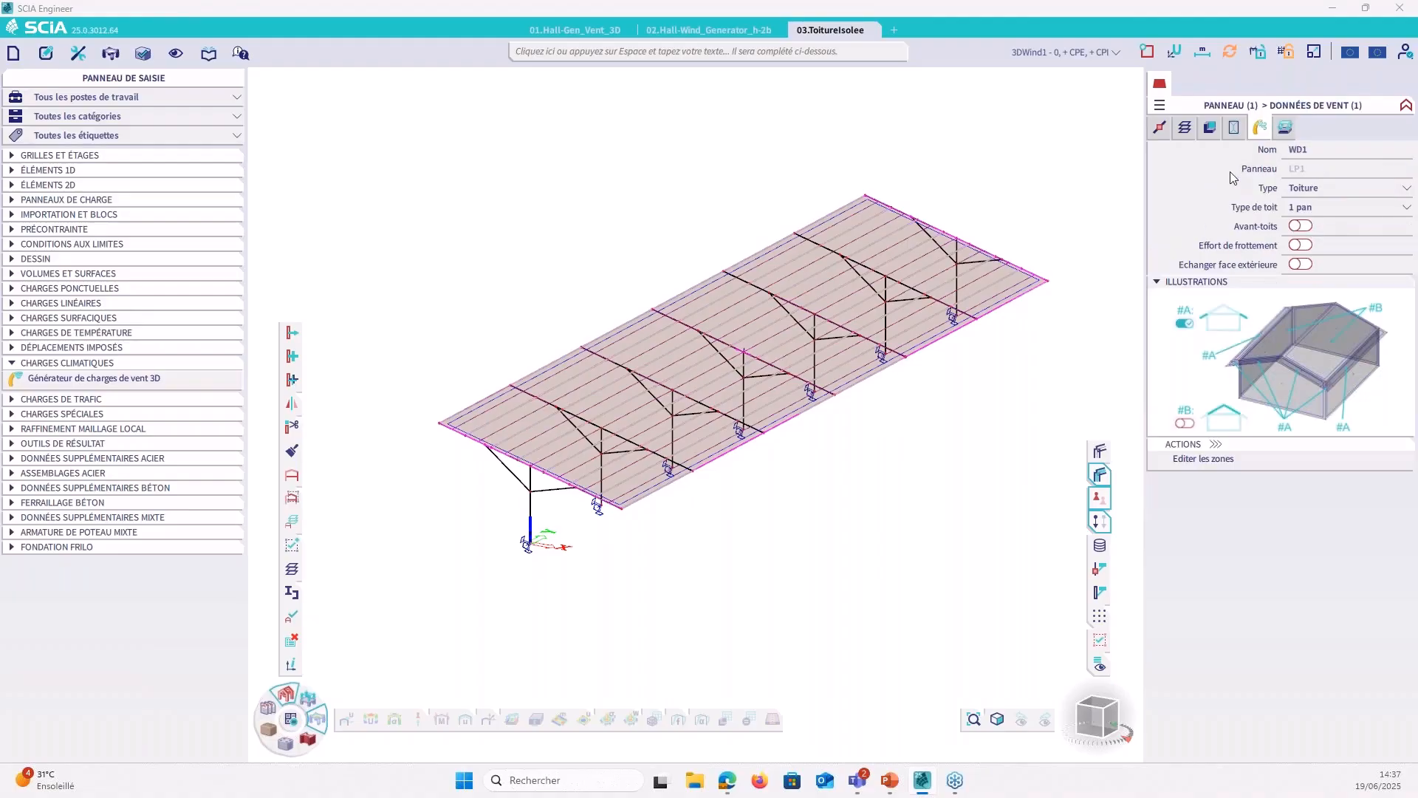
{"action": "left_click", "coordinate": [1318, 190]}
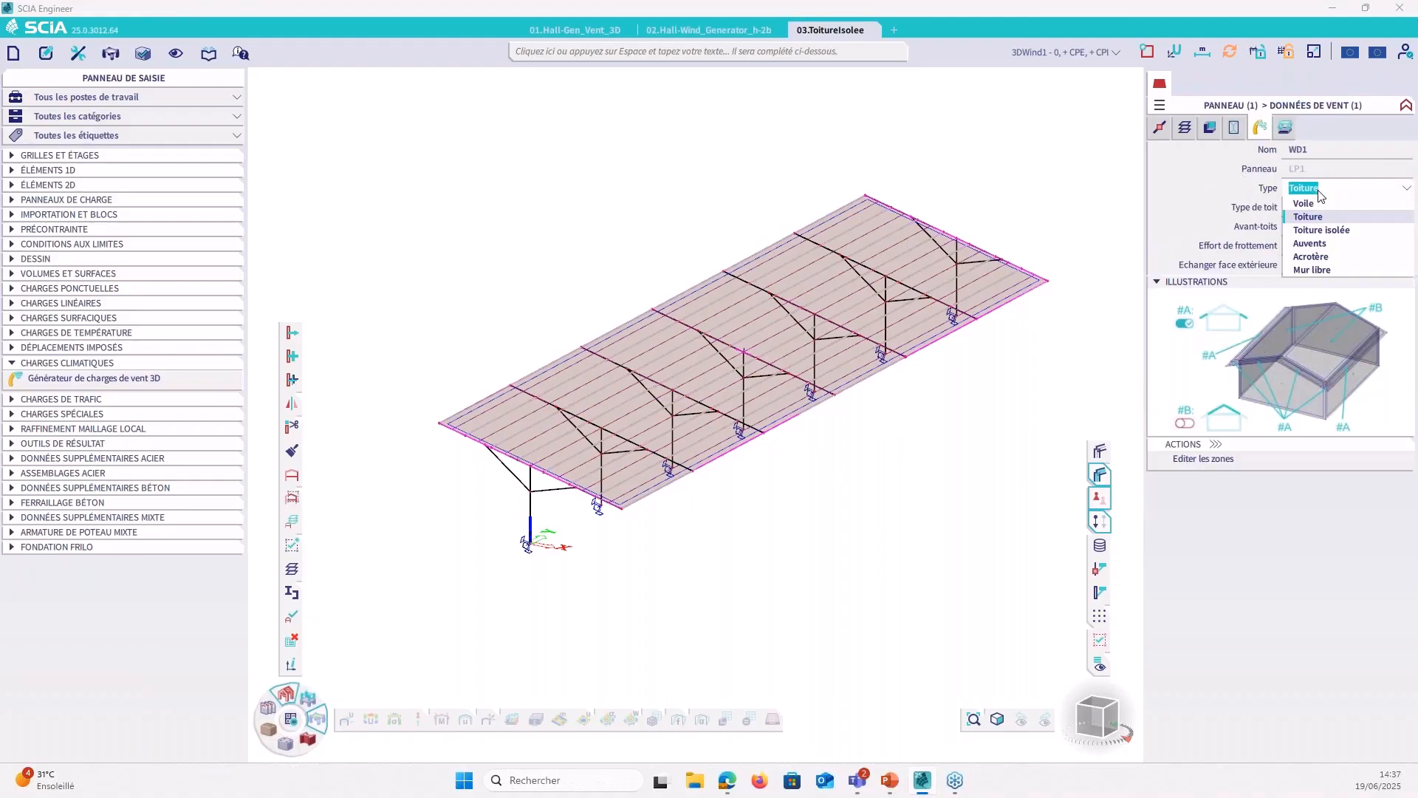
{"action": "left_click", "coordinate": [1321, 230]}
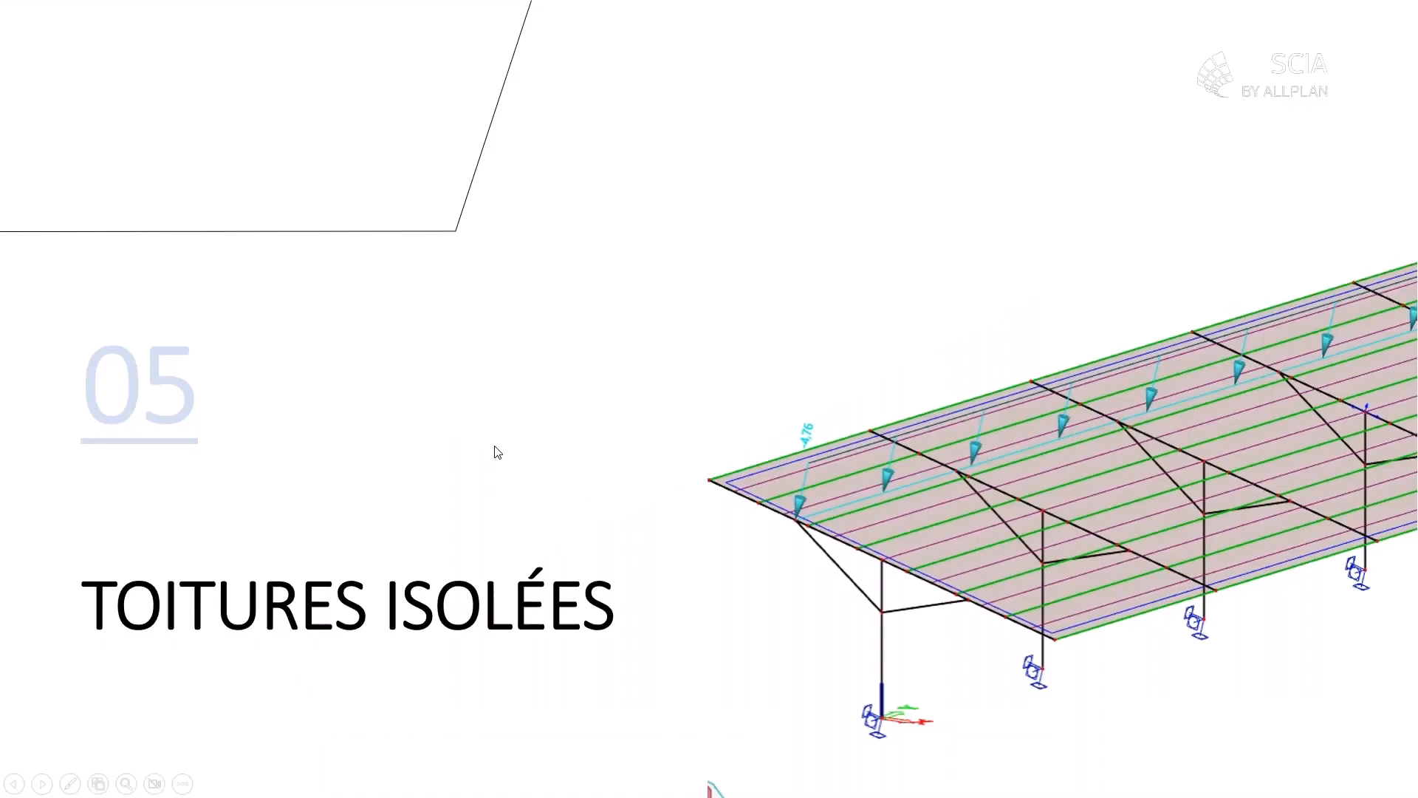
{"action": "left_click", "coordinate": [495, 451]}
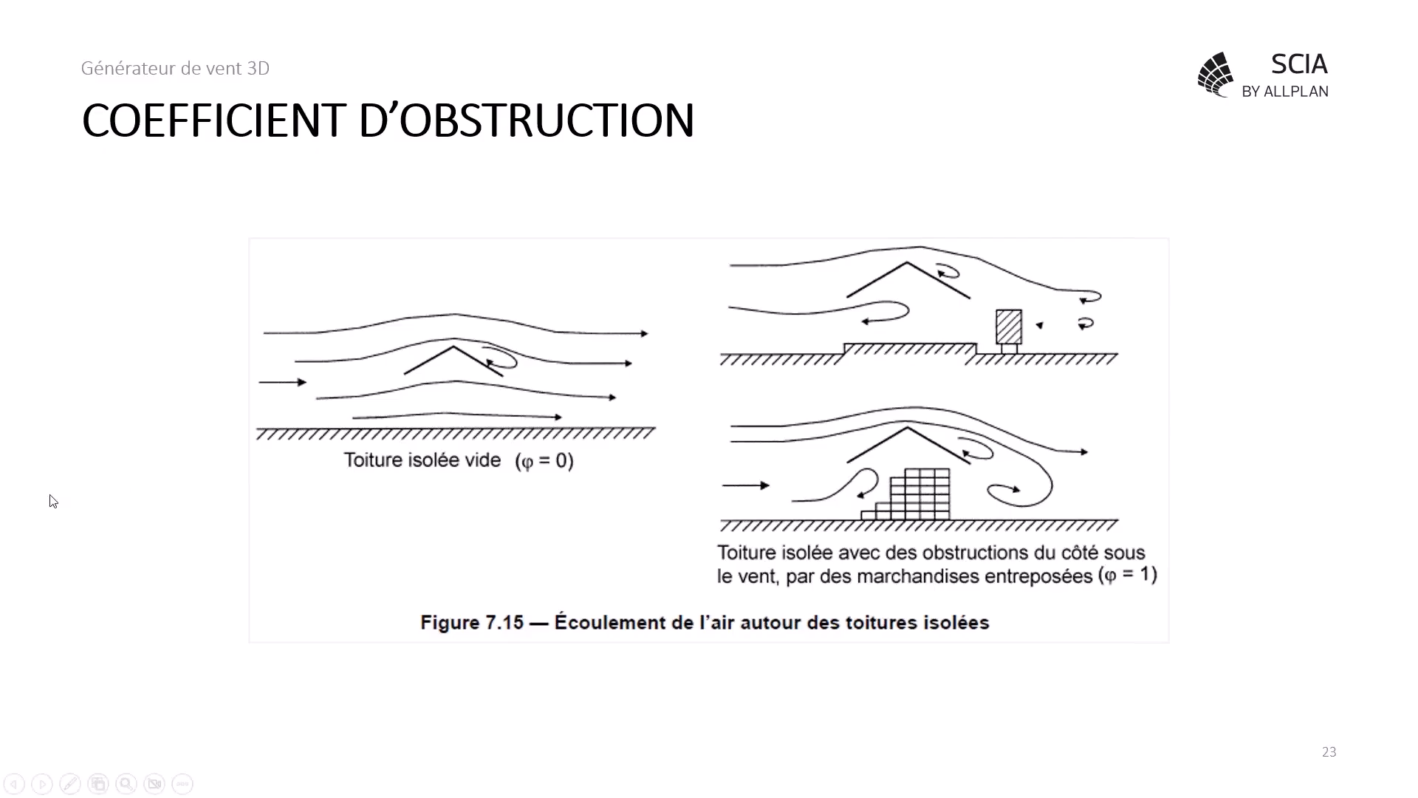
{"action": "key", "text": "alt+Tab"}
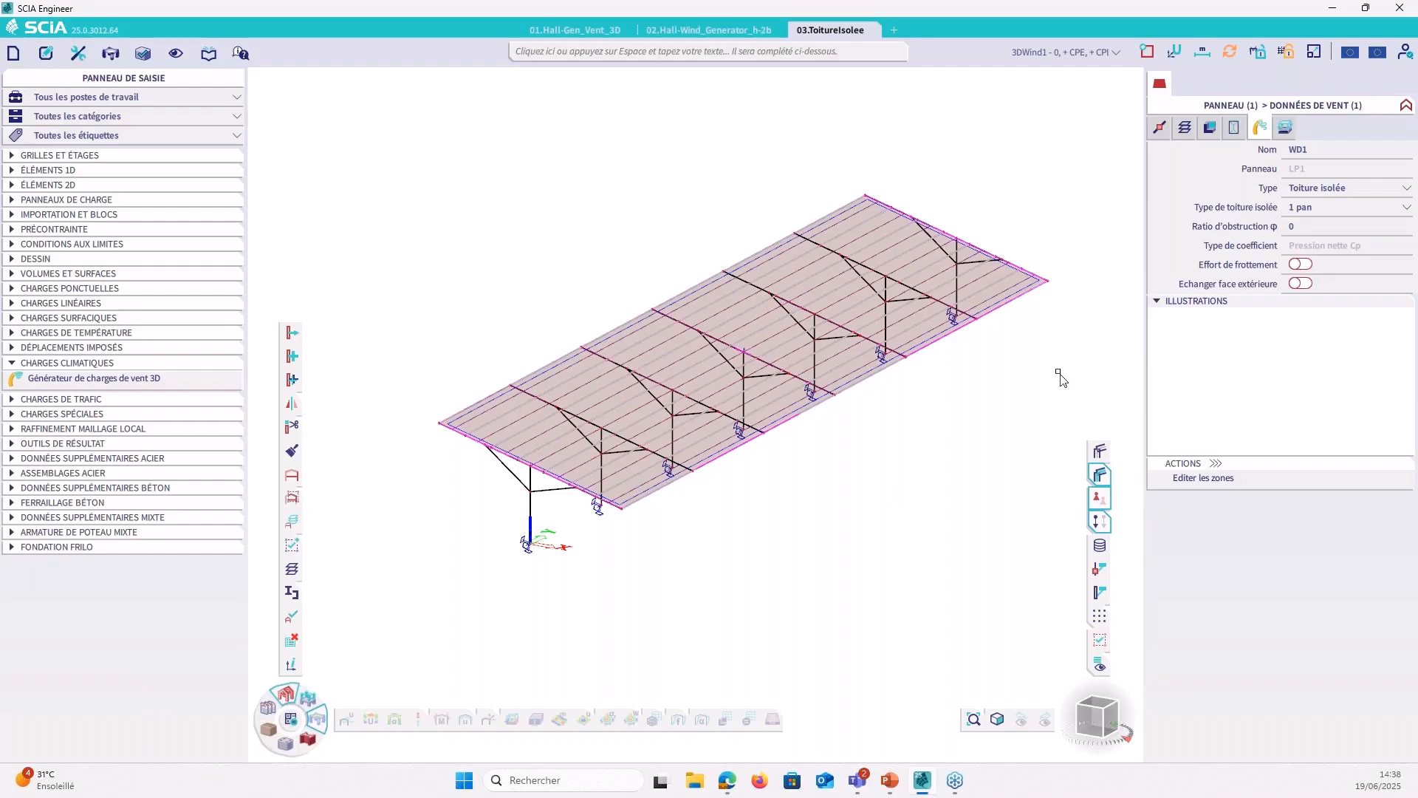
Step: Enable the friction force in the panel's wind data with surface type Rugueux
{"action": "left_click", "coordinate": [1303, 264]}
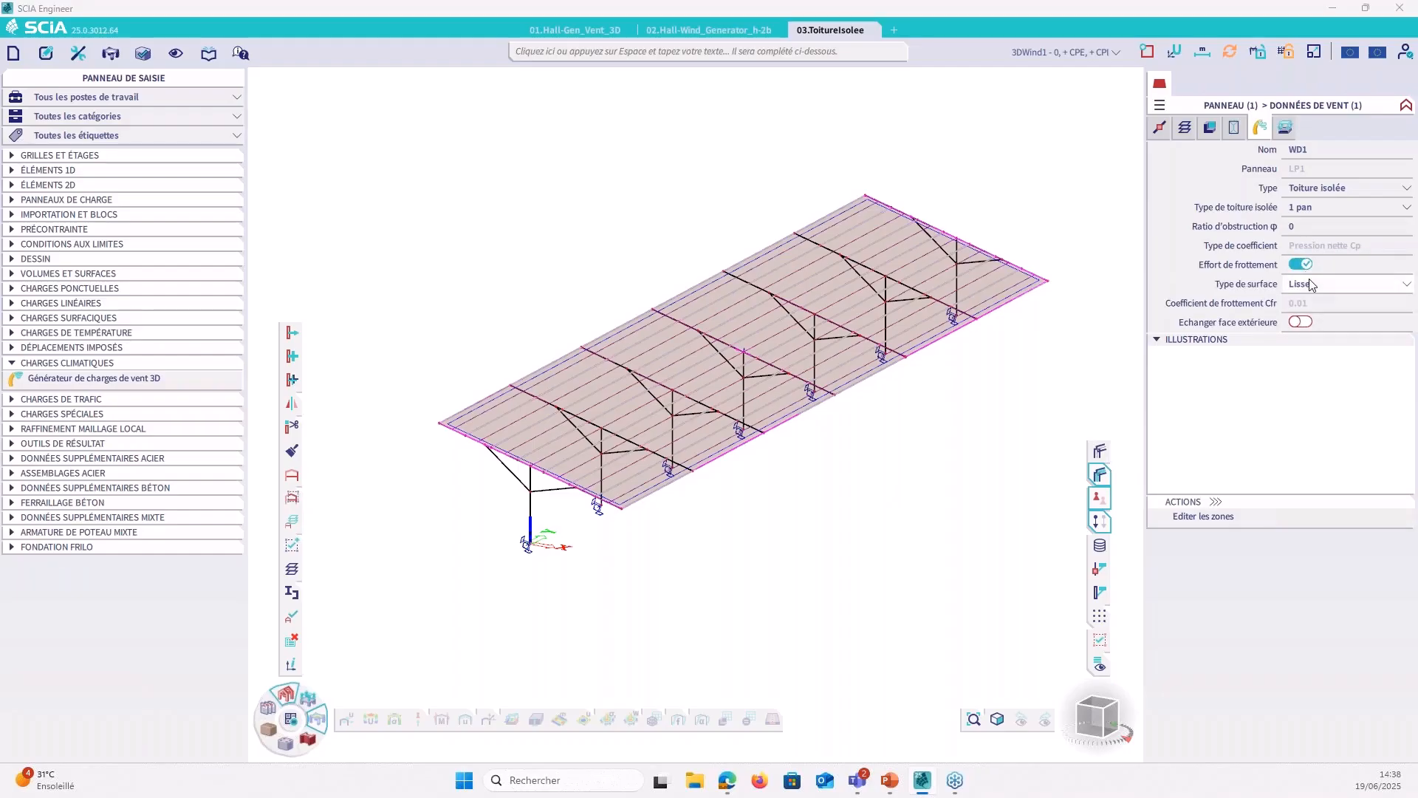
{"action": "left_click", "coordinate": [1309, 282]}
{"action": "left_click", "coordinate": [1311, 313]}
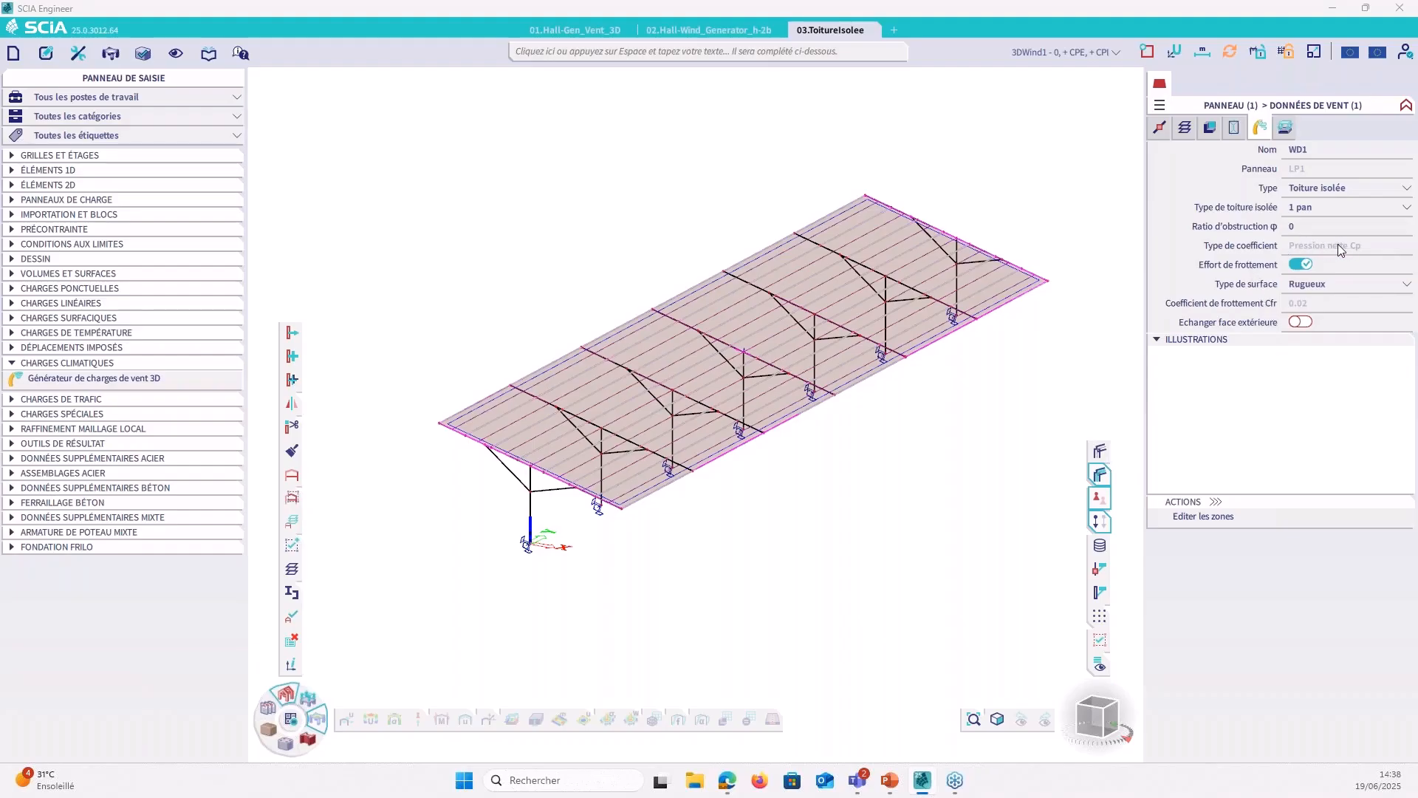
{"action": "left_click", "coordinate": [1037, 221]}
Step: Review the Standard EN annex's EN 1991-1-4 wind settings, checking the coefficient type and leaving the isolated roof zone direction at Standard
{"action": "left_click", "coordinate": [1375, 53]}
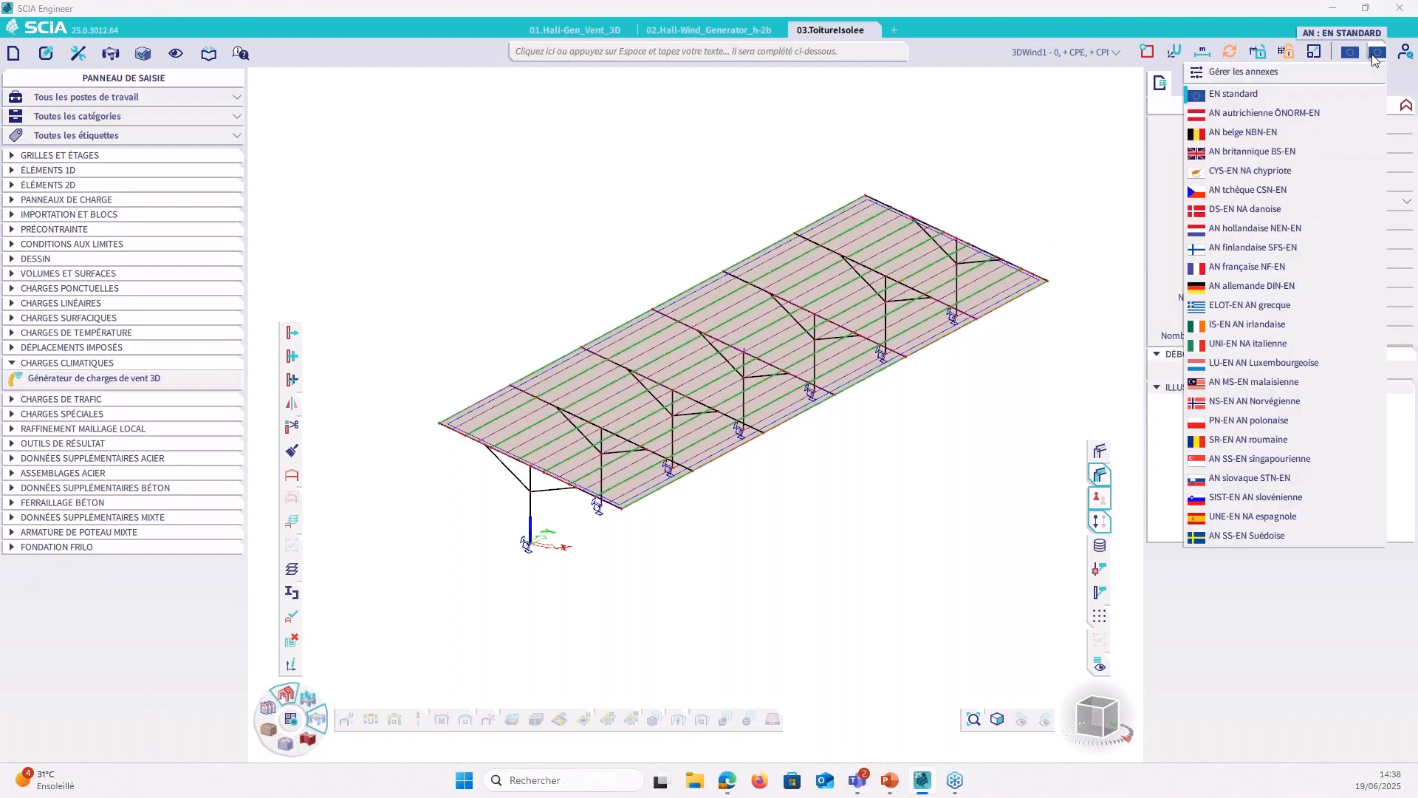
{"action": "left_click", "coordinate": [1274, 75]}
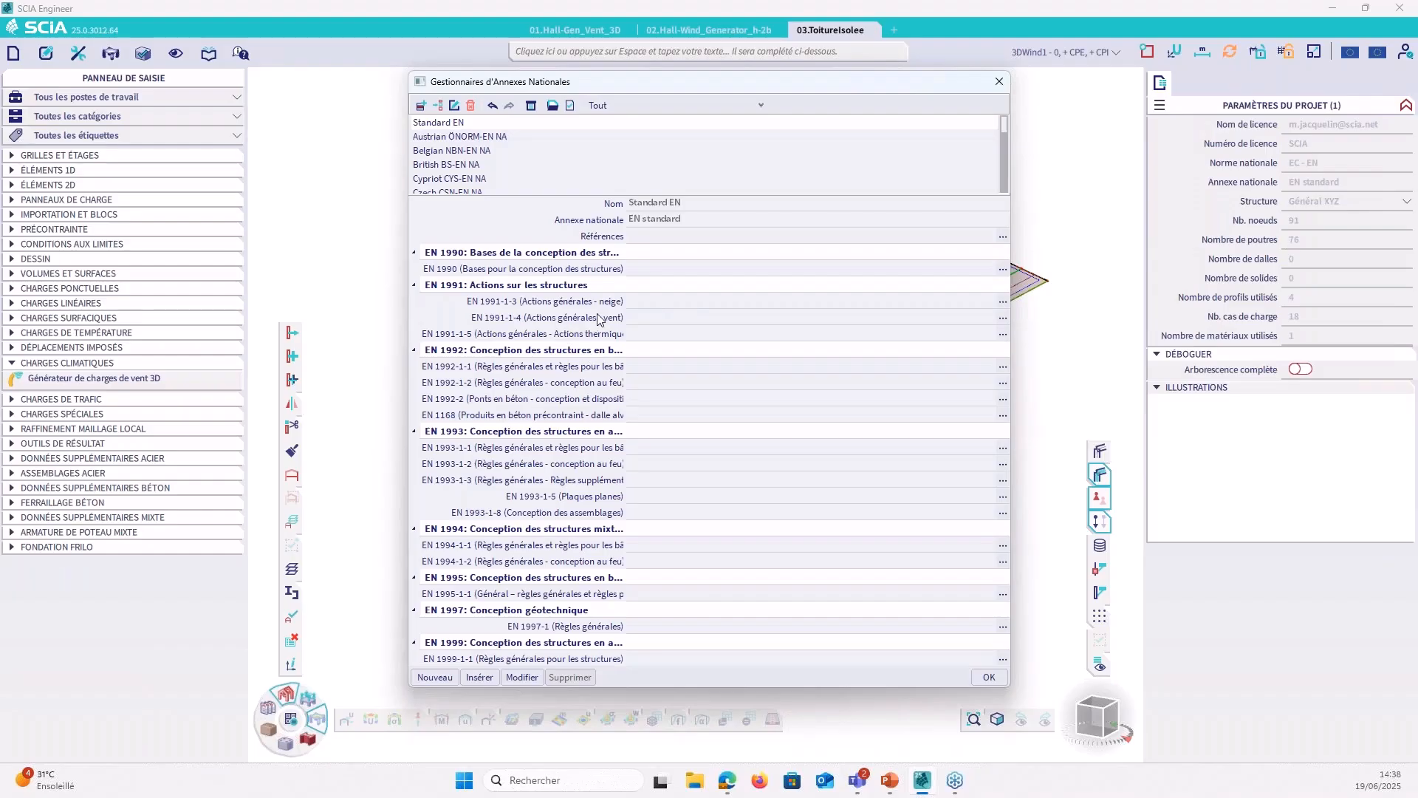
{"action": "left_click", "coordinate": [1003, 317]}
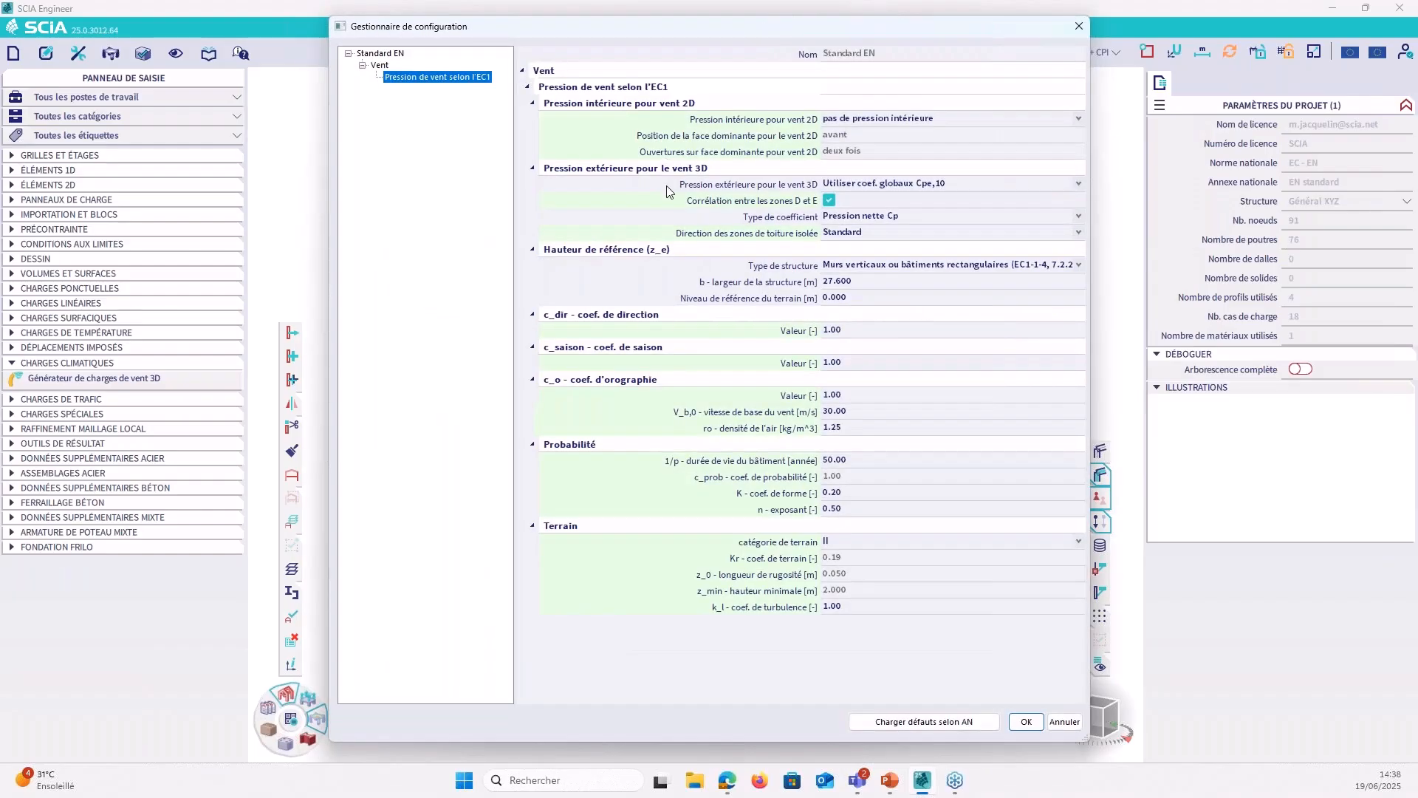
{"action": "left_click", "coordinate": [891, 218]}
{"action": "left_click", "coordinate": [635, 222]}
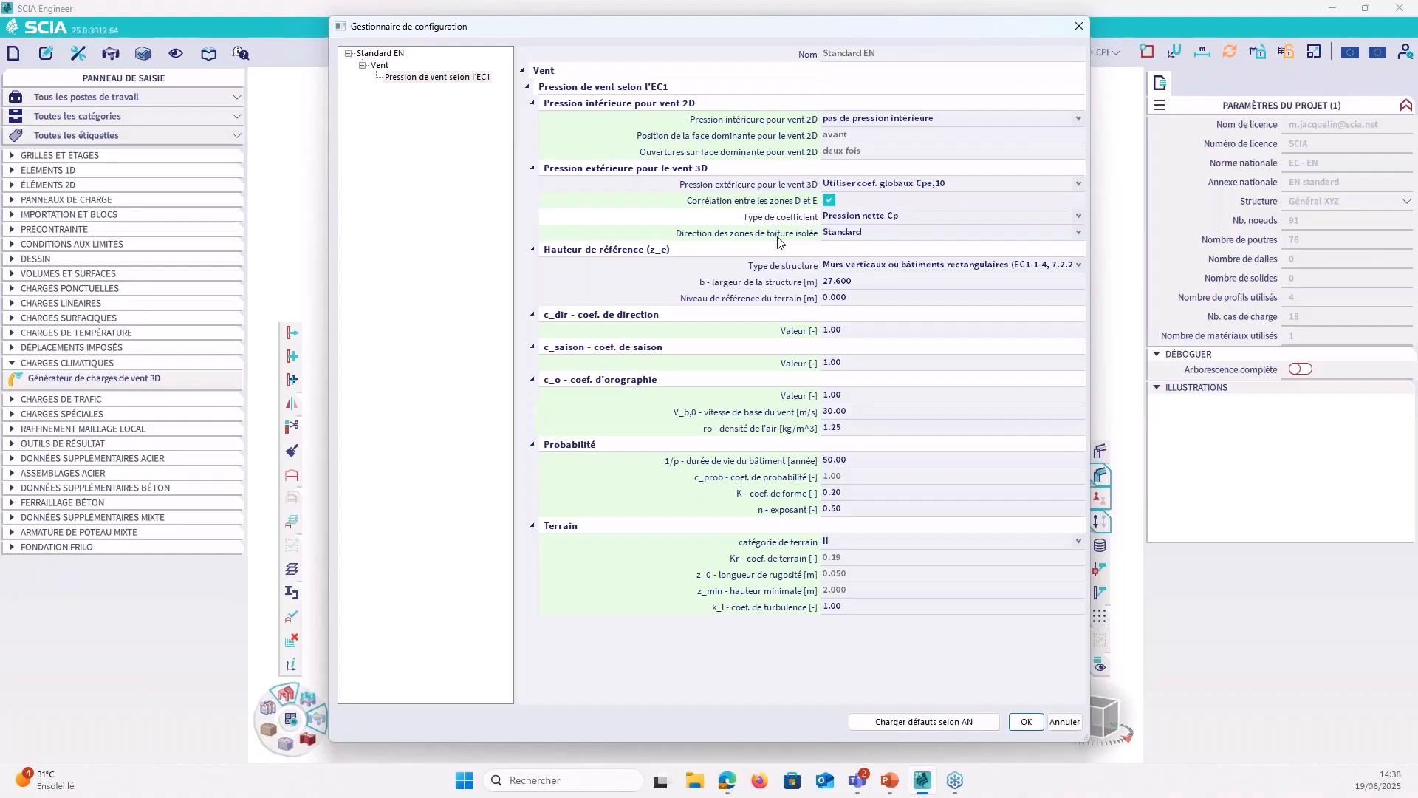
{"action": "left_click", "coordinate": [845, 234]}
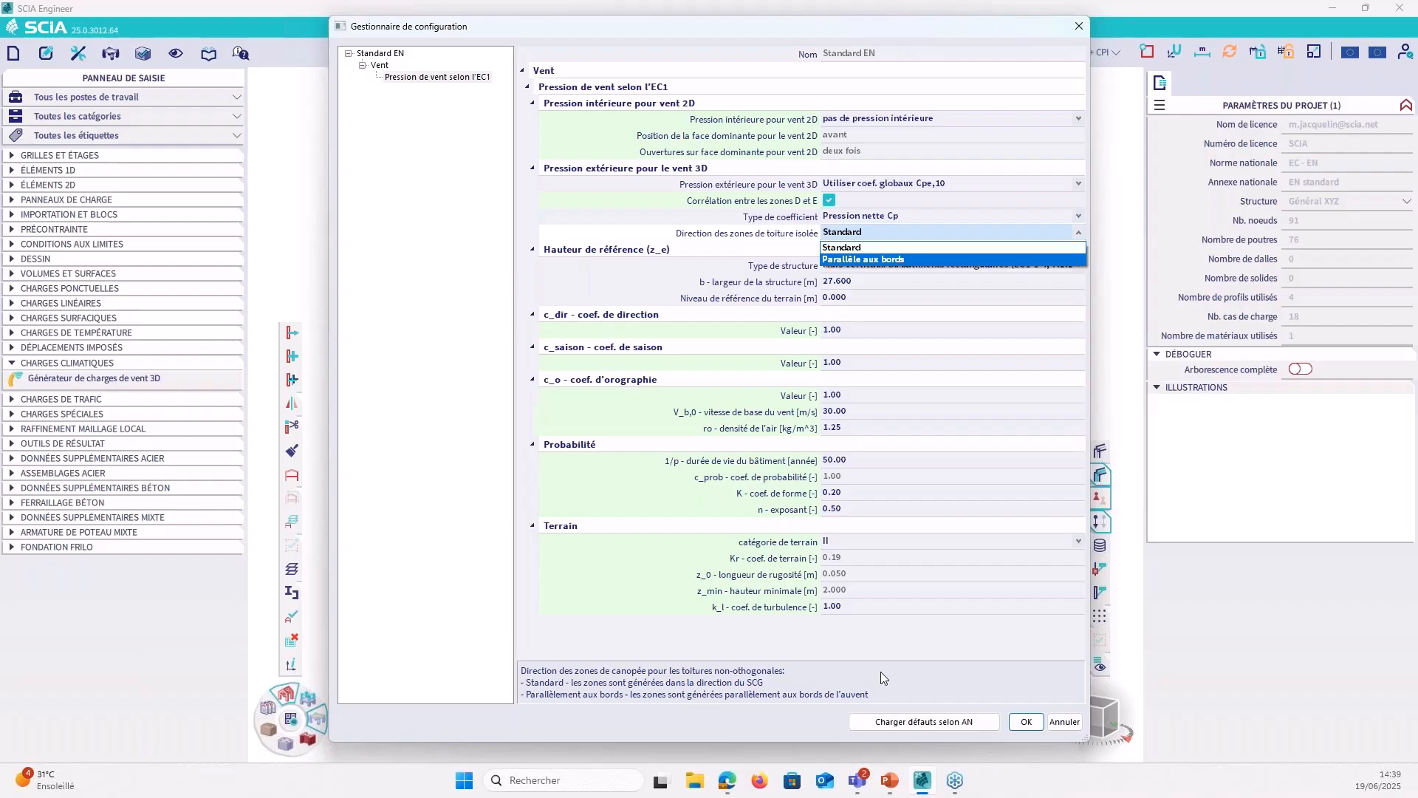
{"action": "left_click", "coordinate": [842, 246]}
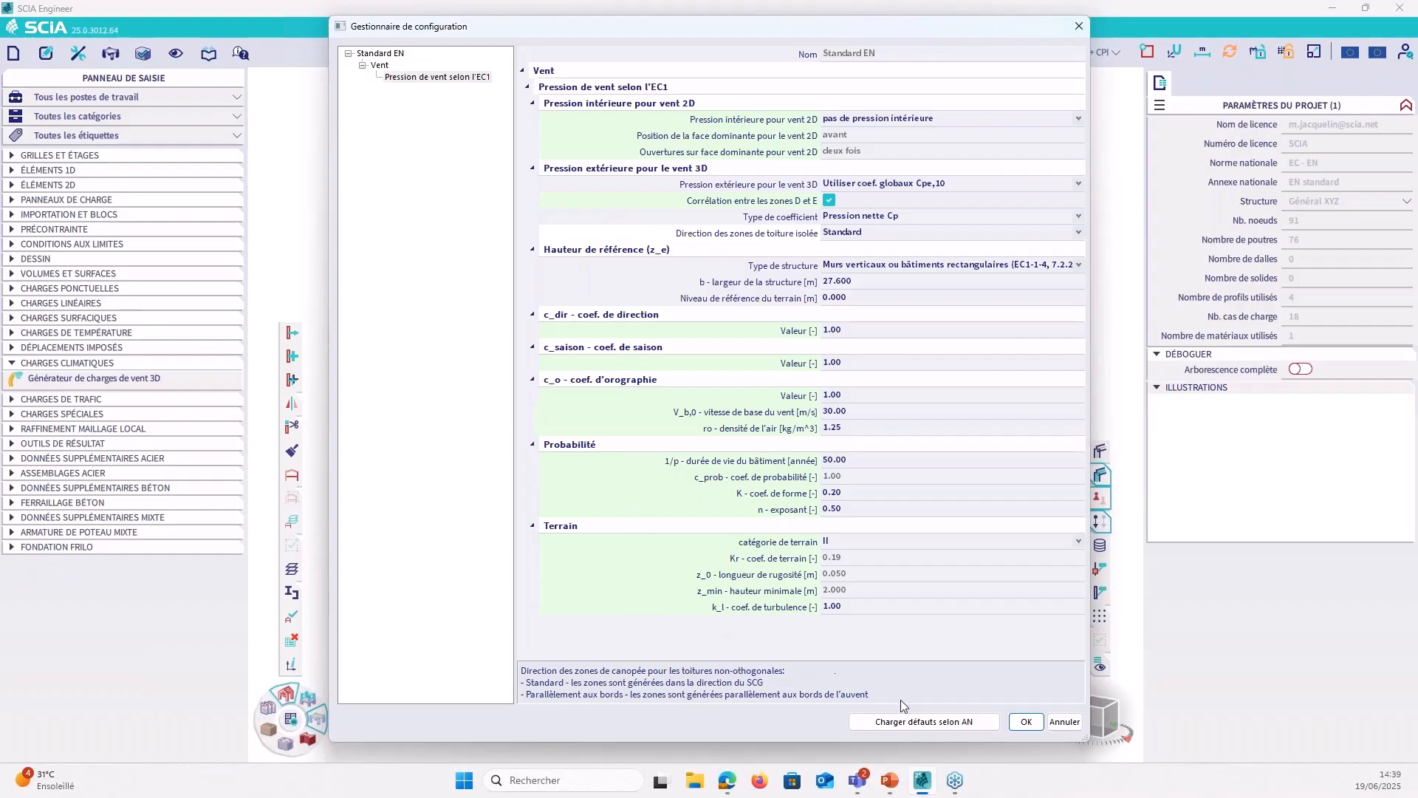
{"action": "left_click", "coordinate": [1026, 722]}
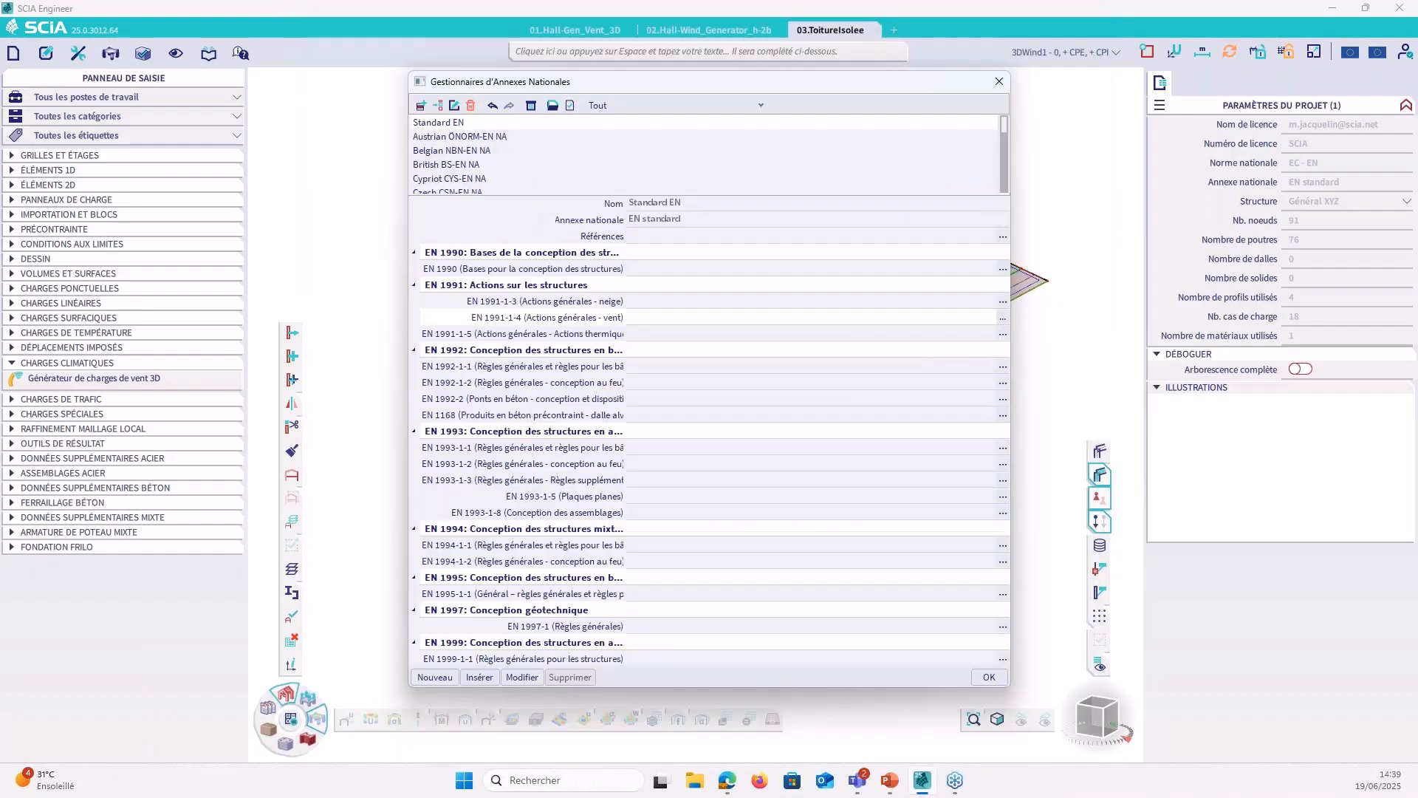
{"action": "left_click", "coordinate": [986, 681]}
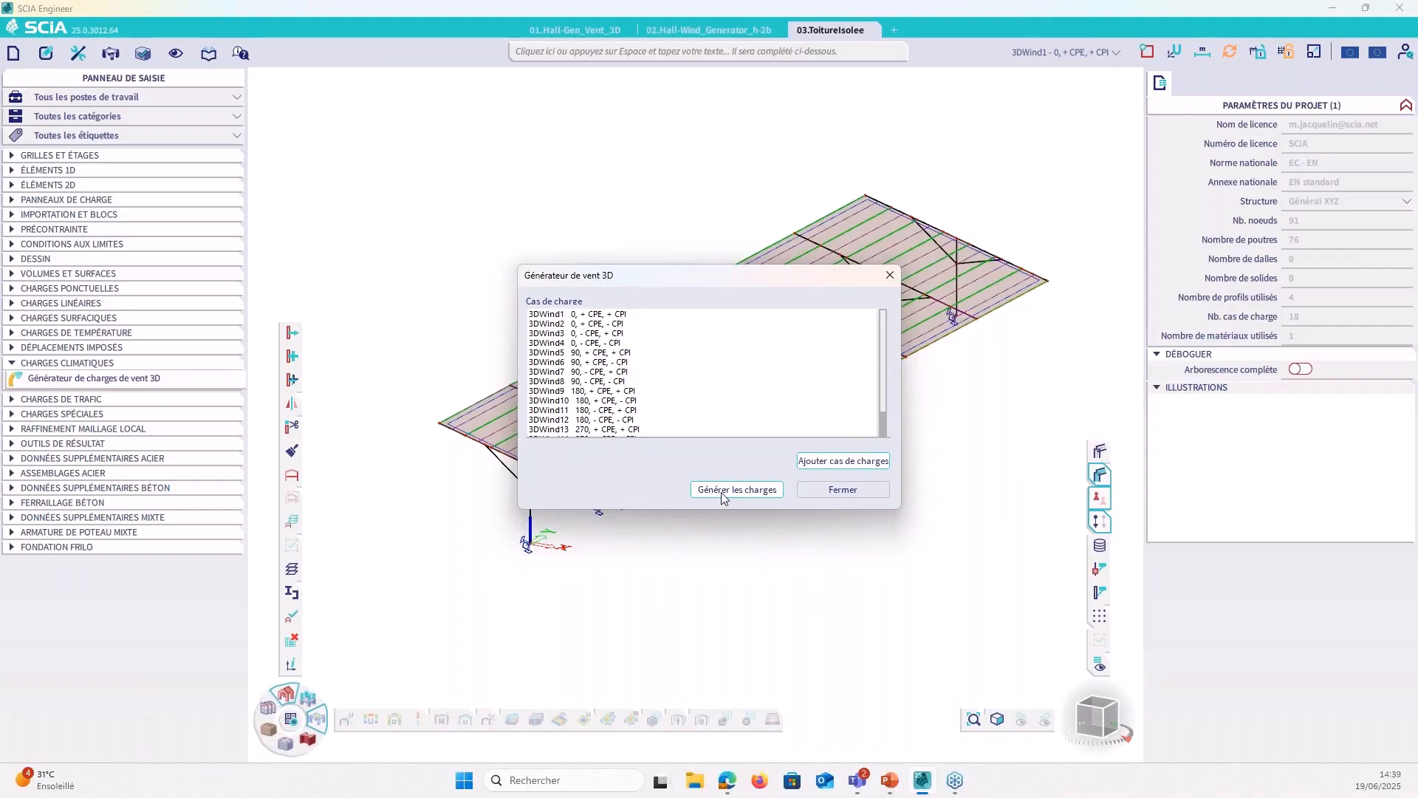
Step: Generate the 3D wind loads for the wind load cases on the isolated roof
{"action": "left_click", "coordinate": [721, 492]}
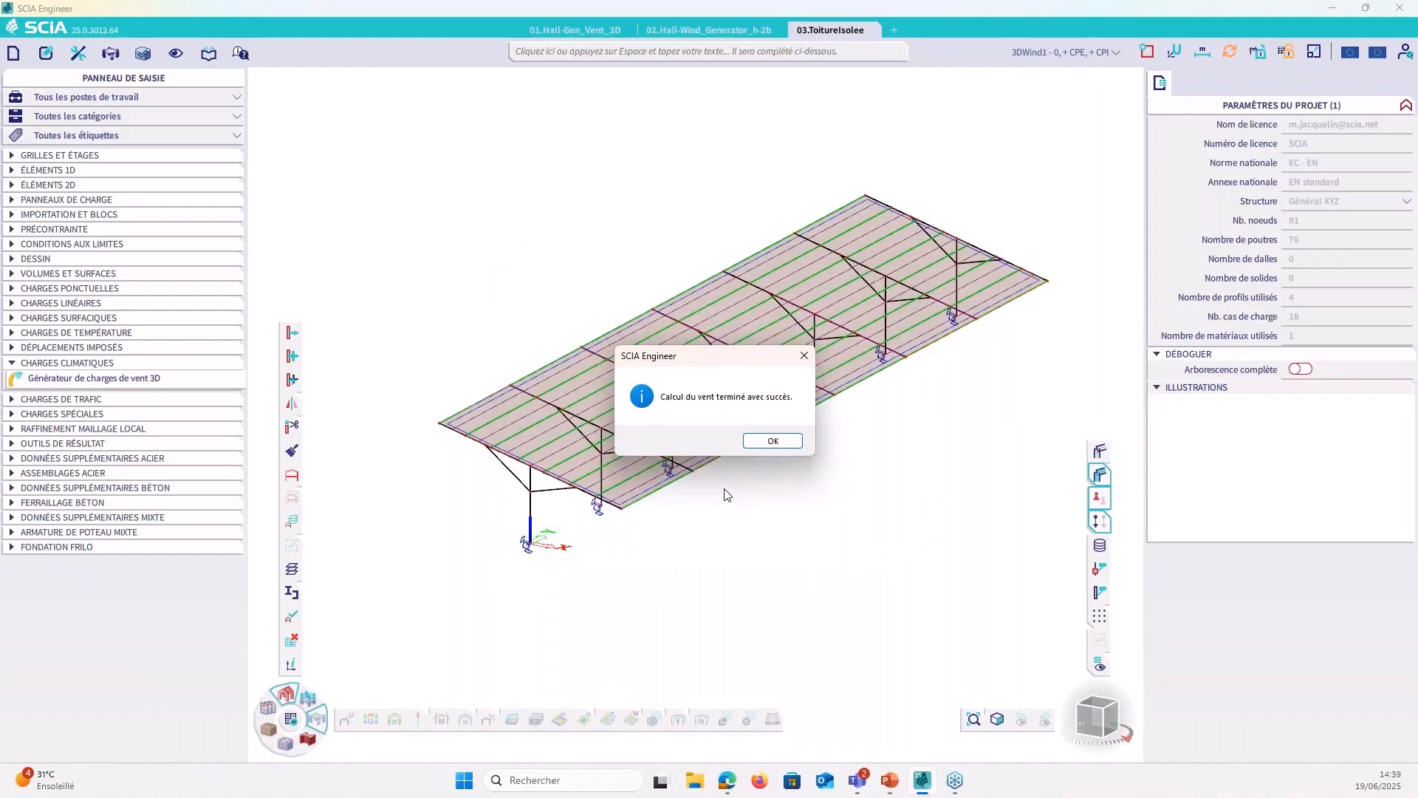
{"action": "left_click", "coordinate": [768, 444]}
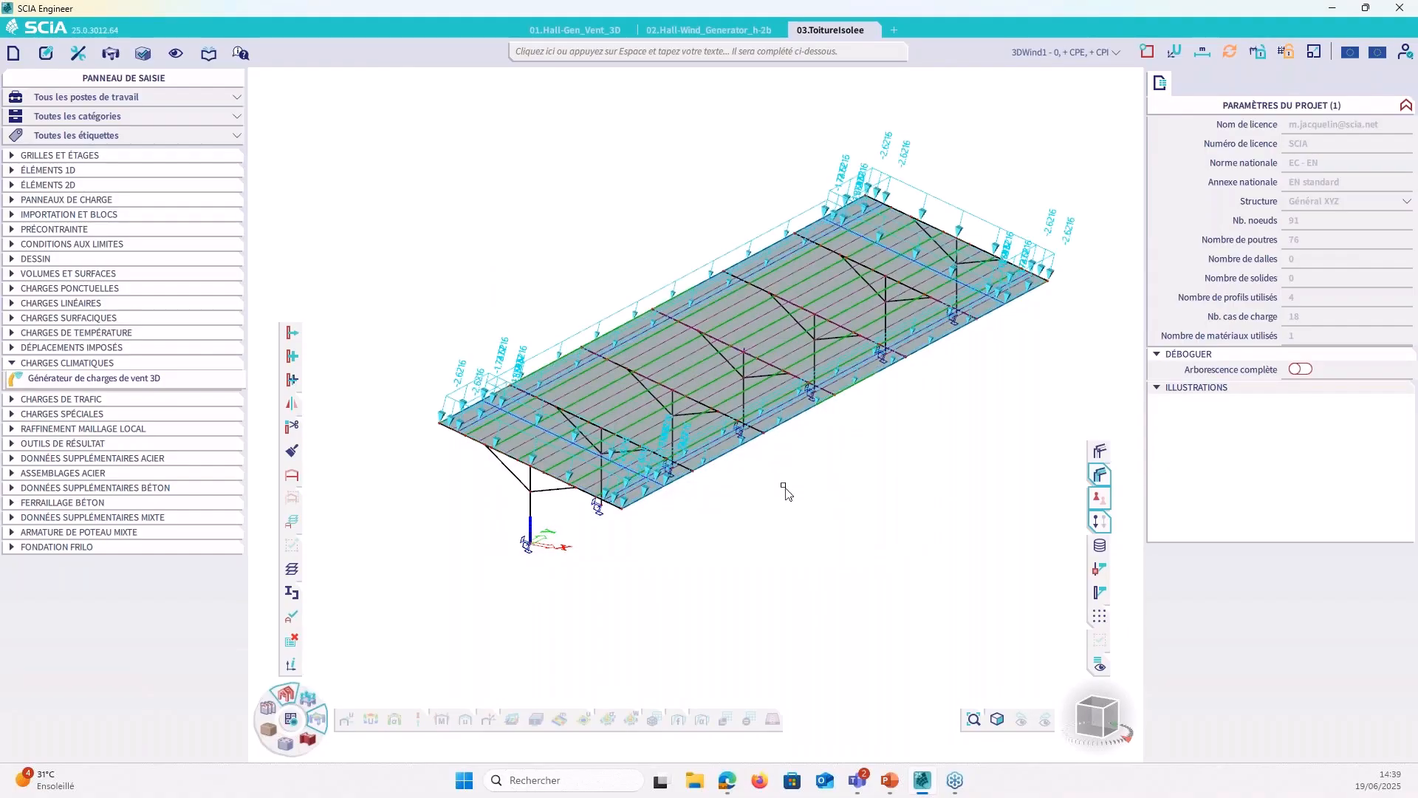
Step: Display load case 3DWind3 - 0, - CPE, + CPI and inspect the properties of the long edge zone's wind load
{"action": "left_click", "coordinate": [1066, 52]}
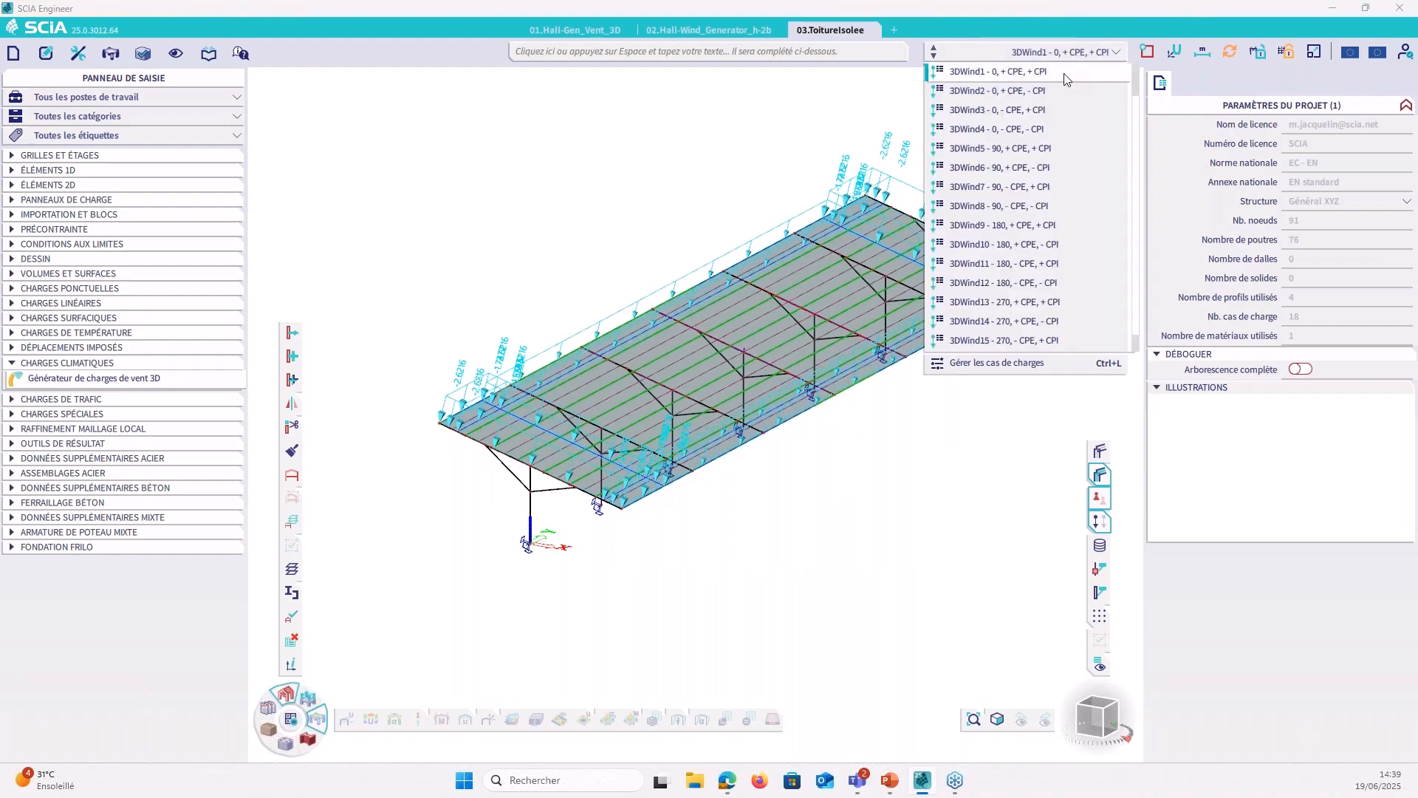
{"action": "left_click", "coordinate": [997, 91]}
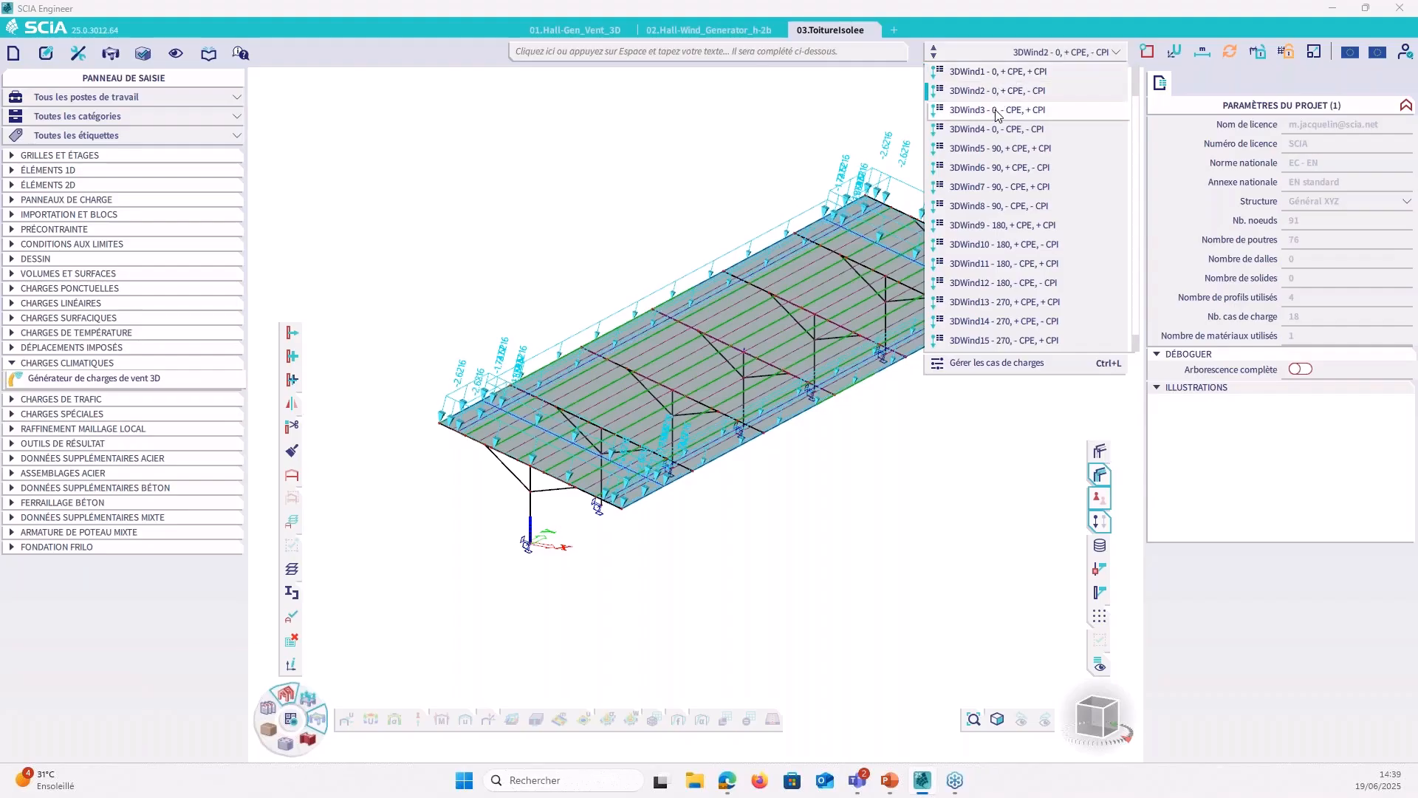
{"action": "left_click", "coordinate": [995, 109]}
{"action": "left_click", "coordinate": [740, 515]}
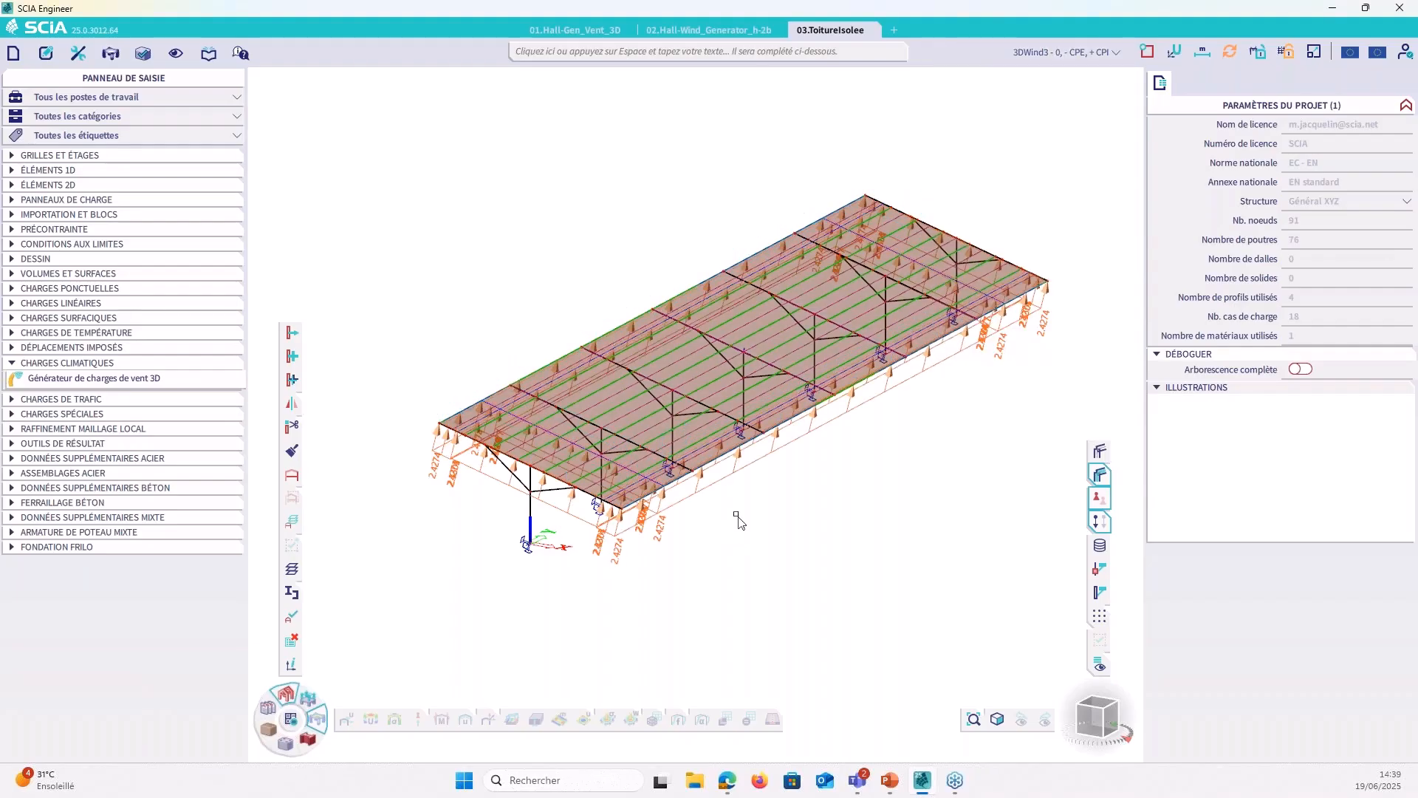
{"action": "left_click", "coordinate": [745, 474]}
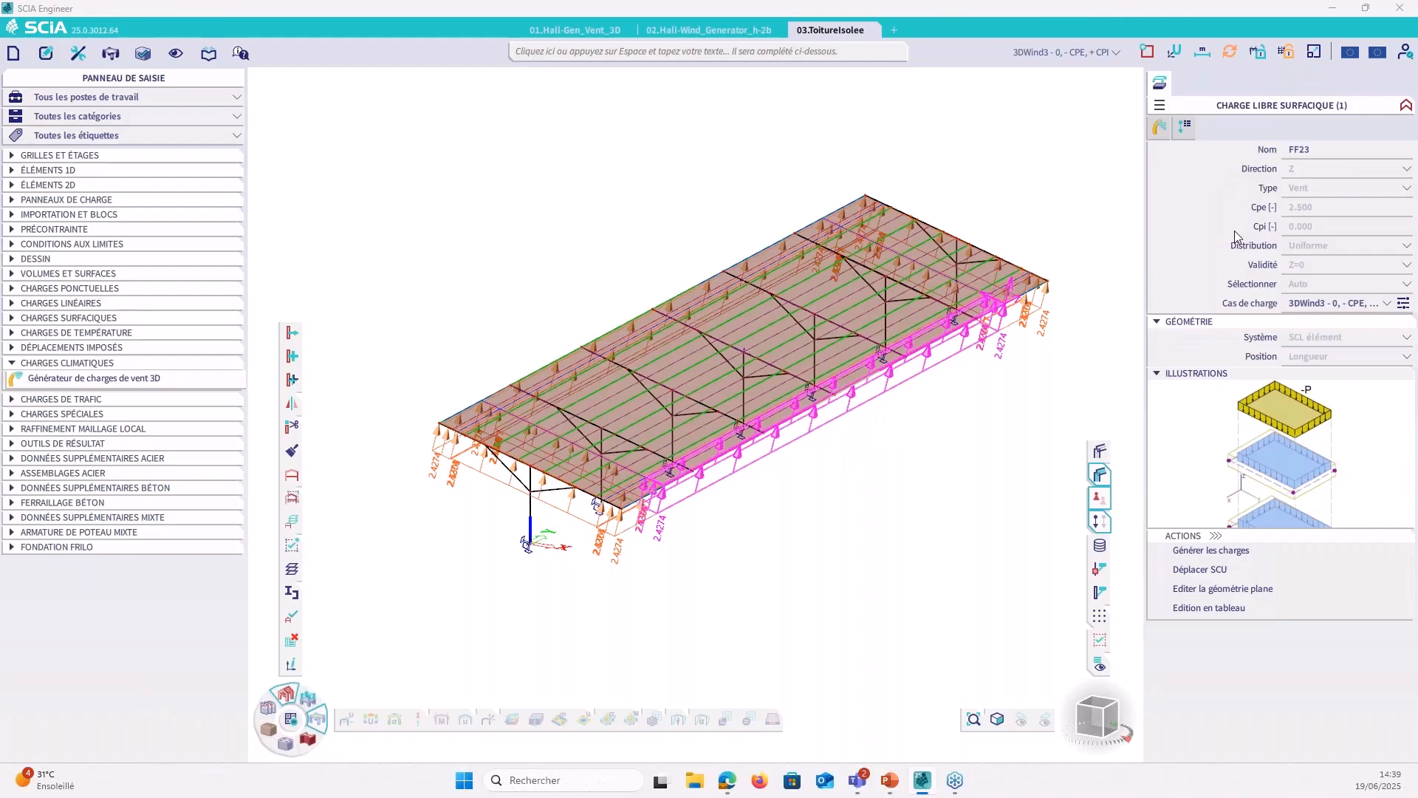
Step: Display load case 3DWind5 - 90, + CPE, + CPI and inspect the properties of a friction load at the roof corner
{"action": "left_click", "coordinate": [1069, 55]}
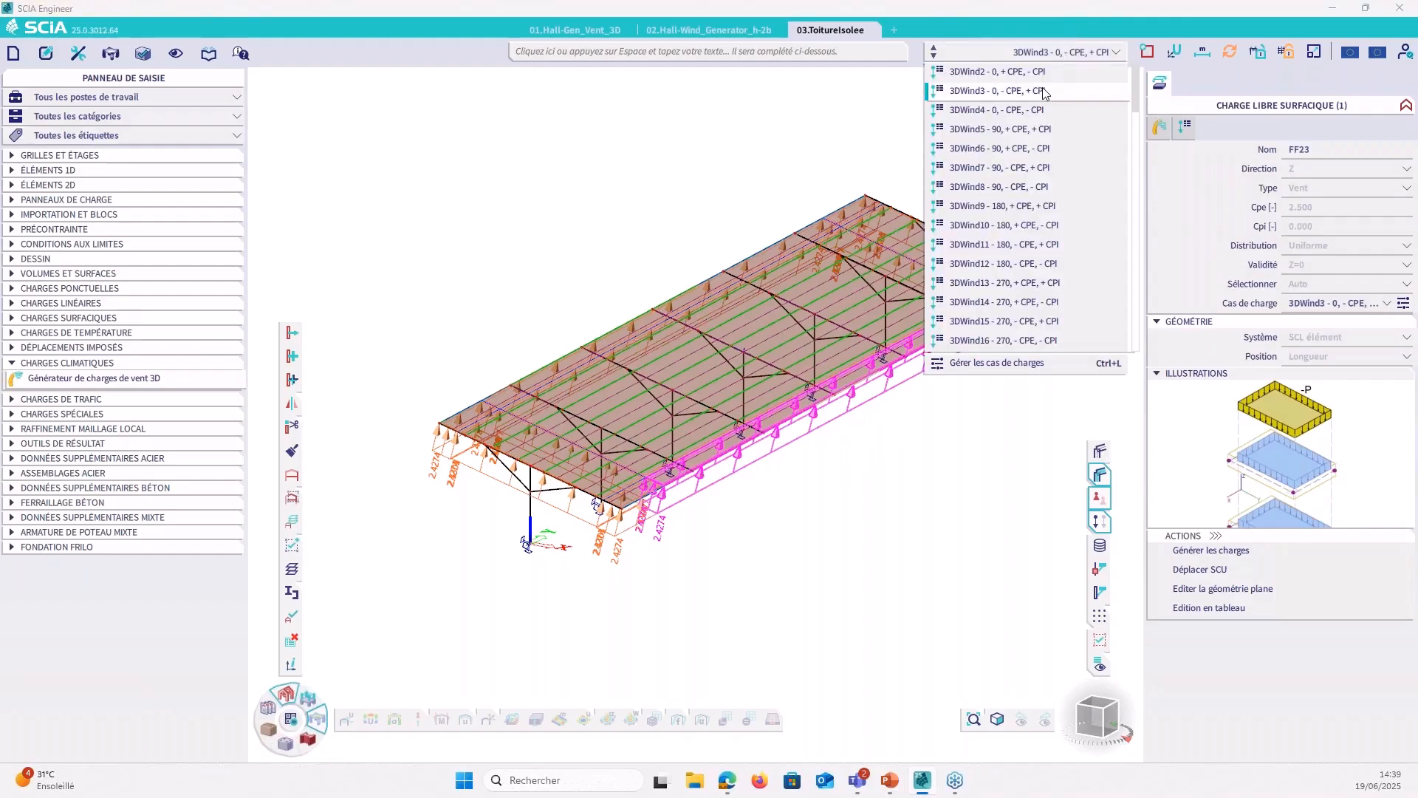
{"action": "left_click", "coordinate": [991, 130]}
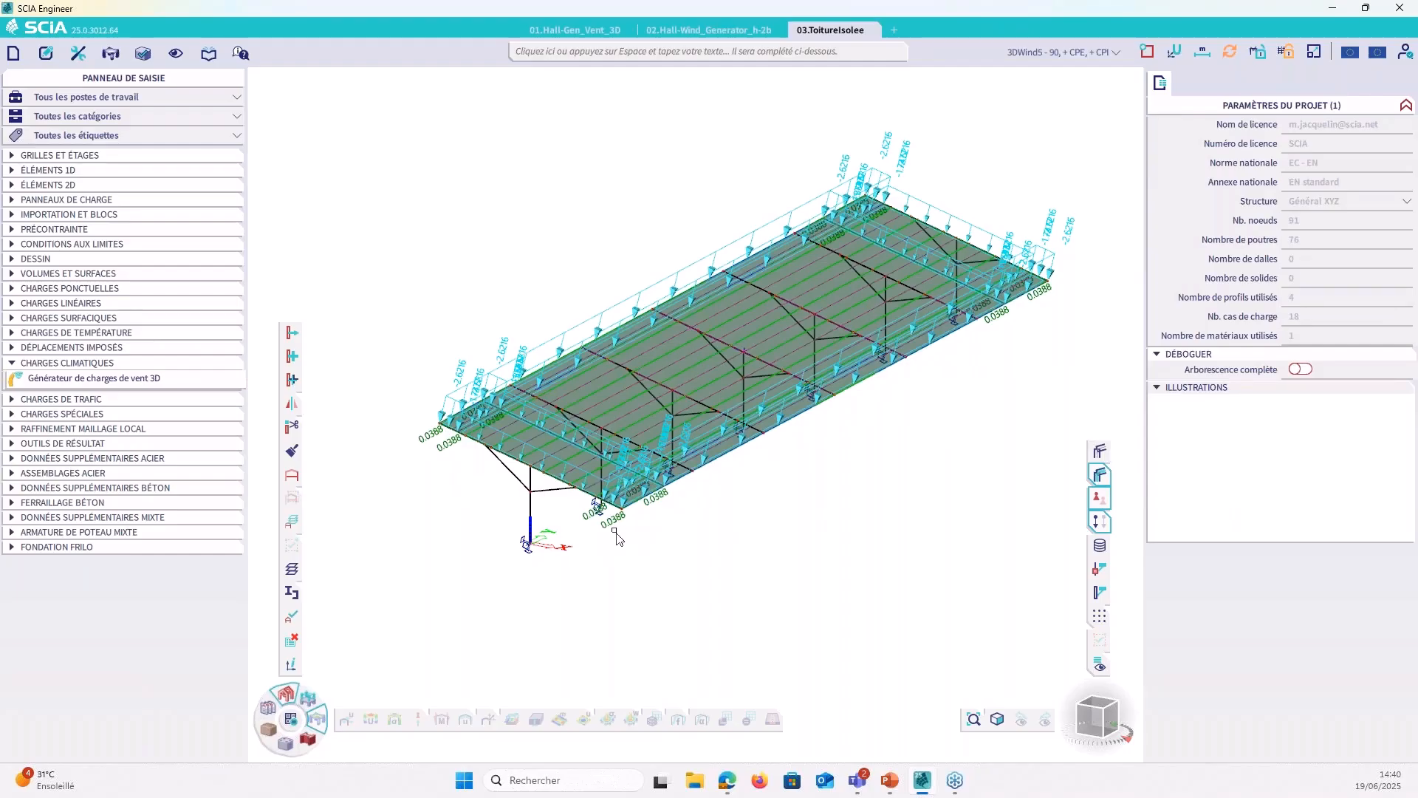
{"action": "left_click", "coordinate": [641, 489]}
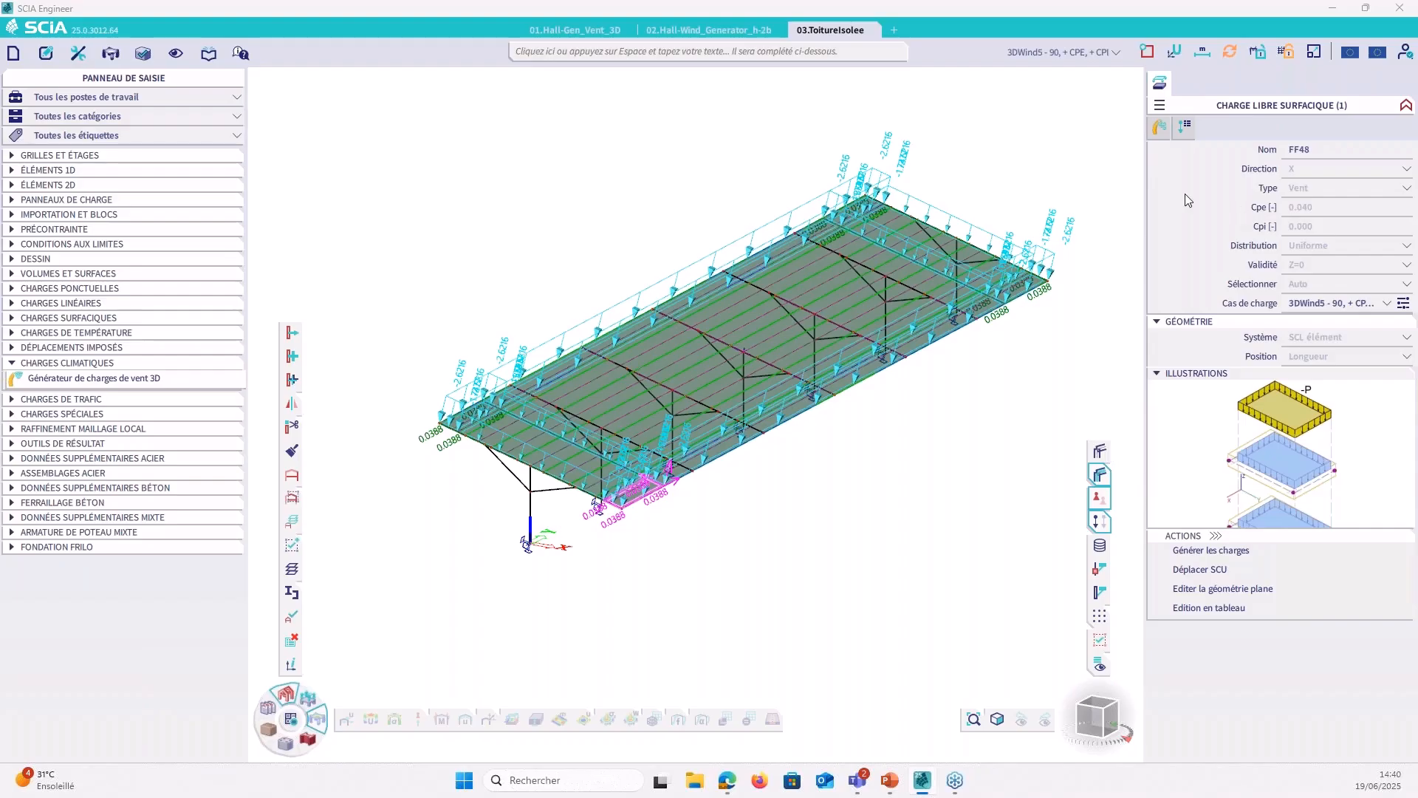
{"action": "key", "text": "Escape"}
Step: Display load case 3DWind1 - 0, + CPE, + CPI on the isolated roof in top view
{"action": "left_click", "coordinate": [1087, 57]}
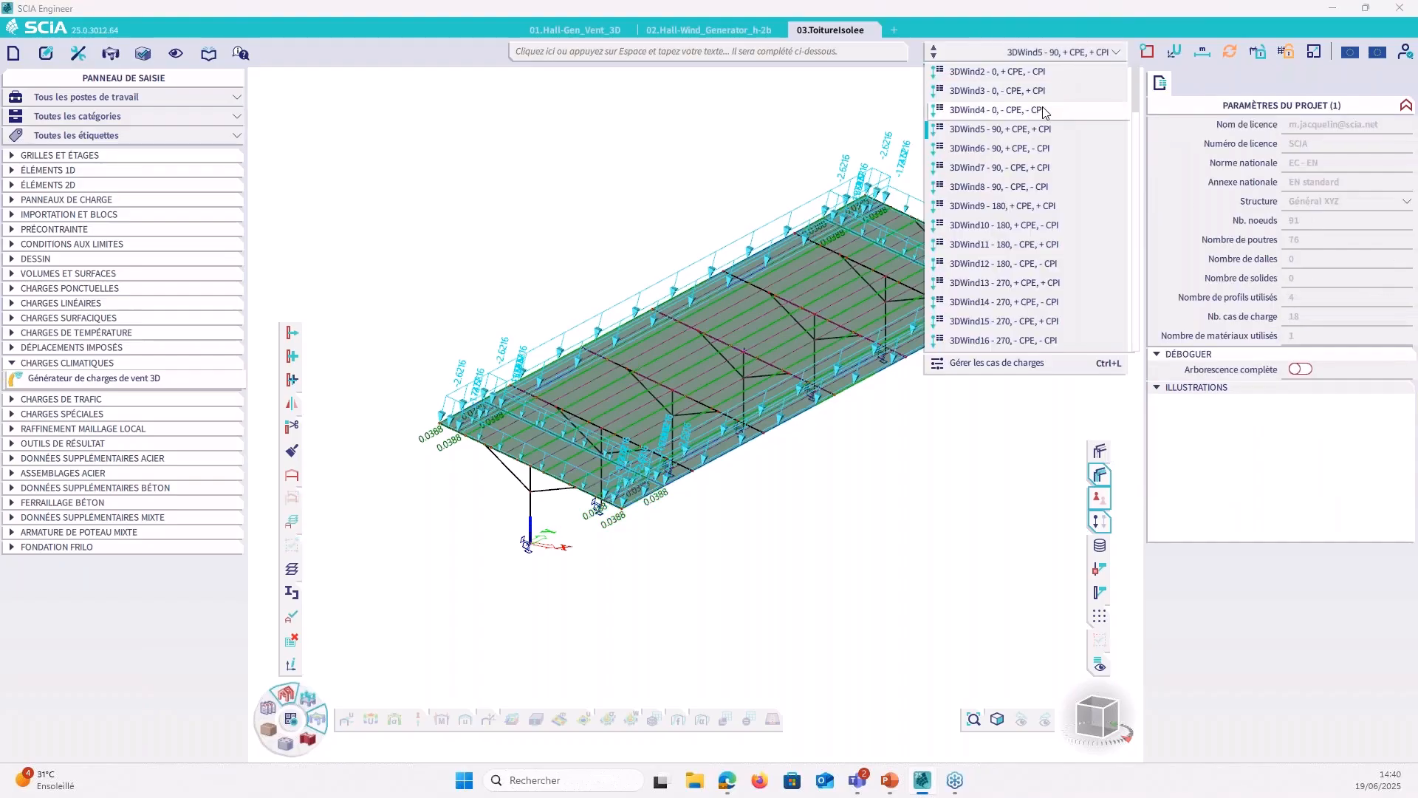
{"action": "scroll", "coordinate": [1034, 112], "scroll_direction": "up", "scroll_amount": 3}
{"action": "left_click", "coordinate": [1016, 110]}
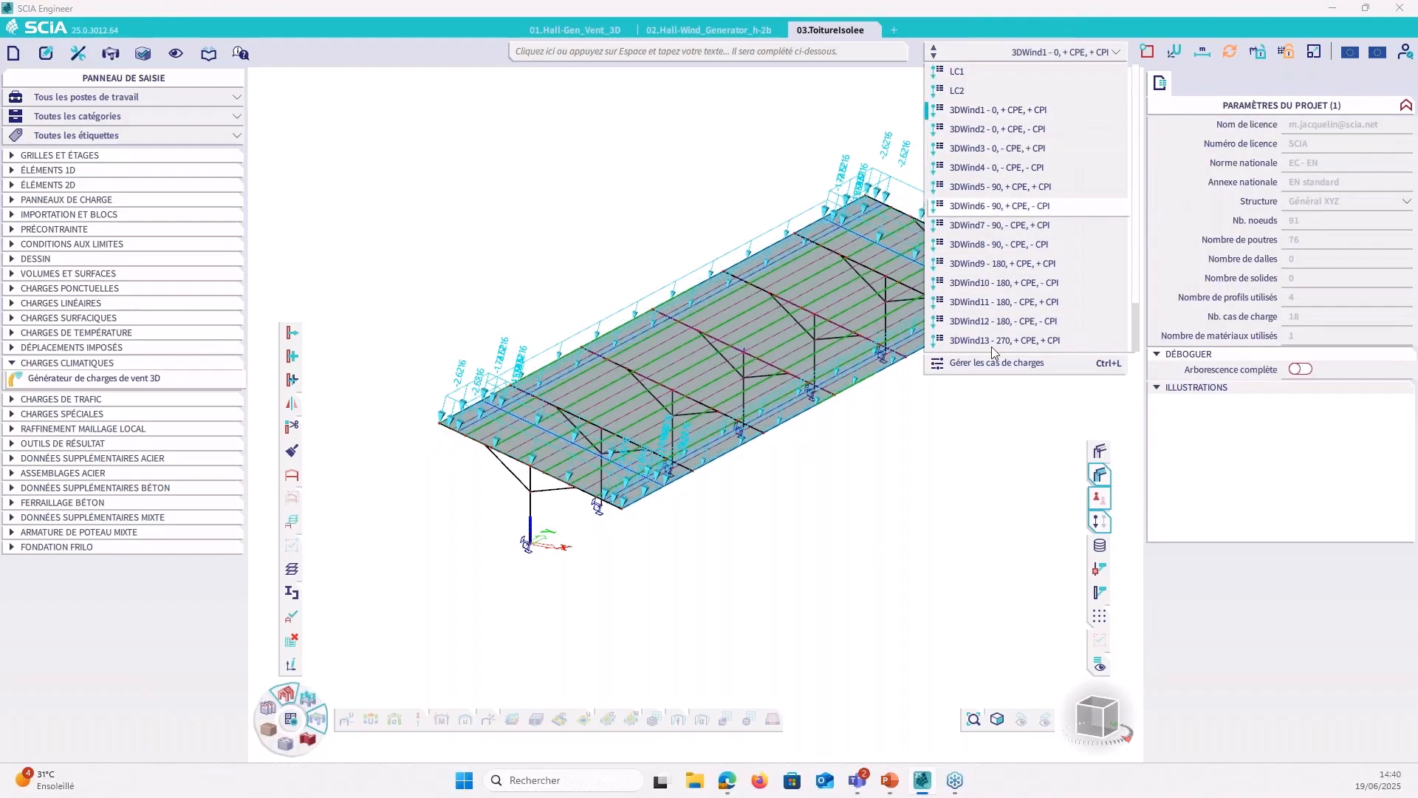
{"action": "left_click", "coordinate": [1042, 650]}
{"action": "left_click", "coordinate": [1096, 706]}
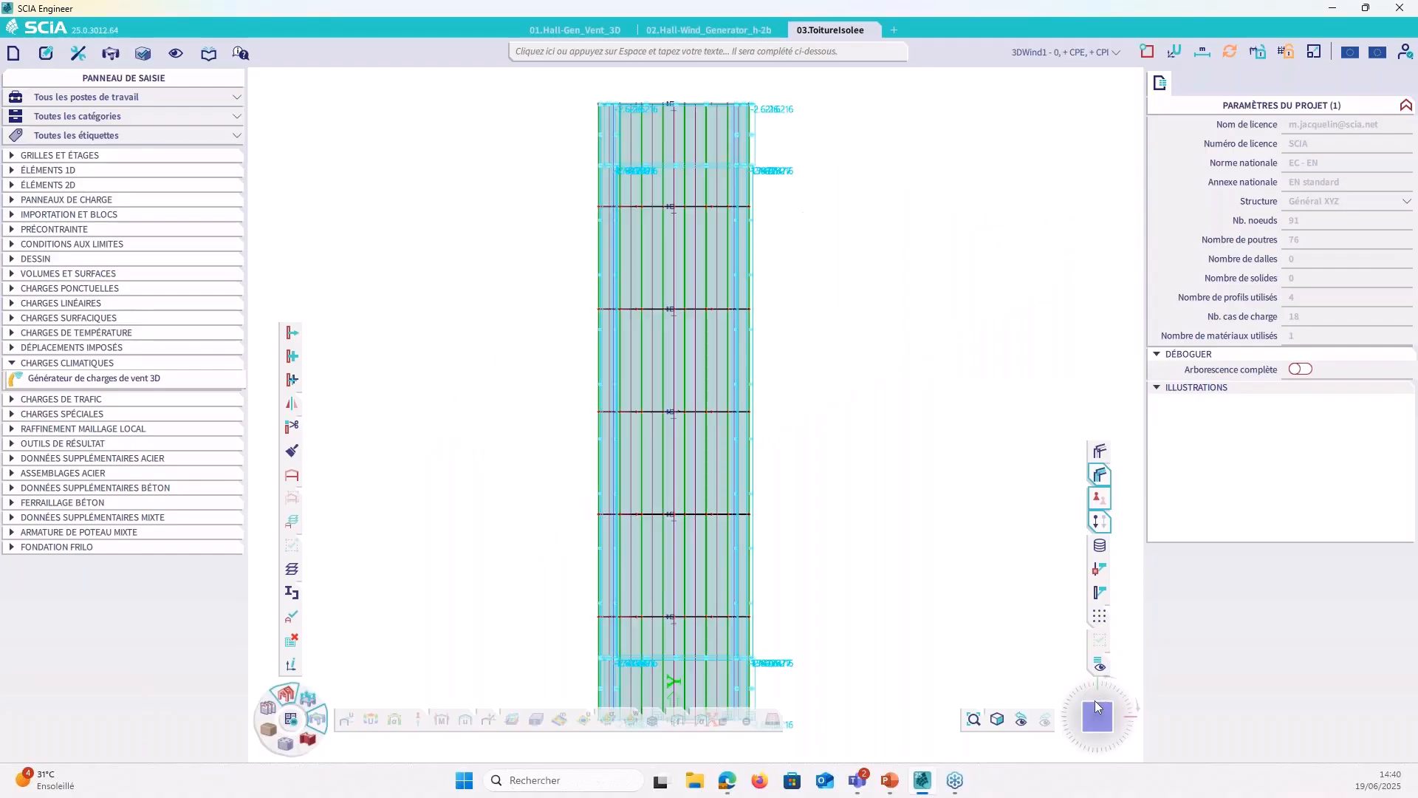
Step: Turn on the wind data labels with Cpe values and turn off the net pressure label for the roof zones
{"action": "right_click", "coordinate": [843, 294]}
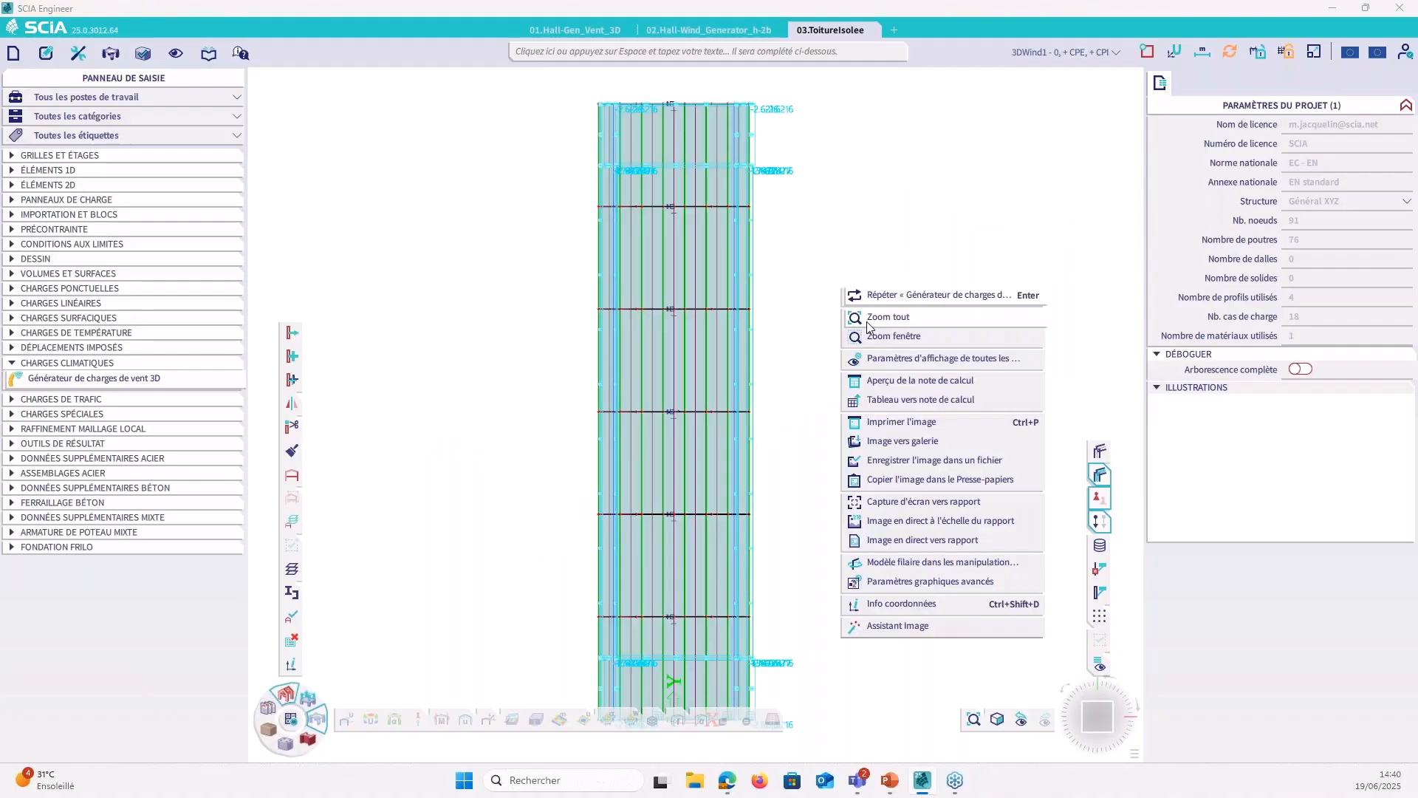
{"action": "left_click", "coordinate": [908, 334]}
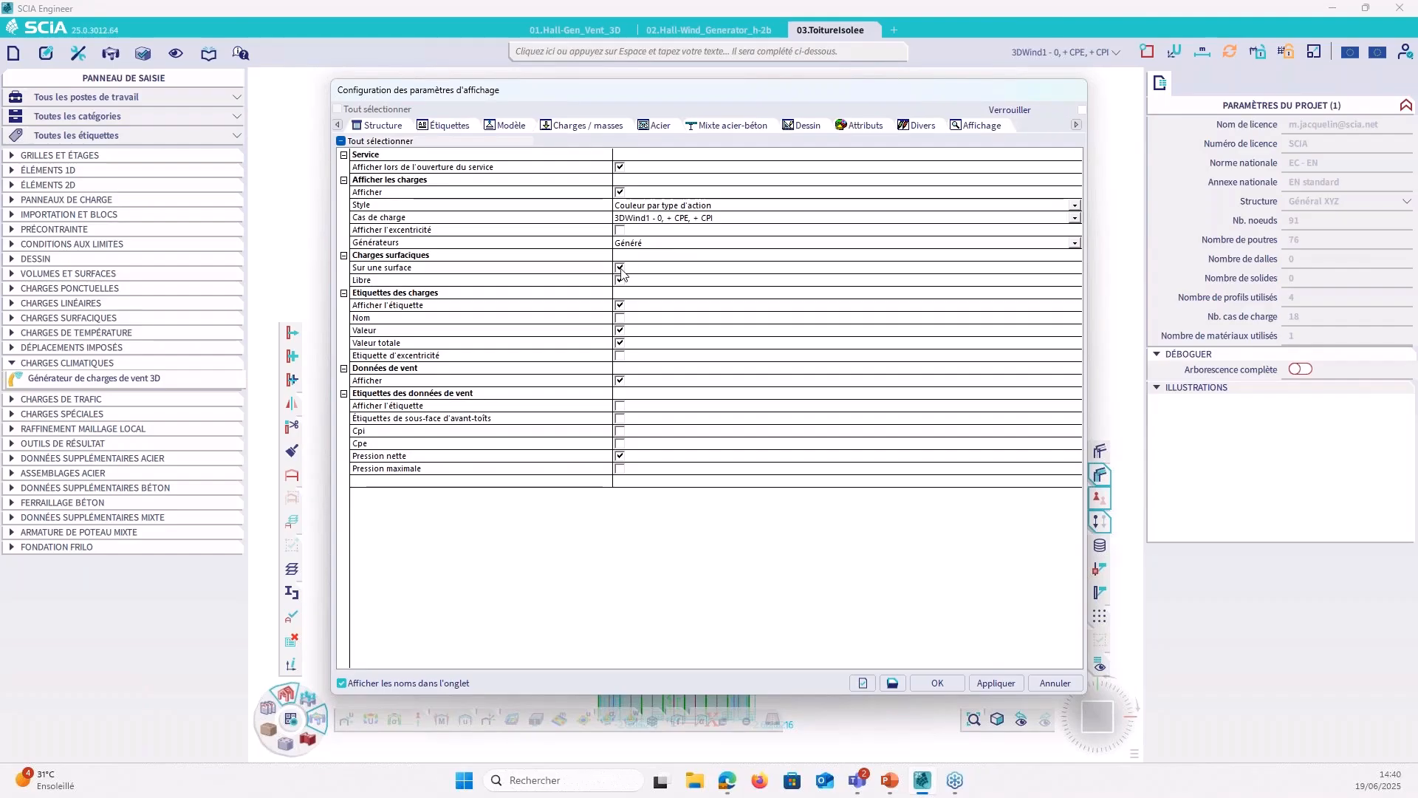
{"action": "left_click", "coordinate": [619, 405]}
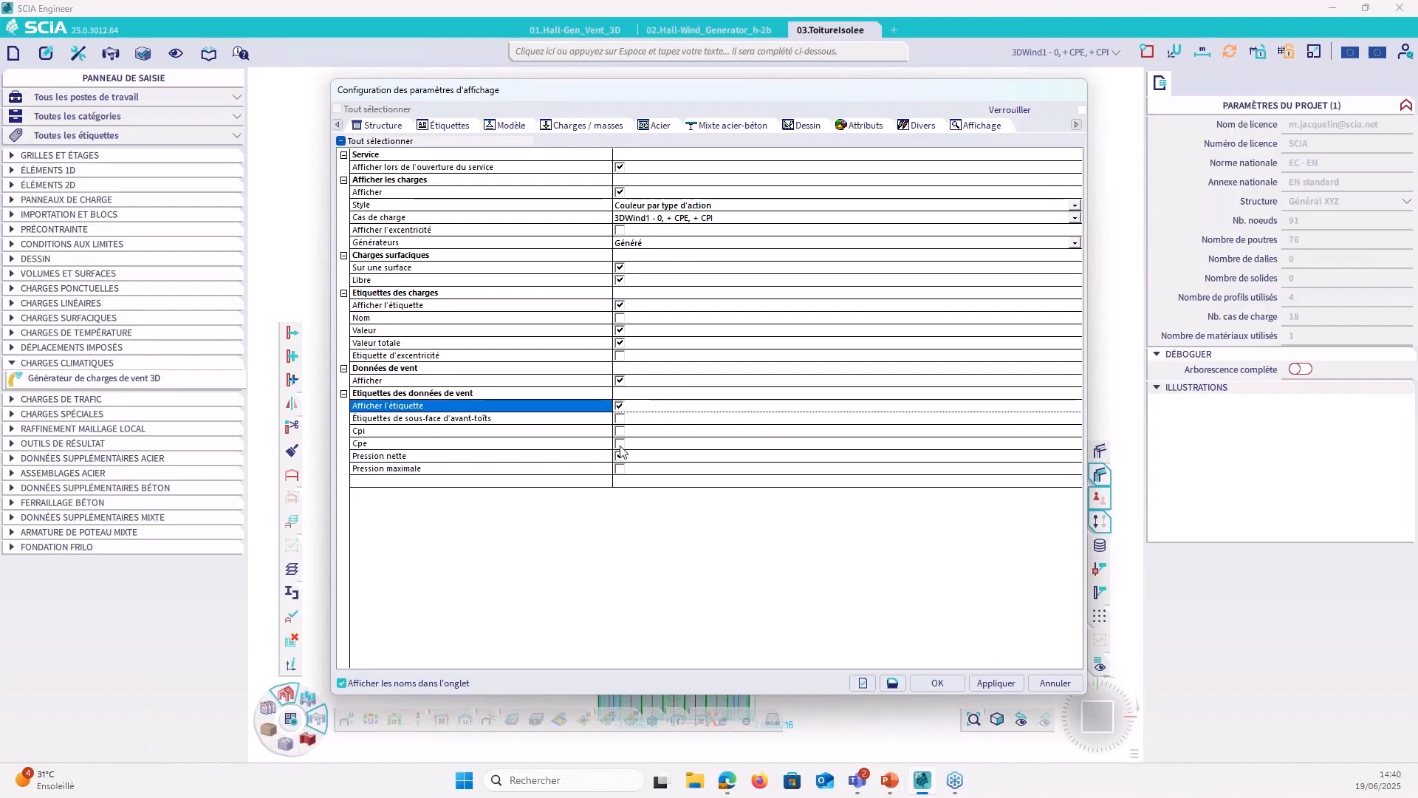
{"action": "left_click", "coordinate": [620, 444]}
{"action": "left_click", "coordinate": [620, 457]}
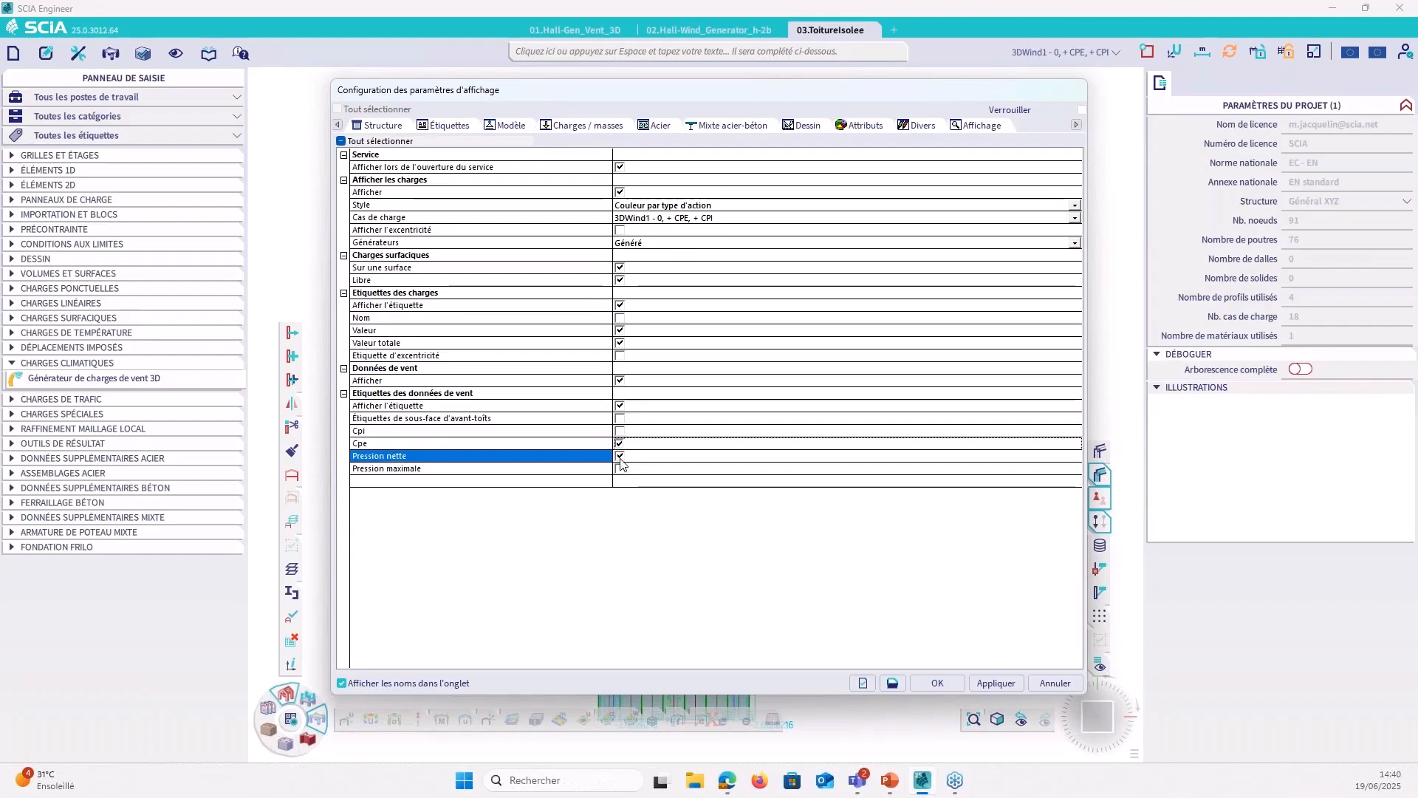
{"action": "left_click", "coordinate": [957, 685]}
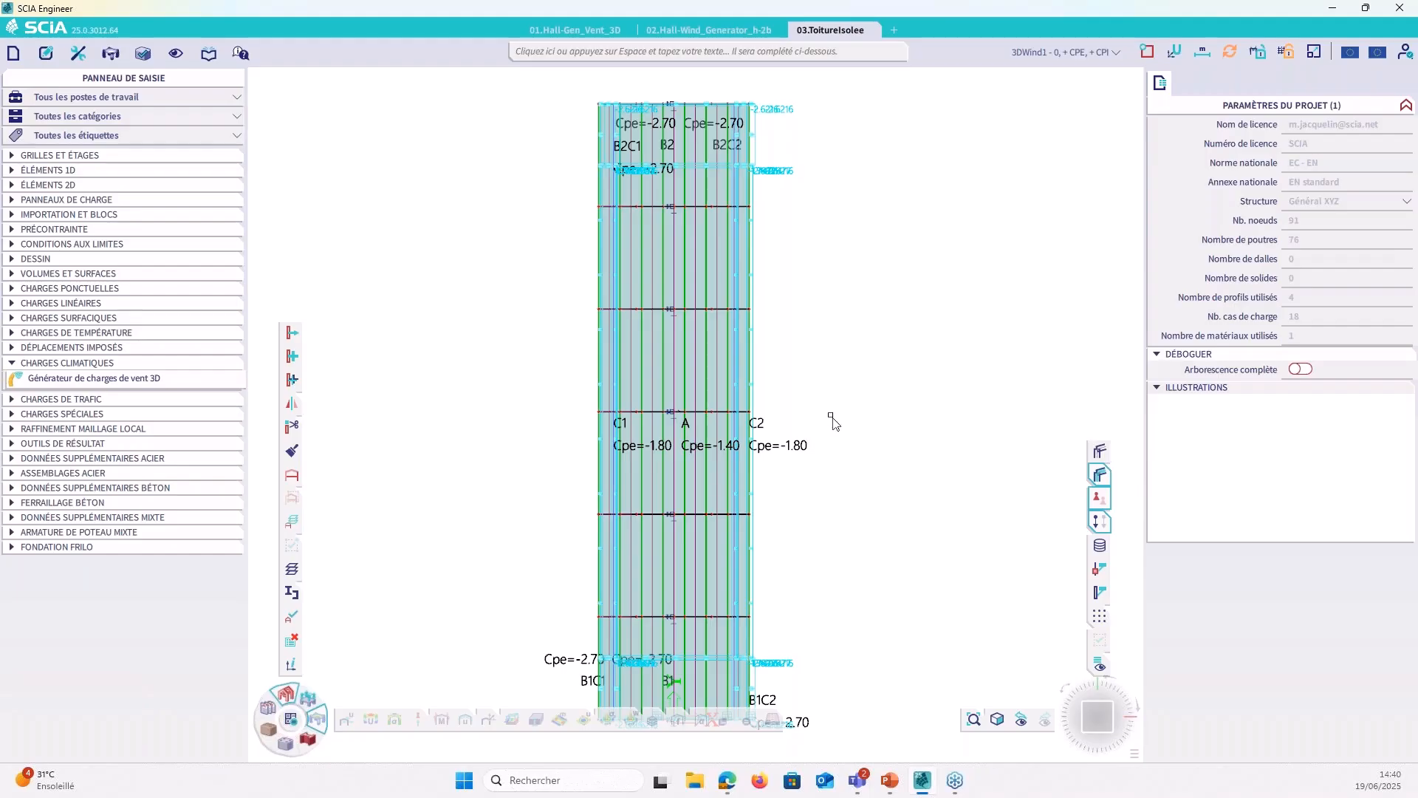
{"action": "middle_click_drag", "start_coordinate": [829, 333], "coordinate": [825, 322]}
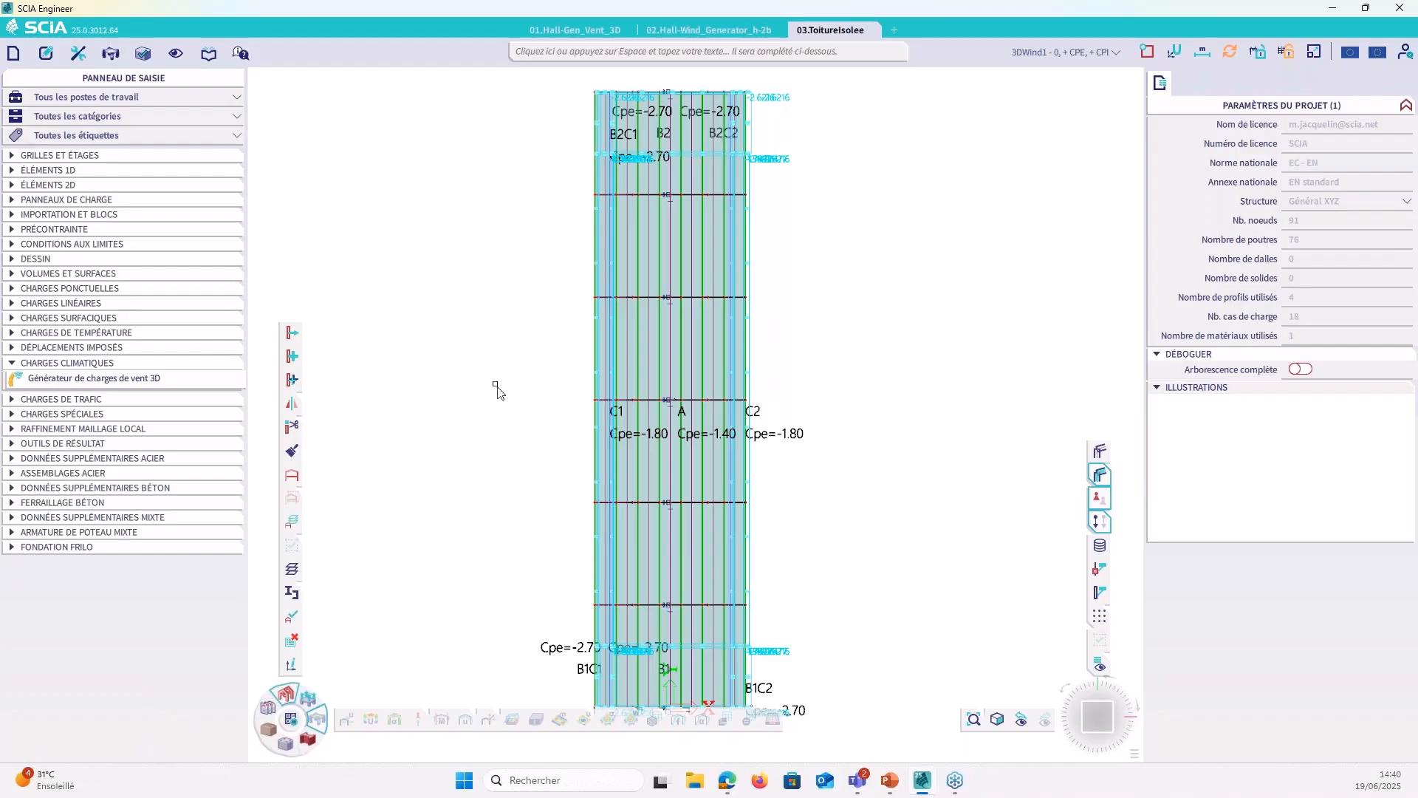
Step: Switch to the presentation and show the "Zones de vent" slide with the net pressure coefficients of Tableau 7.6
{"action": "key", "text": "alt+Tab"}
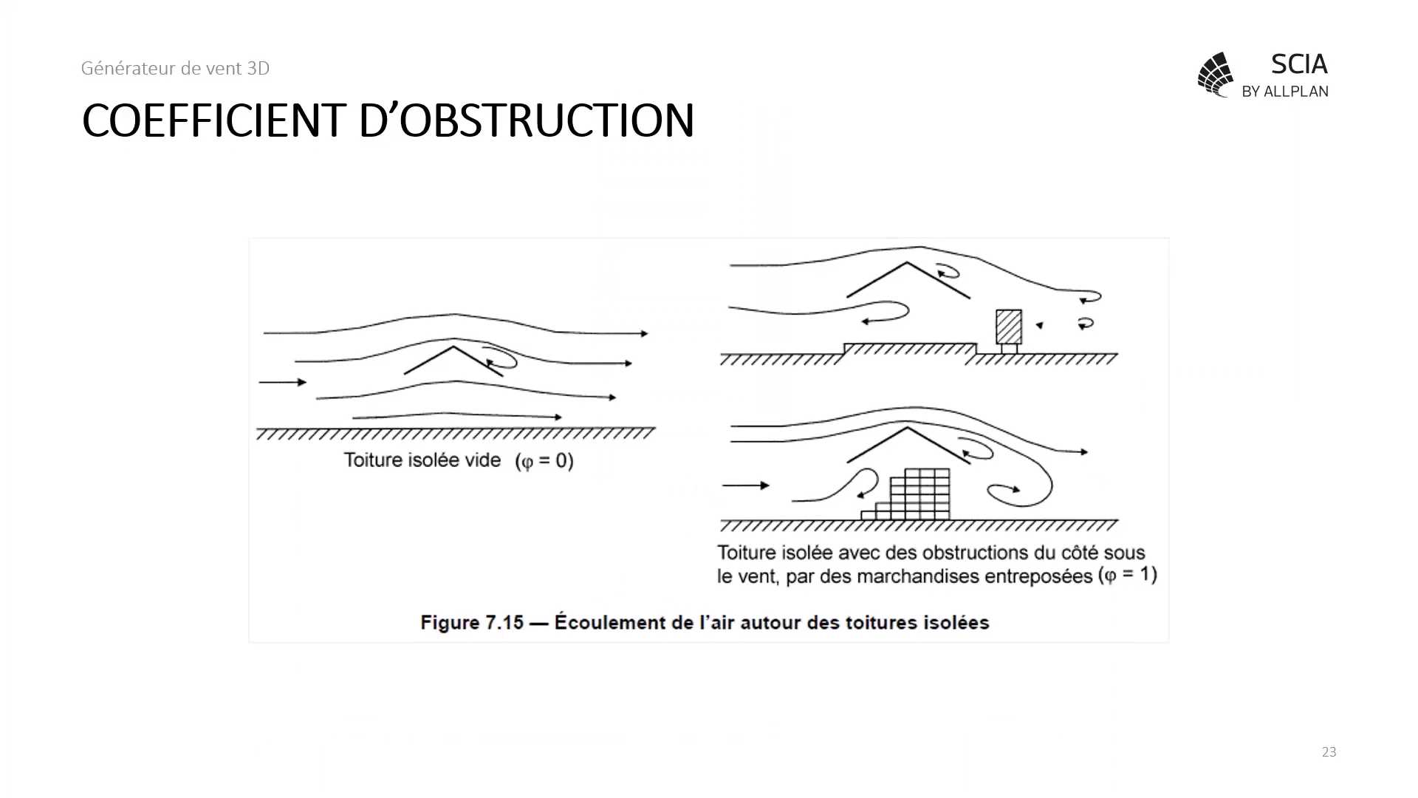
{"action": "key", "text": "Right"}
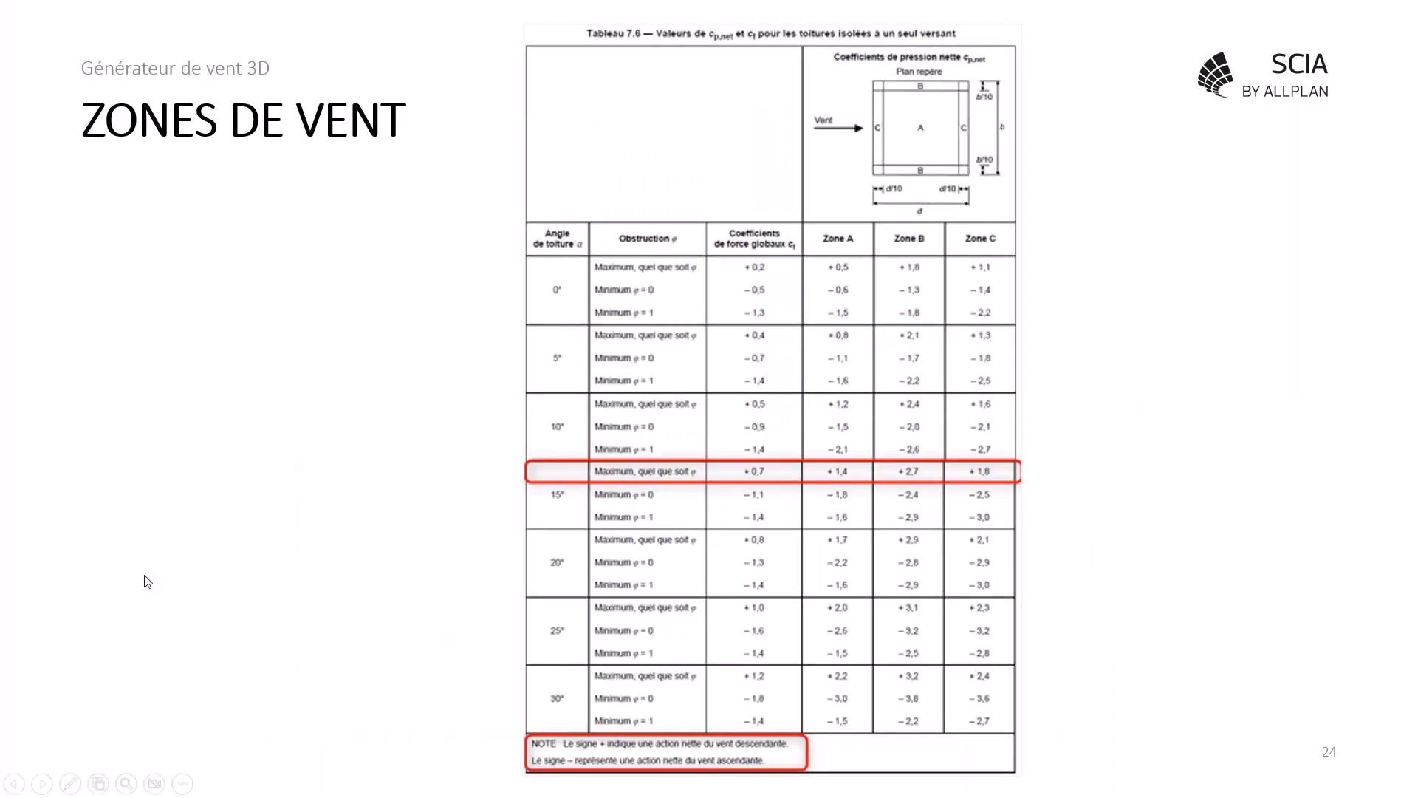